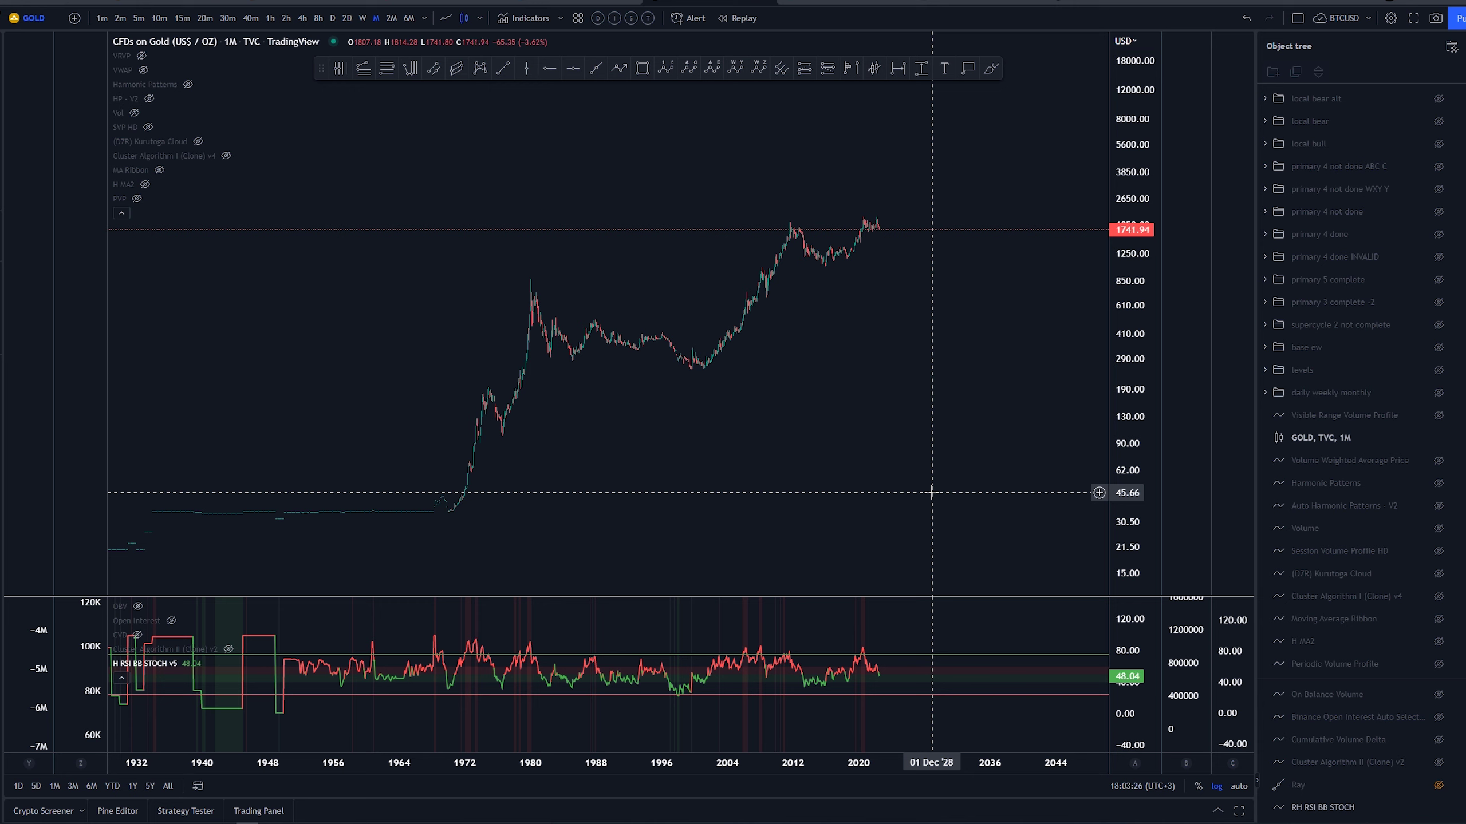
Show the hidden base ew drawing group on the monthly gold chart
{"action": "left_click", "coordinate": [1439, 348]}
{"action": "left_click_drag", "start_coordinate": [825, 500], "coordinate": [785, 524]}
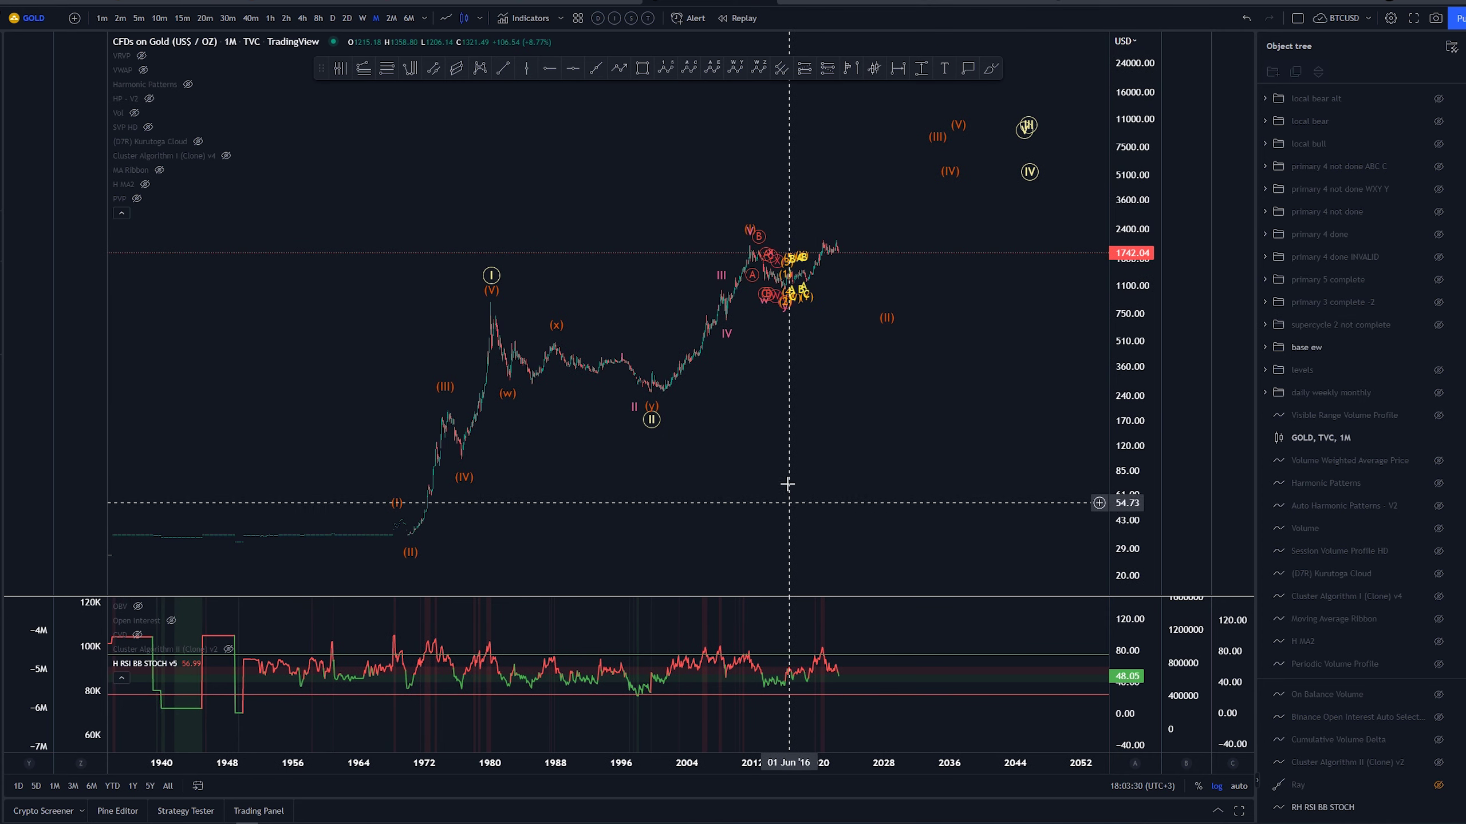
Trace a brush path from the orange (II) low near 1970 to the yellow labels around 2016 and undo it
{"action": "left_click", "coordinate": [990, 70]}
{"action": "mouse_move", "coordinate": [393, 543]}
{"action": "left_mouse_down"}
{"action": "mouse_move", "coordinate": [500, 288]}
{"action": "mouse_move", "coordinate": [651, 389]}
{"action": "mouse_move", "coordinate": [744, 250]}
{"action": "mouse_move", "coordinate": [796, 298]}
{"action": "left_mouse_up"}
{"action": "key", "text": "ctrl+z"}
{"action": "key", "text": "ctrl+z"}
{"action": "key", "text": "Escape"}
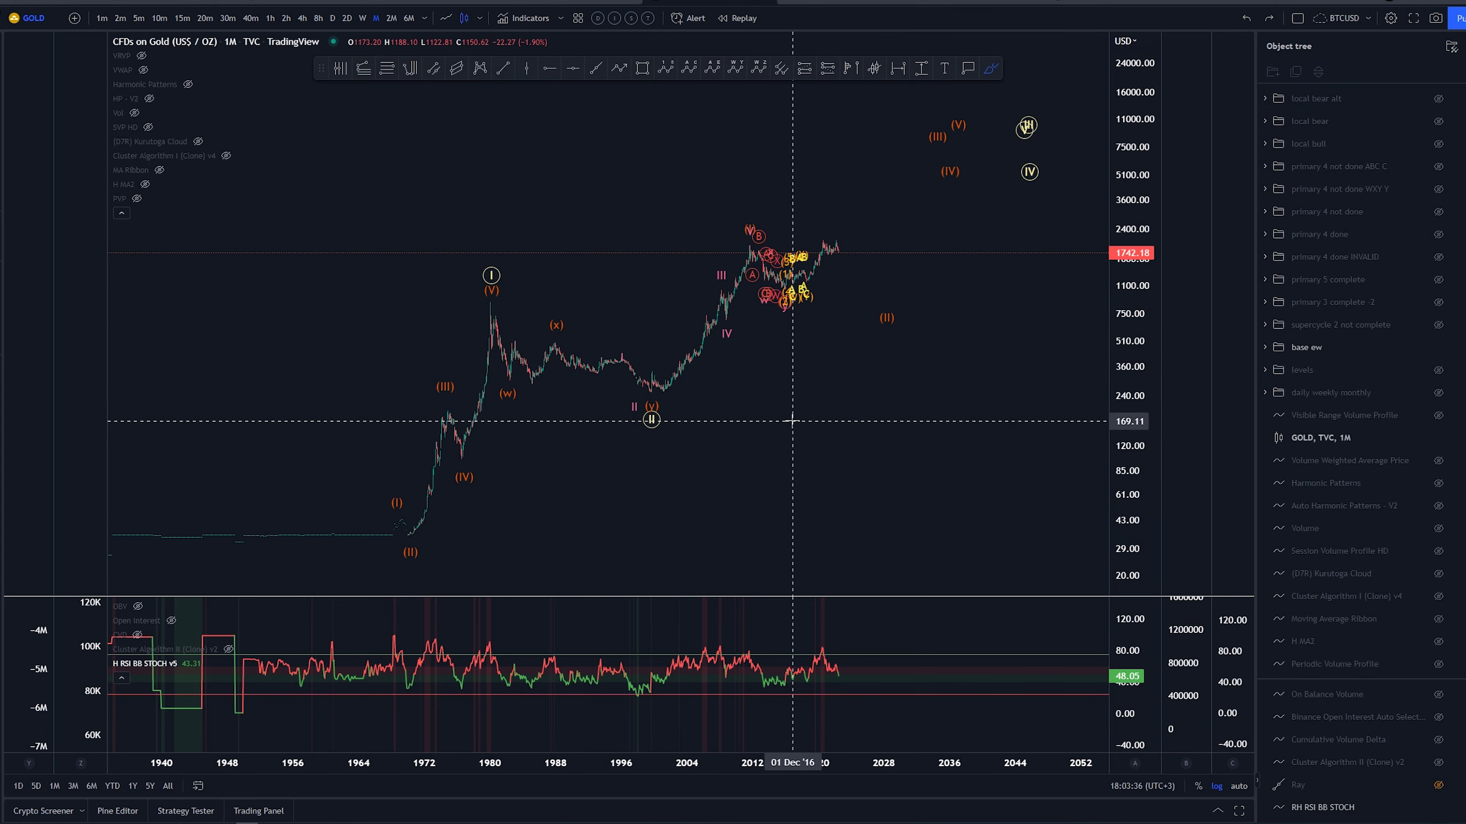
Move the orange (II) wave label from its future projection to just below the December 2015 low
{"action": "left_click_drag", "start_coordinate": [794, 444], "coordinate": [799, 504]}
{"action": "left_click_drag", "start_coordinate": [1125, 469], "coordinate": [1125, 430]}
{"action": "scroll", "coordinate": [837, 459], "scroll_direction": "up", "scroll_amount": 5}
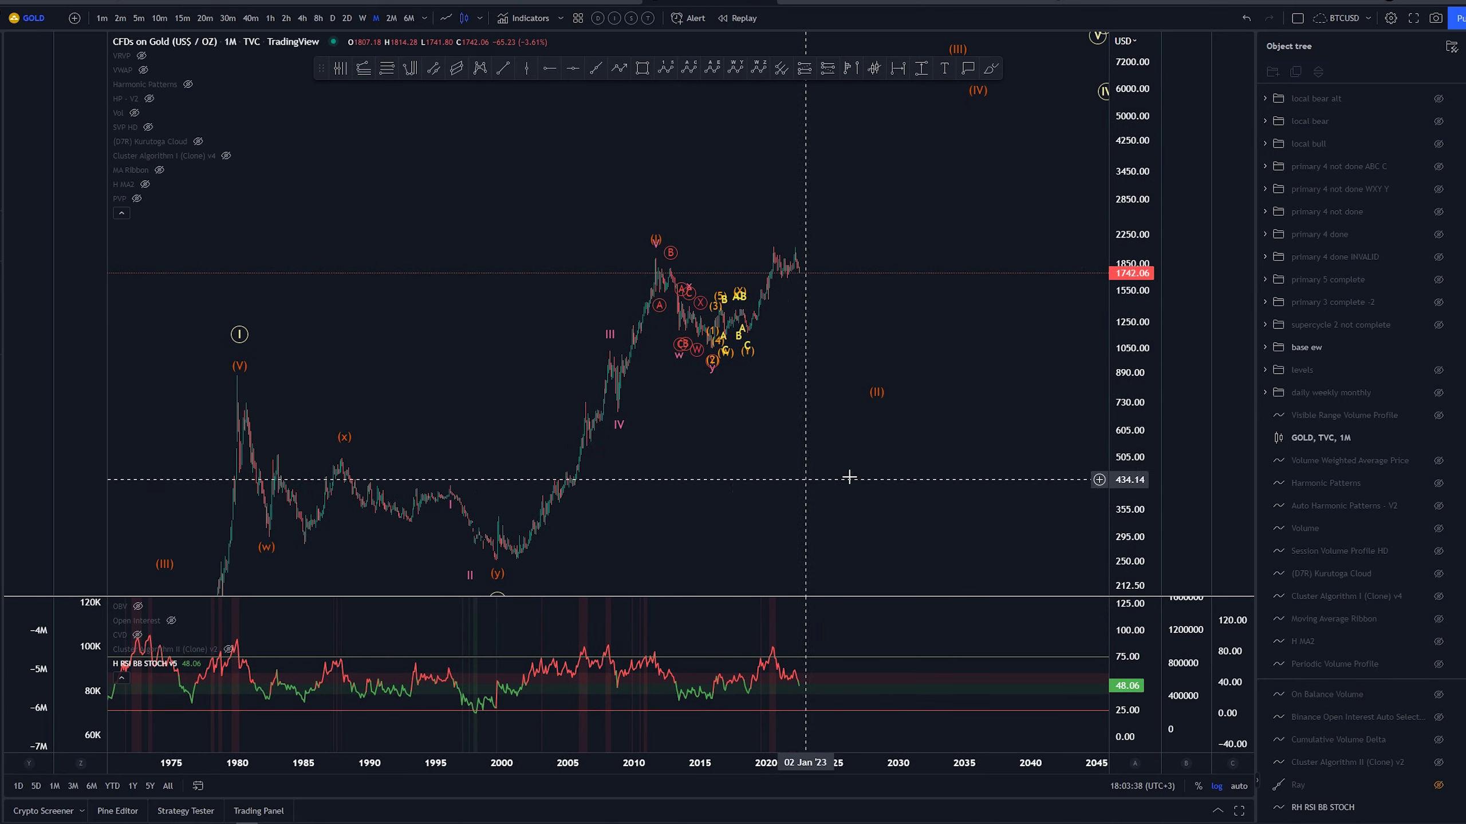
{"action": "left_click_drag", "start_coordinate": [757, 312], "coordinate": [884, 387]}
{"action": "left_click_drag", "start_coordinate": [860, 522], "coordinate": [597, 488]}
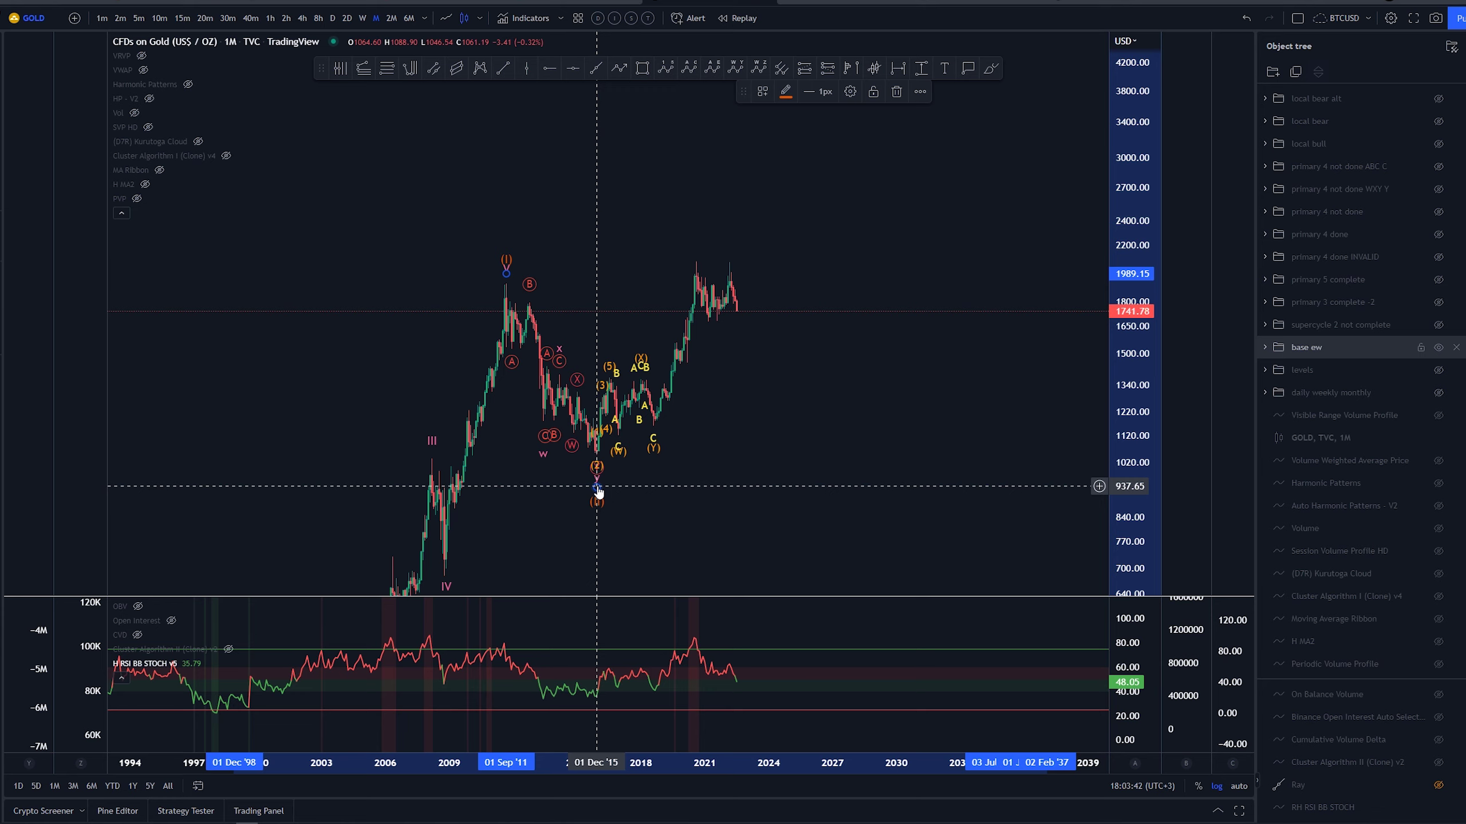
{"action": "left_click_drag", "start_coordinate": [823, 412], "coordinate": [808, 410]}
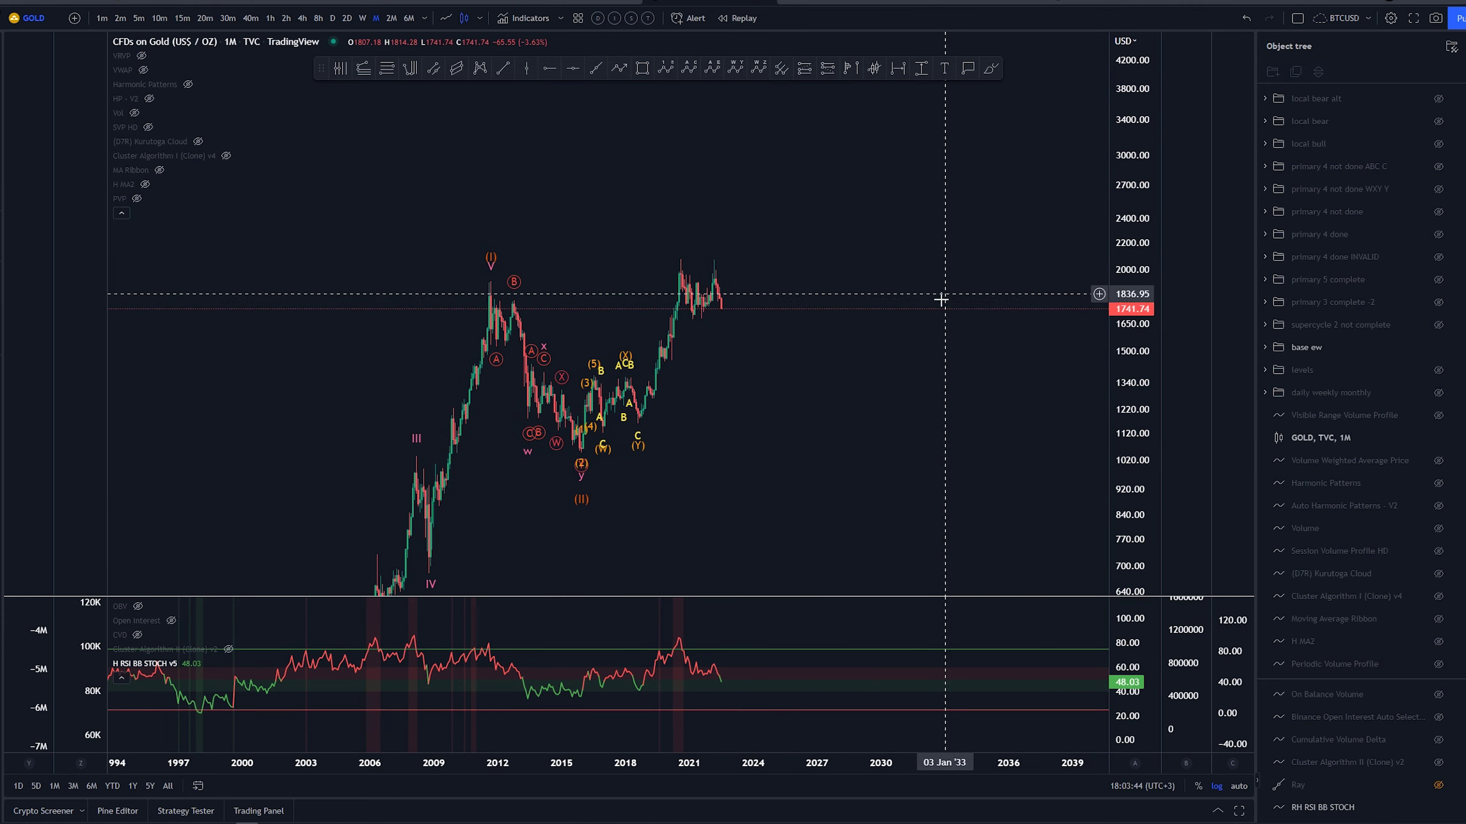
Try two brush paths falling from the 2011 top, rising to the 2020 high and dropping to about 2028, undoing each
{"action": "left_click", "coordinate": [997, 68]}
{"action": "mouse_move", "coordinate": [484, 278]}
{"action": "left_mouse_down"}
{"action": "mouse_move", "coordinate": [584, 481]}
{"action": "mouse_move", "coordinate": [704, 252]}
{"action": "mouse_move", "coordinate": [828, 530]}
{"action": "left_mouse_up"}
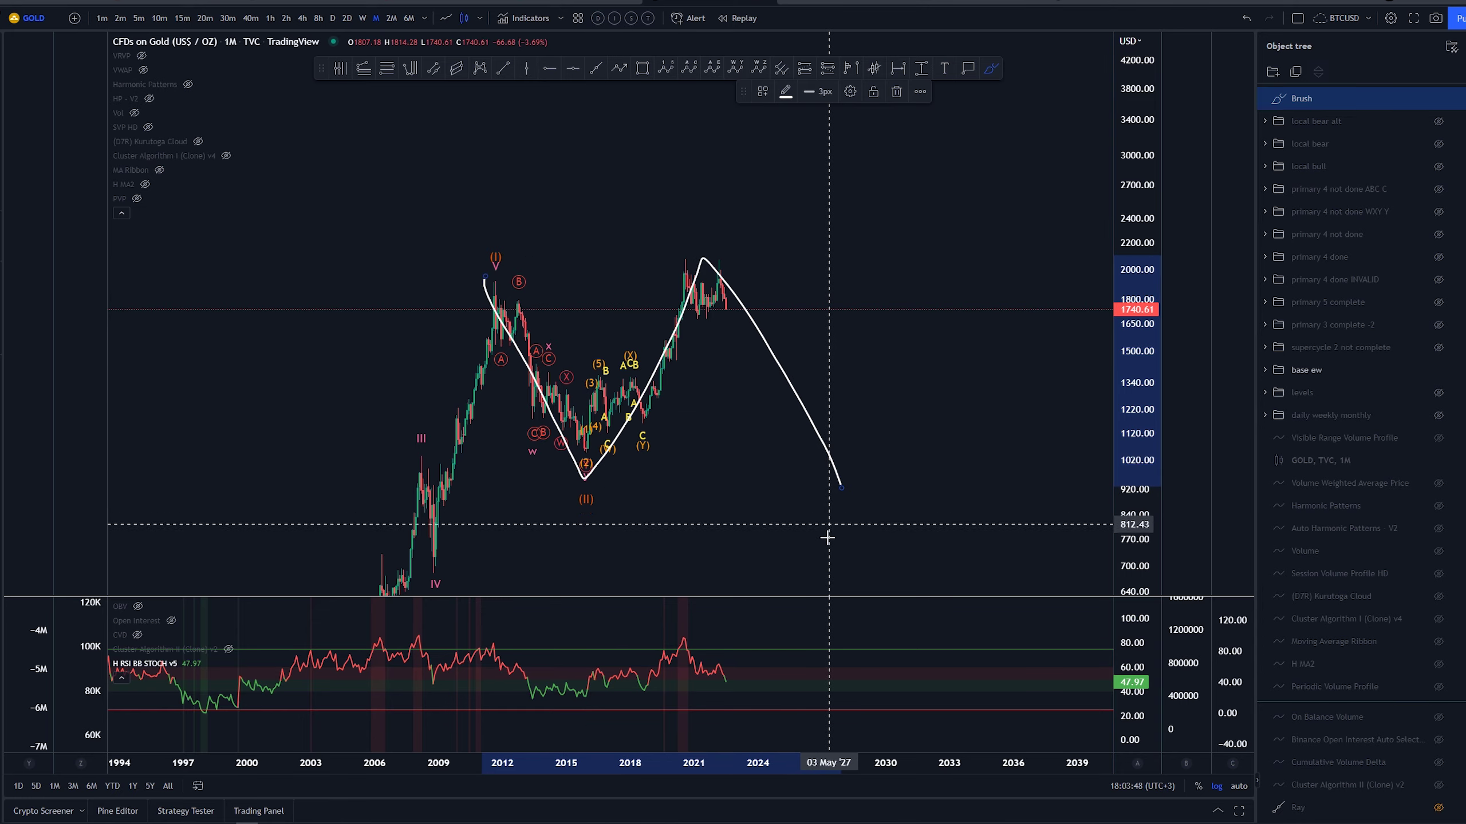
{"action": "key", "text": "ctrl+z"}
{"action": "mouse_move", "coordinate": [488, 271]}
{"action": "left_mouse_down"}
{"action": "mouse_move", "coordinate": [621, 475]}
{"action": "mouse_move", "coordinate": [845, 491]}
{"action": "left_mouse_up"}
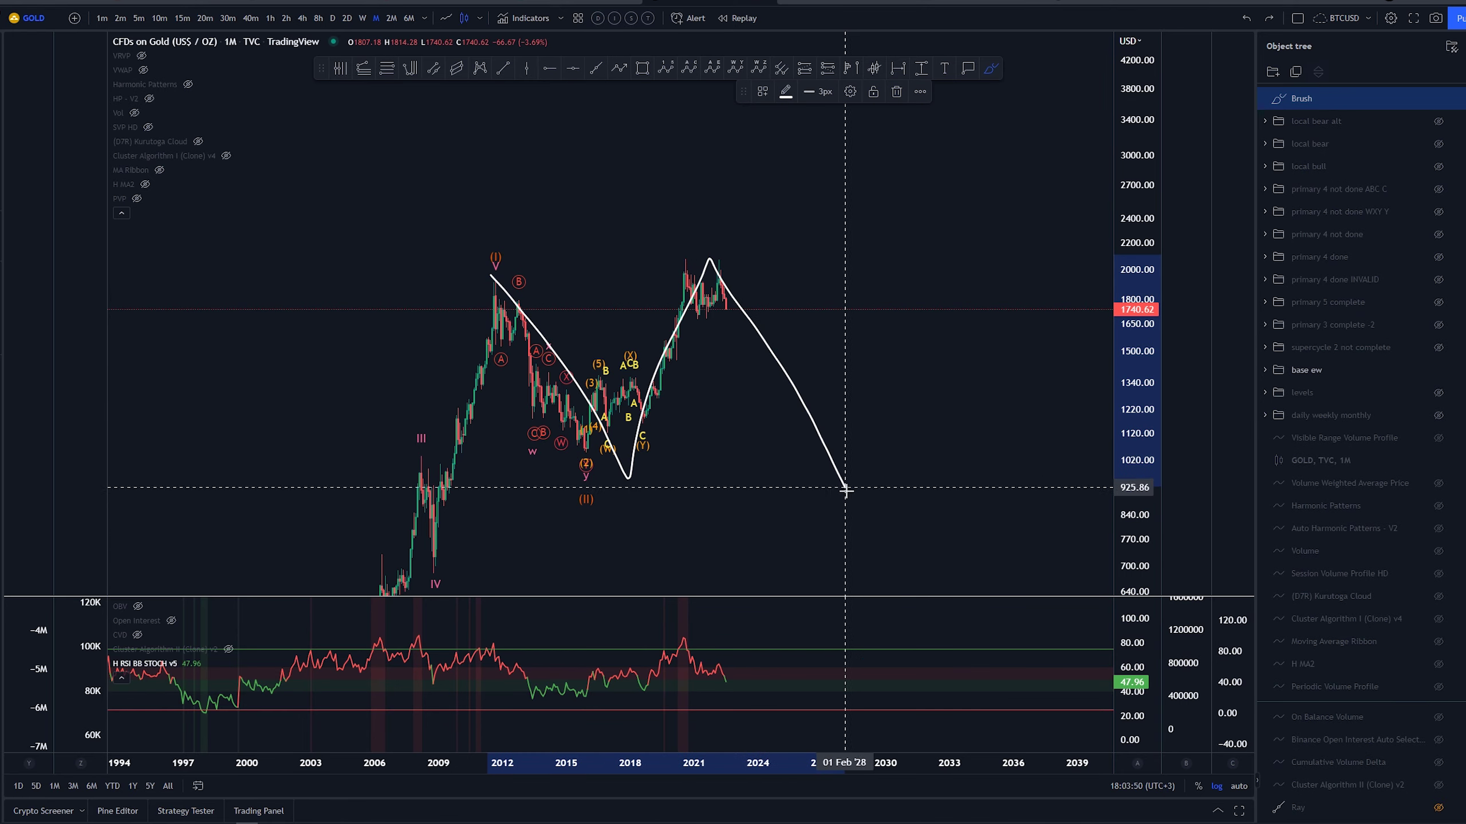
{"action": "key", "text": "ctrl+z"}
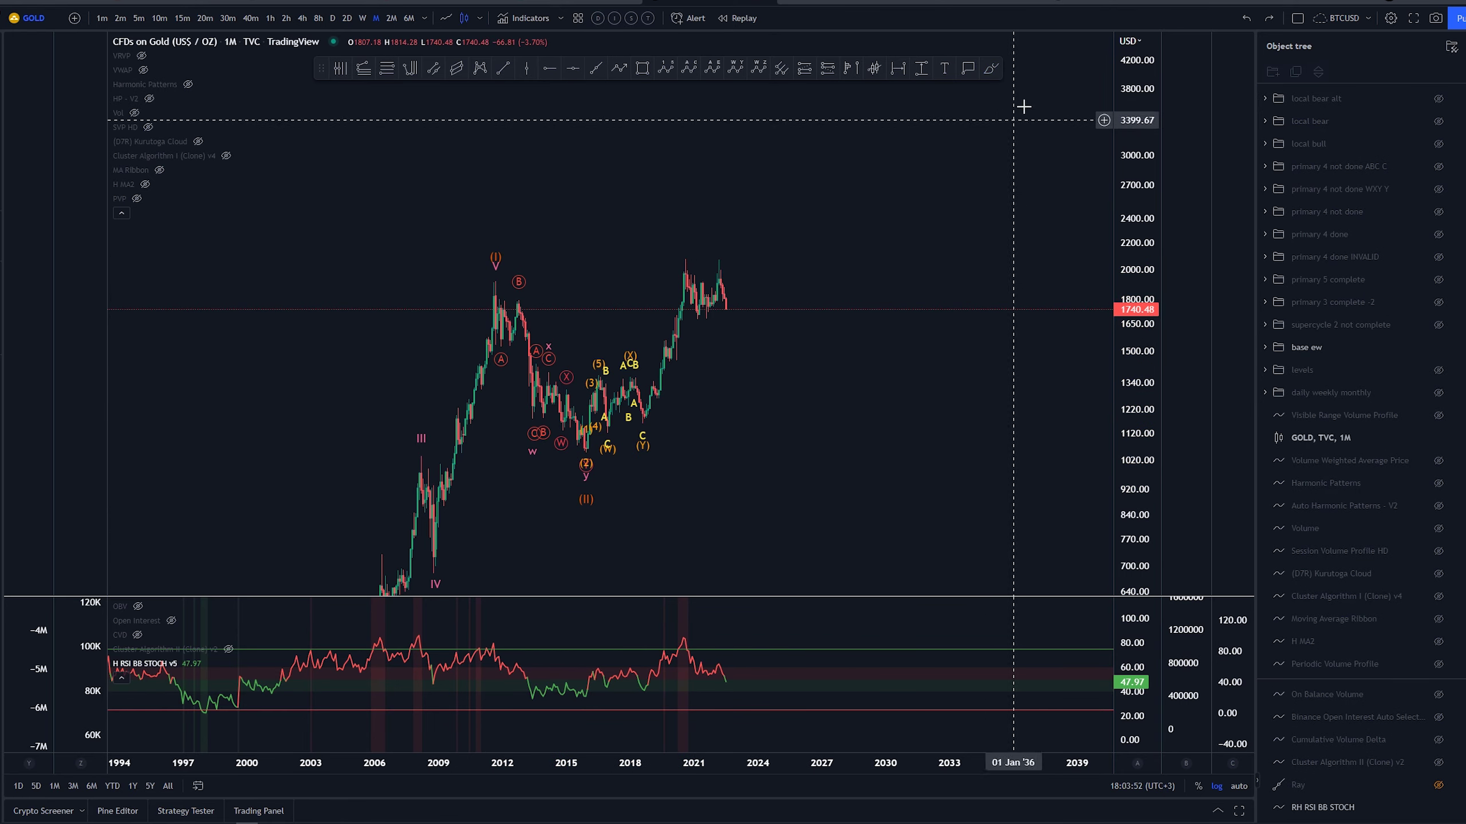
Circle the 2015 low with the brush, undo the stroke and leave the tool
{"action": "left_click", "coordinate": [991, 69]}
{"action": "left_click_drag", "start_coordinate": [598, 448], "coordinate": [598, 434]}
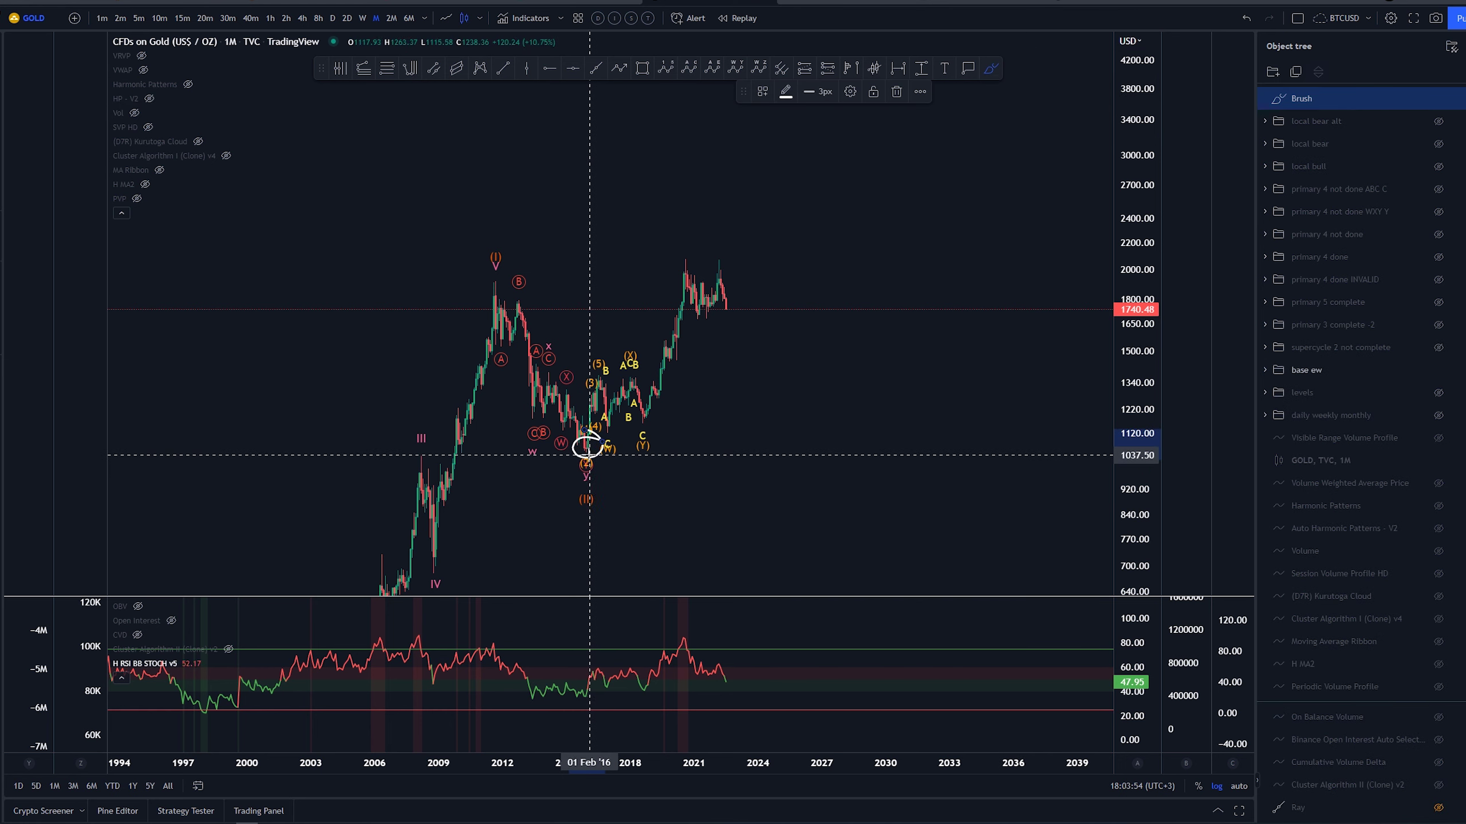
{"action": "key", "text": "ctrl+z"}
{"action": "key", "text": "Escape"}
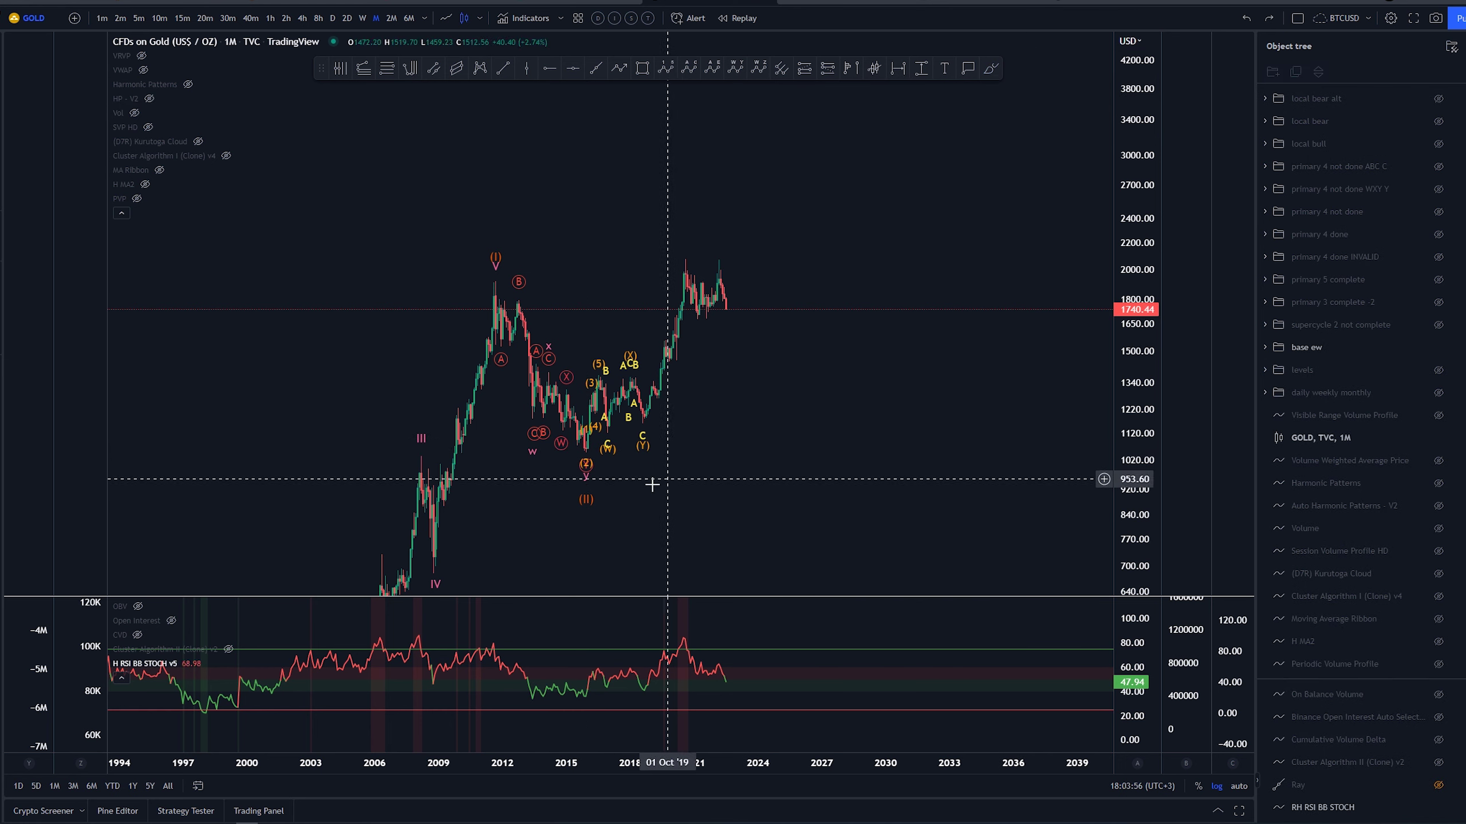
Move the (II) label out to January 2028 near 906, try brush strokes towards and up from it, and undo the strokes
{"action": "left_click_drag", "start_coordinate": [585, 500], "coordinate": [844, 500]}
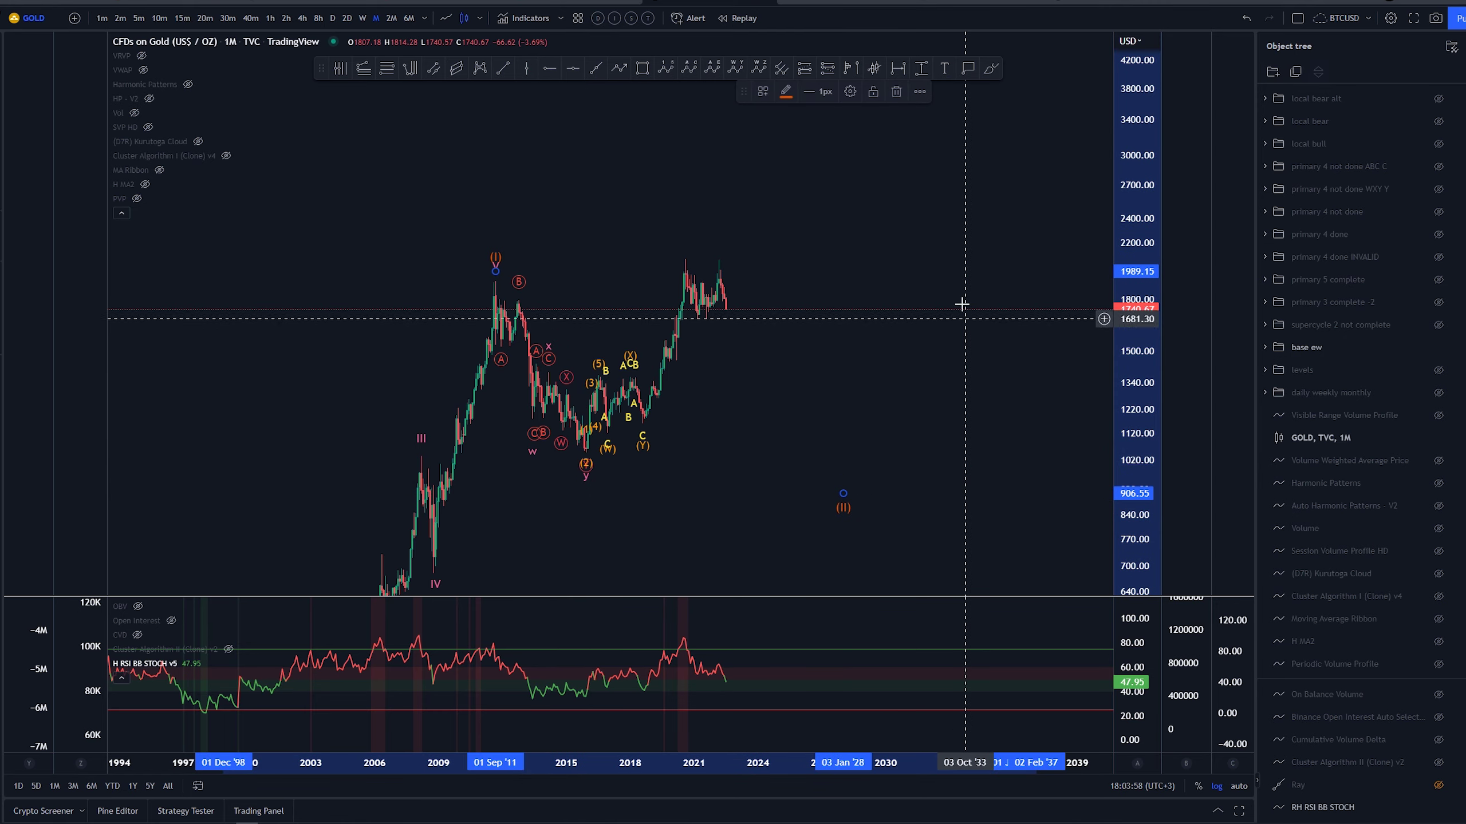
{"action": "left_click_drag", "start_coordinate": [981, 95], "coordinate": [962, 83]}
{"action": "mouse_move", "coordinate": [476, 283]}
{"action": "left_mouse_down"}
{"action": "mouse_move", "coordinate": [491, 324]}
{"action": "mouse_move", "coordinate": [739, 311]}
{"action": "mouse_move", "coordinate": [807, 474]}
{"action": "left_mouse_up"}
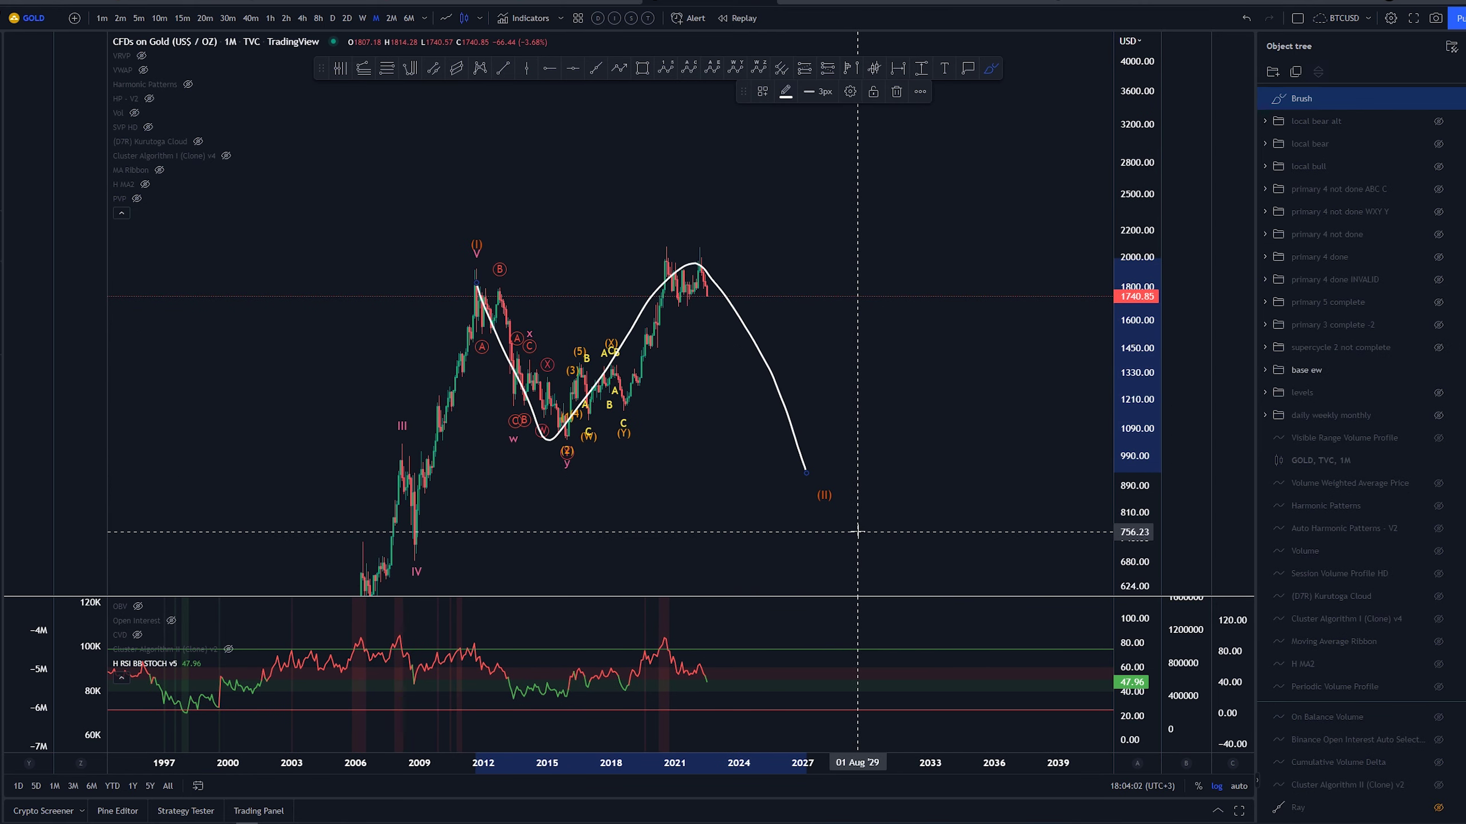
{"action": "key", "text": "ctrl+z"}
{"action": "left_click_drag", "start_coordinate": [817, 461], "coordinate": [864, 208]}
{"action": "key", "text": "ctrl+z"}
{"action": "key", "text": "Escape"}
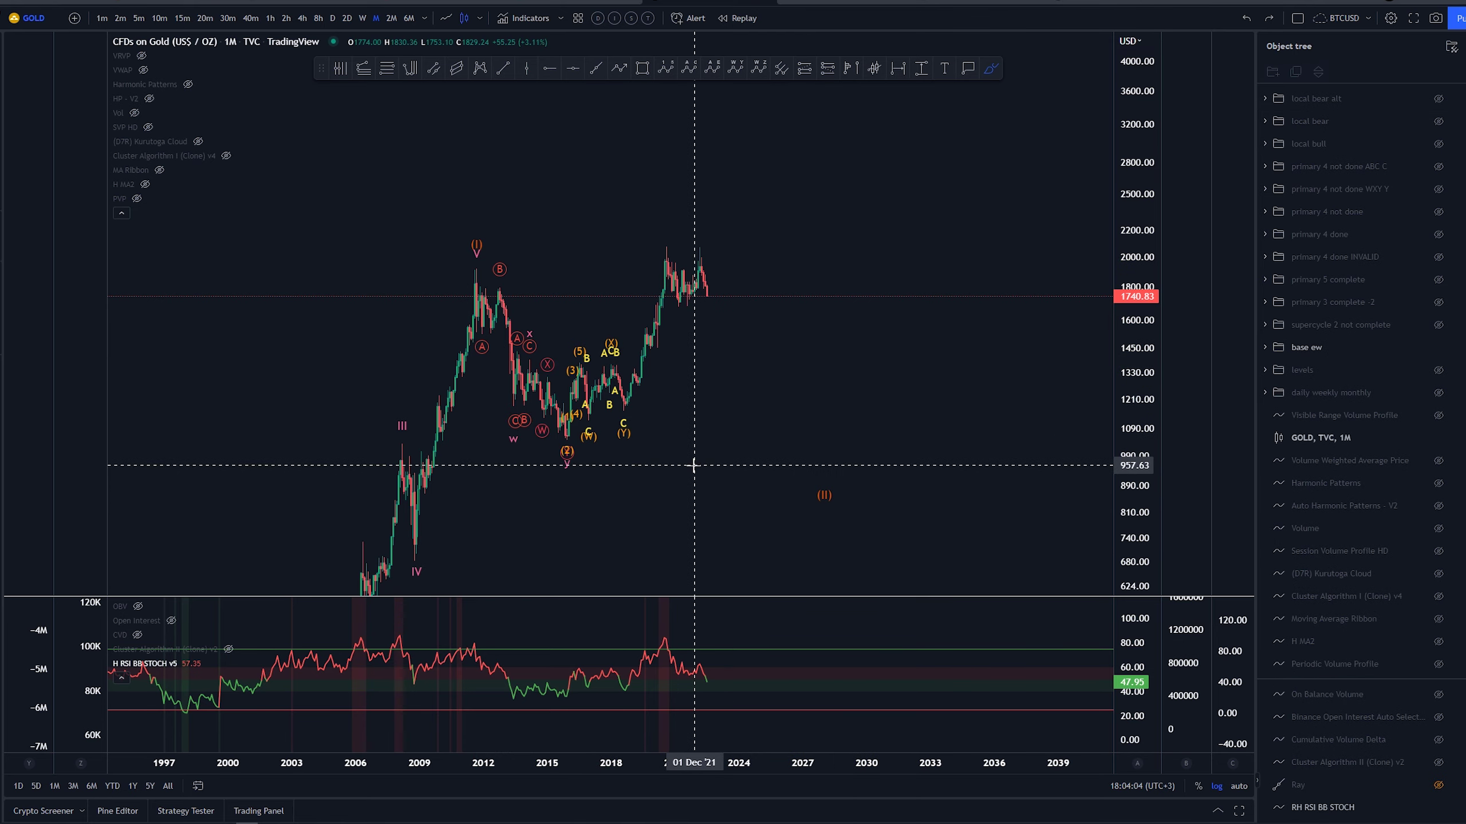
Return the (II) wave label to just below the December 2015 low
{"action": "left_click_drag", "start_coordinate": [652, 491], "coordinate": [728, 504]}
{"action": "left_click_drag", "start_coordinate": [898, 504], "coordinate": [643, 484]}
{"action": "left_click", "coordinate": [846, 504]}
Trace the decline from the 2011 top to the (II) low with the brush and undo the stroke
{"action": "left_click", "coordinate": [991, 68]}
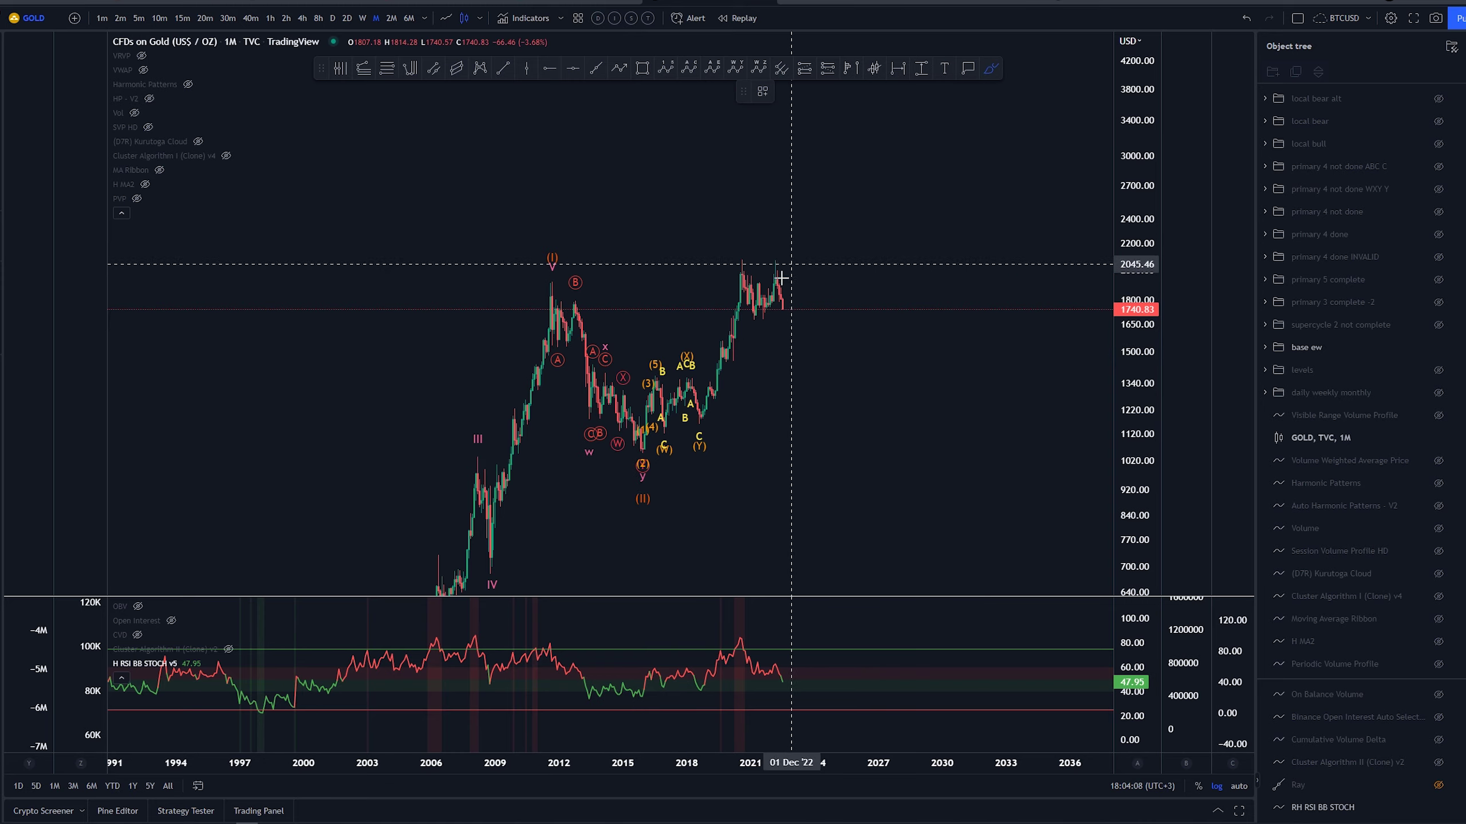
{"action": "left_click_drag", "start_coordinate": [533, 306], "coordinate": [645, 462]}
{"action": "key", "text": "ctrl+z"}
Switch the price scale from logarithmic to linear
{"action": "scroll", "coordinate": [932, 416], "scroll_direction": "up", "scroll_amount": 4}
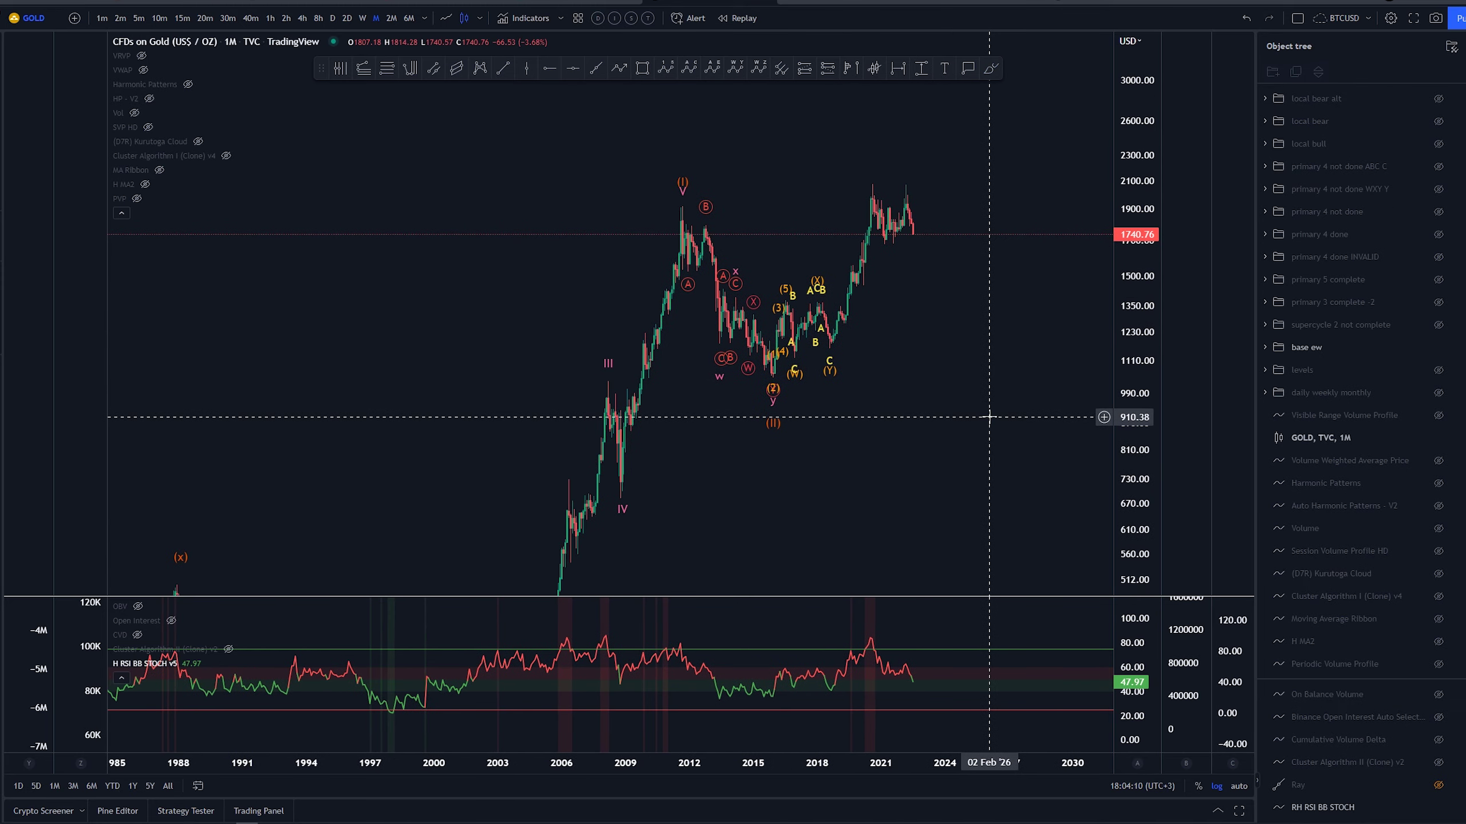
{"action": "scroll", "coordinate": [817, 341], "scroll_direction": "down", "scroll_amount": 5}
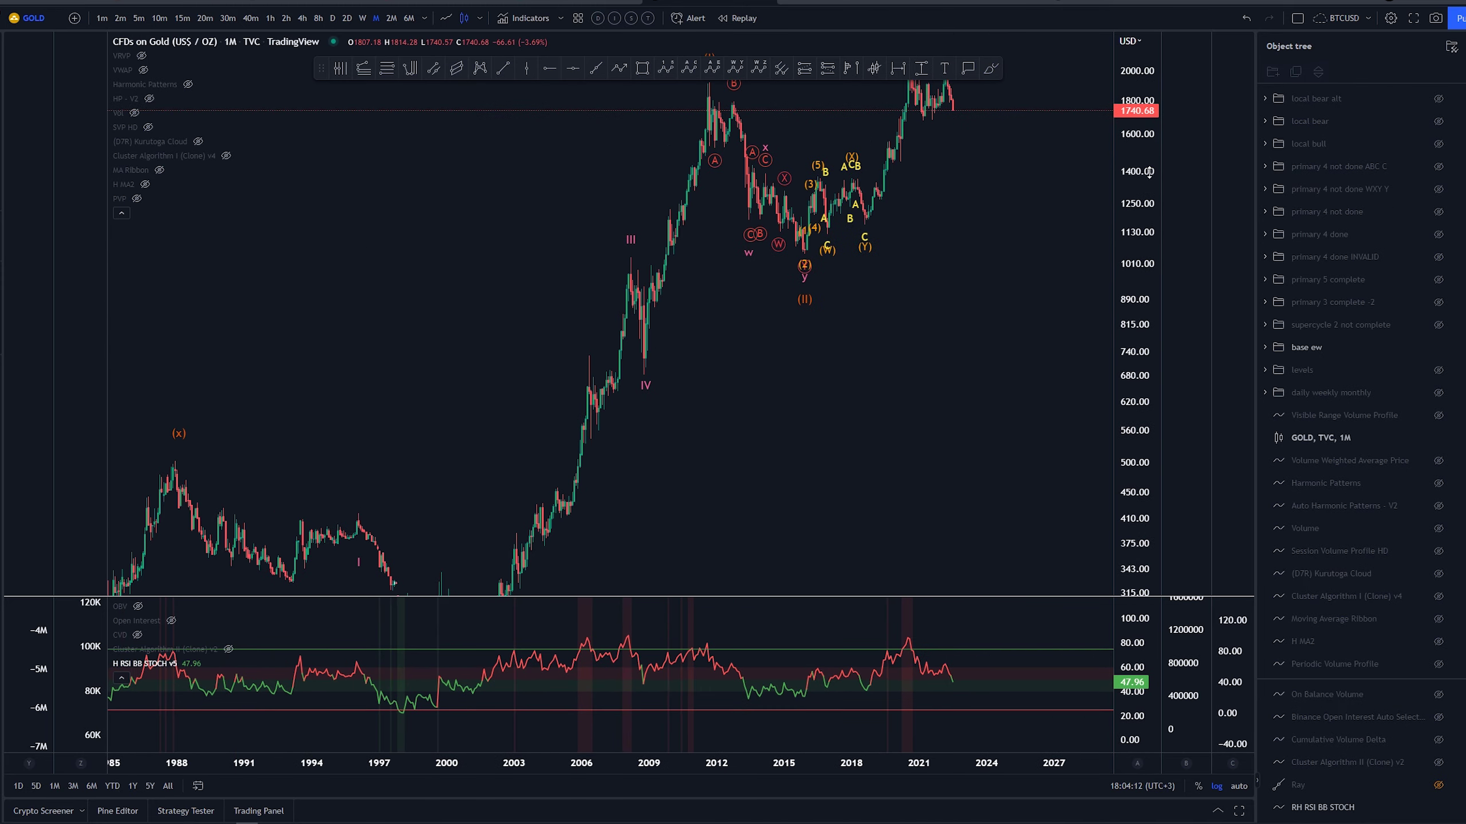
{"action": "scroll", "coordinate": [750, 496], "scroll_direction": "down", "scroll_amount": 3}
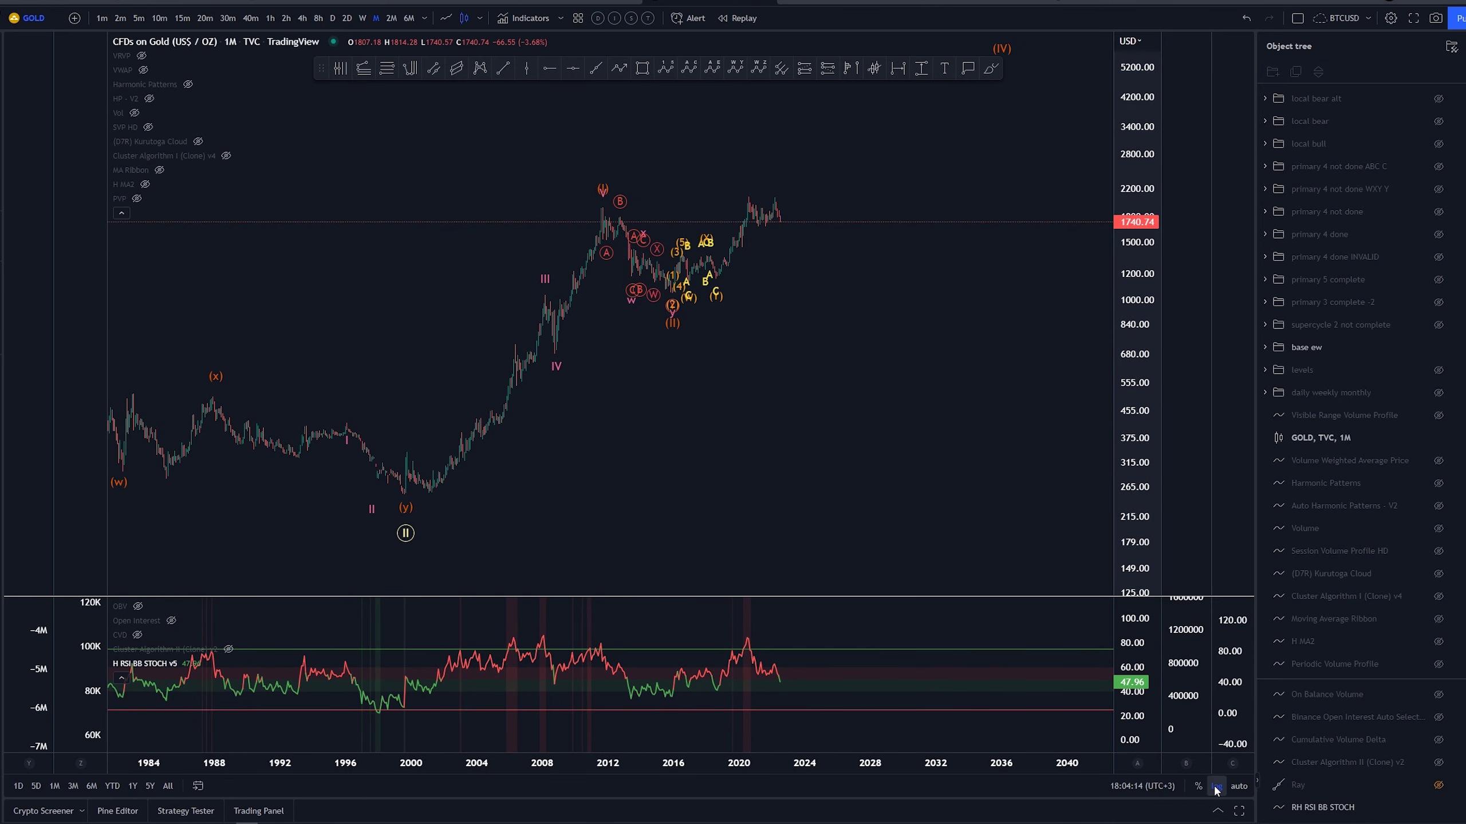
{"action": "key", "text": "alt+l"}
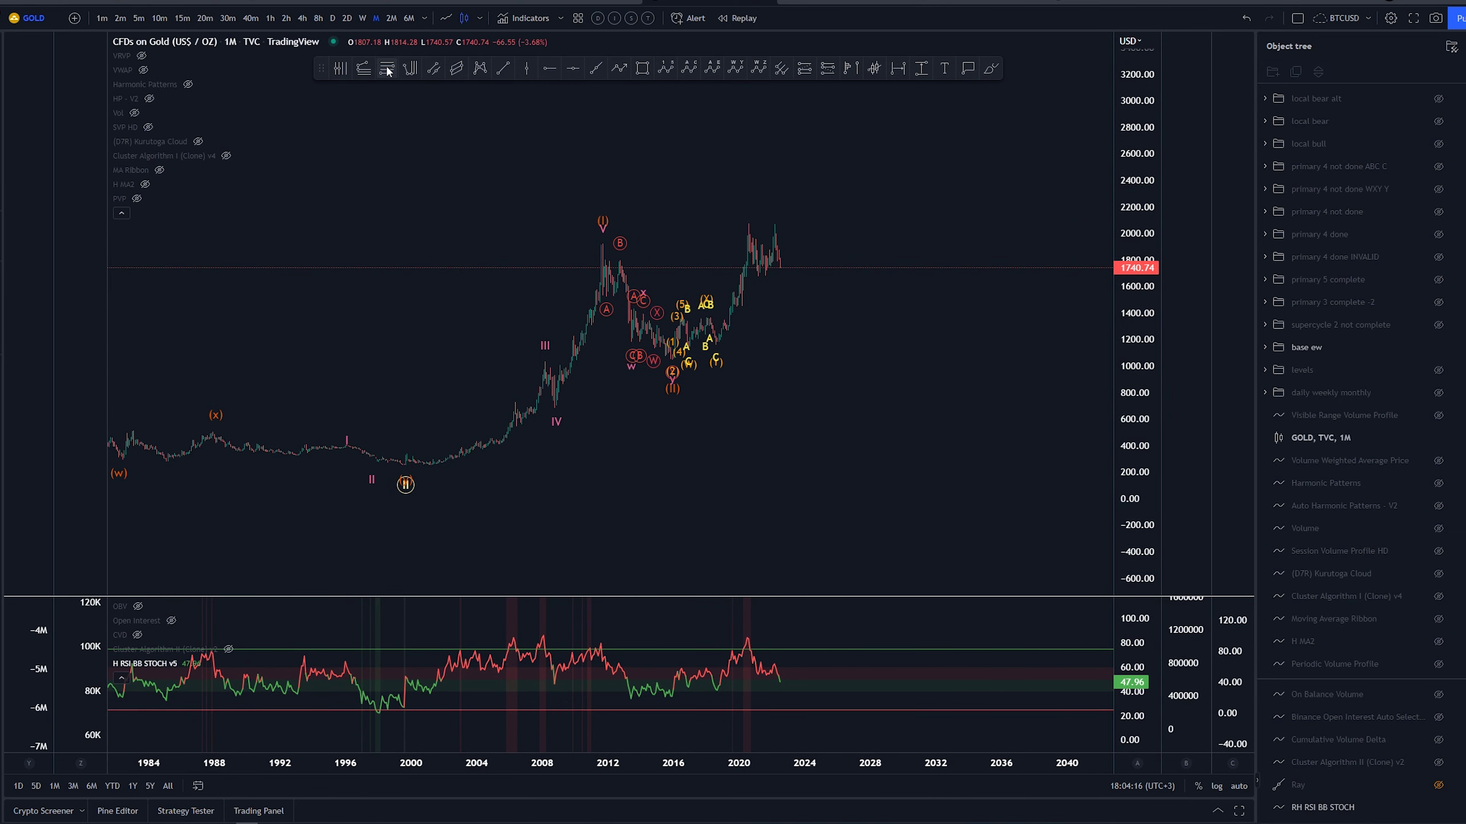
Draw a Fib Retracement from 248.64 in September 2006 to 1917.90 in August 2021, apply a saved template, and delete it
{"action": "left_click", "coordinate": [386, 70]}
{"action": "left_click", "coordinate": [519, 465]}
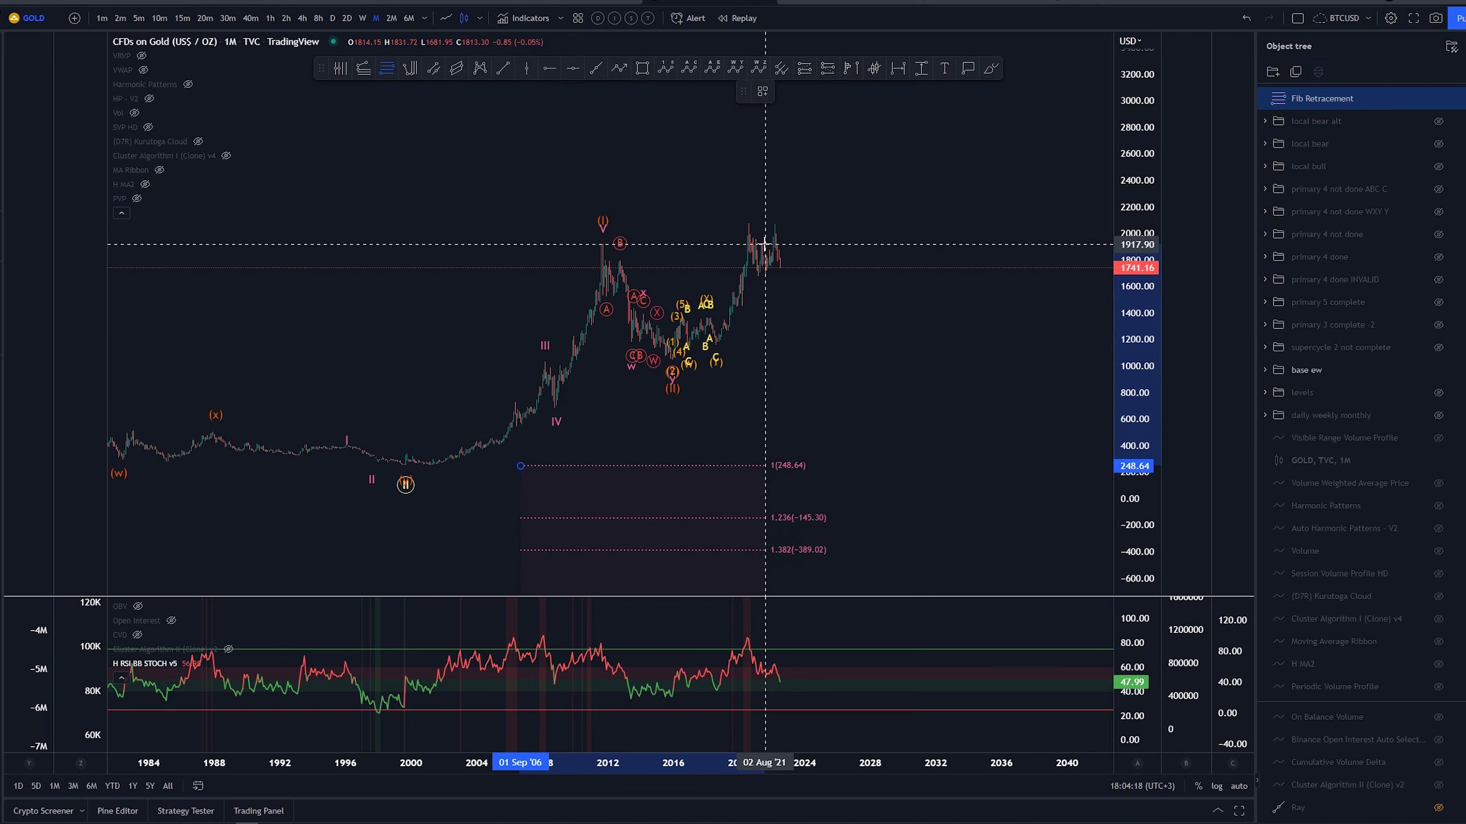
{"action": "left_click", "coordinate": [764, 245]}
{"action": "left_click", "coordinate": [761, 91]}
{"action": "left_click", "coordinate": [791, 201]}
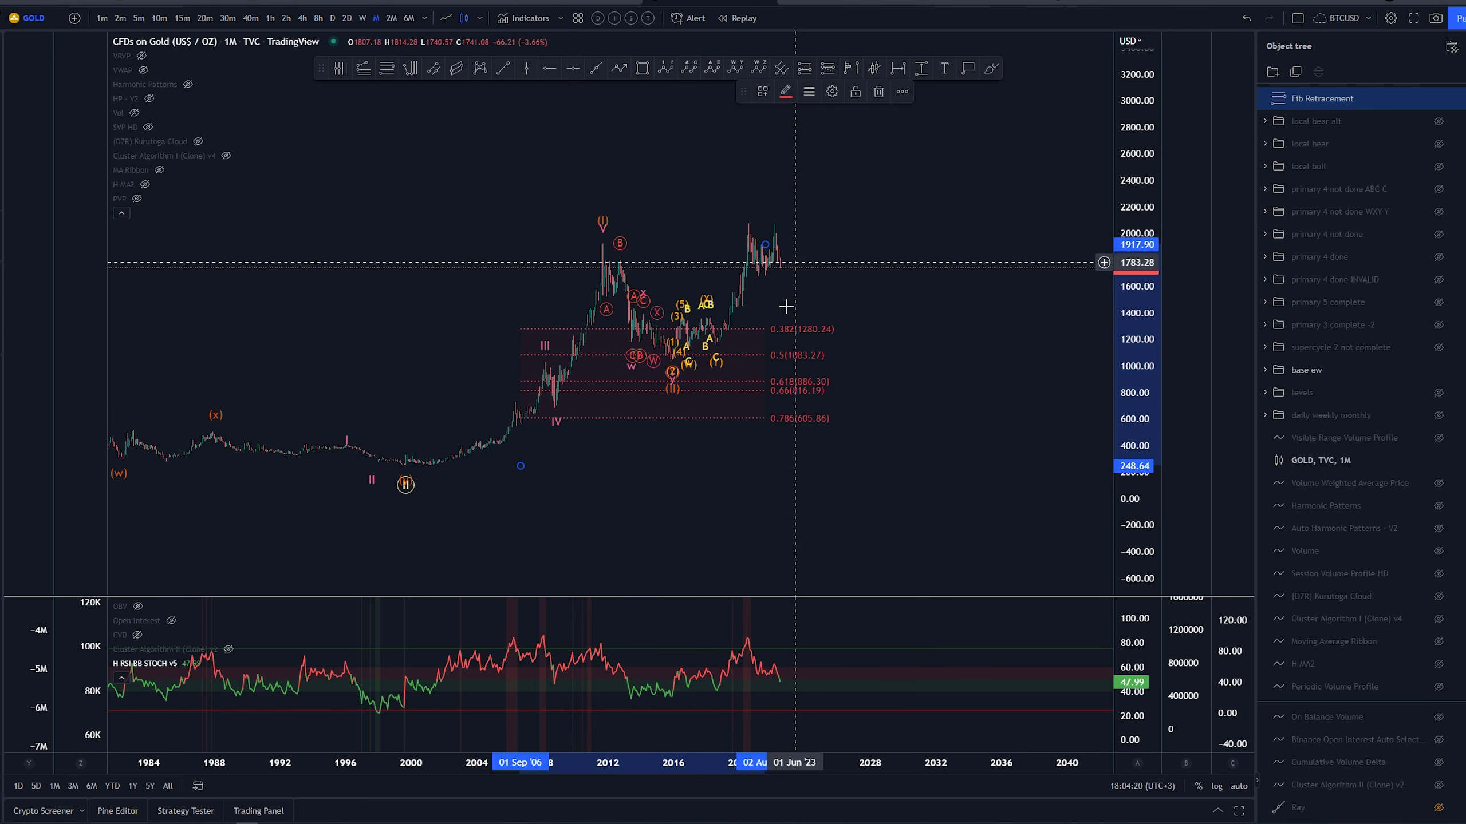
{"action": "key", "text": "Delete"}
Briefly show the supercycle 2 not complete group, hide it again, and show the primary 3 complete -2 group instead
{"action": "scroll", "coordinate": [955, 462], "scroll_direction": "up", "scroll_amount": 6}
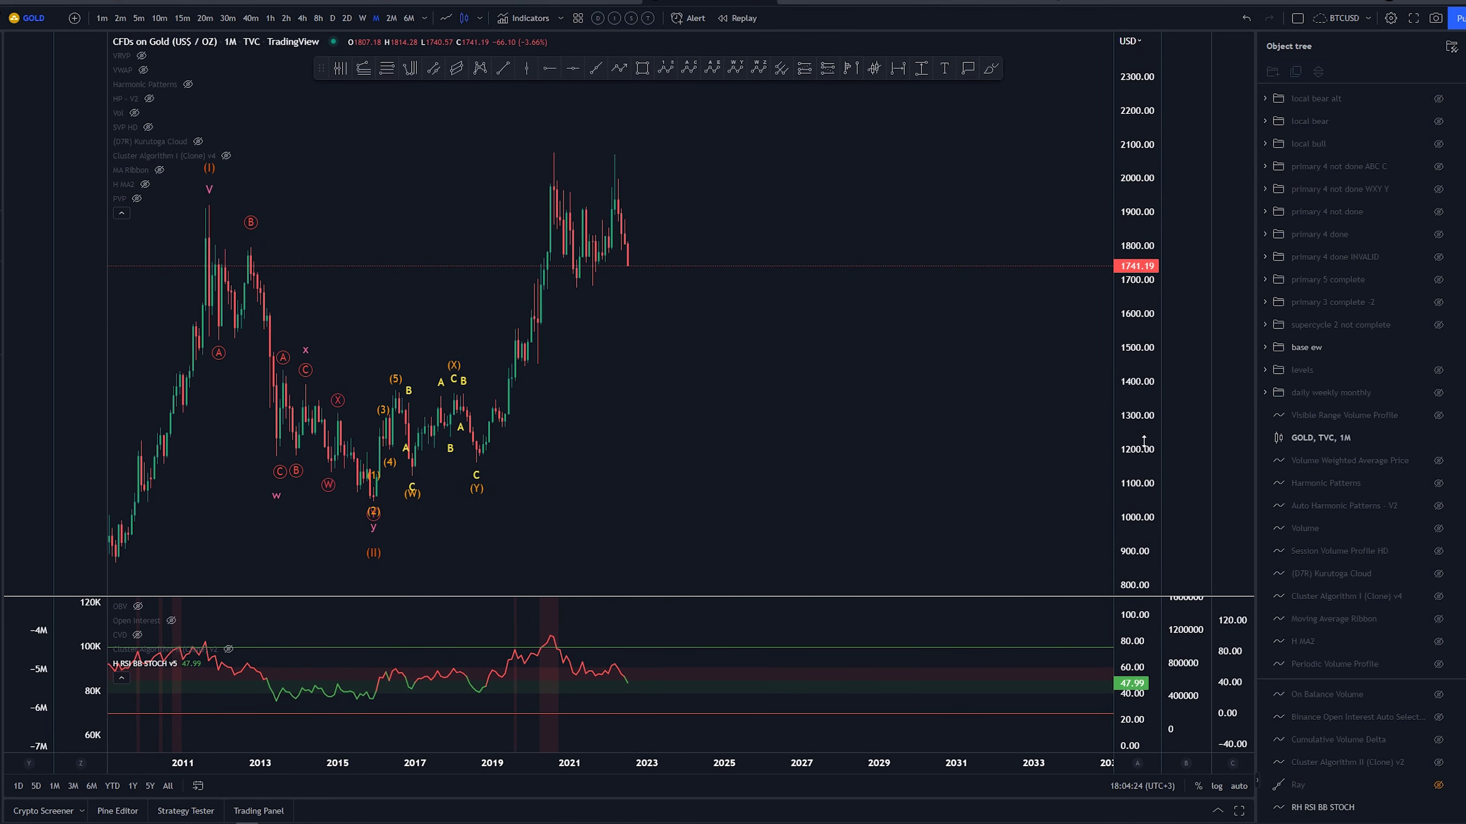
{"action": "left_click_drag", "start_coordinate": [1142, 451], "coordinate": [1142, 383]}
{"action": "left_click_drag", "start_coordinate": [949, 414], "coordinate": [1031, 407]}
{"action": "left_click", "coordinate": [1439, 326]}
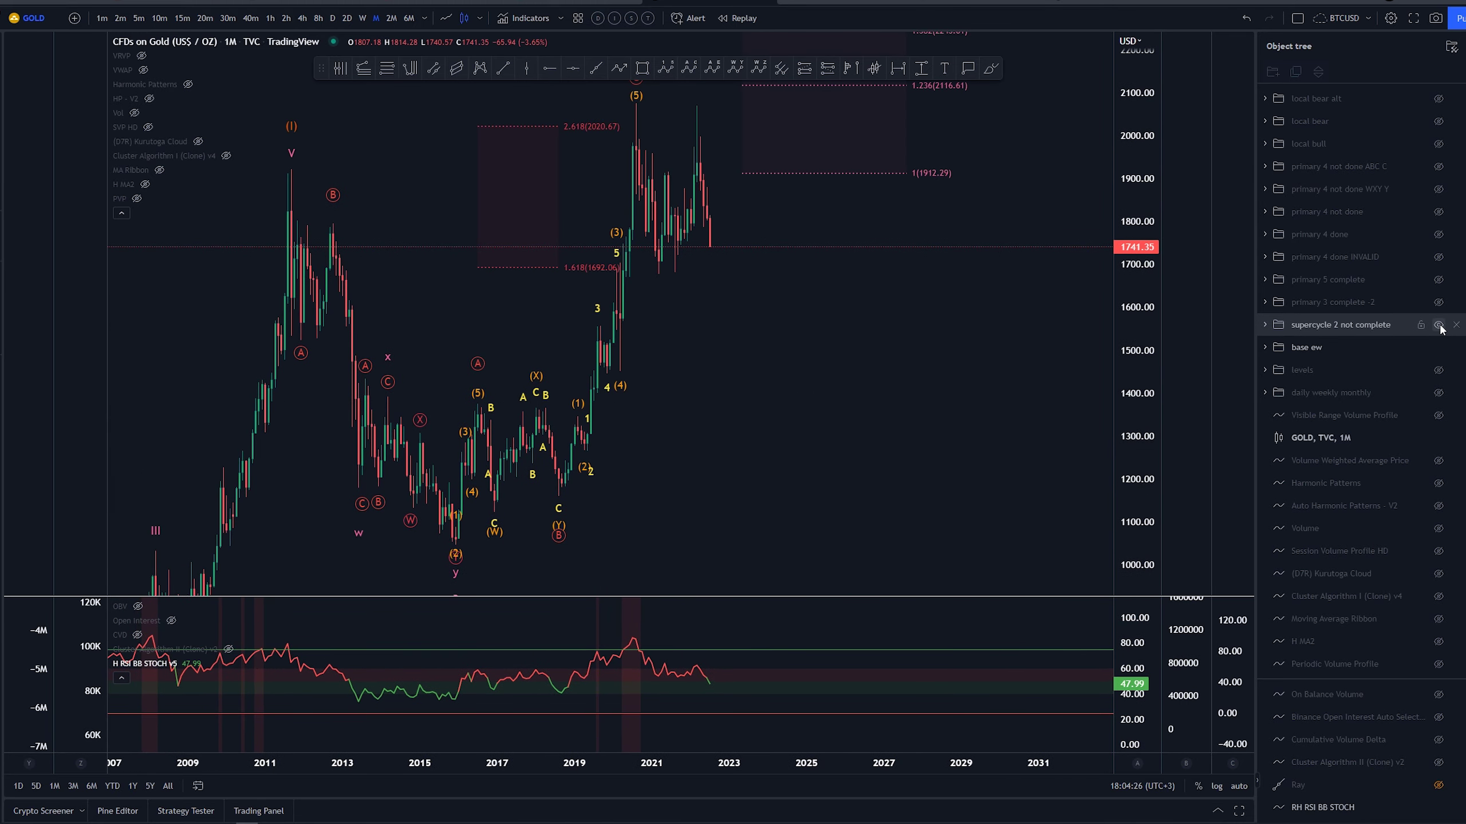
{"action": "left_click", "coordinate": [1439, 325]}
{"action": "left_click", "coordinate": [1439, 301]}
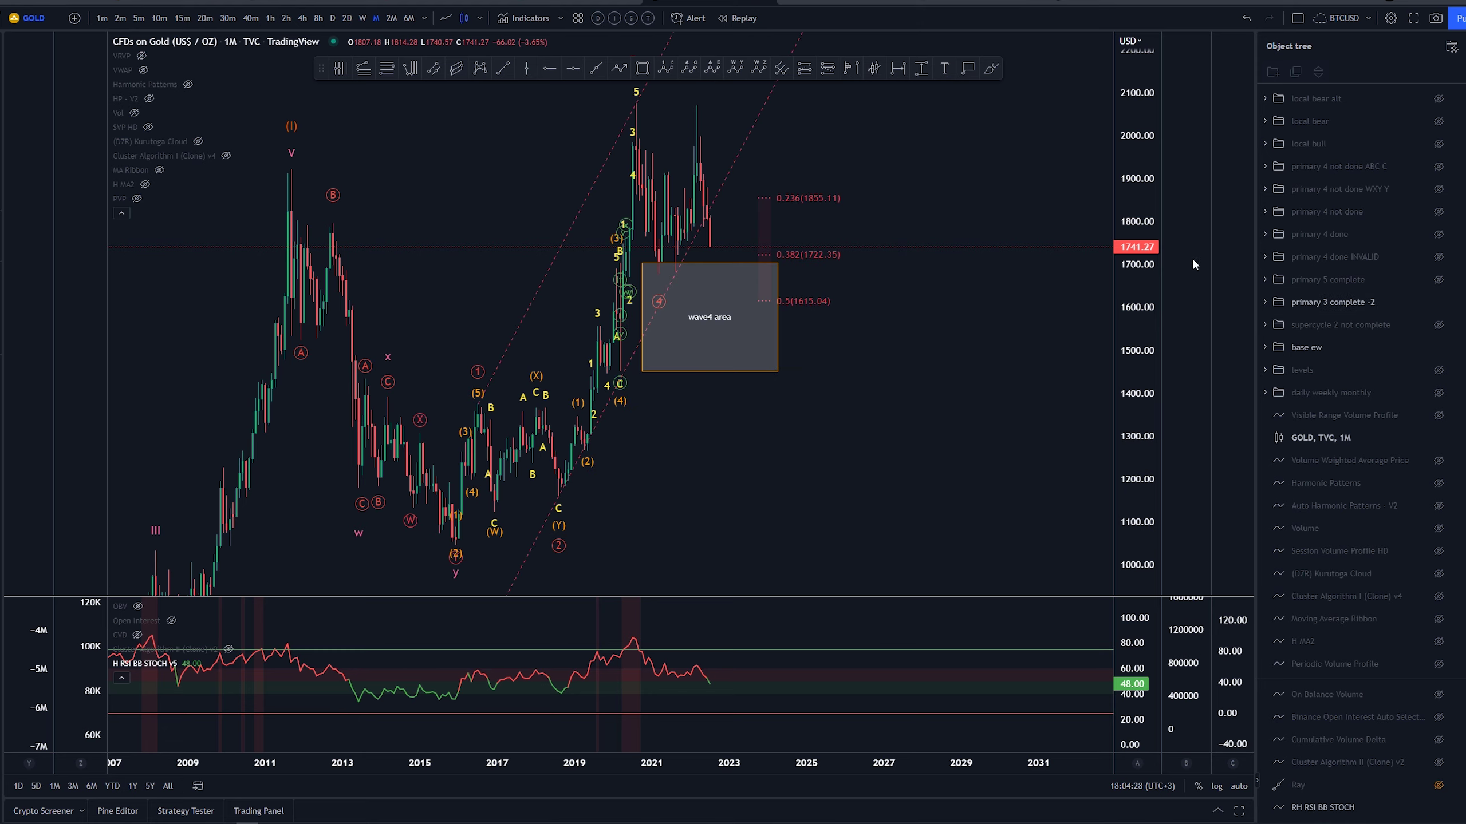
Switch the gold chart to the weekly timeframe and reset the chart view
{"action": "left_click_drag", "start_coordinate": [1147, 186], "coordinate": [1146, 456]}
{"action": "scroll", "coordinate": [1004, 540], "scroll_direction": "up", "scroll_amount": 2}
{"action": "left_click_drag", "start_coordinate": [684, 486], "coordinate": [808, 489]}
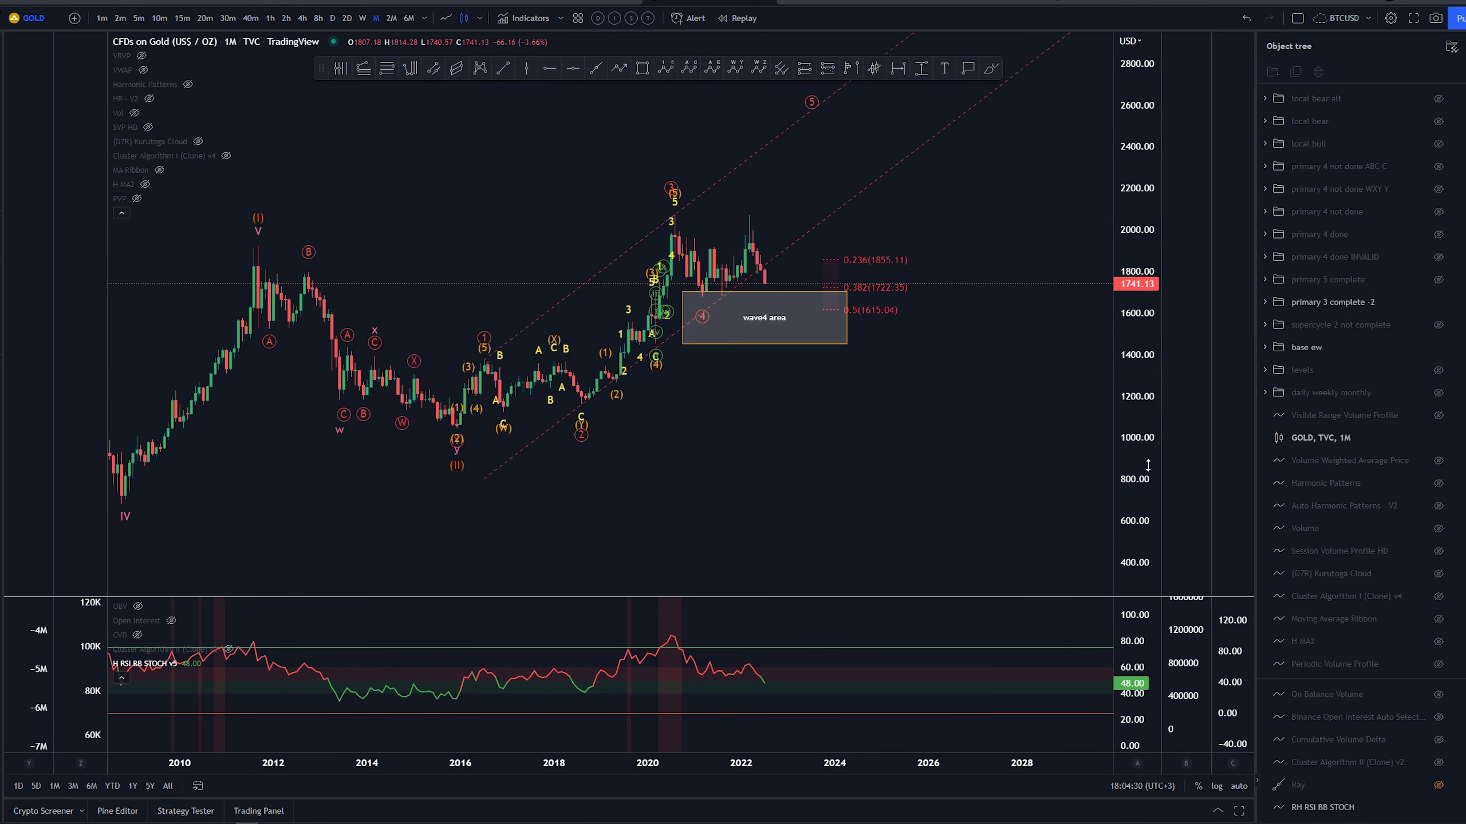
{"action": "left_click_drag", "start_coordinate": [1145, 468], "coordinate": [1145, 332]}
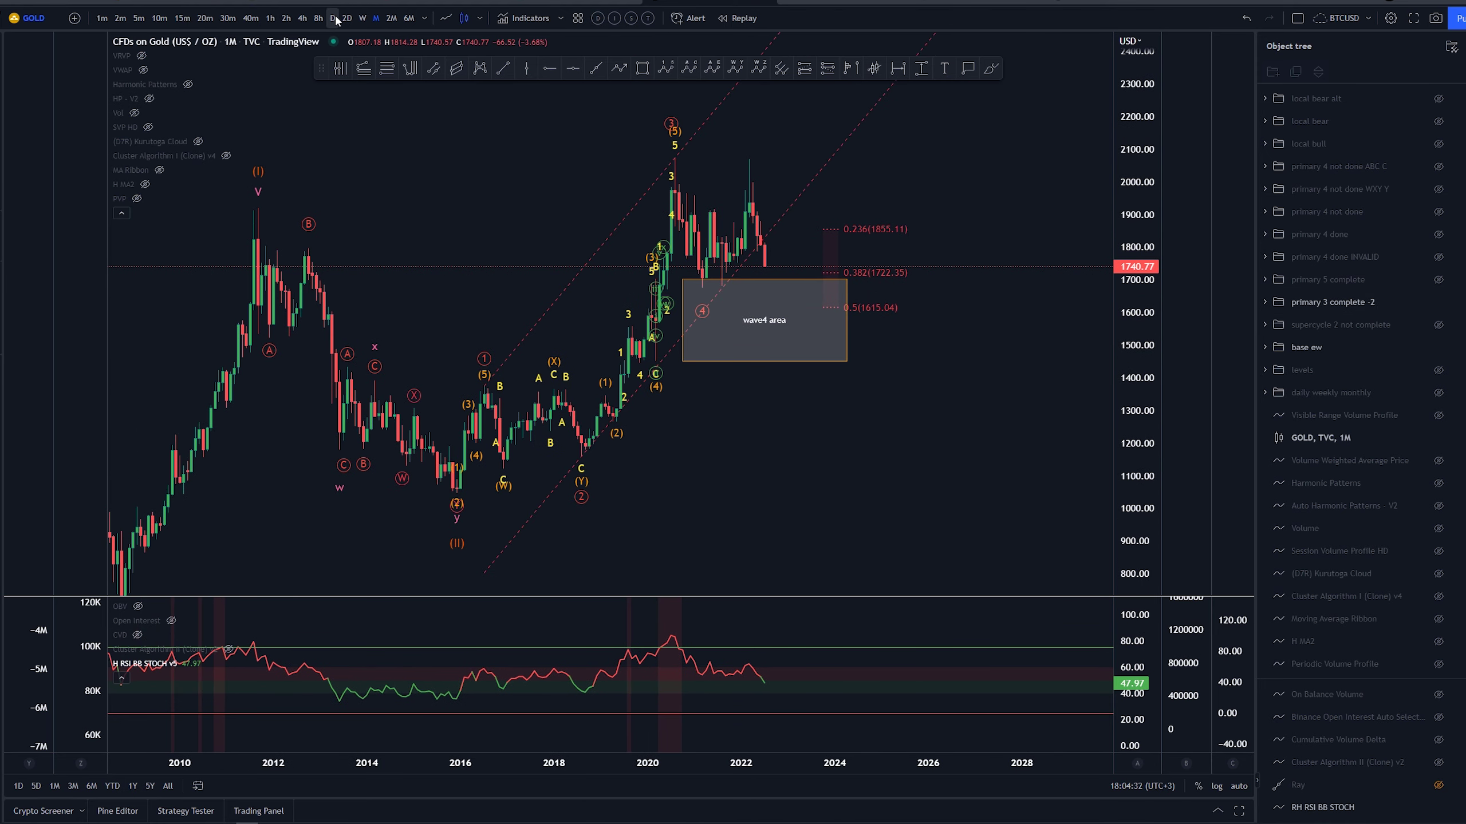
{"action": "left_click", "coordinate": [359, 19]}
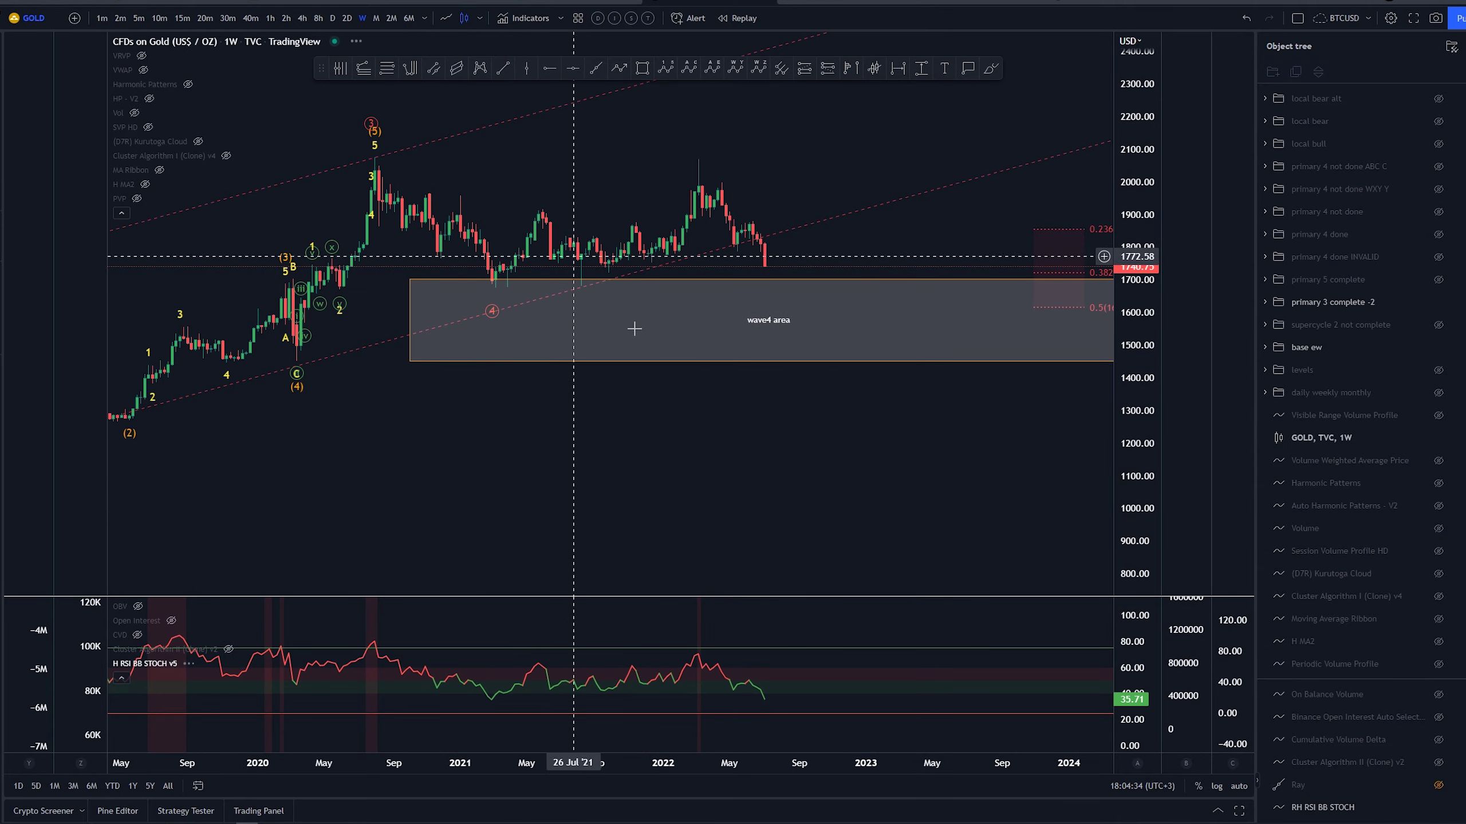
{"action": "right_click", "coordinate": [644, 447]}
{"action": "left_click", "coordinate": [688, 458]}
Trace the primary wave path with the brush from the (II) low through waves 1, 2 and 3 to 4, and undo it
{"action": "scroll", "coordinate": [817, 508], "scroll_direction": "down", "scroll_amount": 7}
{"action": "scroll", "coordinate": [885, 519], "scroll_direction": "down", "scroll_amount": 7}
{"action": "left_click_drag", "start_coordinate": [1021, 481], "coordinate": [753, 530]}
{"action": "scroll", "coordinate": [752, 530], "scroll_direction": "up", "scroll_amount": 3}
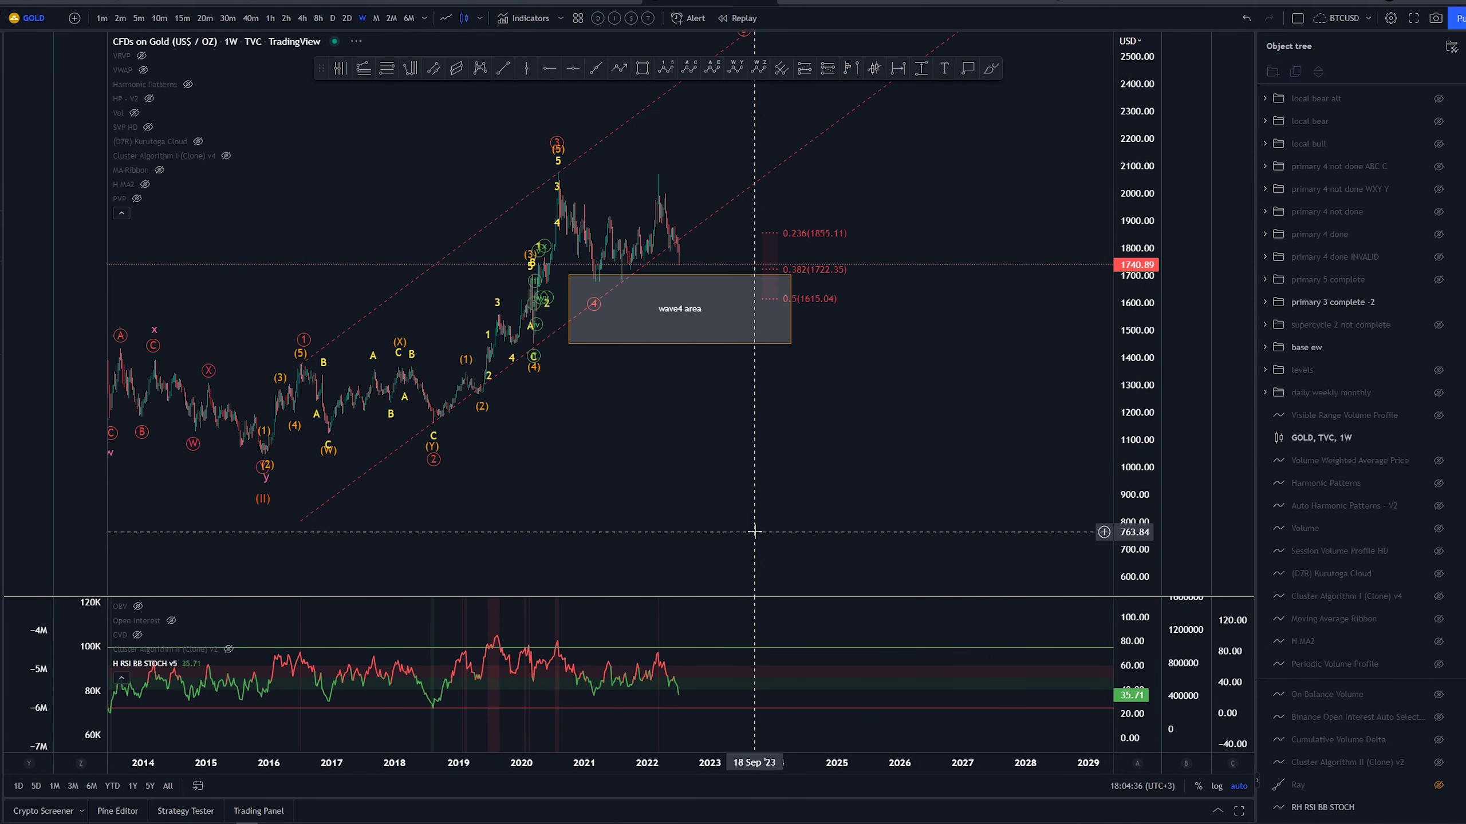
{"action": "left_click_drag", "start_coordinate": [654, 496], "coordinate": [903, 503]}
{"action": "left_click_drag", "start_coordinate": [1143, 394], "coordinate": [1142, 363]}
{"action": "left_click_drag", "start_coordinate": [1017, 444], "coordinate": [919, 526]}
{"action": "left_click_drag", "start_coordinate": [1134, 212], "coordinate": [1132, 197]}
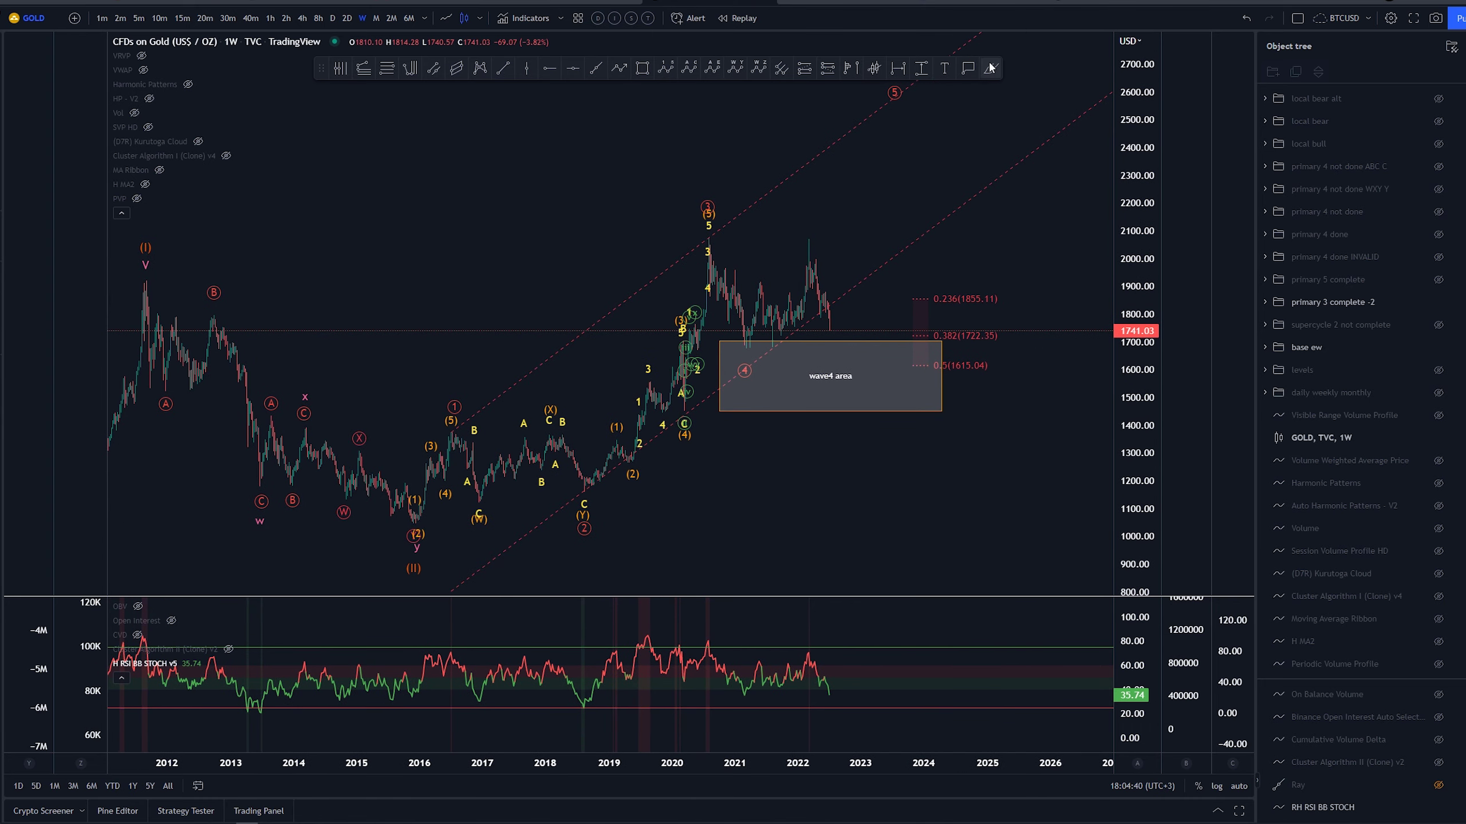
{"action": "mouse_move", "coordinate": [414, 561]}
{"action": "left_mouse_down"}
{"action": "mouse_move", "coordinate": [594, 496]}
{"action": "mouse_move", "coordinate": [693, 254]}
{"action": "mouse_move", "coordinate": [746, 342]}
{"action": "left_mouse_up"}
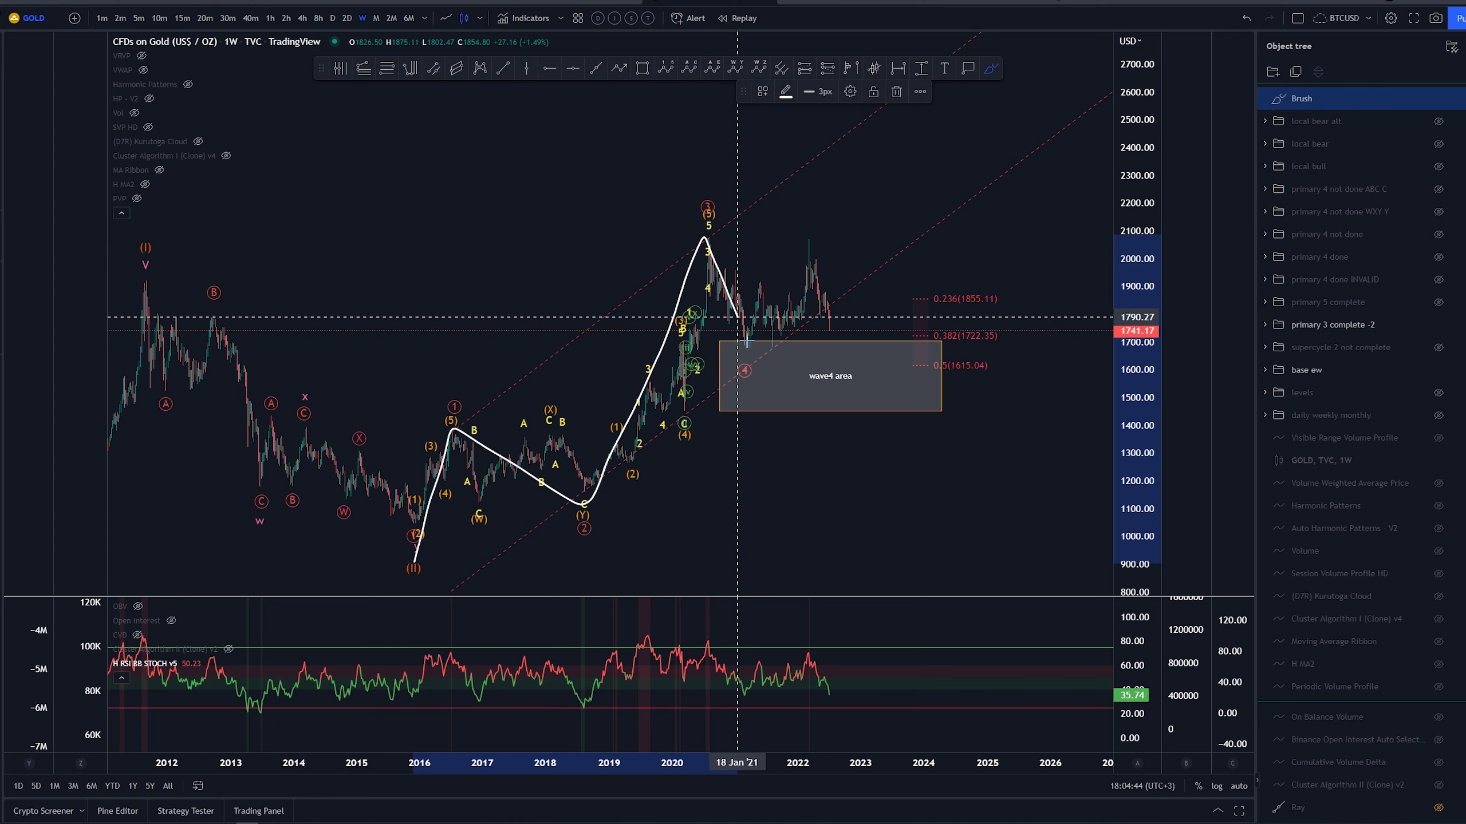
{"action": "key", "text": "ctrl+z"}
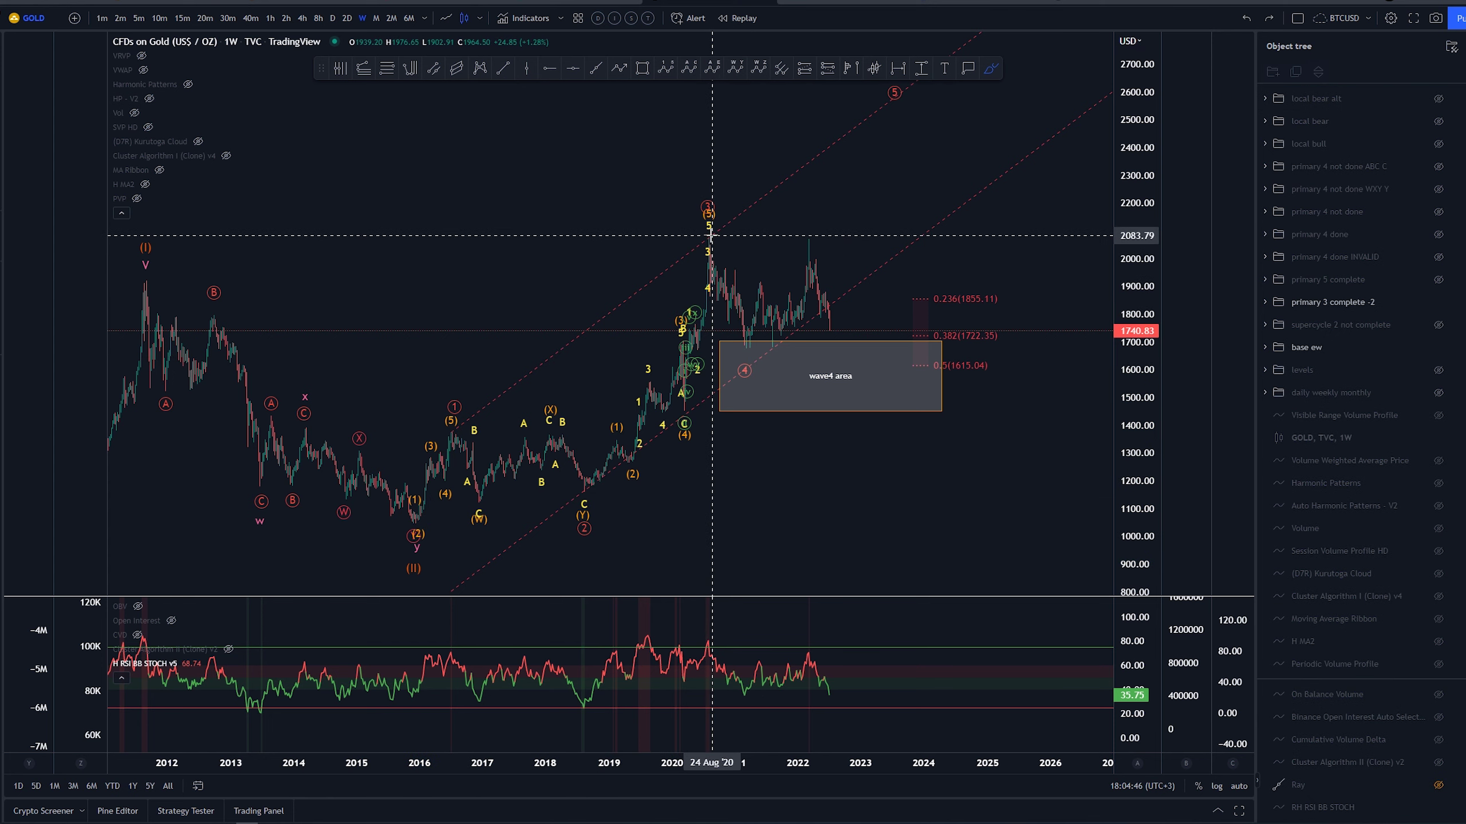
Mark the wave 3 top and trace the drop to the wave 4 low with brush strokes, undoing each one
{"action": "left_click_drag", "start_coordinate": [712, 208], "coordinate": [709, 207]}
{"action": "key", "text": "ctrl+z"}
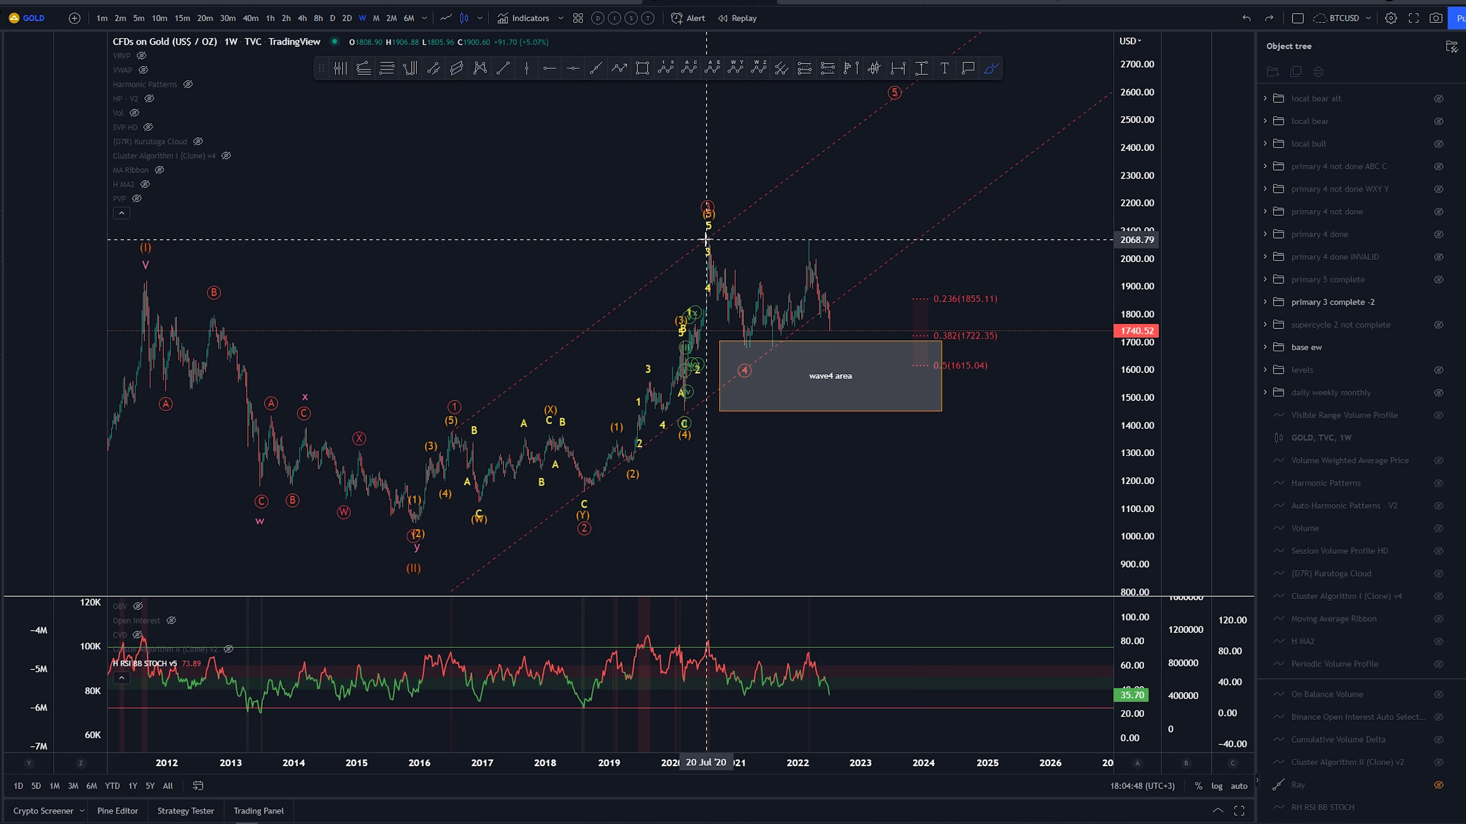
{"action": "left_click_drag", "start_coordinate": [709, 234], "coordinate": [745, 339]}
{"action": "key", "text": "ctrl+z"}
{"action": "left_click", "coordinate": [746, 347]}
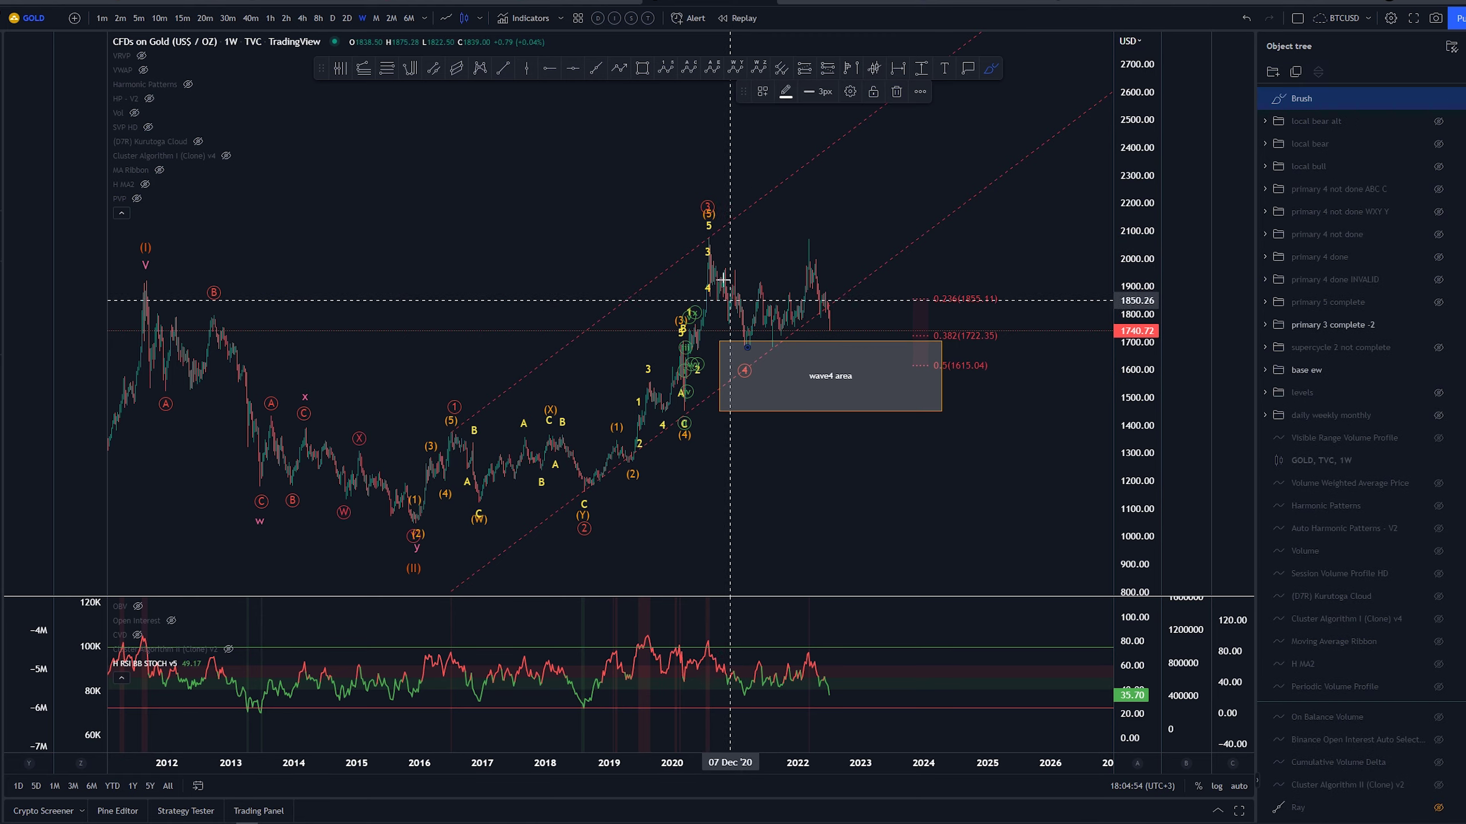
{"action": "key", "text": "ctrl+z"}
Draw a down-up-down brush path from the 2020 high through the wave 4 low into the wave4 area, and delete it
{"action": "mouse_move", "coordinate": [708, 239]}
{"action": "left_mouse_down"}
{"action": "mouse_move", "coordinate": [805, 245]}
{"action": "mouse_move", "coordinate": [861, 356]}
{"action": "left_mouse_up"}
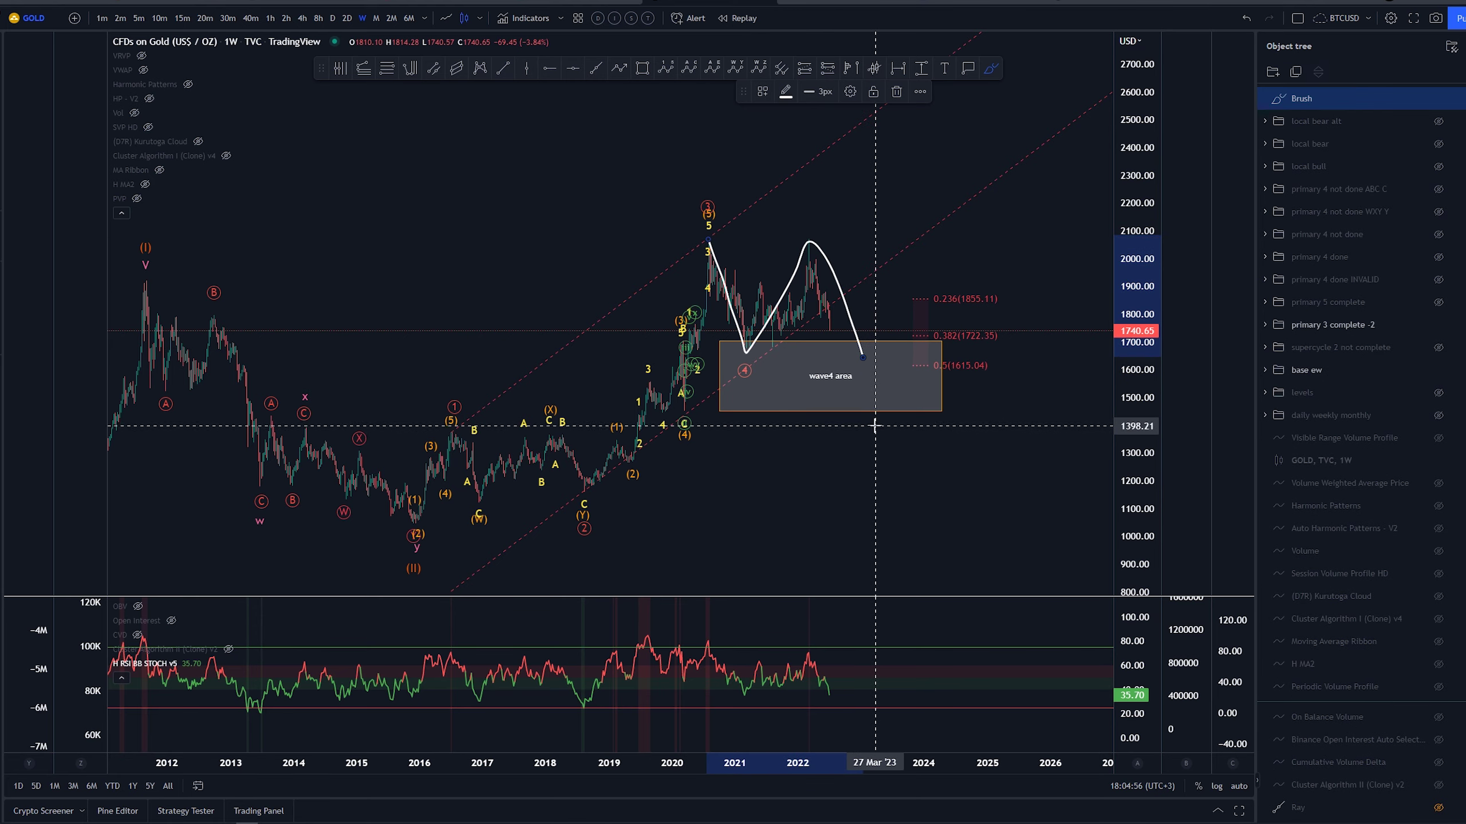
{"action": "key", "text": "Delete"}
{"action": "key", "text": "Escape"}
Draw a brush loop starting at the wave 3 top near the 2020 high, and undo it
{"action": "scroll", "coordinate": [804, 490], "scroll_direction": "up", "scroll_amount": 9}
{"action": "left_click_drag", "start_coordinate": [926, 467], "coordinate": [697, 473]}
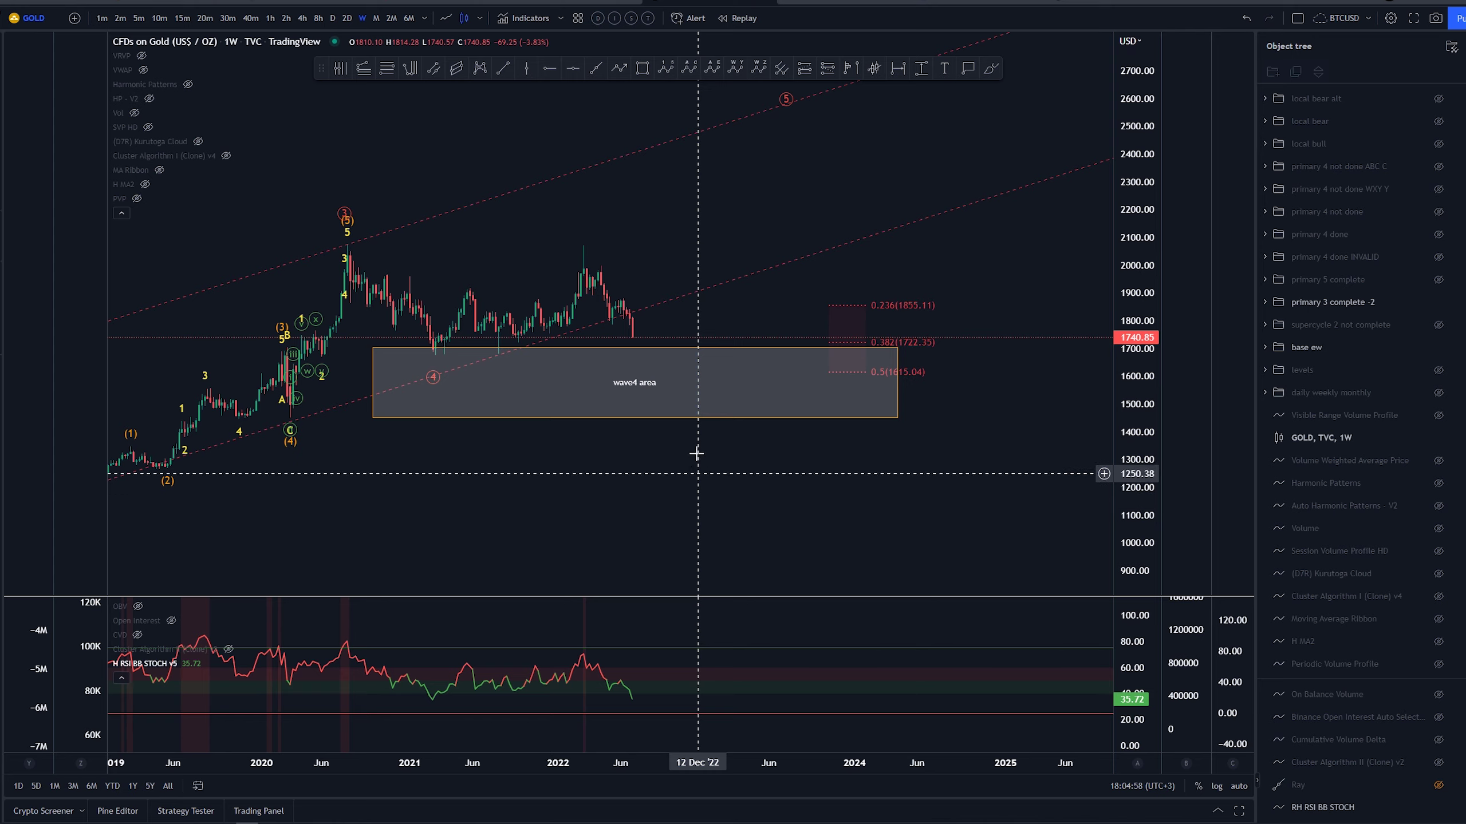
{"action": "left_click", "coordinate": [991, 69]}
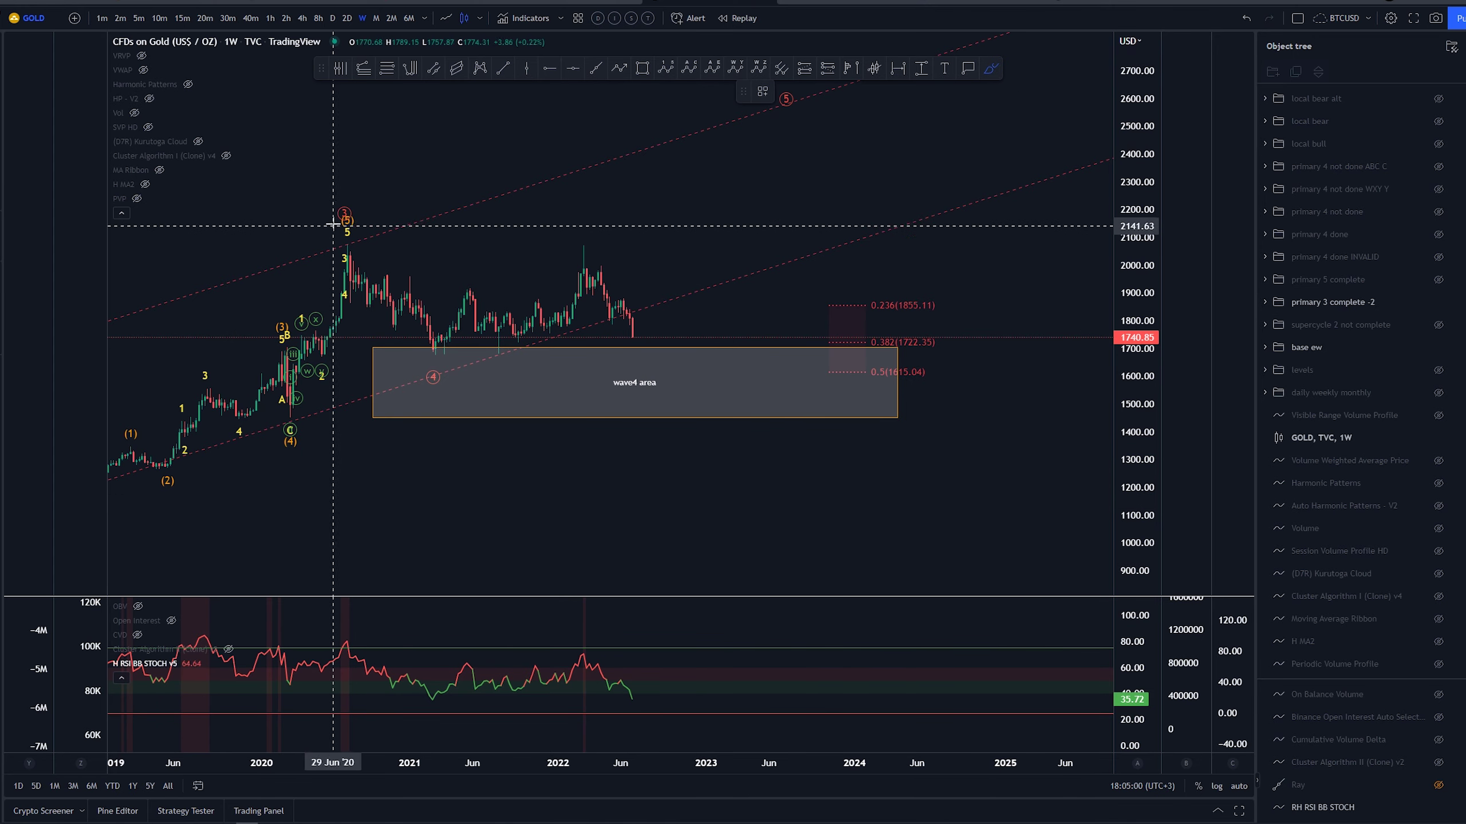
{"action": "left_click_drag", "start_coordinate": [333, 223], "coordinate": [340, 219]}
{"action": "key", "text": "ctrl+z"}
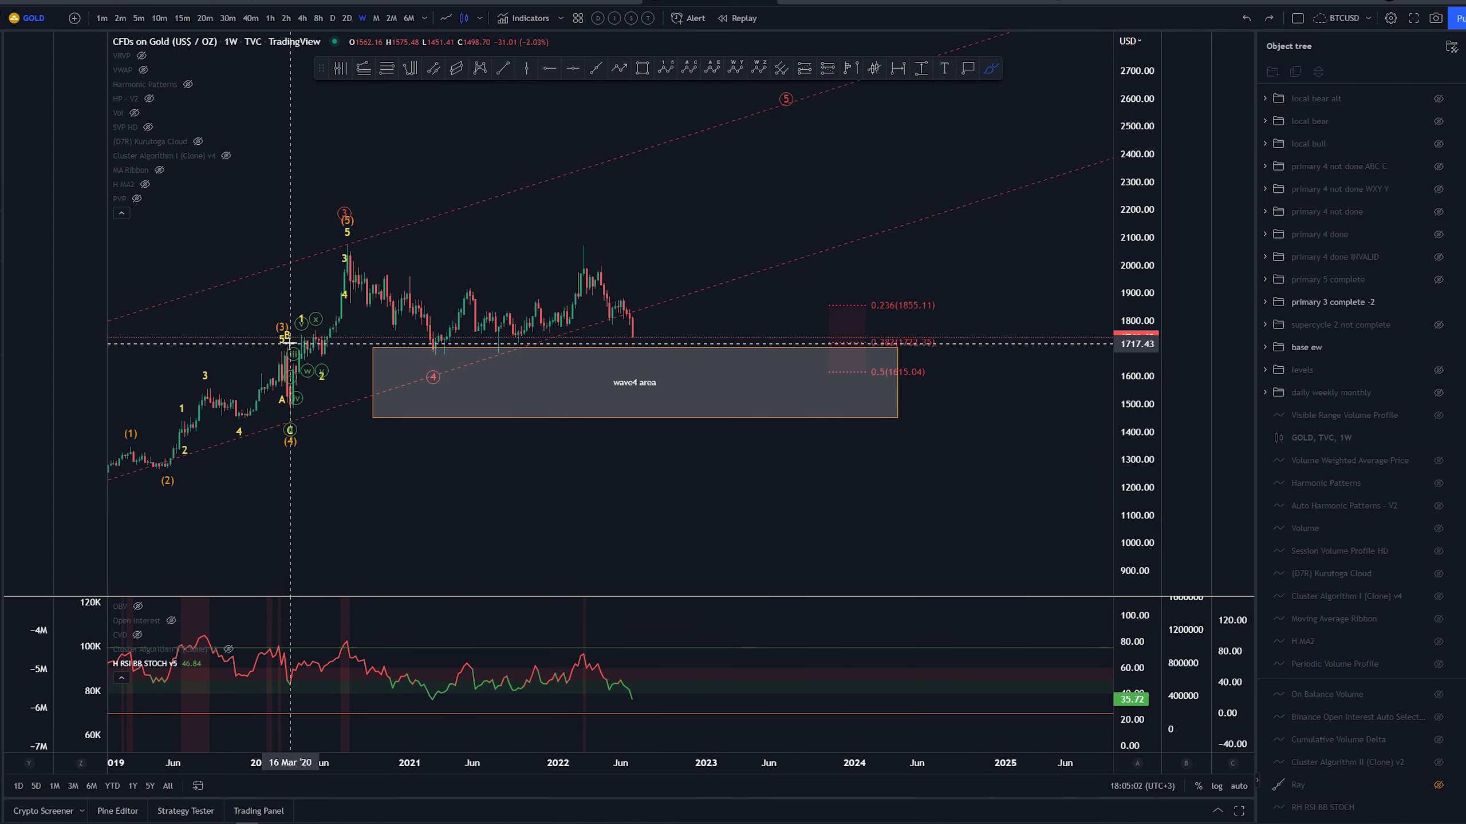
Circle the early-2020 drop to the (4) low and the middle of the wave4 area with the brush, undoing each loop
{"action": "left_click_drag", "start_coordinate": [291, 343], "coordinate": [295, 349]}
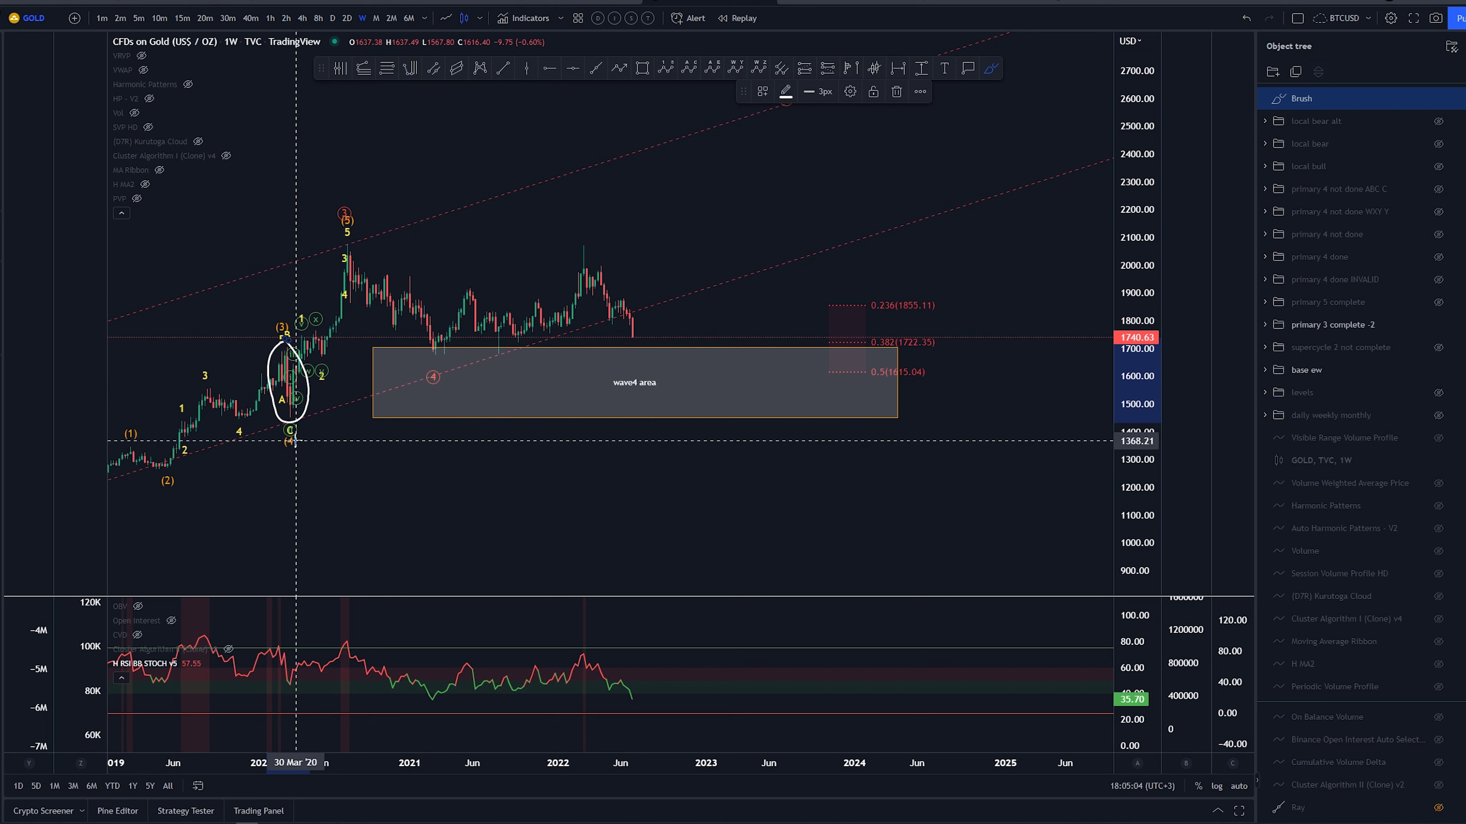
{"action": "key", "text": "ctrl+z"}
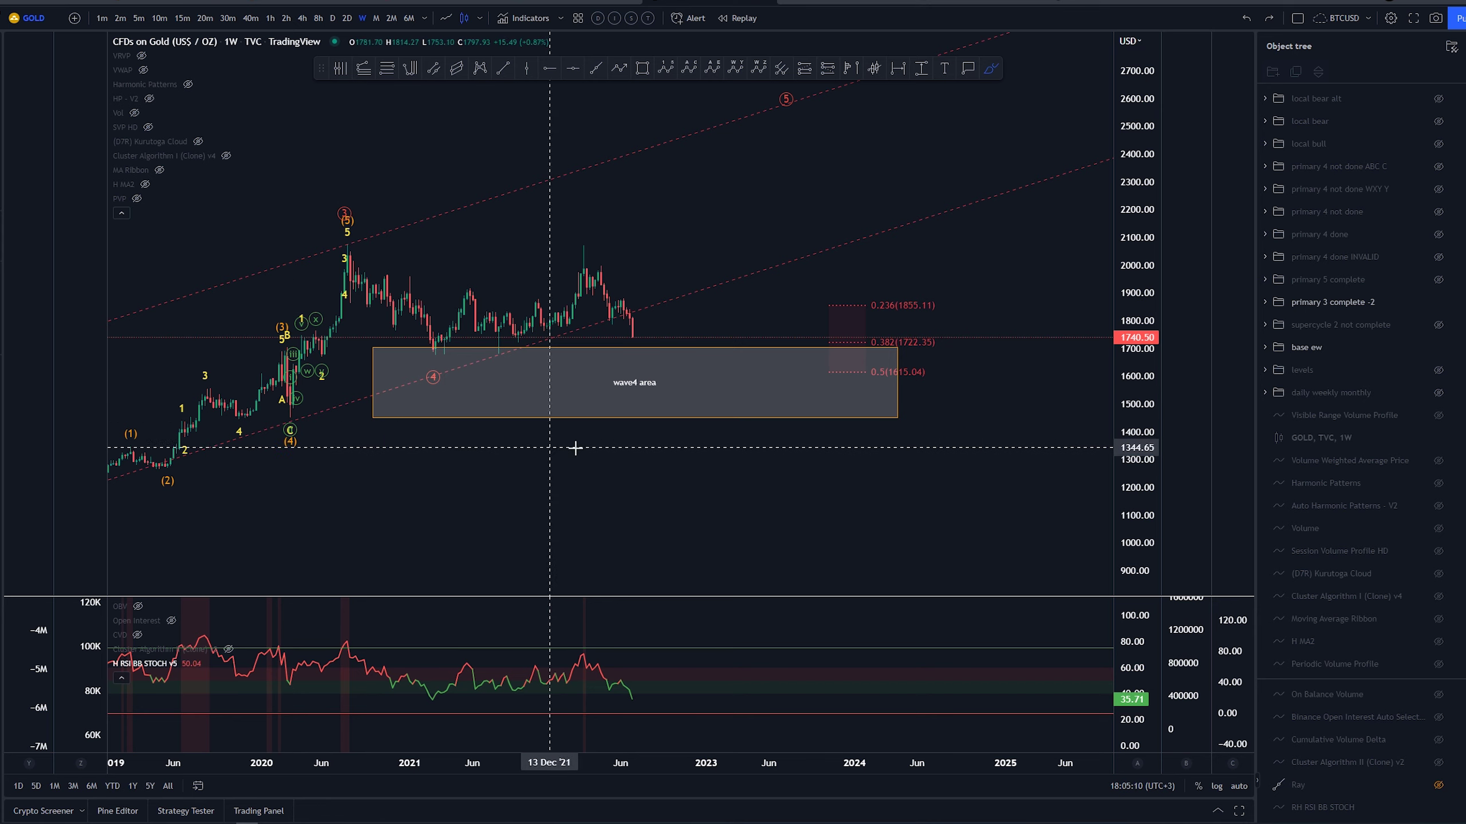
{"action": "mouse_move", "coordinate": [635, 352]}
{"action": "left_mouse_down"}
{"action": "mouse_move", "coordinate": [606, 437]}
{"action": "mouse_move", "coordinate": [594, 376]}
{"action": "left_mouse_up"}
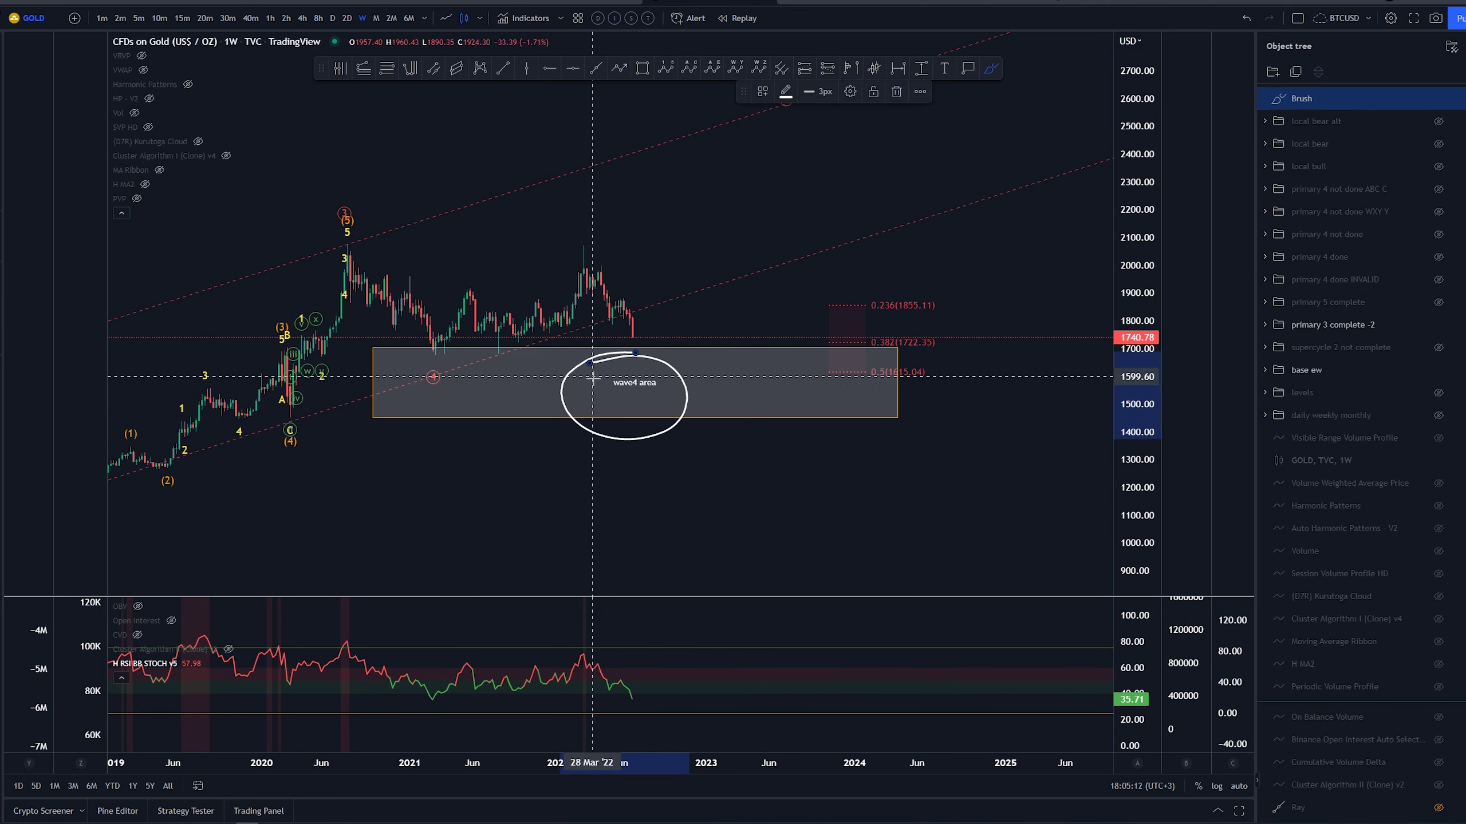
{"action": "key", "text": "ctrl+z"}
Move the circled 4 label to early 2023 inside the wave4 area and raise the circled 3 label above (5) at the 2020 high
{"action": "mouse_move", "coordinate": [435, 382]}
{"action": "left_mouse_down"}
{"action": "mouse_move", "coordinate": [664, 392]}
{"action": "mouse_move", "coordinate": [442, 362]}
{"action": "mouse_move", "coordinate": [781, 387]}
{"action": "mouse_move", "coordinate": [750, 382]}
{"action": "left_mouse_up"}
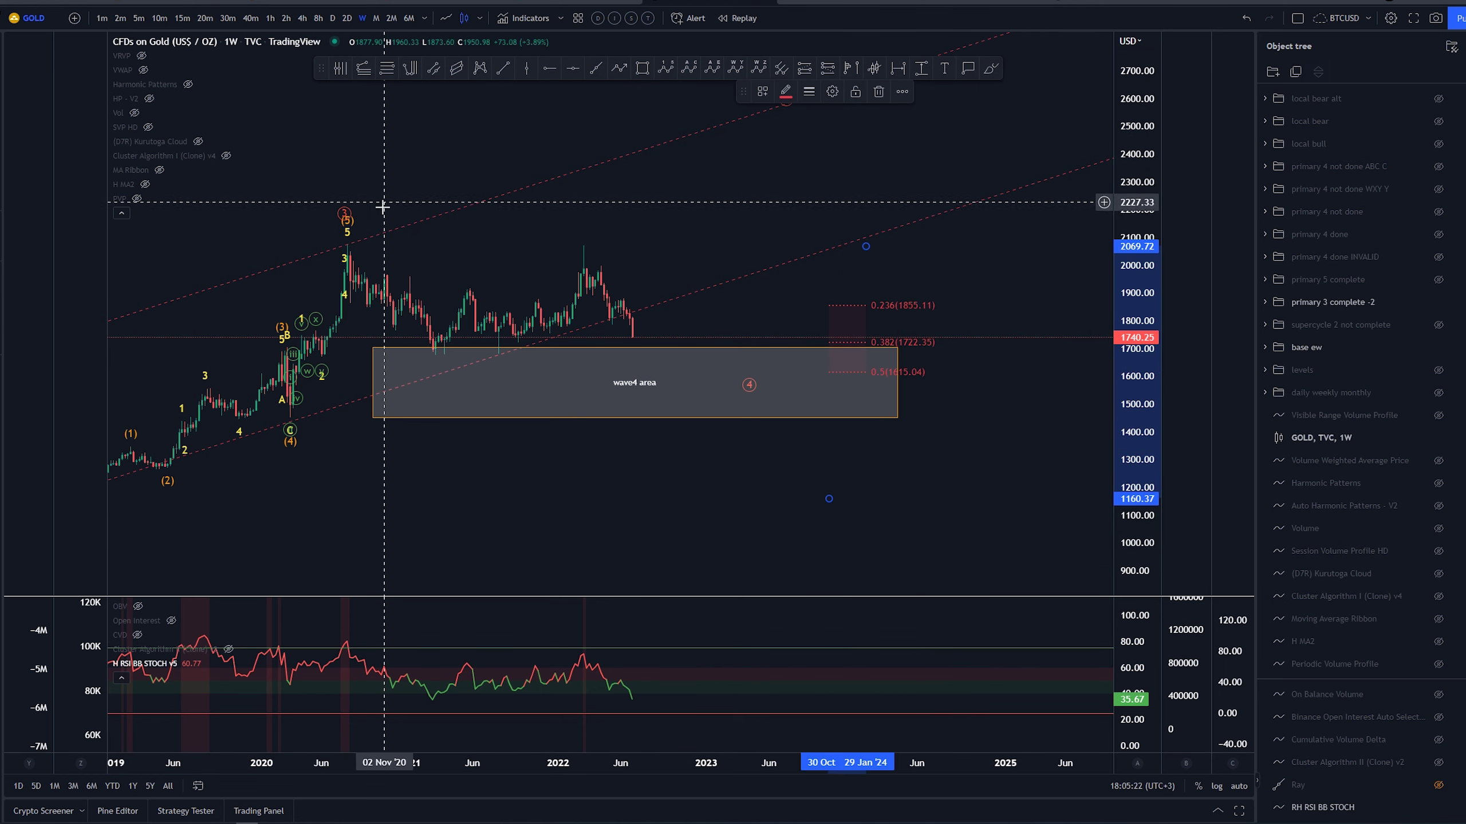
{"action": "left_click_drag", "start_coordinate": [344, 208], "coordinate": [353, 212]}
{"action": "left_click", "coordinate": [944, 371]}
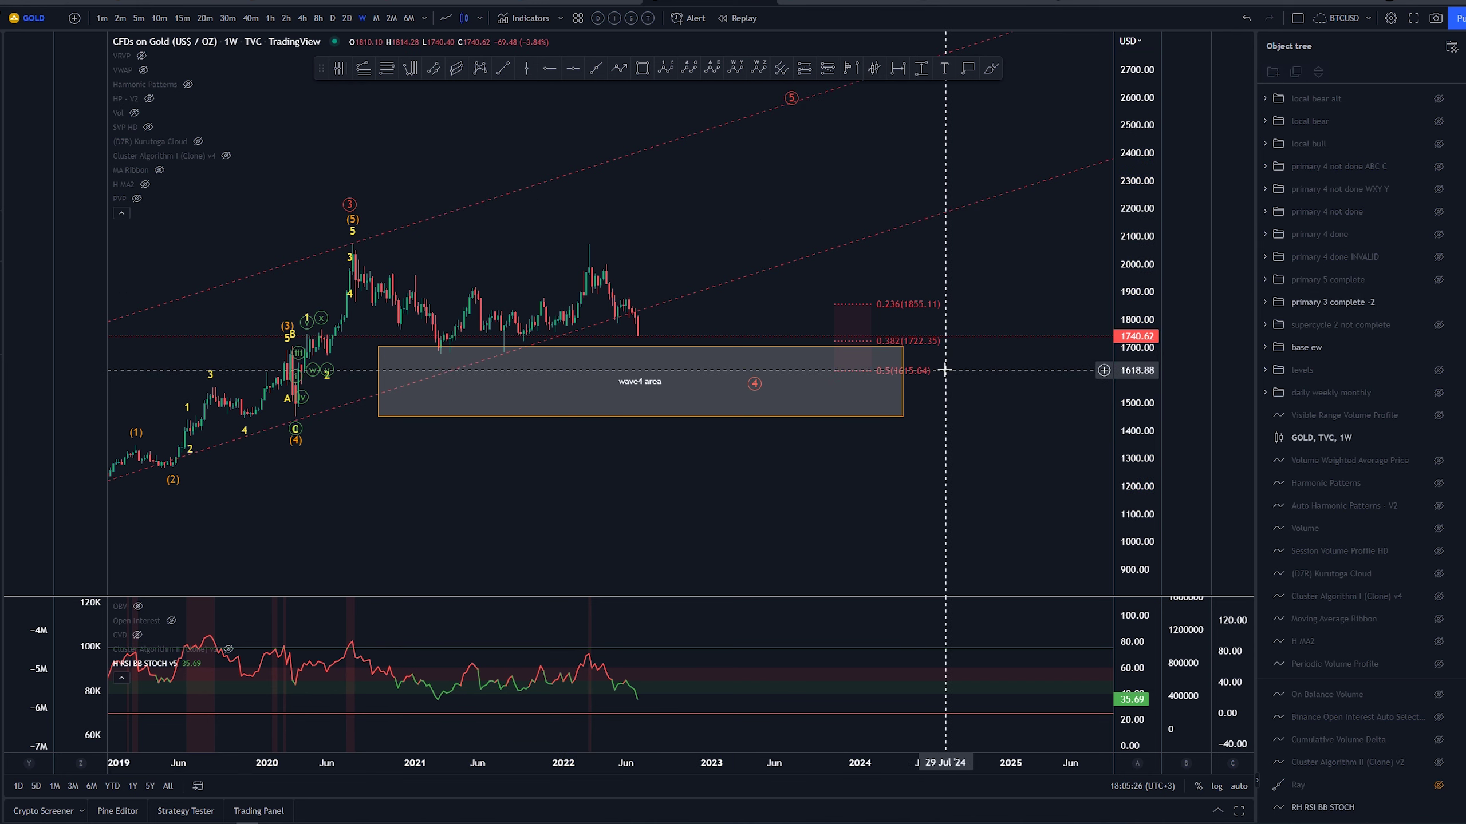
Hide the primary 3 complete -2 group and show the primary 5 complete group
{"action": "left_click", "coordinate": [991, 69]}
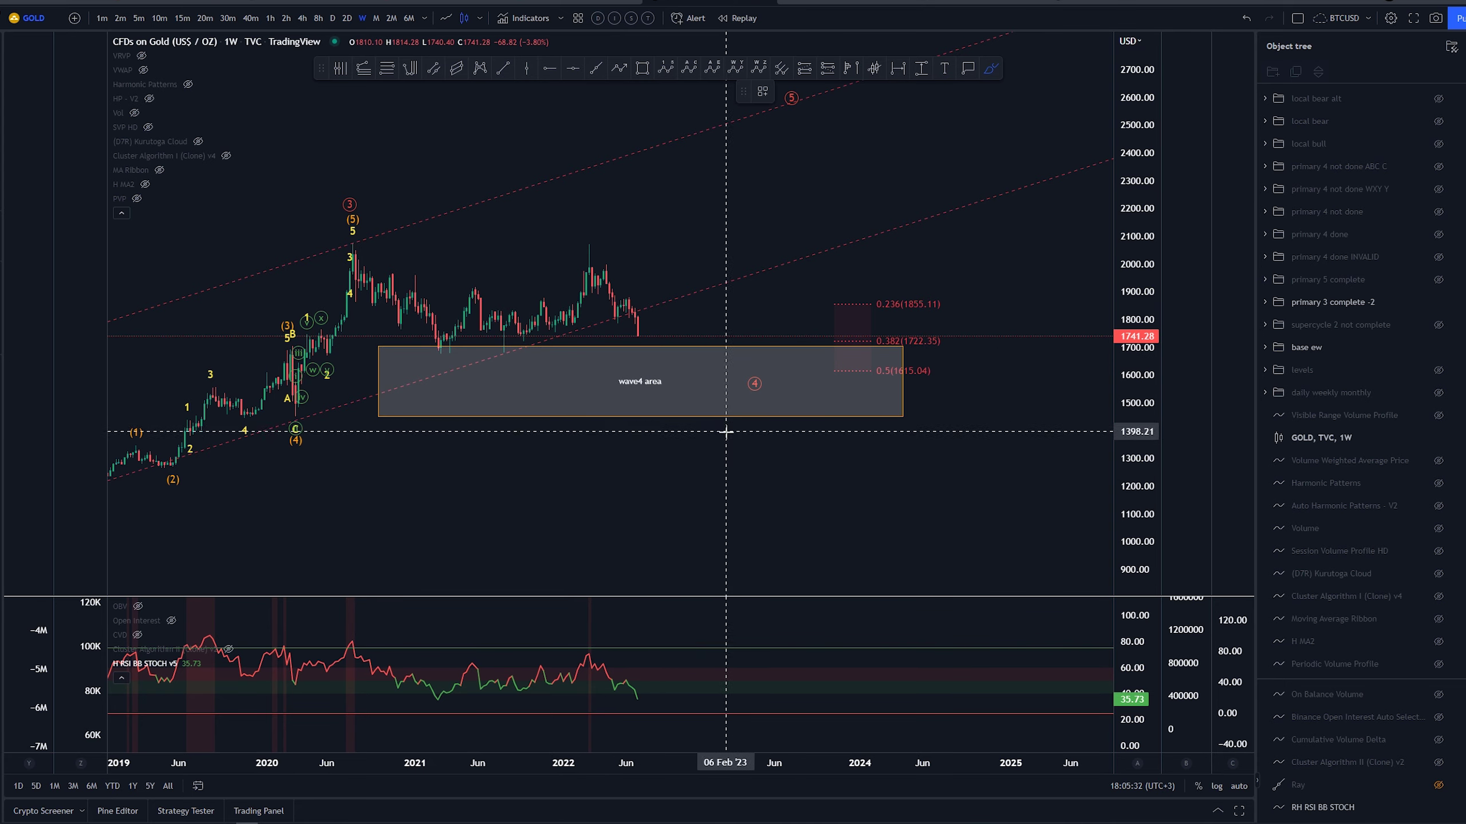
{"action": "left_click", "coordinate": [1438, 302]}
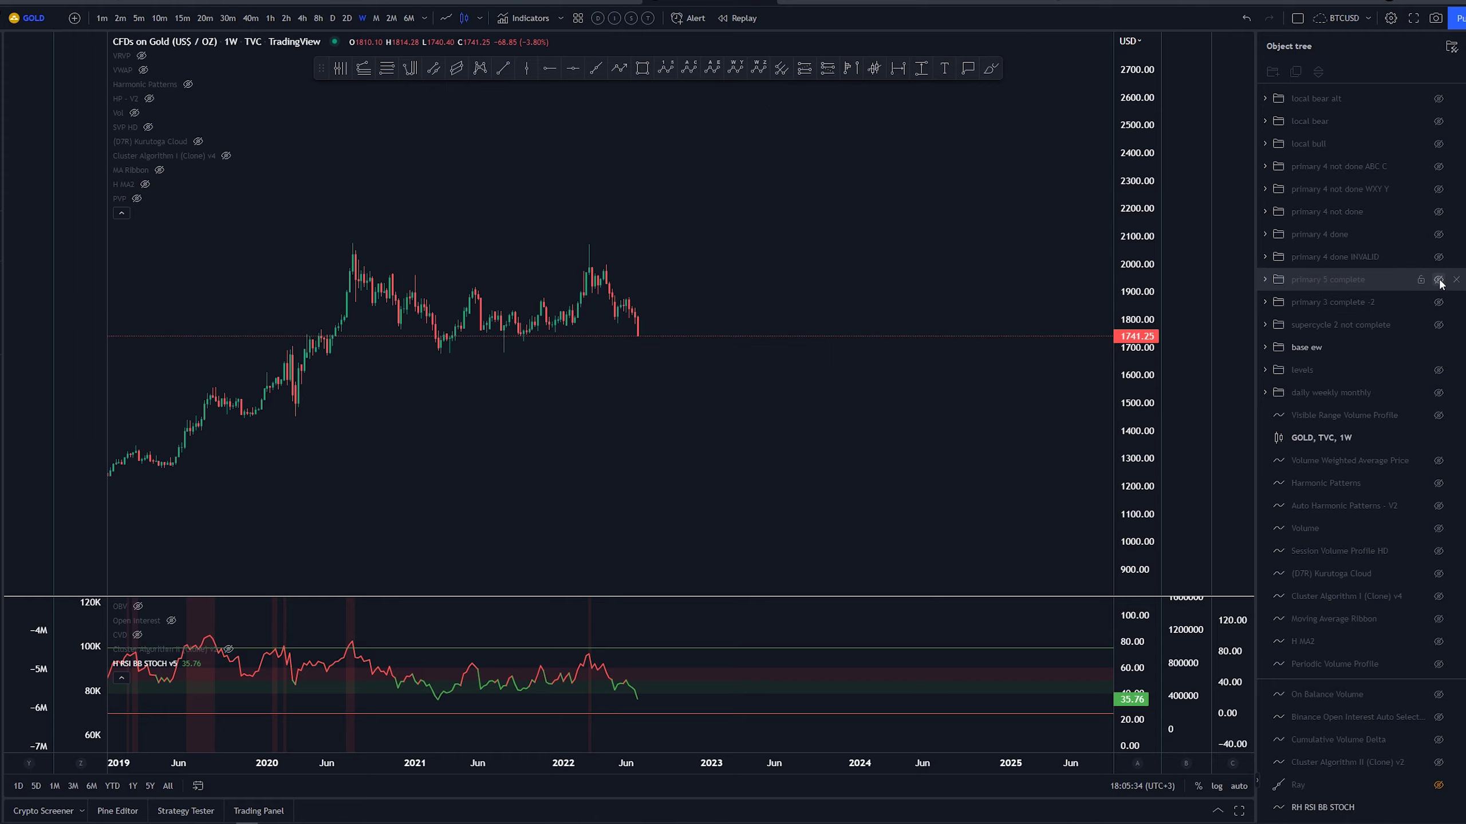
{"action": "left_click", "coordinate": [1438, 279]}
{"action": "scroll", "coordinate": [758, 482], "scroll_direction": "down", "scroll_amount": 5}
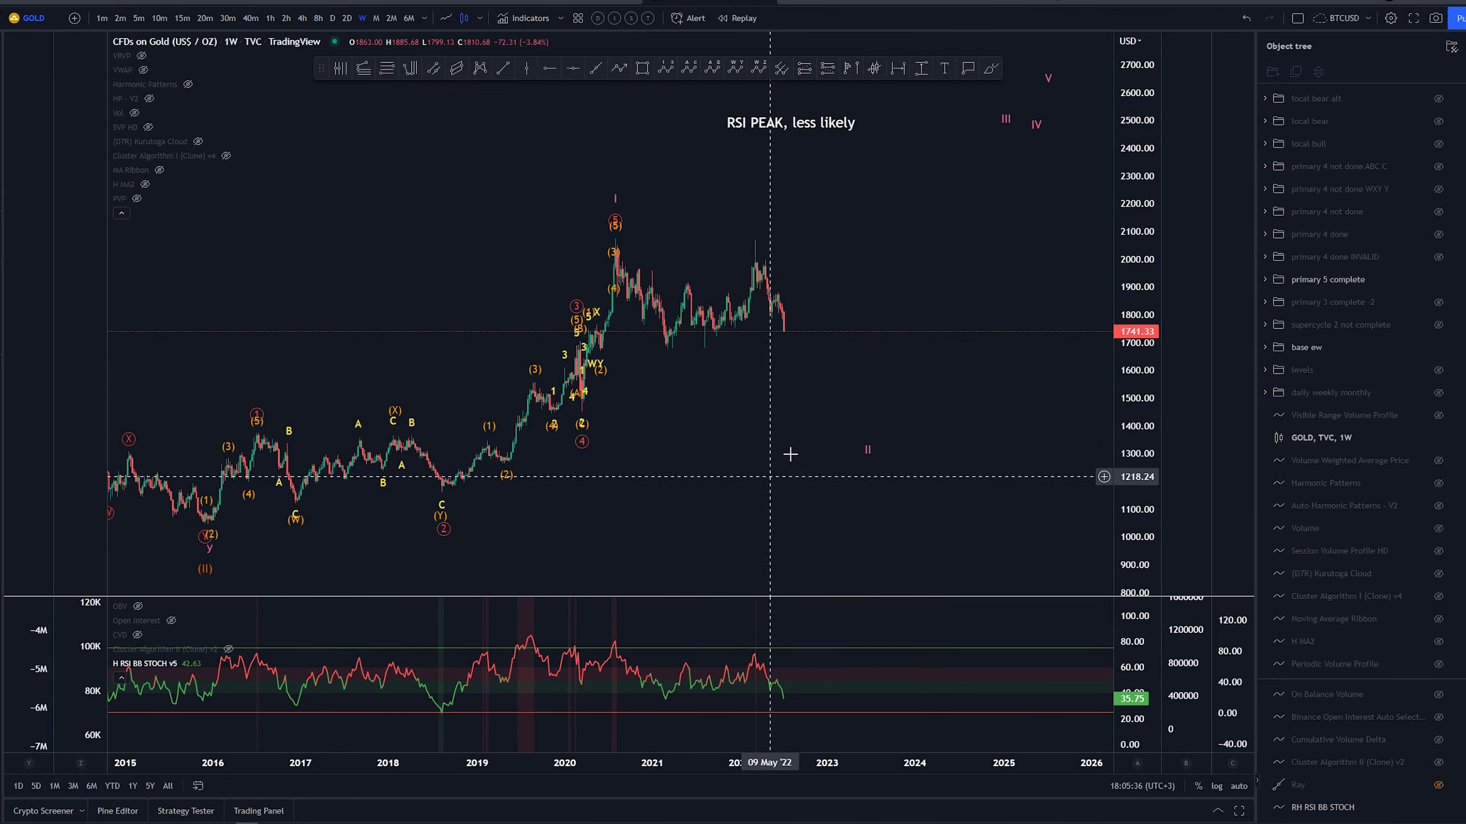
Trace the advance from the (II) low toward 2020 and mark the wave 2 correction with the brush, undoing both strokes
{"action": "left_click", "coordinate": [991, 67]}
{"action": "mouse_move", "coordinate": [204, 516]}
{"action": "left_mouse_down"}
{"action": "mouse_move", "coordinate": [269, 397]}
{"action": "mouse_move", "coordinate": [434, 493]}
{"action": "mouse_move", "coordinate": [571, 327]}
{"action": "mouse_move", "coordinate": [594, 347]}
{"action": "left_mouse_up"}
{"action": "key", "text": "ctrl+z"}
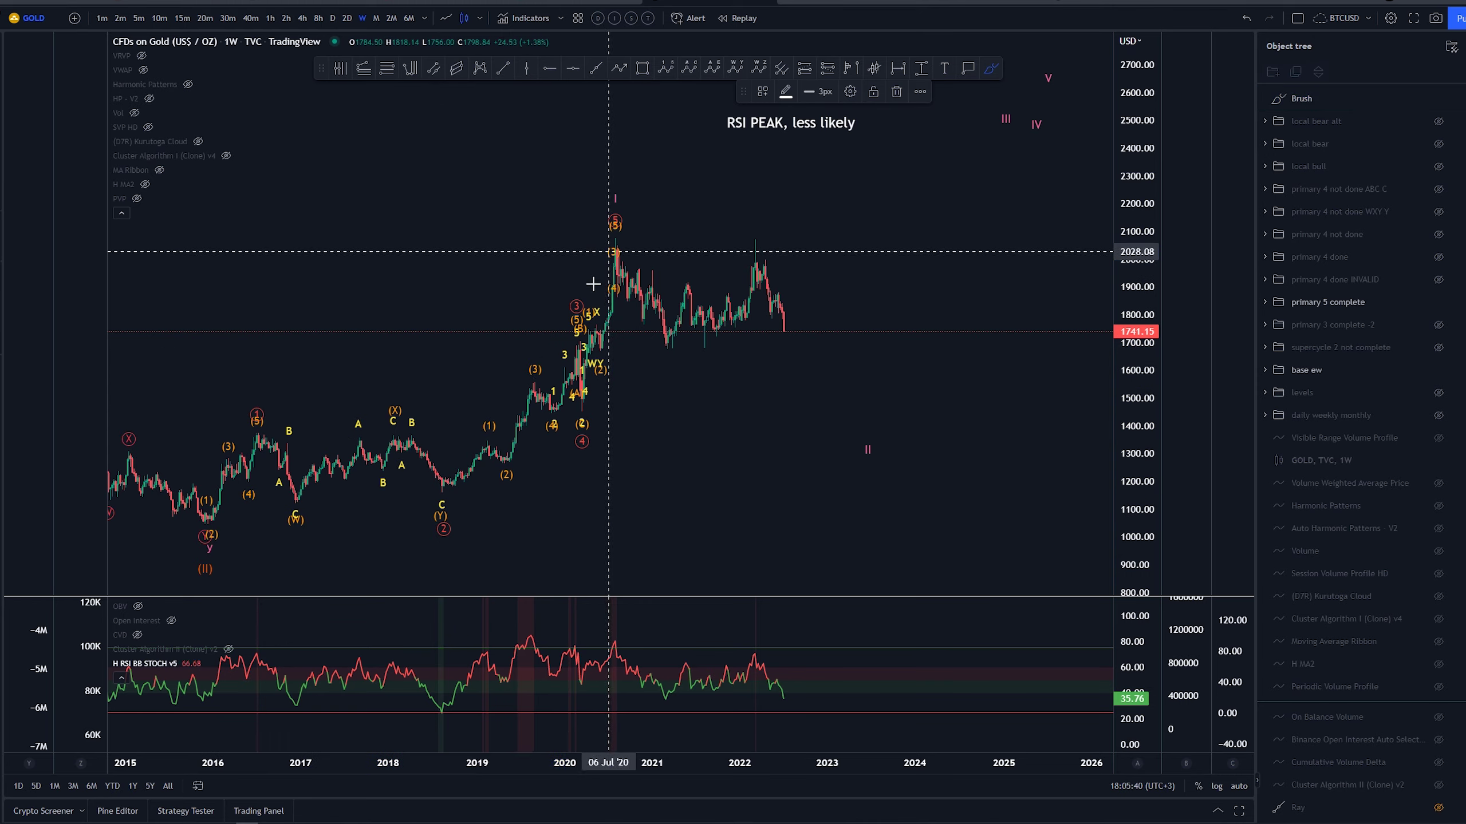
{"action": "mouse_move", "coordinate": [410, 458]}
{"action": "left_mouse_down"}
{"action": "mouse_move", "coordinate": [346, 523]}
{"action": "mouse_move", "coordinate": [419, 425]}
{"action": "left_mouse_up"}
{"action": "key", "text": "ctrl+z"}
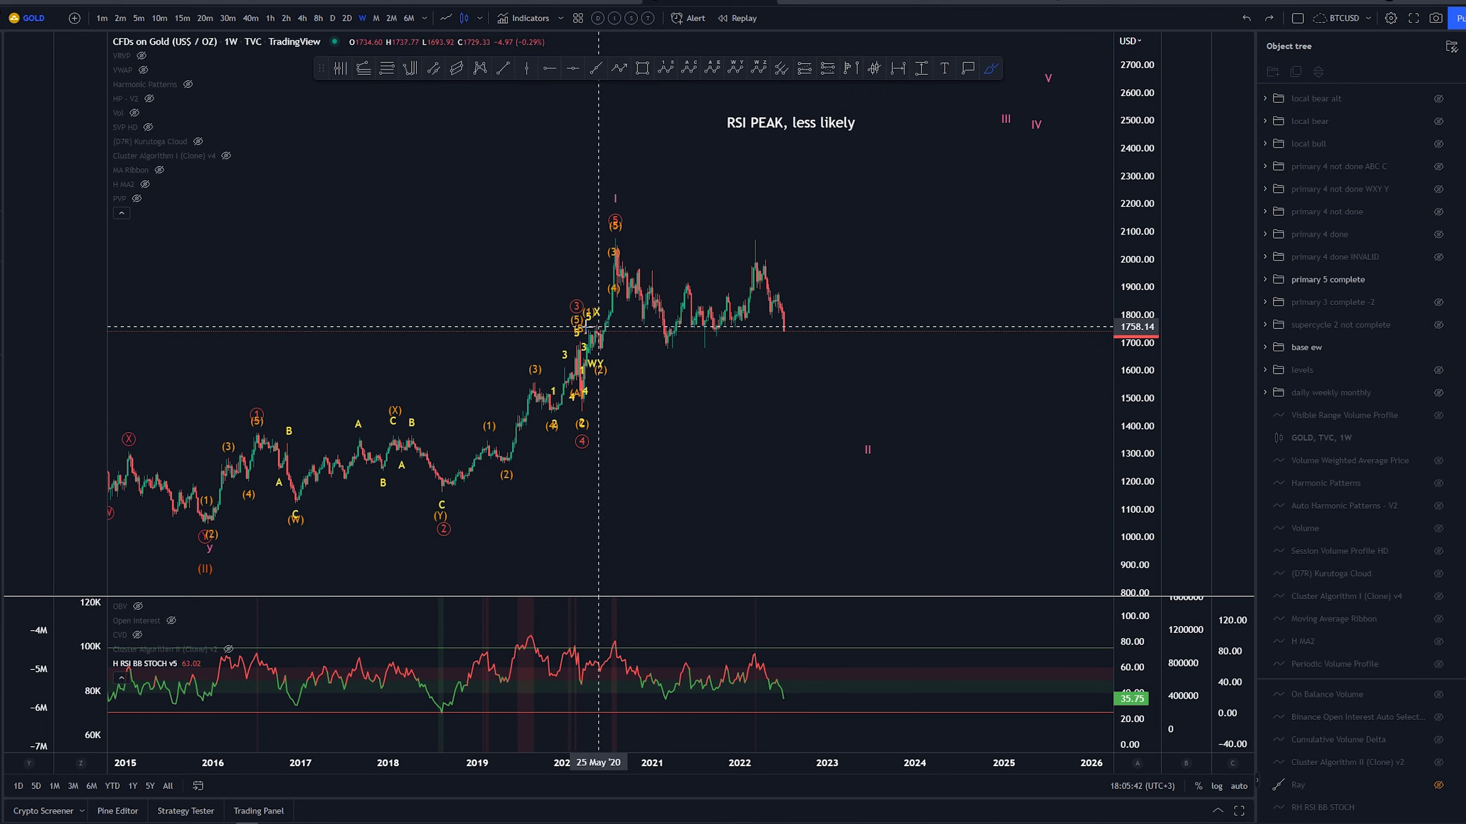
Circle the early-2020 wave 4 drop and the 2016–2018 wave 2 correction for comparison, and undo both loops
{"action": "mouse_move", "coordinate": [577, 333]}
{"action": "left_mouse_down"}
{"action": "mouse_move", "coordinate": [599, 372]}
{"action": "mouse_move", "coordinate": [578, 328]}
{"action": "left_mouse_up"}
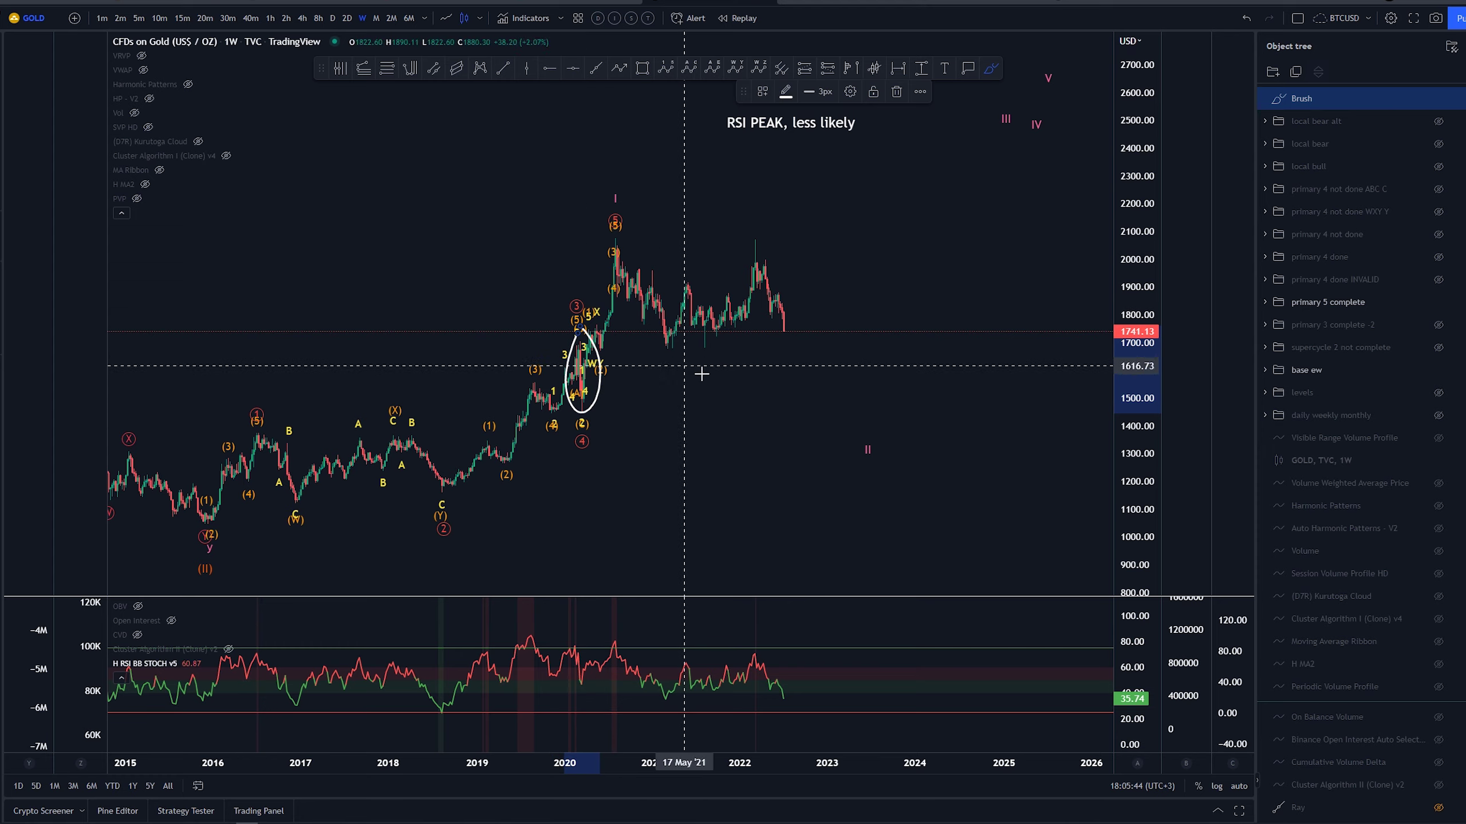
{"action": "mouse_move", "coordinate": [377, 417]}
{"action": "left_mouse_down"}
{"action": "mouse_move", "coordinate": [279, 462]}
{"action": "mouse_move", "coordinate": [398, 438]}
{"action": "left_mouse_up"}
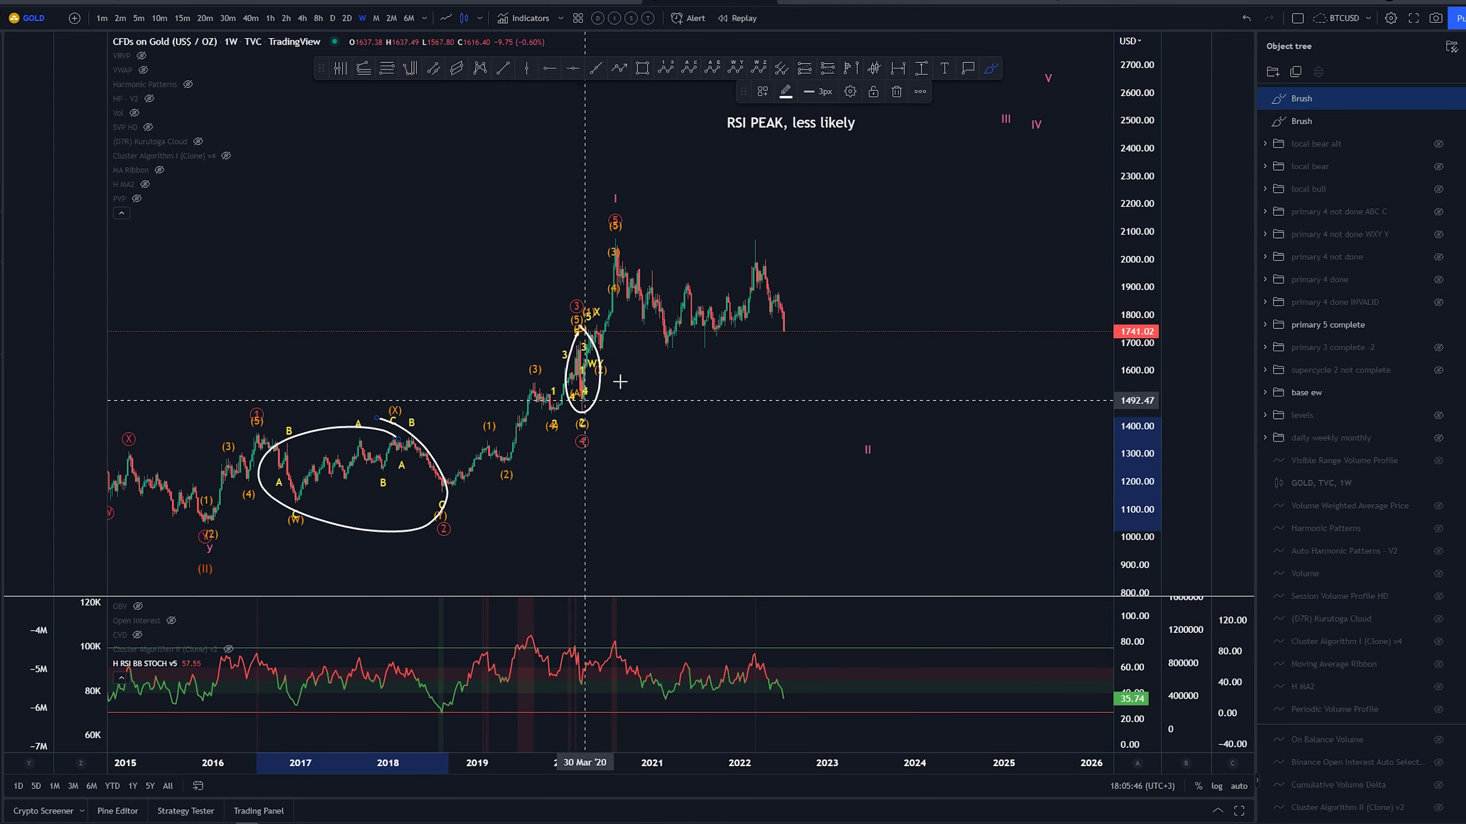
{"action": "key", "text": "ctrl+z"}
{"action": "key", "text": "ctrl+z"}
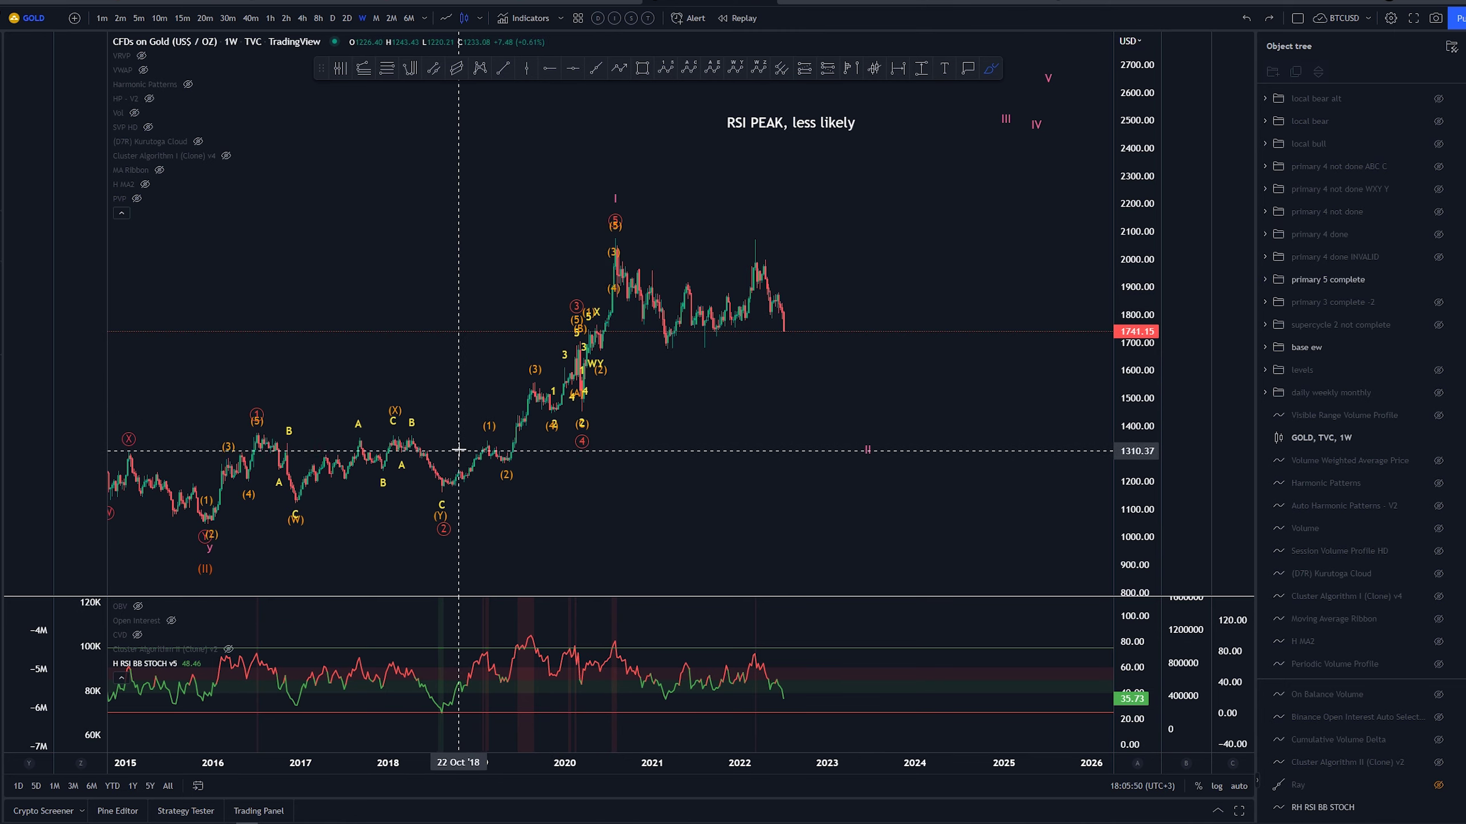
Circle the long wave 2 correction and remove it, and circle the price action since the 2020 high and undo it
{"action": "mouse_move", "coordinate": [458, 442]}
{"action": "left_mouse_down"}
{"action": "mouse_move", "coordinate": [347, 511]}
{"action": "mouse_move", "coordinate": [435, 420]}
{"action": "left_mouse_up"}
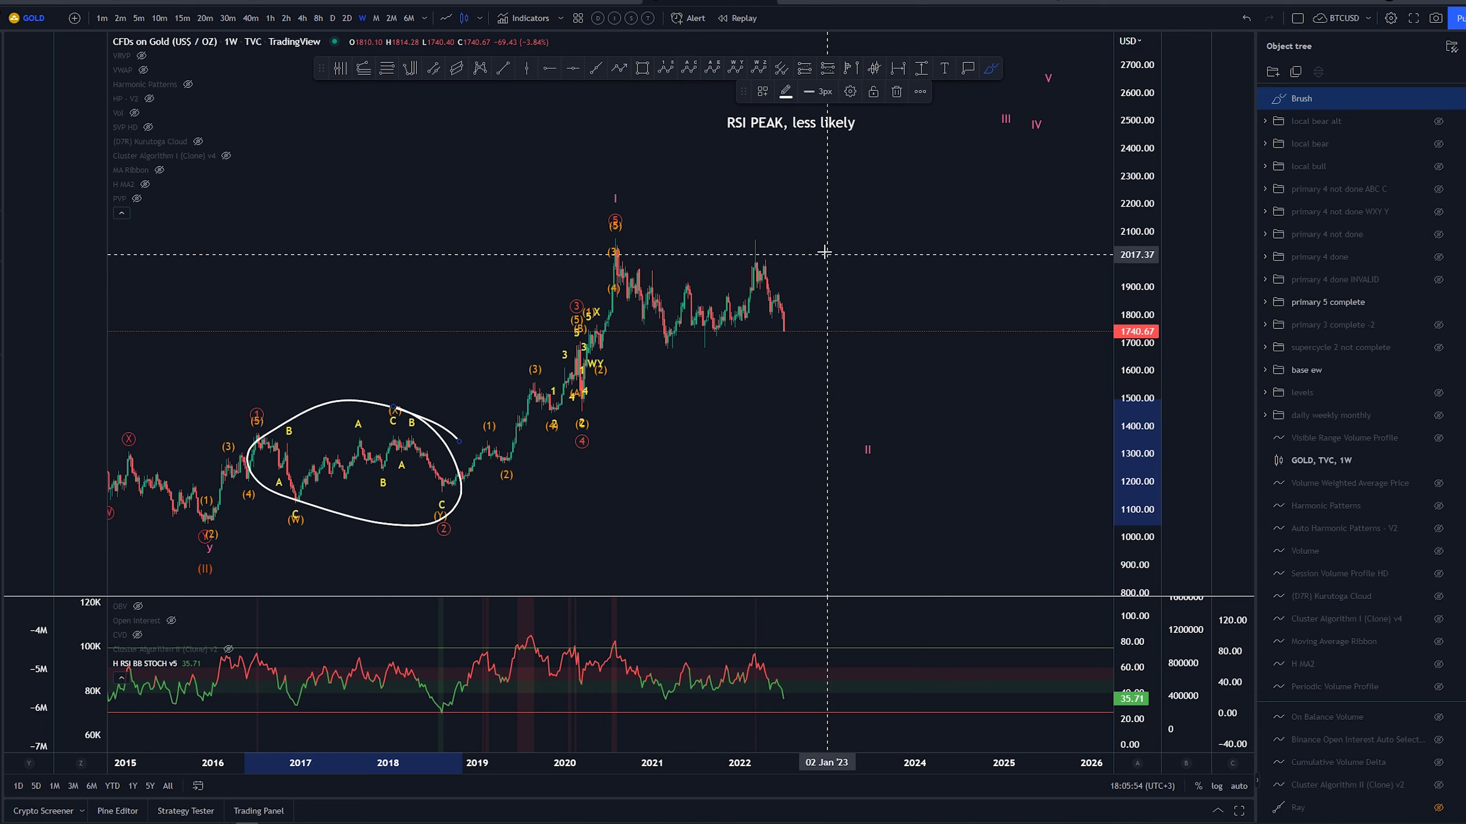
{"action": "key", "text": "Delete"}
{"action": "mouse_move", "coordinate": [788, 255]}
{"action": "left_mouse_down"}
{"action": "mouse_move", "coordinate": [726, 239]}
{"action": "mouse_move", "coordinate": [828, 341]}
{"action": "mouse_move", "coordinate": [789, 254]}
{"action": "left_mouse_up"}
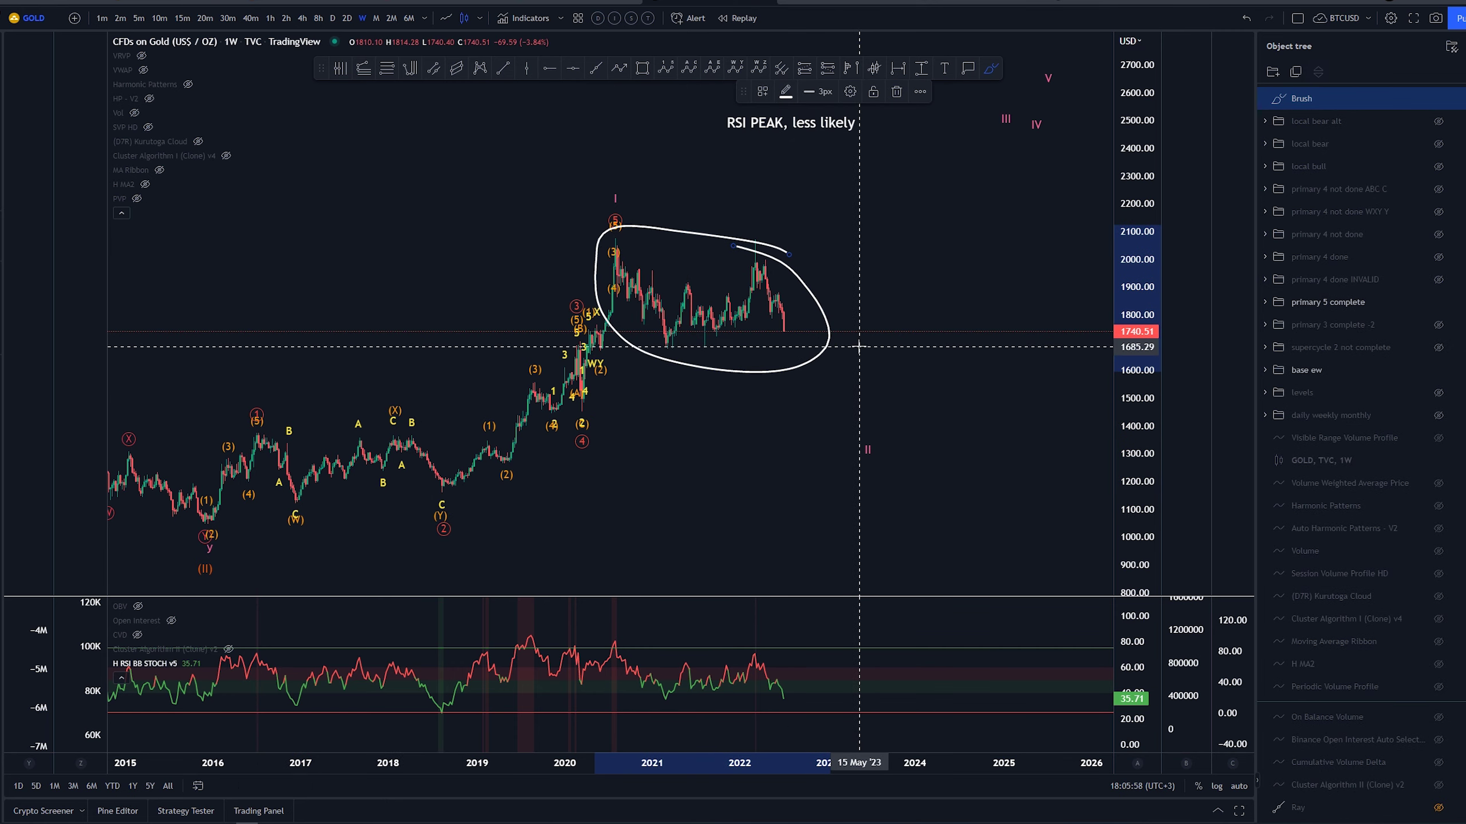
{"action": "key", "text": "ctrl+z"}
{"action": "key", "text": "Escape"}
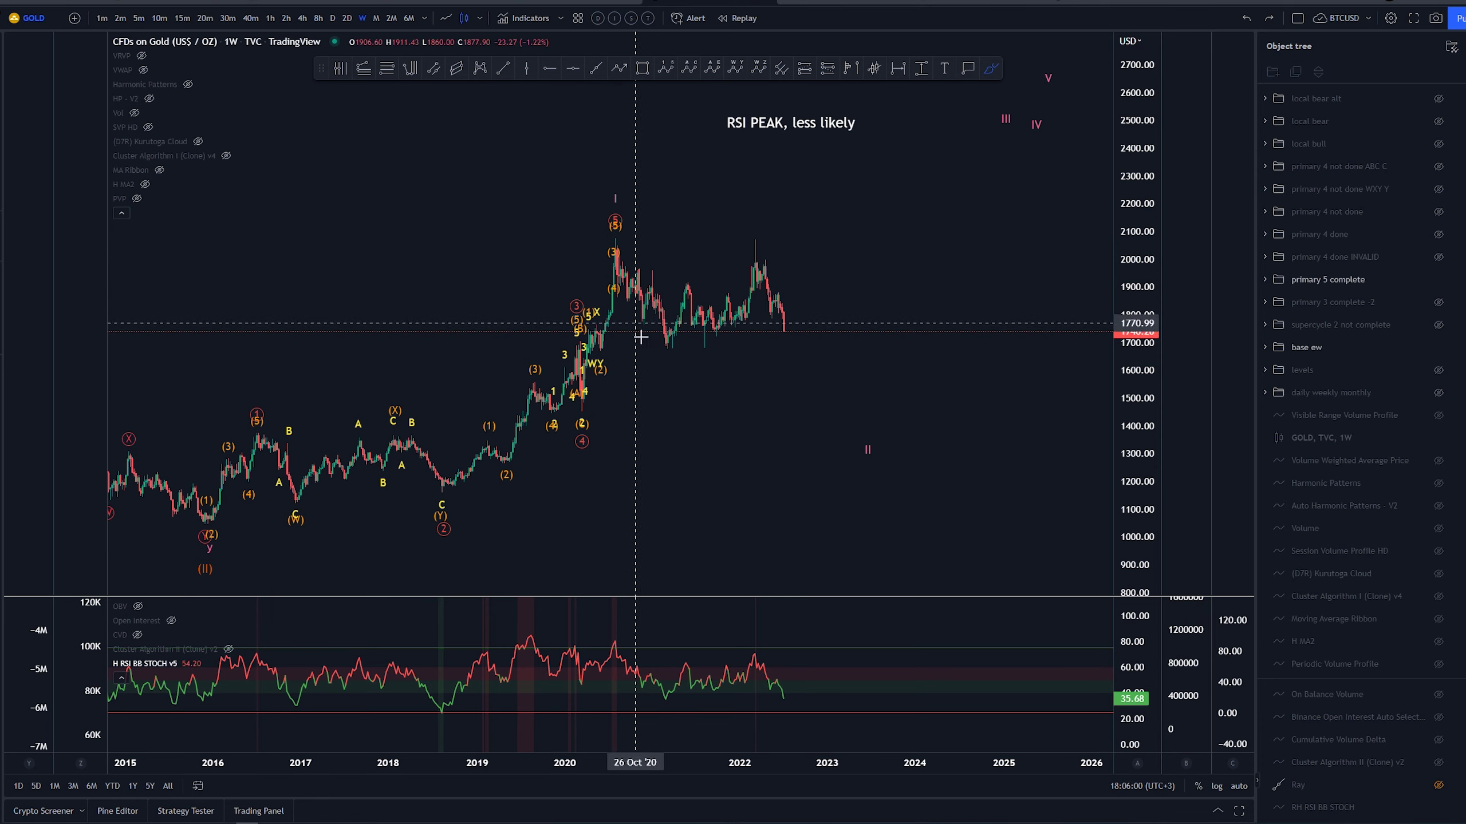
Project a Trend-Based Fib Time from the July 2016 wave 1 top through the August 2018 low to the August 2020 peak, and delete it
{"action": "left_click_drag", "start_coordinate": [744, 490], "coordinate": [710, 478]}
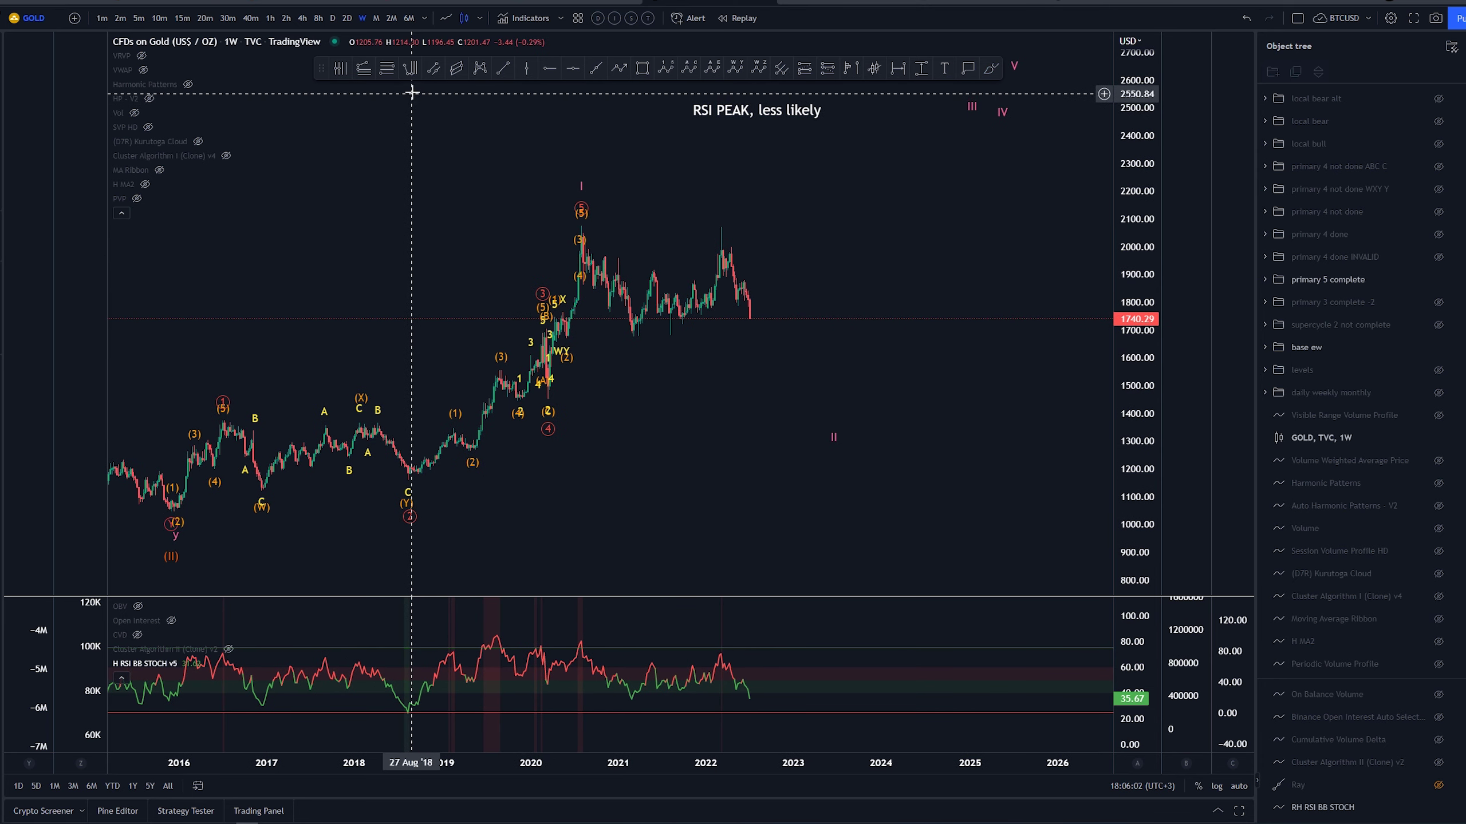
{"action": "left_click", "coordinate": [222, 522]}
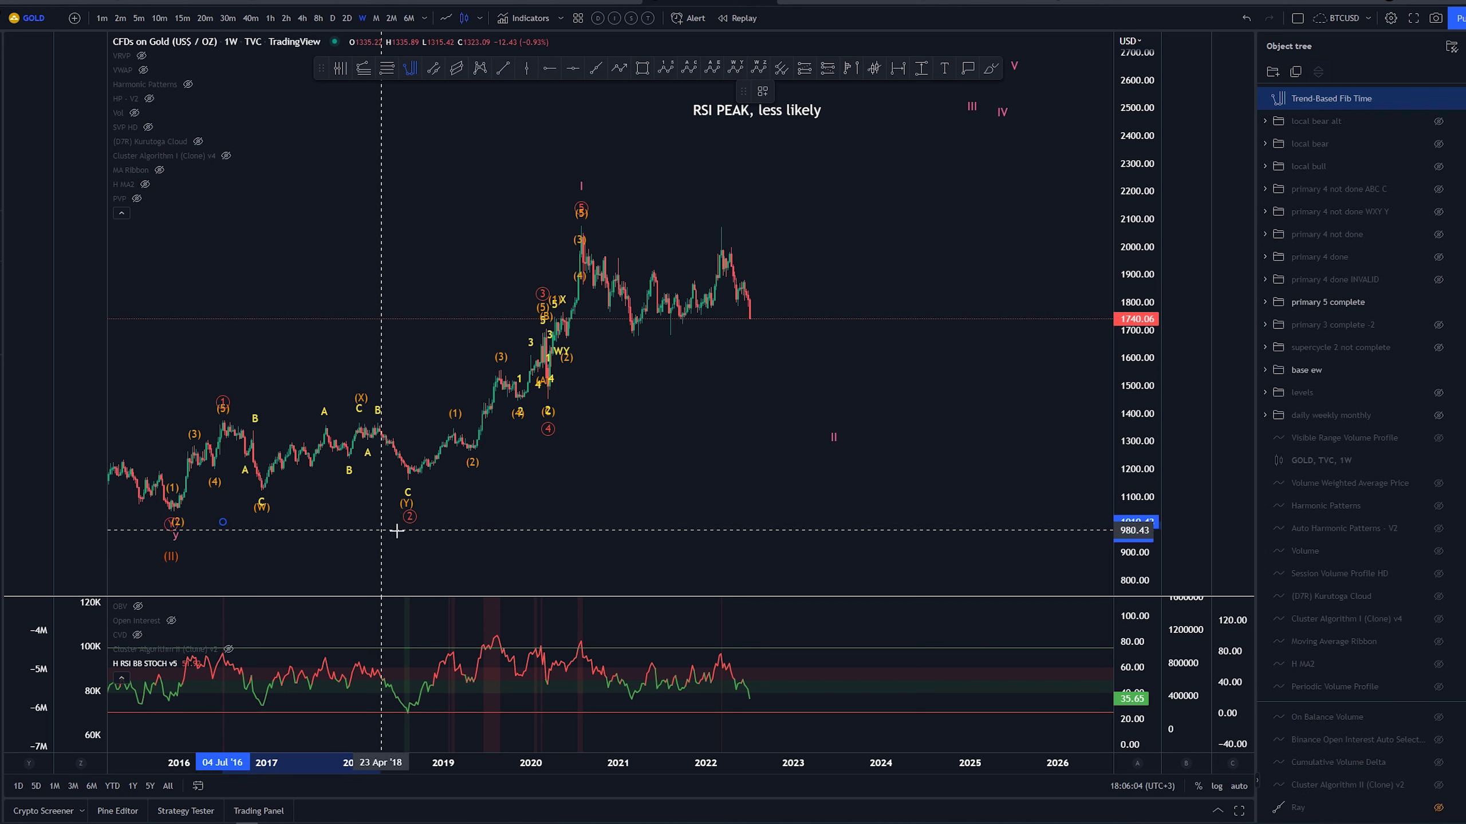
{"action": "left_click", "coordinate": [409, 534]}
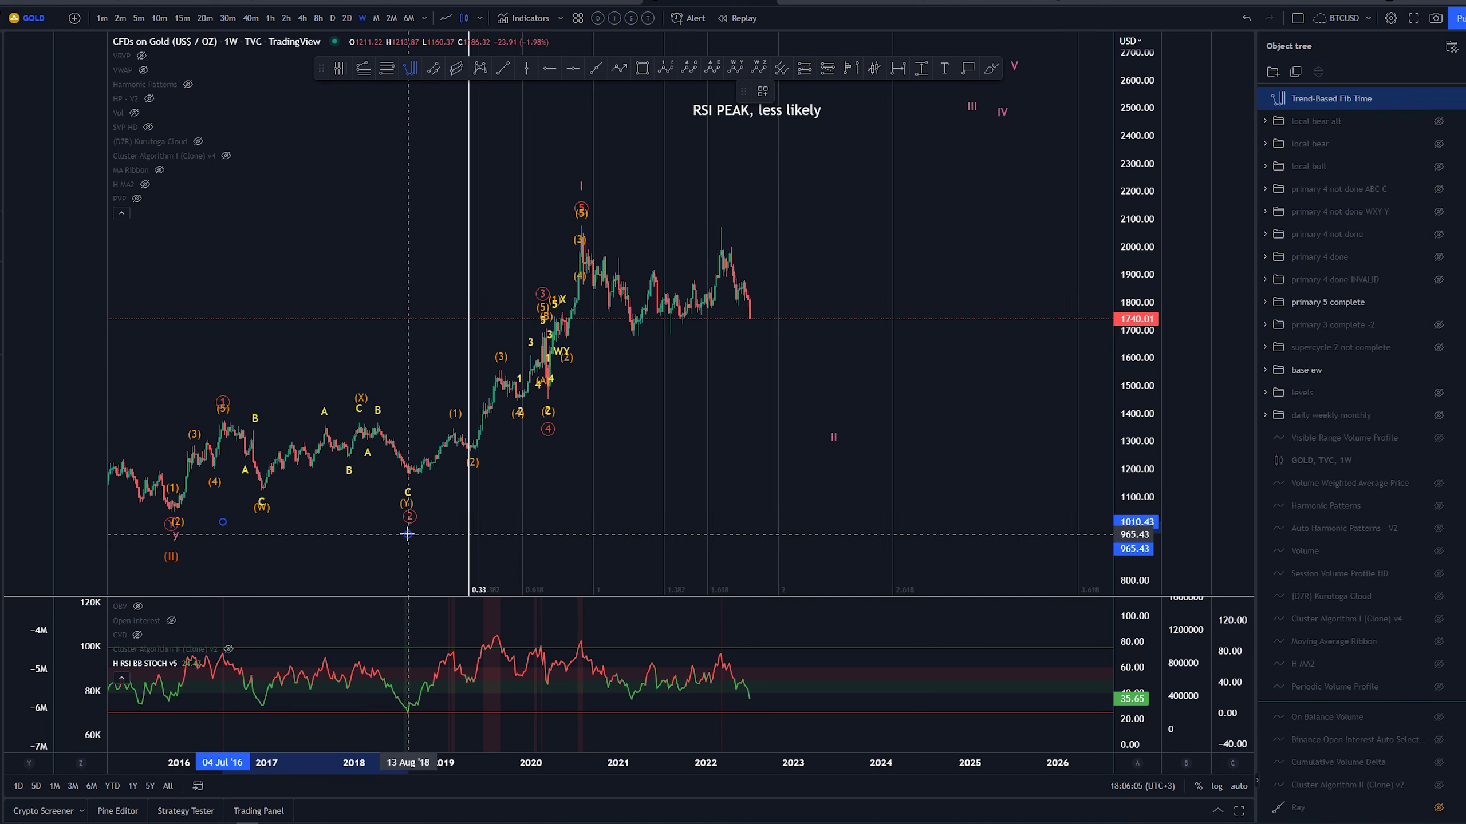
{"action": "left_click", "coordinate": [583, 477]}
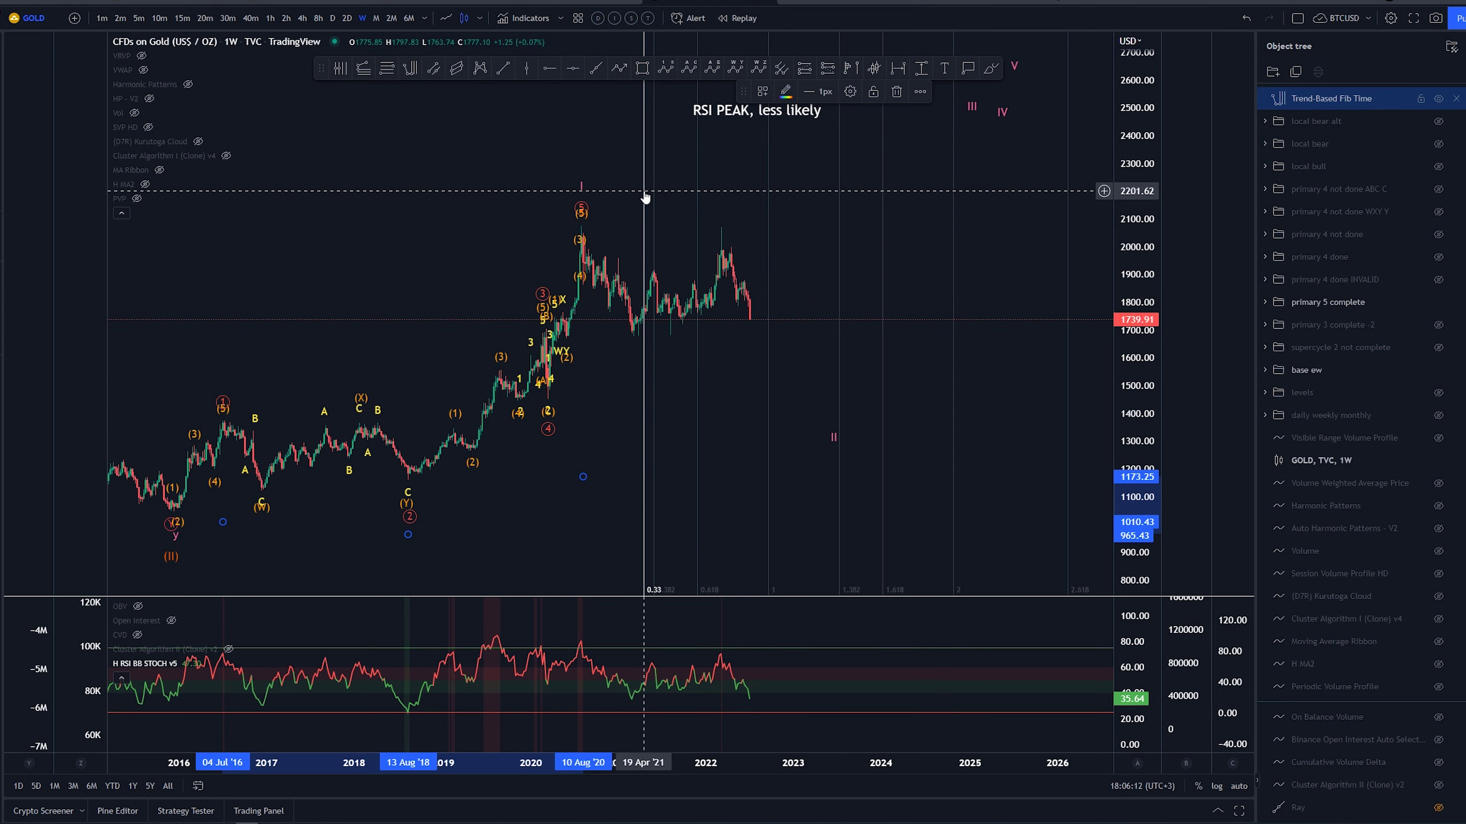
{"action": "key", "text": "Delete"}
Sketch brush paths from the 2022 high down toward wave II and through the current low into a small rebound, deleting each
{"action": "left_click", "coordinate": [990, 68]}
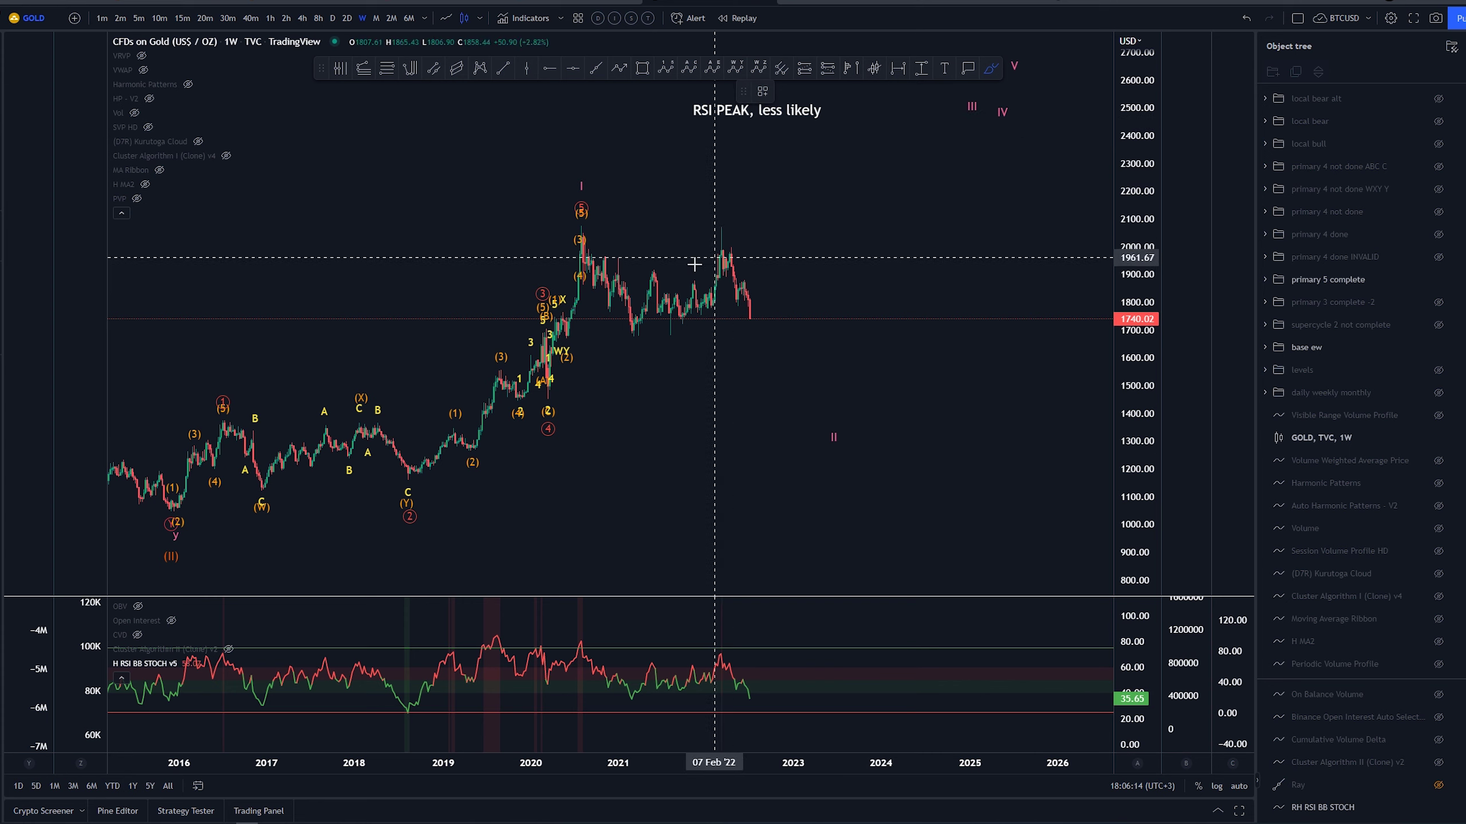
{"action": "mouse_move", "coordinate": [720, 225]}
{"action": "left_mouse_down"}
{"action": "mouse_move", "coordinate": [759, 335]}
{"action": "mouse_move", "coordinate": [790, 372]}
{"action": "mouse_move", "coordinate": [837, 386]}
{"action": "left_mouse_up"}
{"action": "key", "text": "Delete"}
{"action": "left_click", "coordinate": [993, 69]}
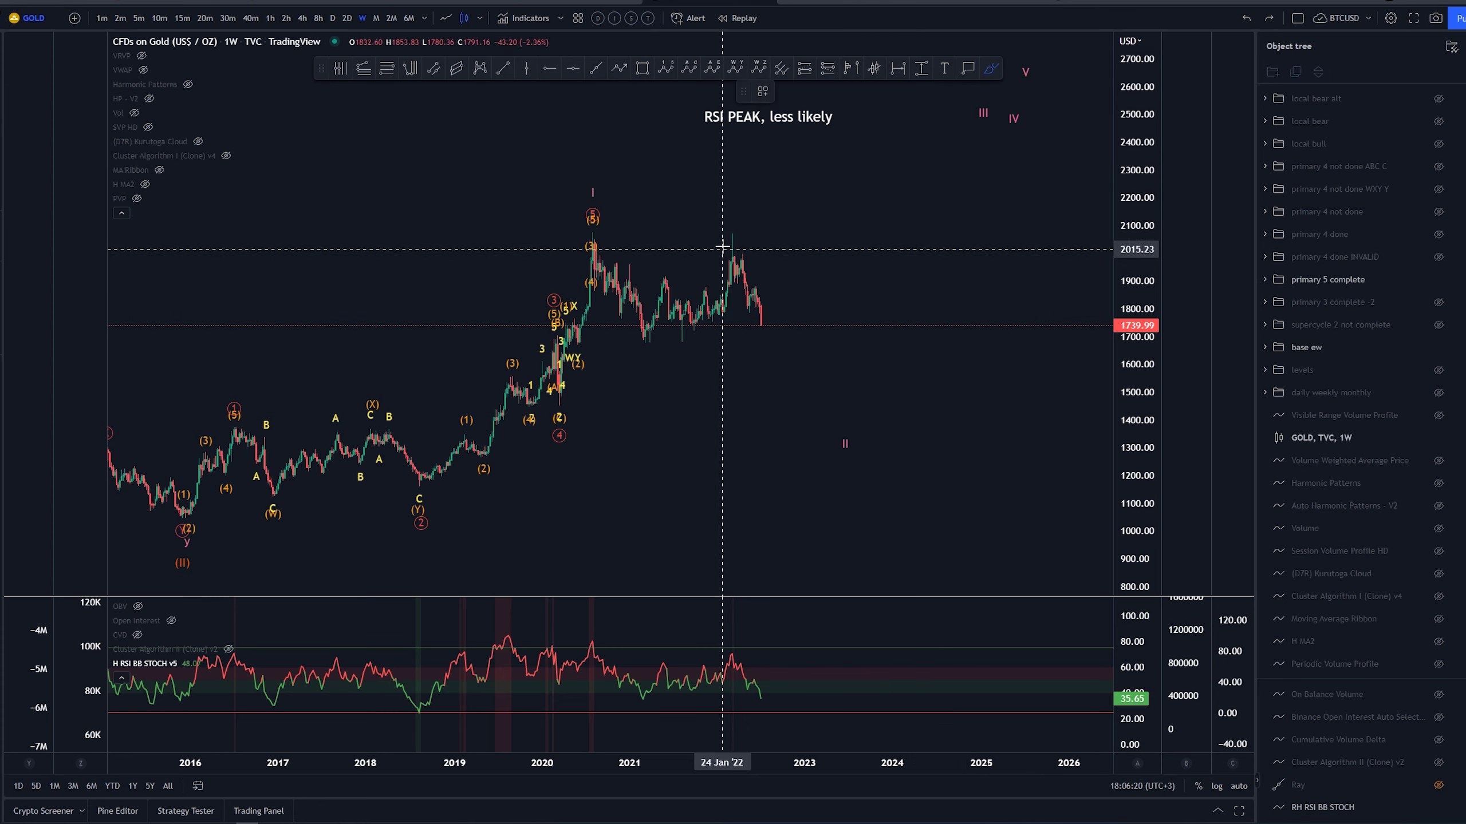
{"action": "left_click_drag", "start_coordinate": [733, 236], "coordinate": [760, 330]}
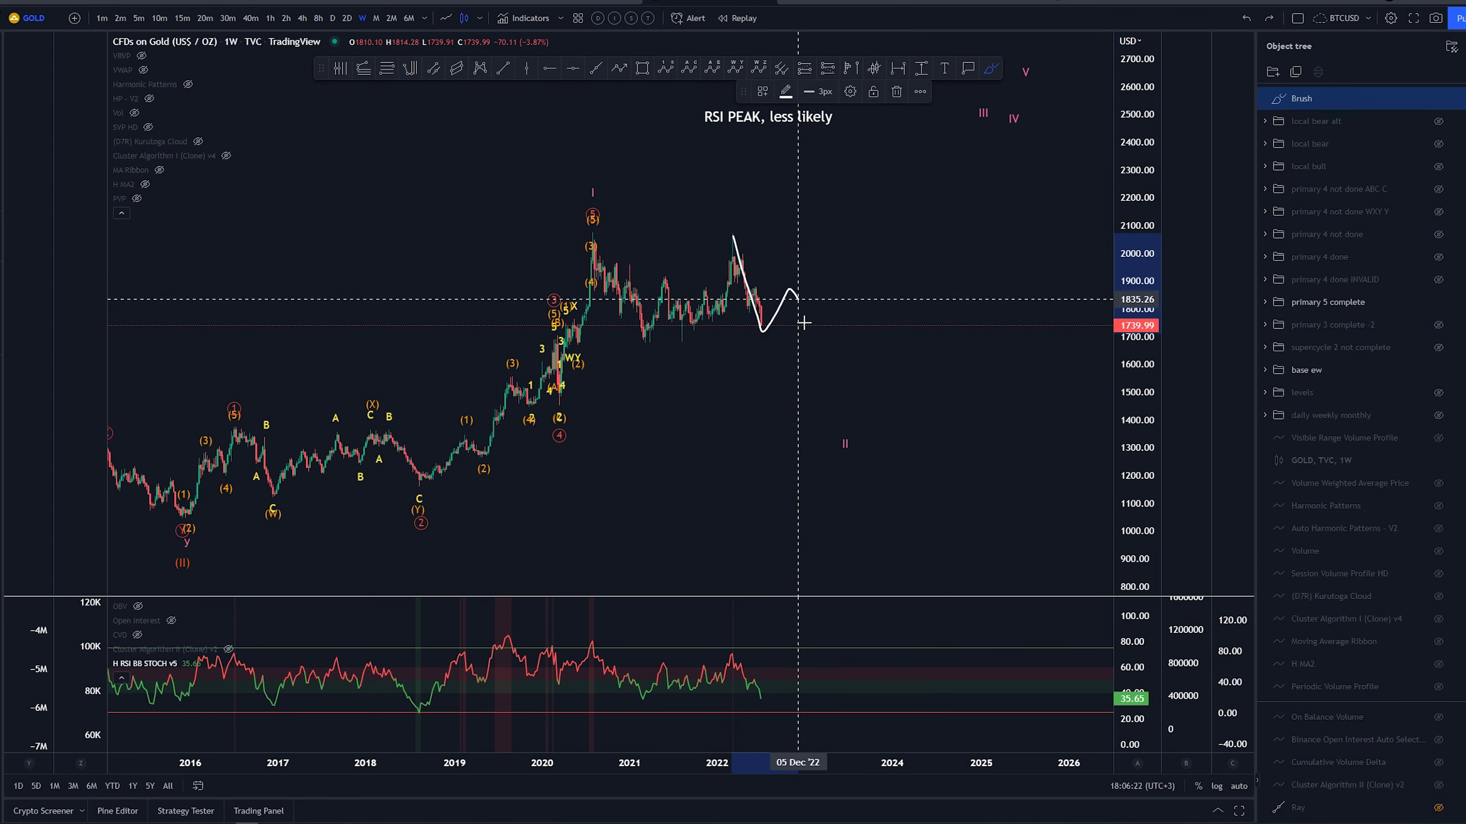
{"action": "key", "text": "Delete"}
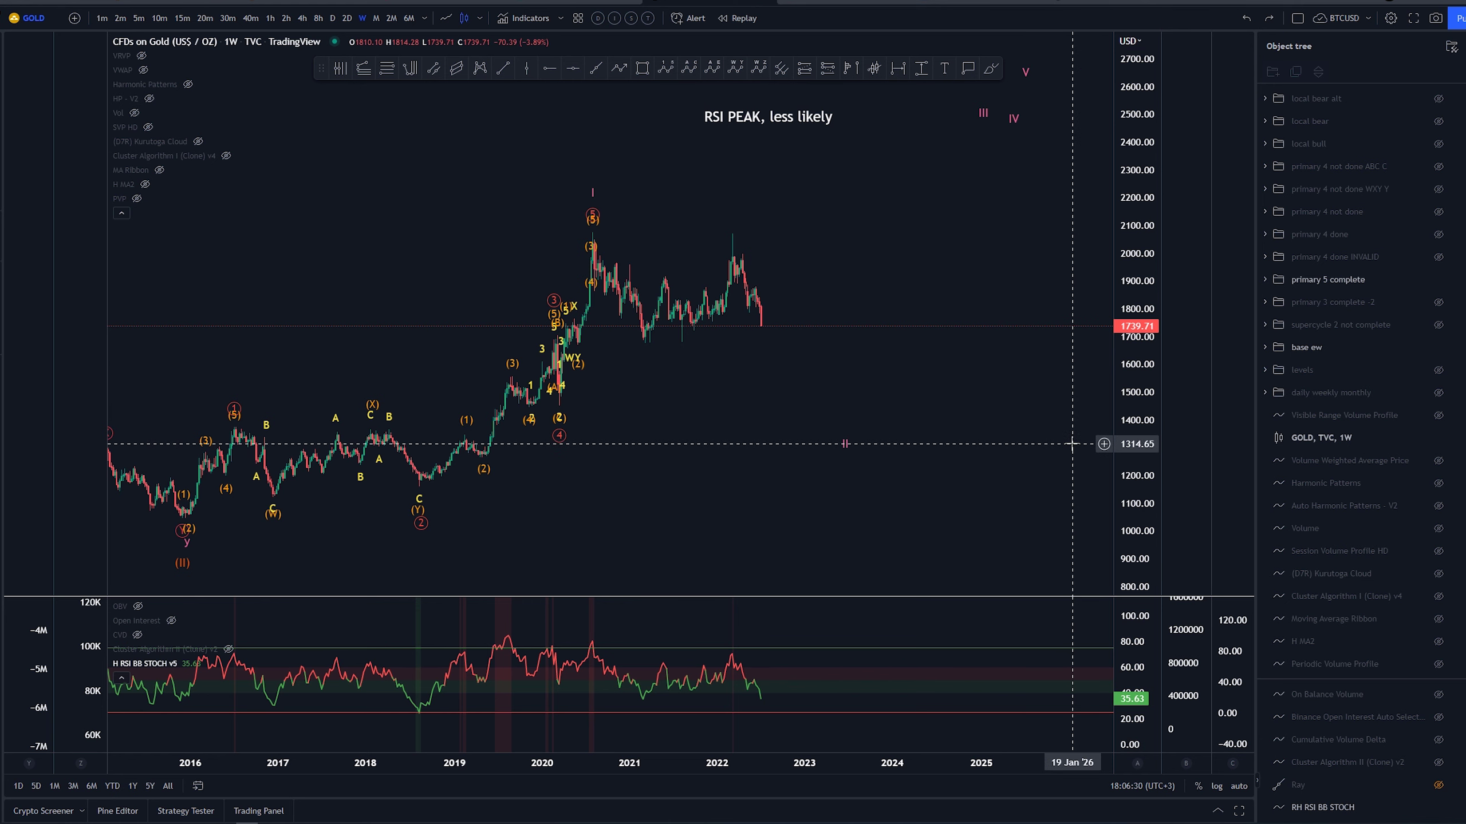
Hide the primary 5 complete group and show the primary 3 complete -2 group again
{"action": "mouse_move", "coordinate": [1431, 283]}
{"action": "left_click", "coordinate": [1440, 281]}
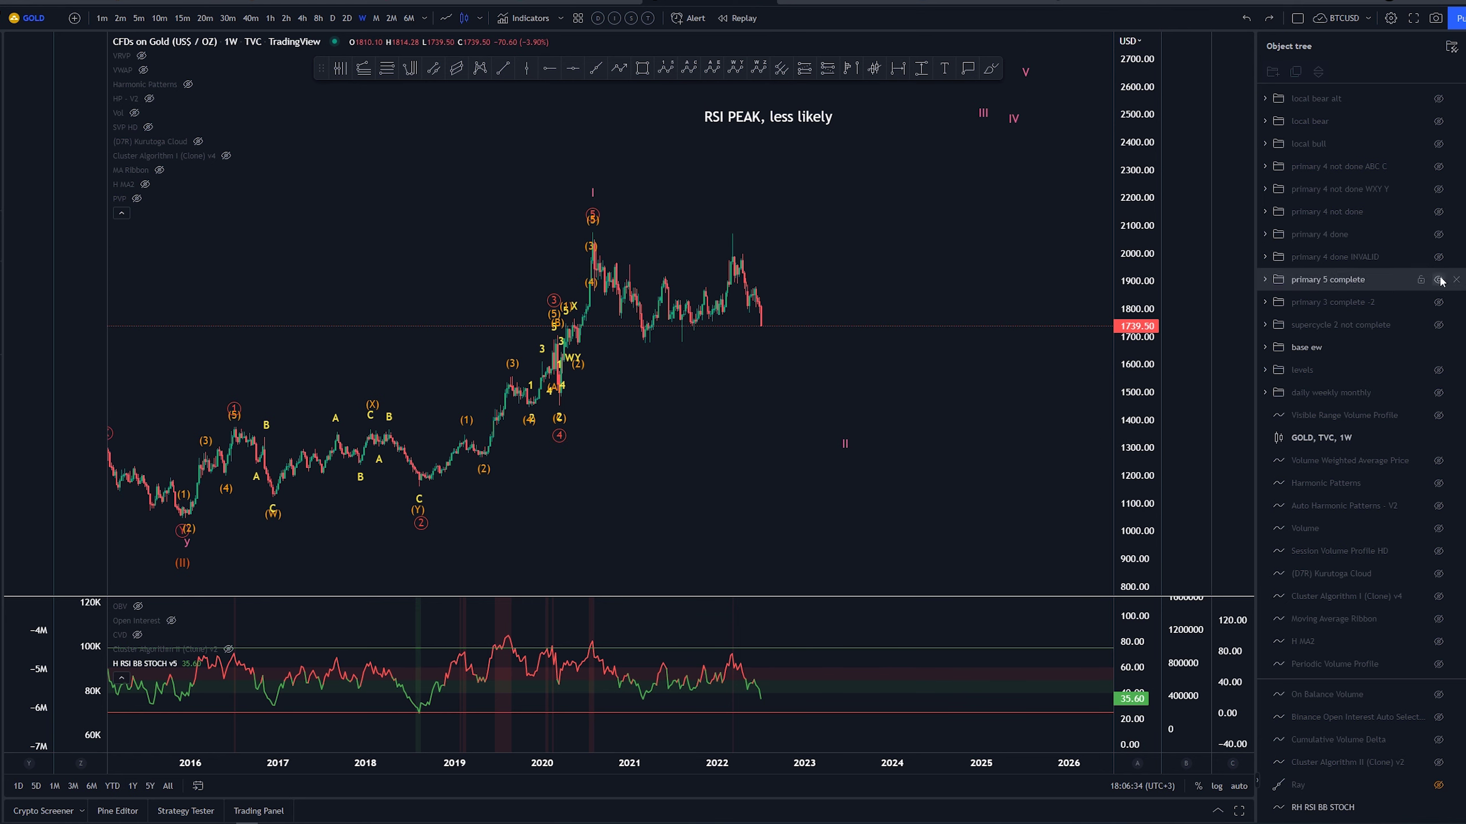
{"action": "left_click", "coordinate": [1439, 281]}
{"action": "left_click", "coordinate": [1439, 302]}
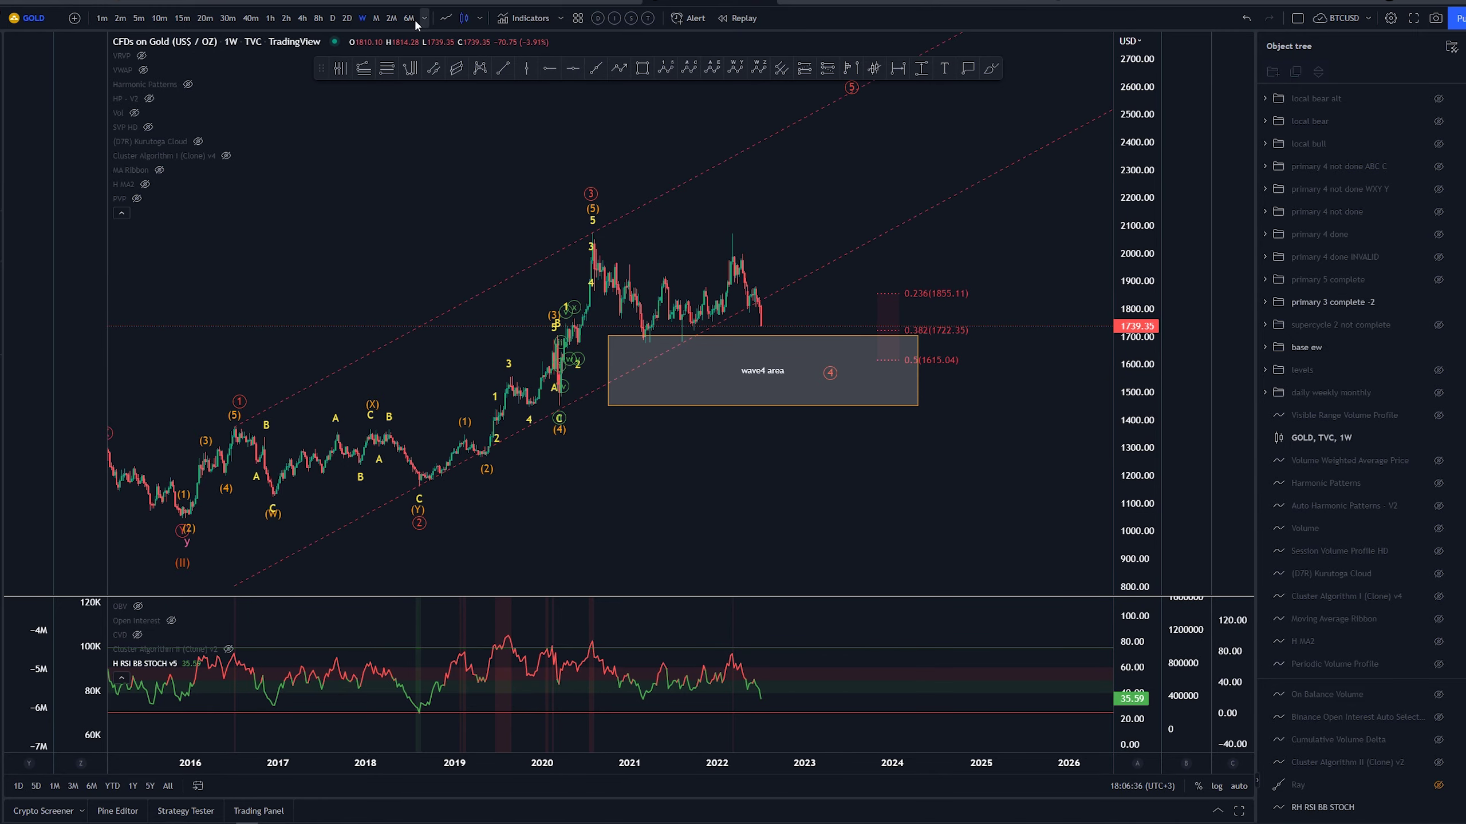
Switch the gold chart to the daily timeframe and show the primary 4 done INVALID group
{"action": "left_click", "coordinate": [332, 20]}
{"action": "key", "text": "alt+r"}
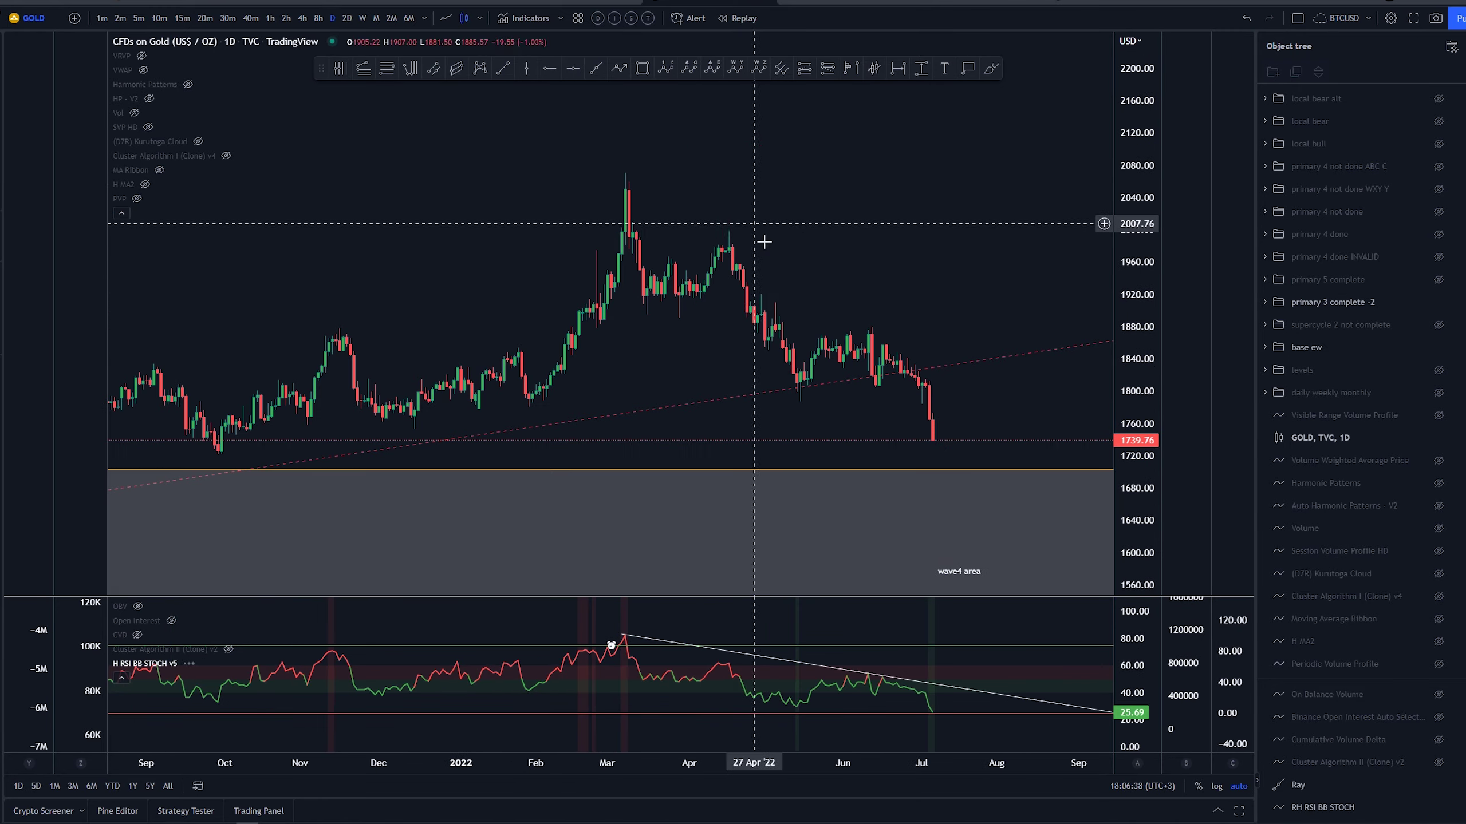
{"action": "scroll", "coordinate": [848, 404], "scroll_direction": "down", "scroll_amount": 10}
{"action": "scroll", "coordinate": [866, 405], "scroll_direction": "down", "scroll_amount": 6}
{"action": "scroll", "coordinate": [898, 318], "scroll_direction": "up", "scroll_amount": 6}
{"action": "left_click_drag", "start_coordinate": [896, 345], "coordinate": [758, 573]}
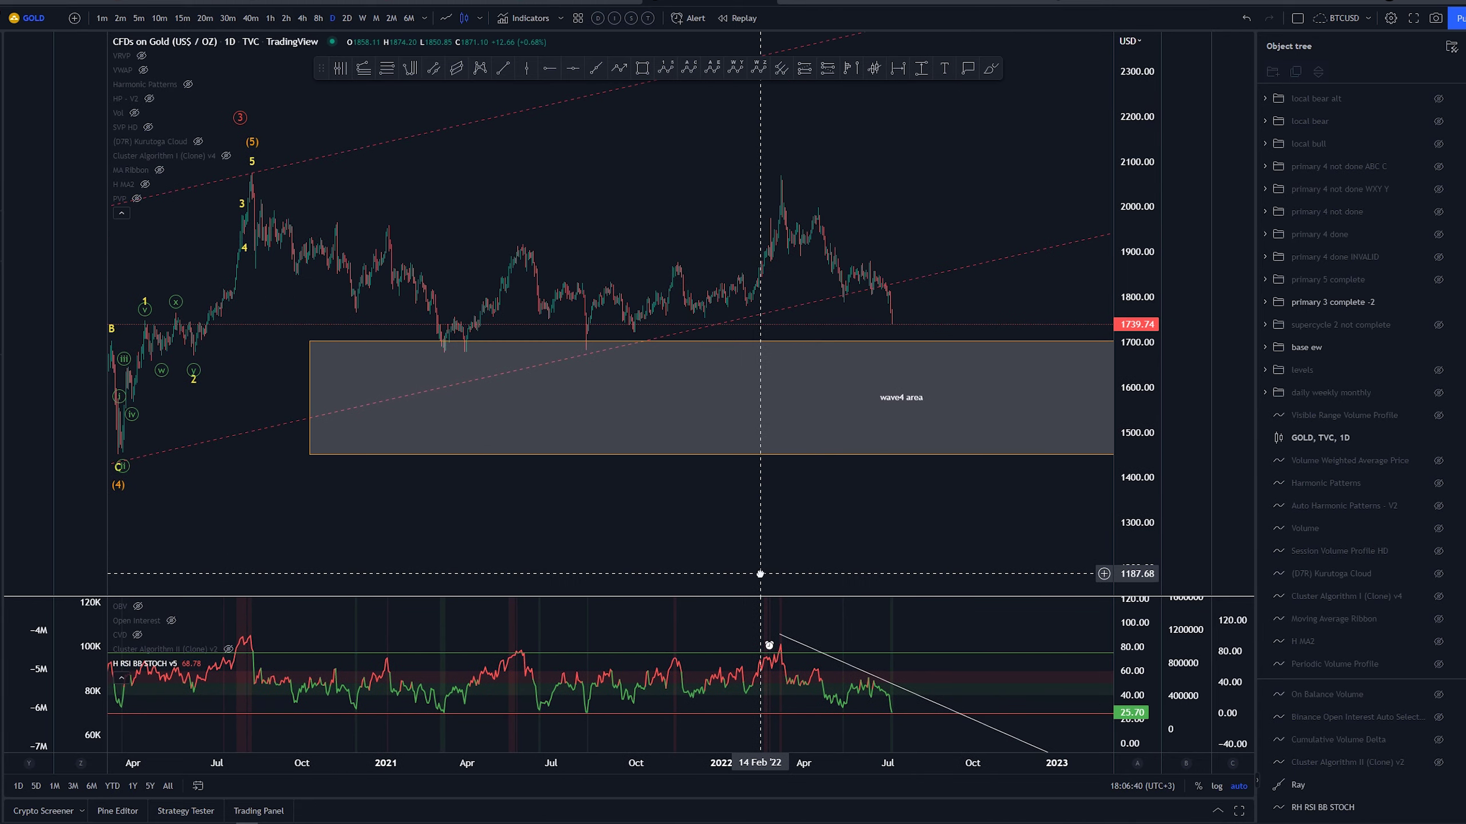
{"action": "left_click_drag", "start_coordinate": [1153, 384], "coordinate": [1140, 327]}
{"action": "scroll", "coordinate": [1050, 243], "scroll_direction": "down", "scroll_amount": 3}
{"action": "left_click_drag", "start_coordinate": [1041, 201], "coordinate": [878, 294]}
{"action": "left_click_drag", "start_coordinate": [416, 155], "coordinate": [421, 147]}
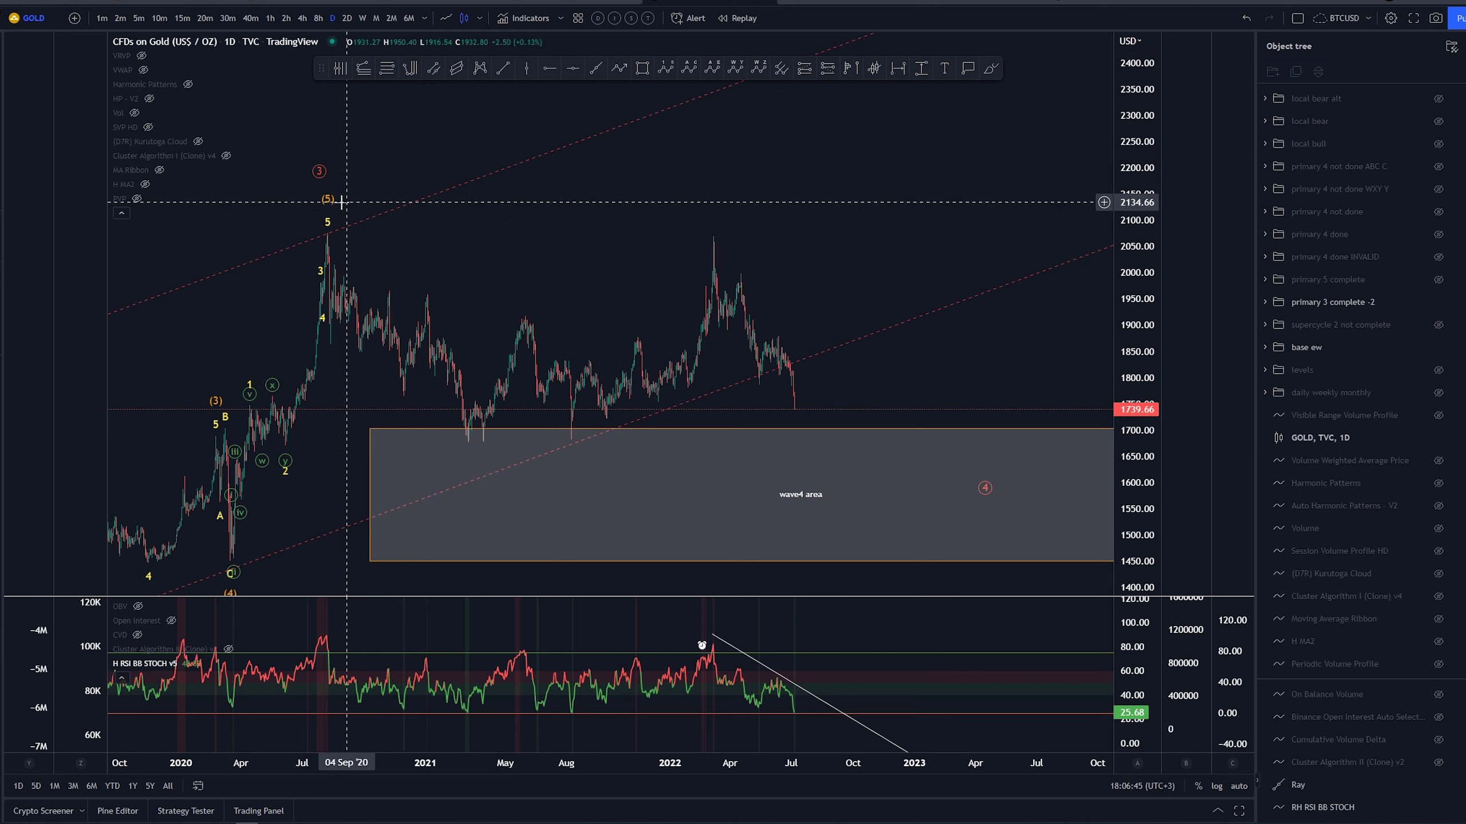
{"action": "left_click", "coordinate": [1438, 257]}
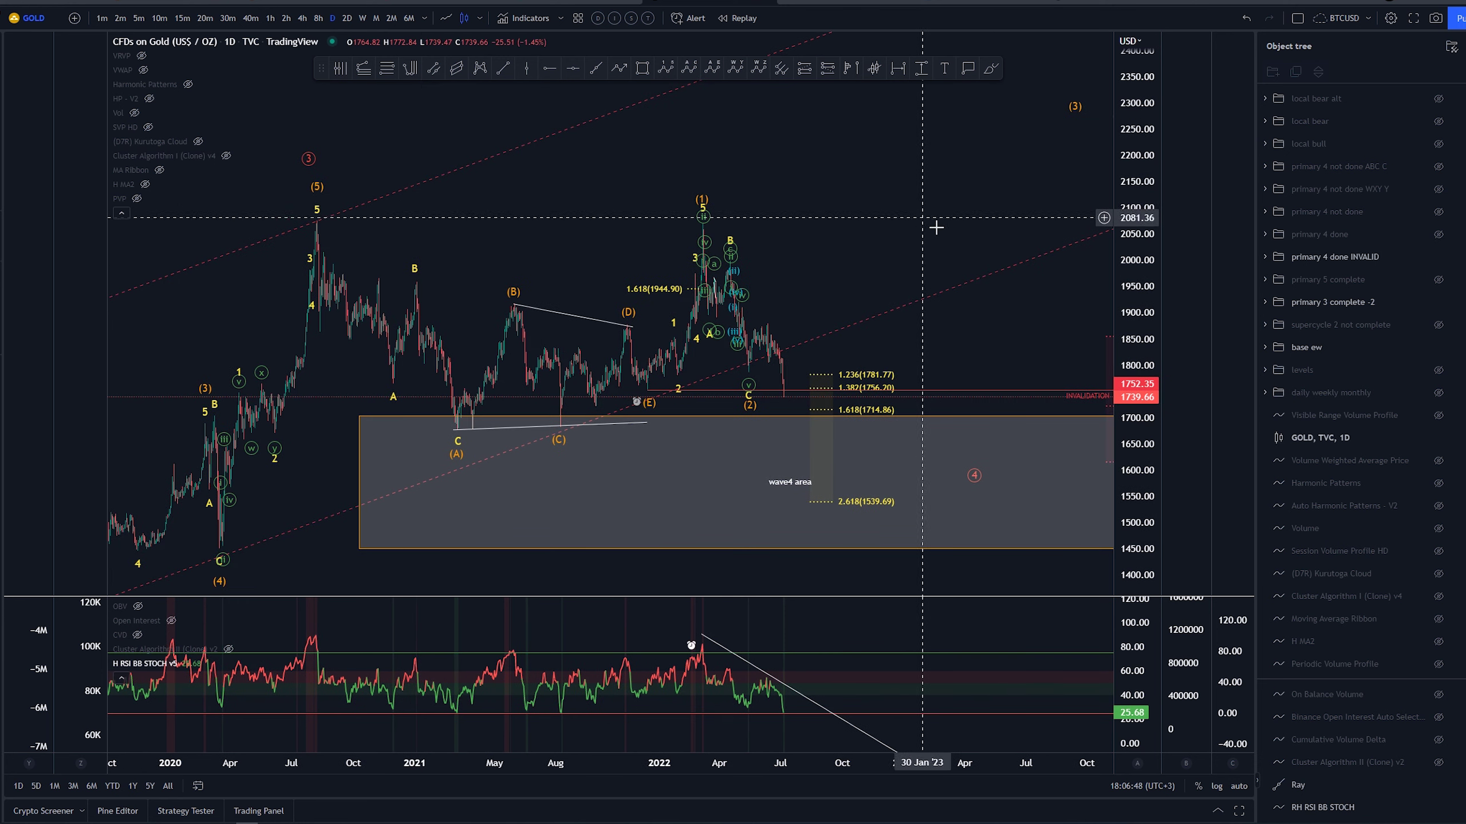
Trace the correction from the 2020 high toward (E) with the brush, undo it, and circle the whole (A) to (E) correction
{"action": "left_click", "coordinate": [991, 68]}
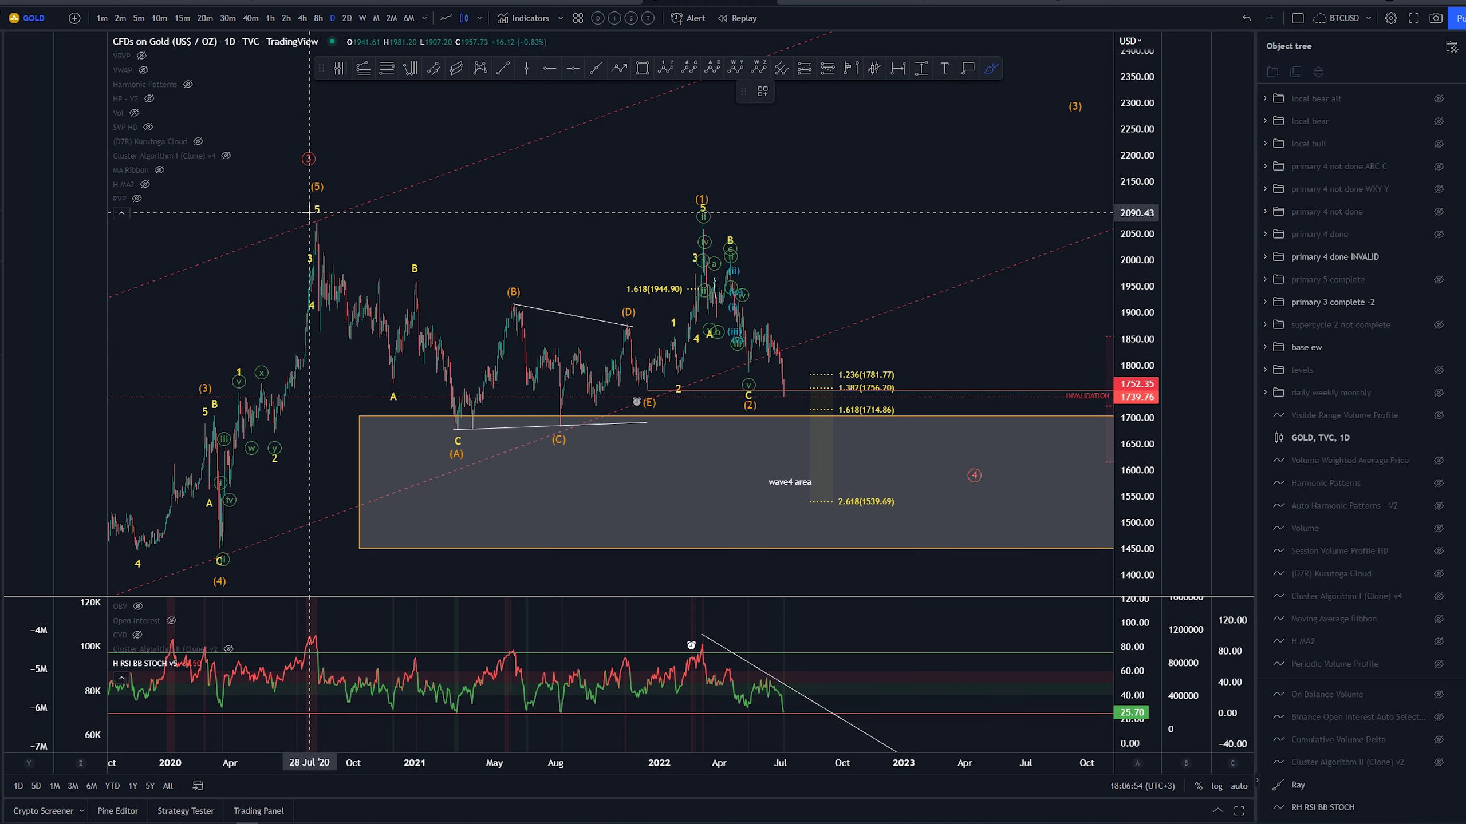
{"action": "mouse_move", "coordinate": [313, 210]}
{"action": "left_mouse_down"}
{"action": "mouse_move", "coordinate": [368, 377]}
{"action": "mouse_move", "coordinate": [460, 423]}
{"action": "mouse_move", "coordinate": [480, 360]}
{"action": "mouse_move", "coordinate": [572, 422]}
{"action": "mouse_move", "coordinate": [648, 406]}
{"action": "left_mouse_up"}
{"action": "key", "text": "ctrl+z"}
{"action": "key", "text": "ctrl+z"}
{"action": "mouse_move", "coordinate": [664, 351]}
{"action": "left_mouse_down"}
{"action": "mouse_move", "coordinate": [366, 200]}
{"action": "mouse_move", "coordinate": [652, 381]}
{"action": "left_mouse_up"}
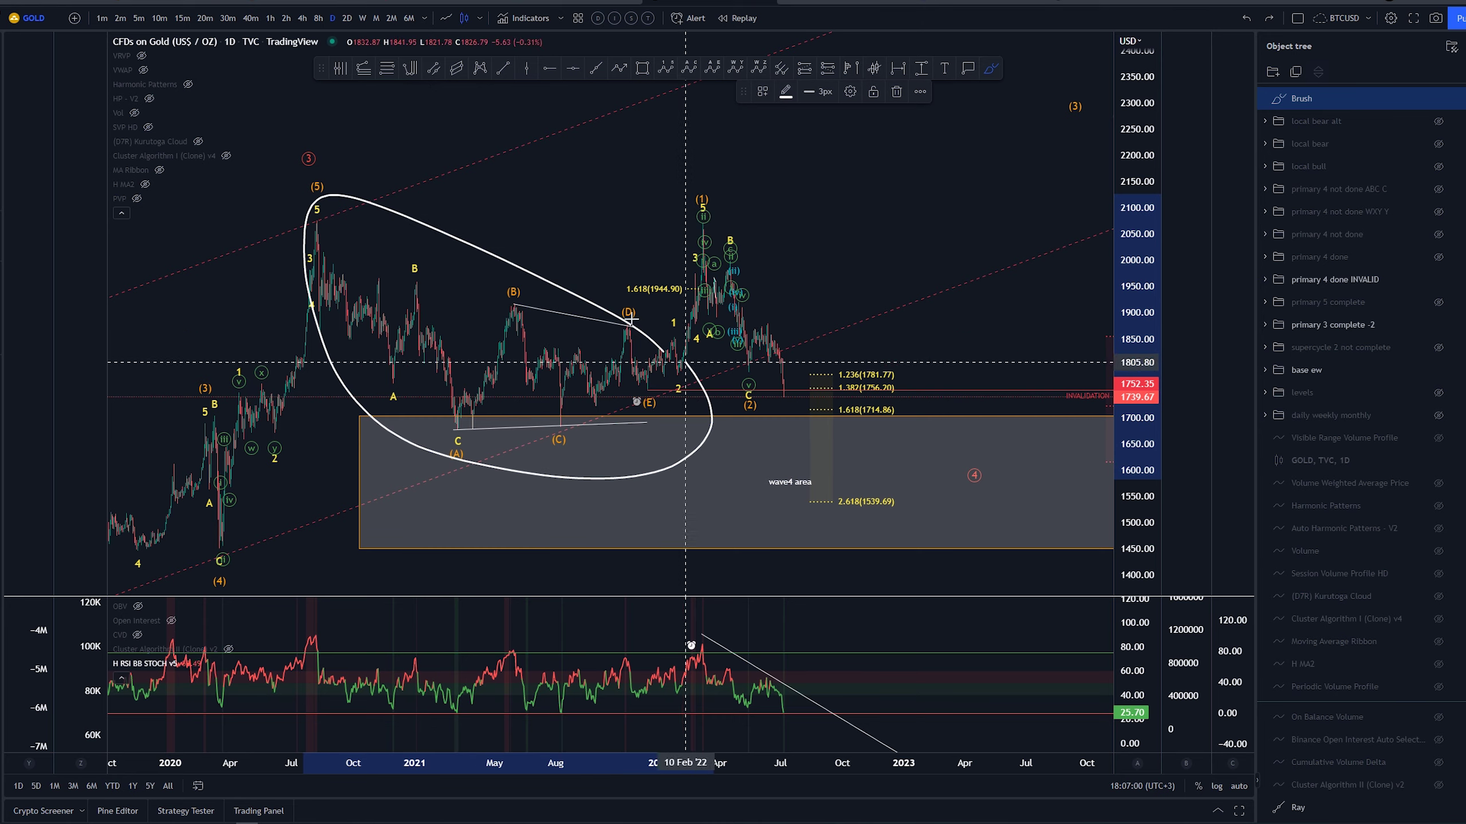
Undo the brush circle around the correction, and try the circled 4 label just below (E), undoing that move
{"action": "key", "text": "ctrl+z"}
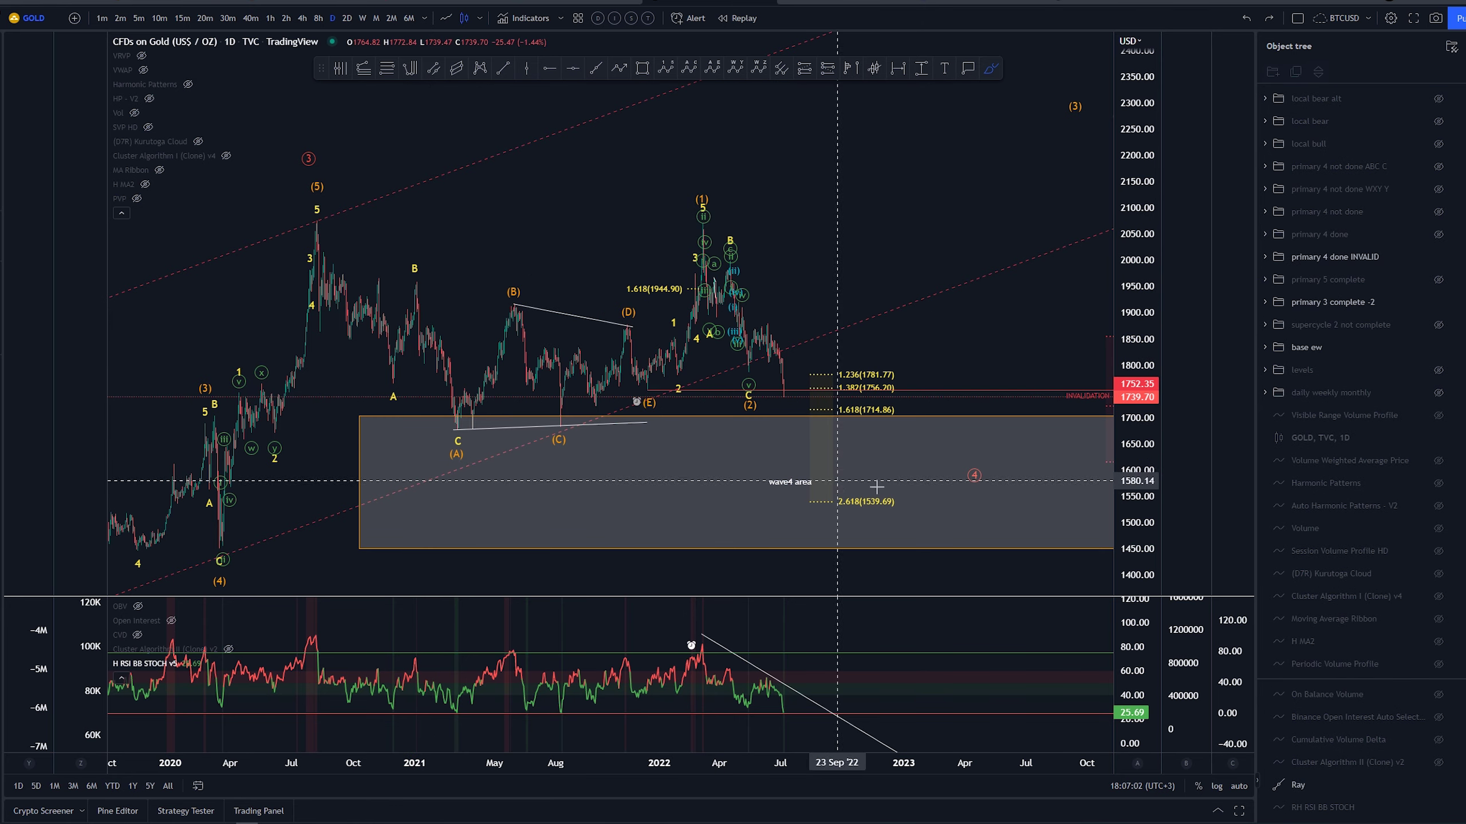
{"action": "key", "text": "Escape"}
{"action": "left_click_drag", "start_coordinate": [975, 478], "coordinate": [650, 427]}
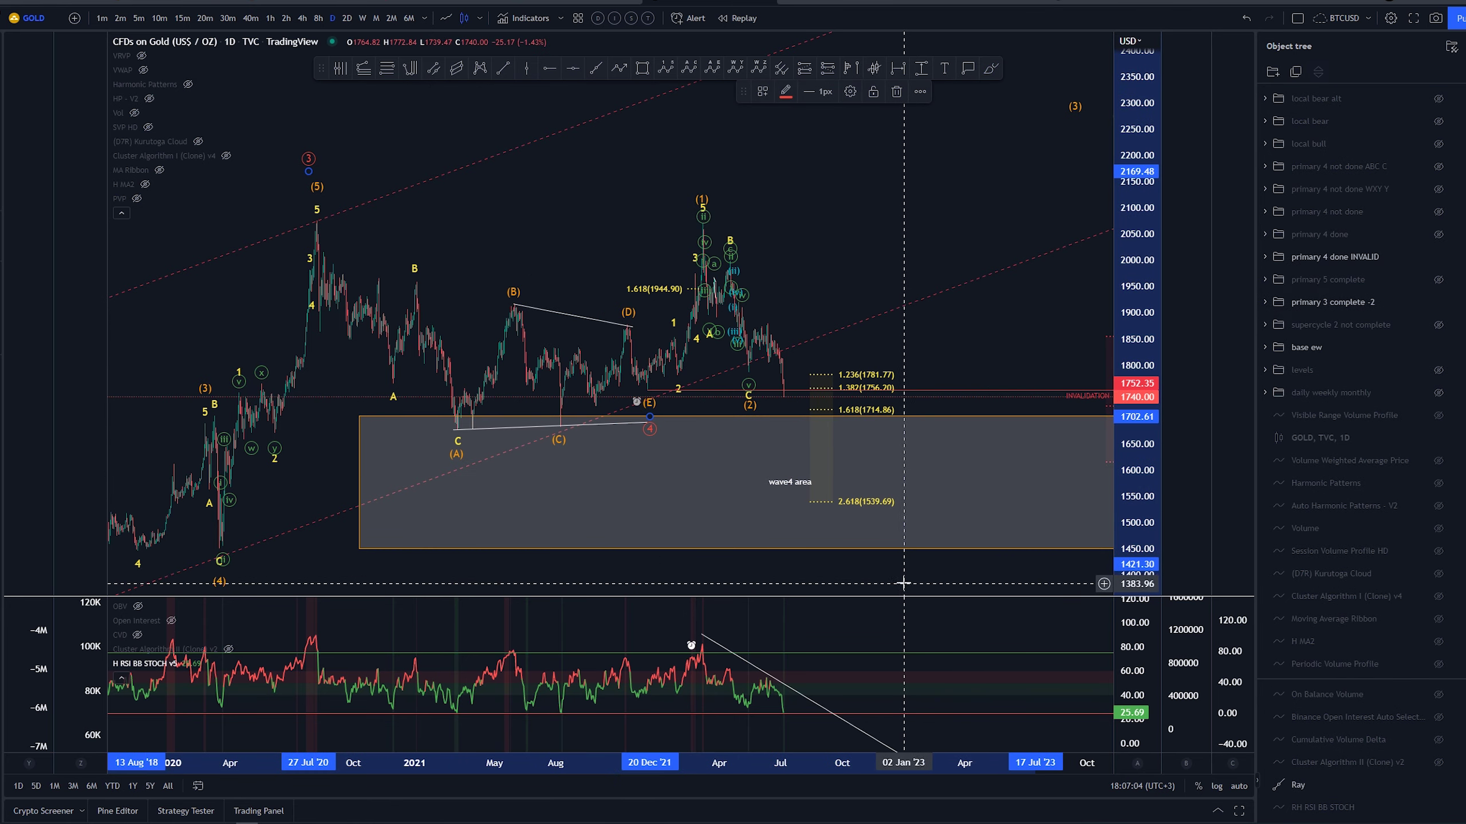
{"action": "key", "text": "ctrl+z"}
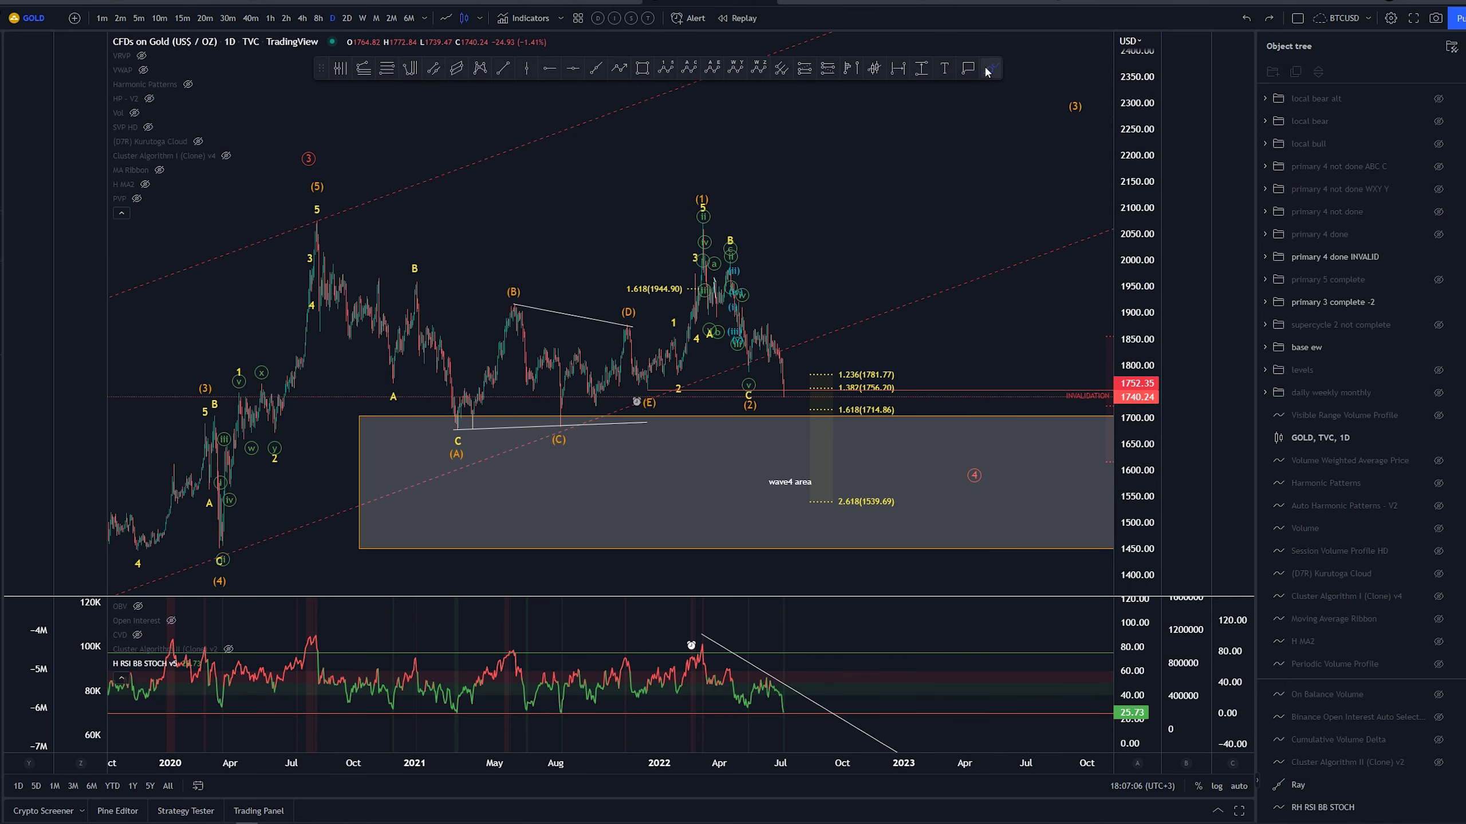
Circle the wave (1) high and the matching RSI peak with the Brush tool, undoing each mark
{"action": "left_click", "coordinate": [989, 69]}
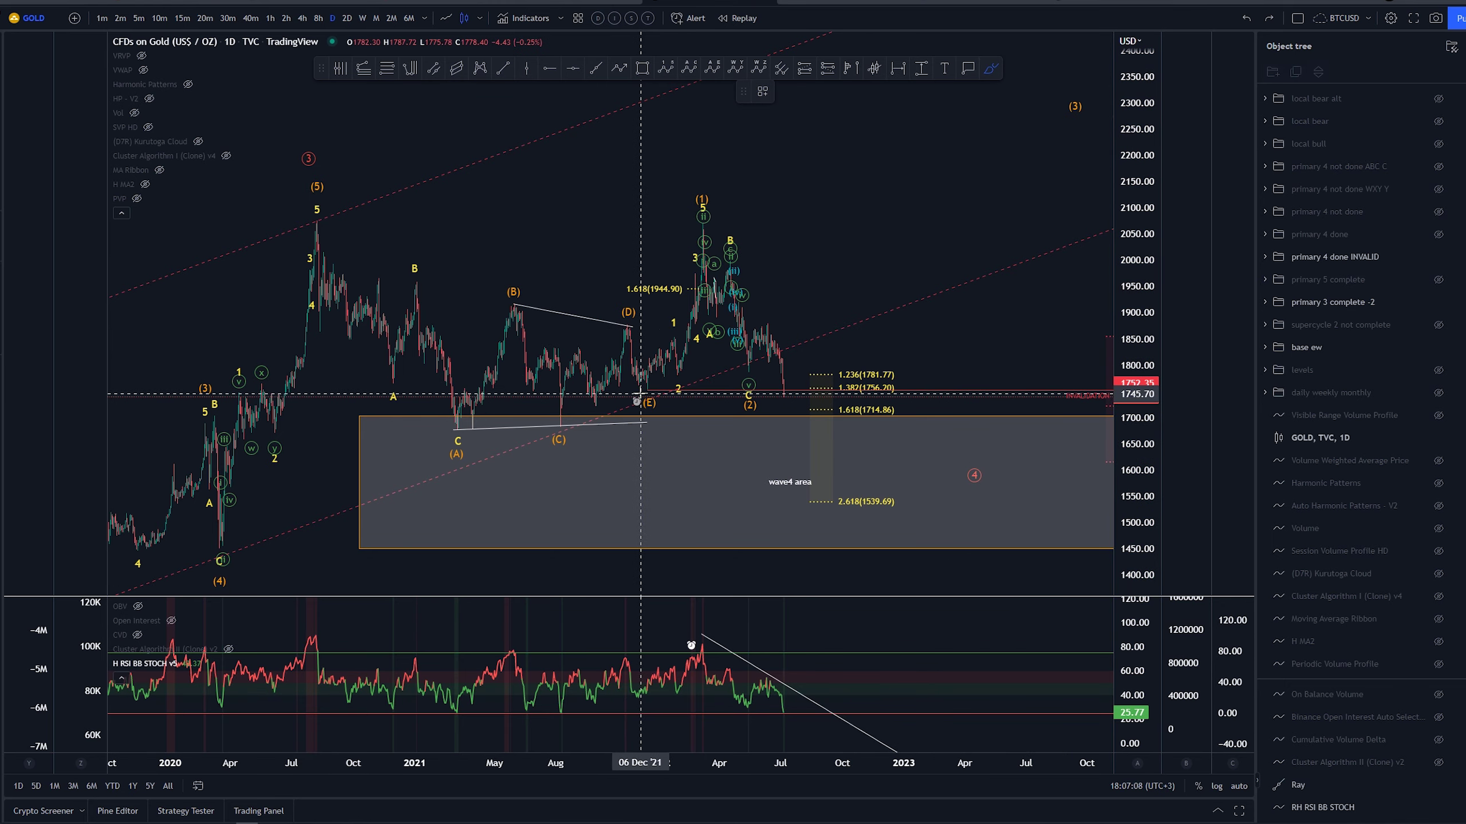
{"action": "left_click_drag", "start_coordinate": [700, 189], "coordinate": [691, 219]}
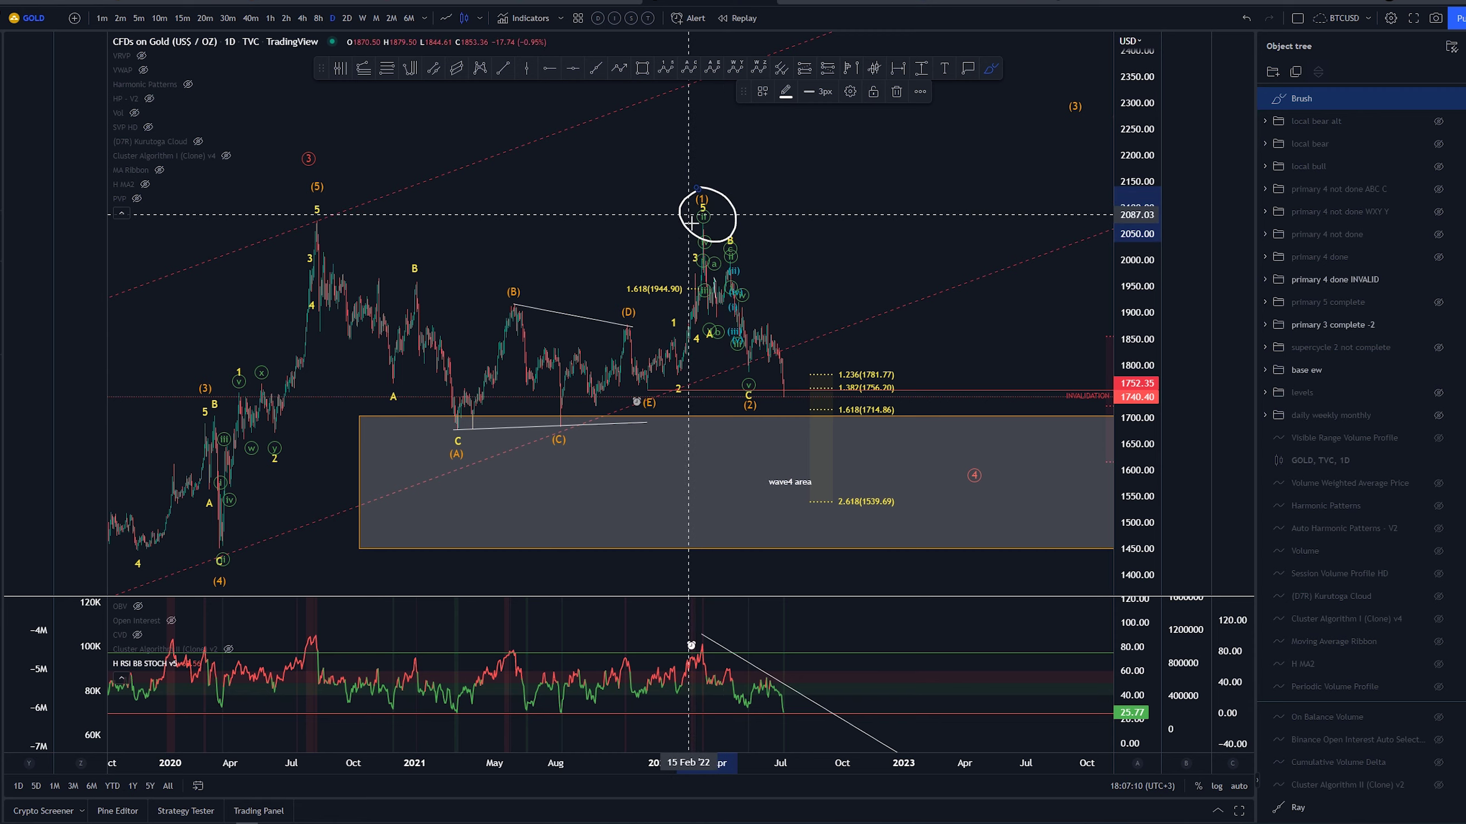
{"action": "key", "text": "ctrl+z"}
{"action": "left_click_drag", "start_coordinate": [701, 636], "coordinate": [685, 644]}
{"action": "key", "text": "ctrl+z"}
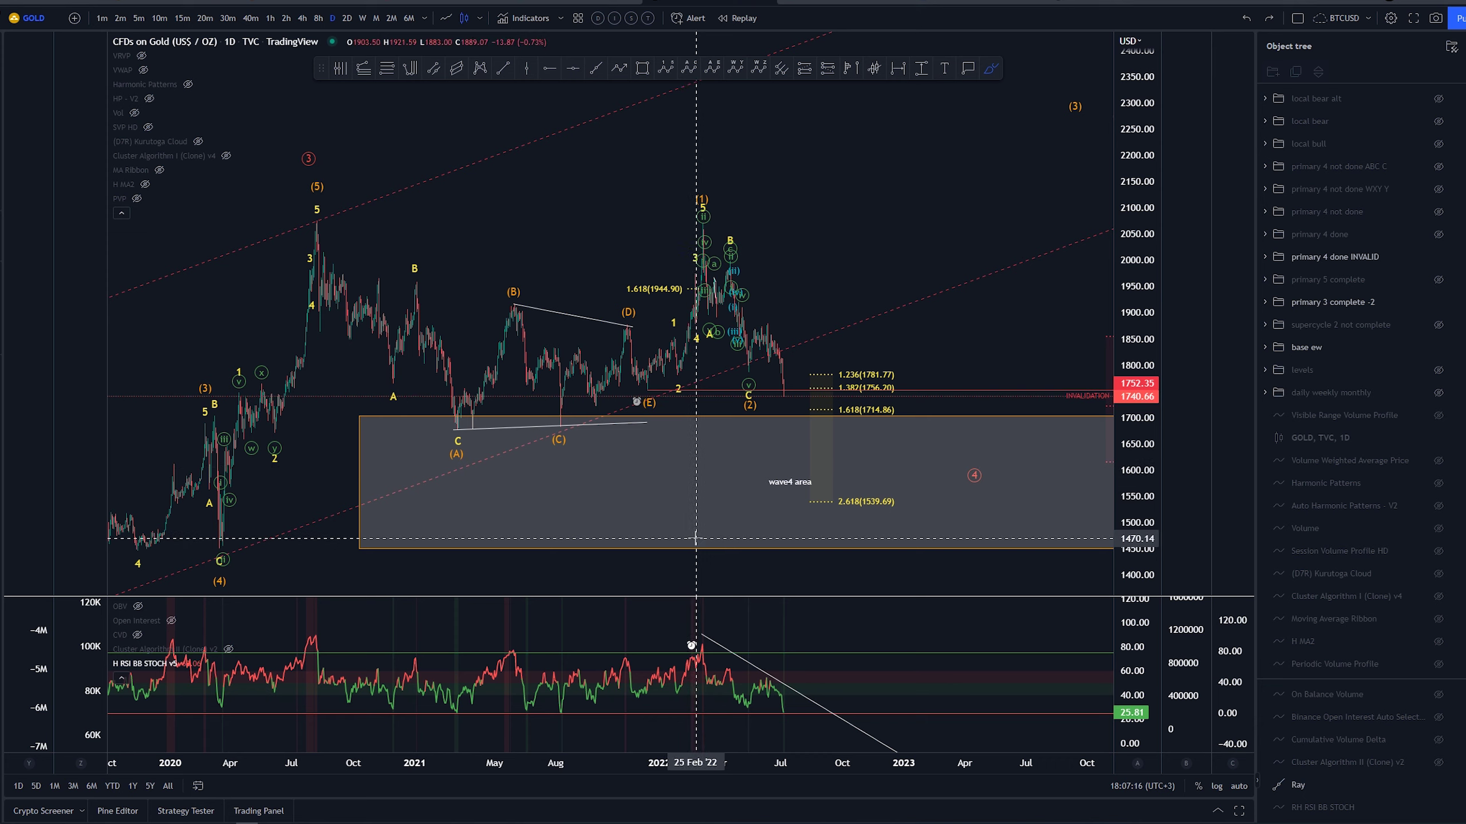
Trace the steep early-2022 rise up to the wave (1) high with the brush and undo the stroke
{"action": "left_click_drag", "start_coordinate": [693, 332], "coordinate": [709, 206]}
{"action": "key", "text": "ctrl+z"}
{"action": "key", "text": "ctrl+z"}
Hide the primary 4 done INVALID group and show the primary 4 done group
{"action": "scroll", "coordinate": [717, 369], "scroll_direction": "up", "scroll_amount": 2}
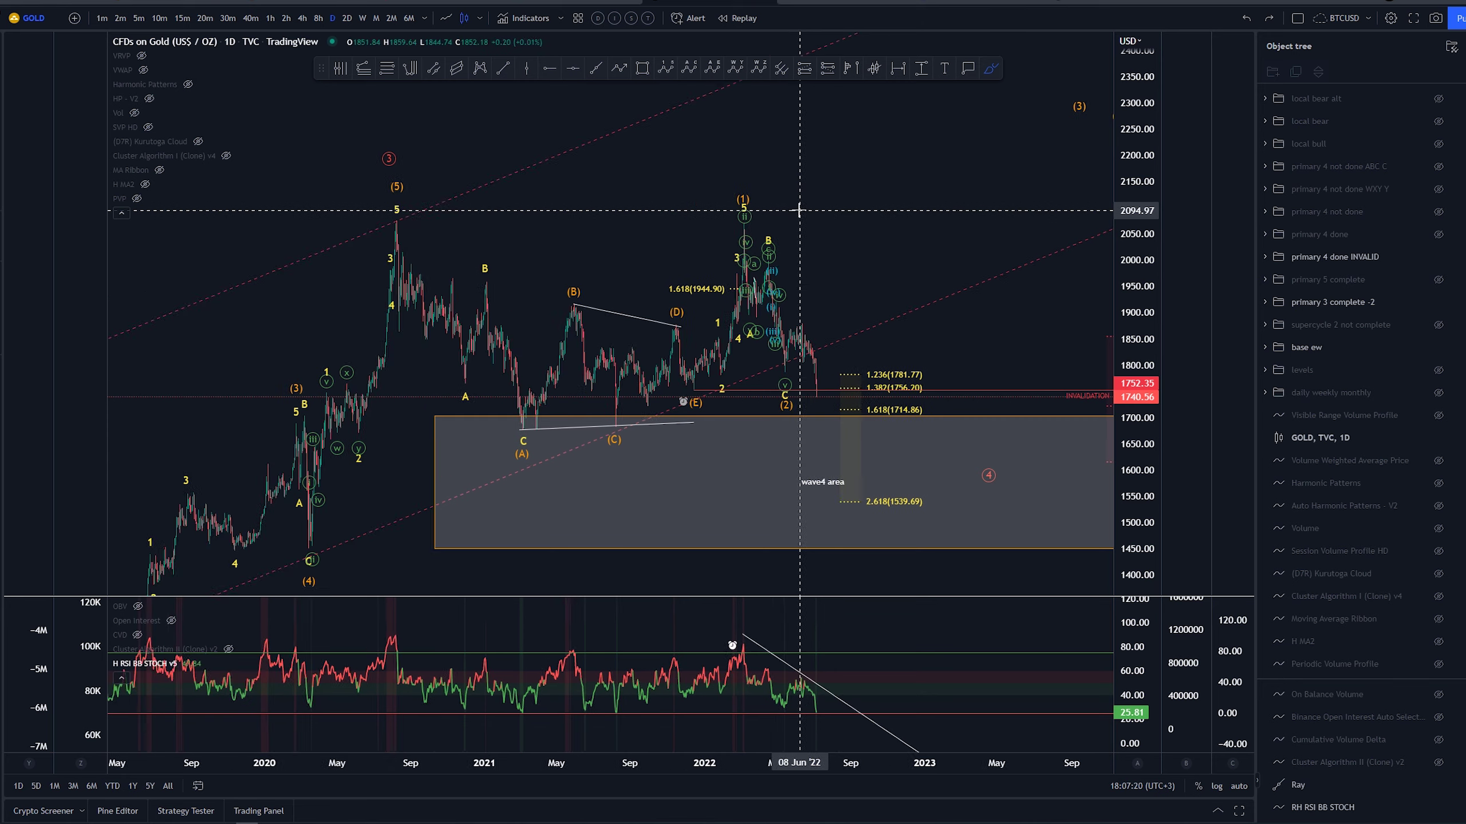
{"action": "left_click", "coordinate": [1438, 257]}
{"action": "left_click", "coordinate": [1438, 258]}
{"action": "left_click", "coordinate": [1439, 258]}
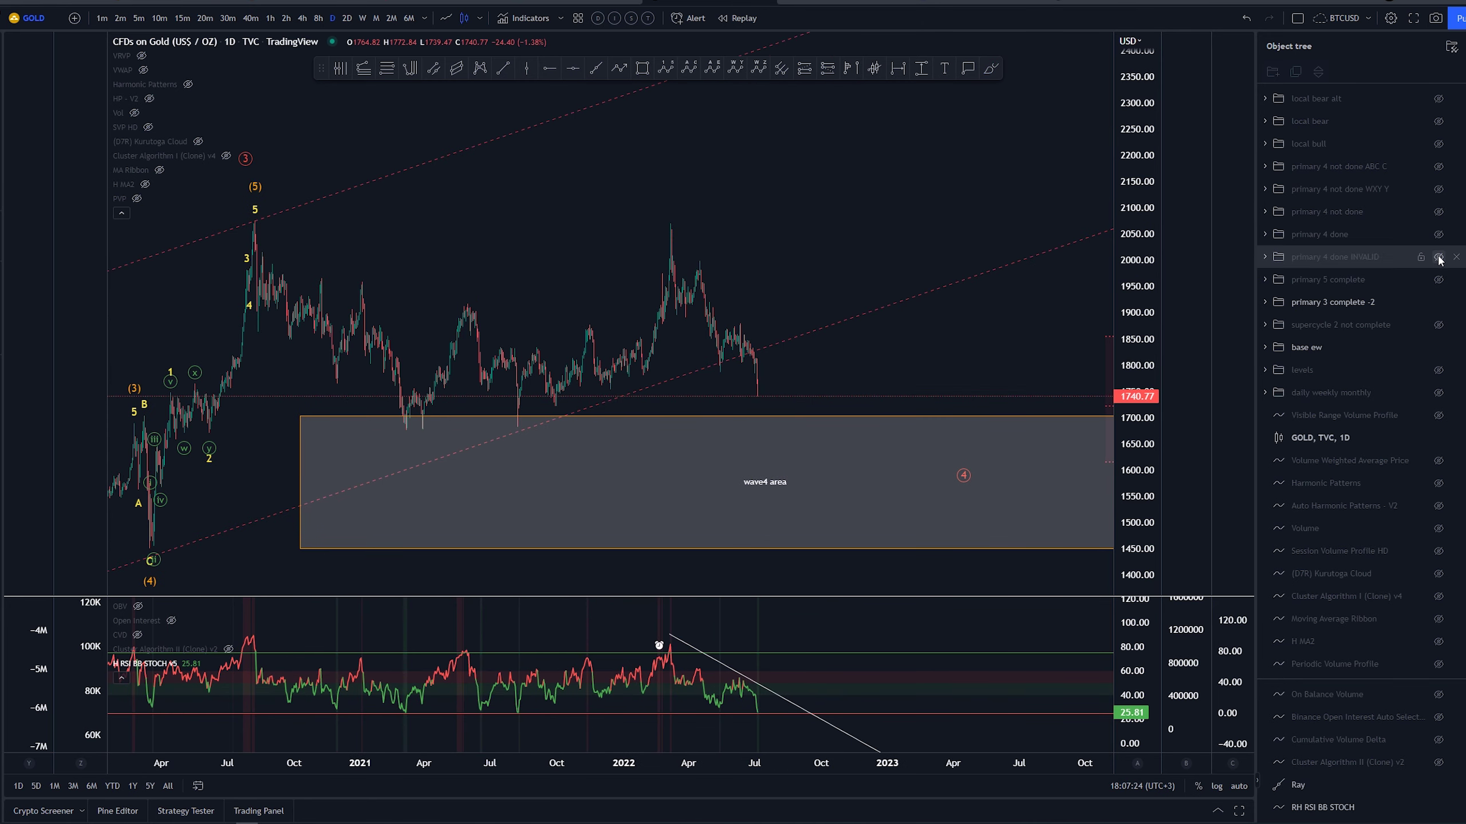
{"action": "left_click", "coordinate": [1440, 234]}
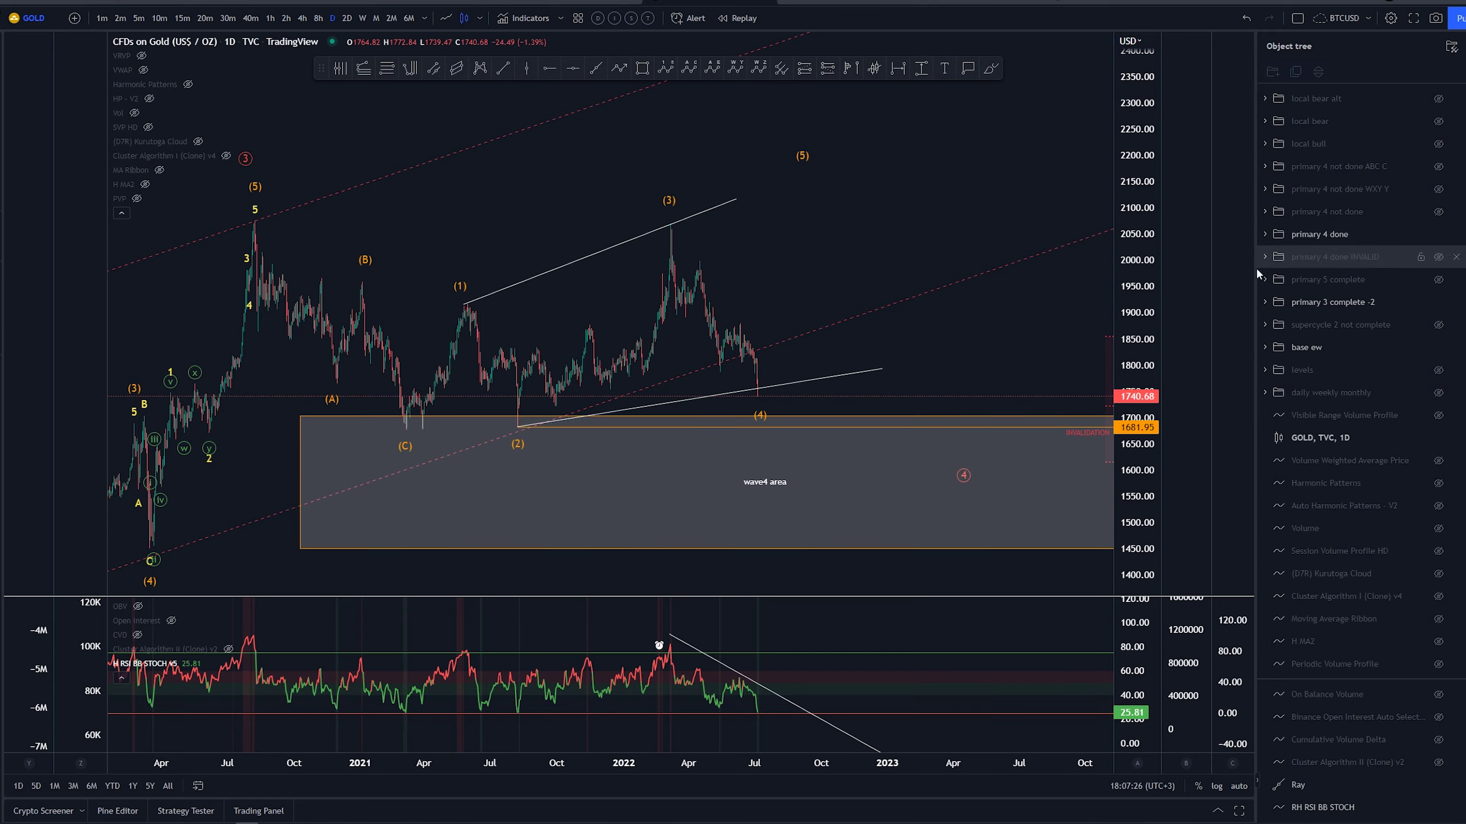
Trace the decline from the 2020 high to the wave (C) low with the brush and undo the stroke
{"action": "left_click_drag", "start_coordinate": [810, 257], "coordinate": [756, 250]}
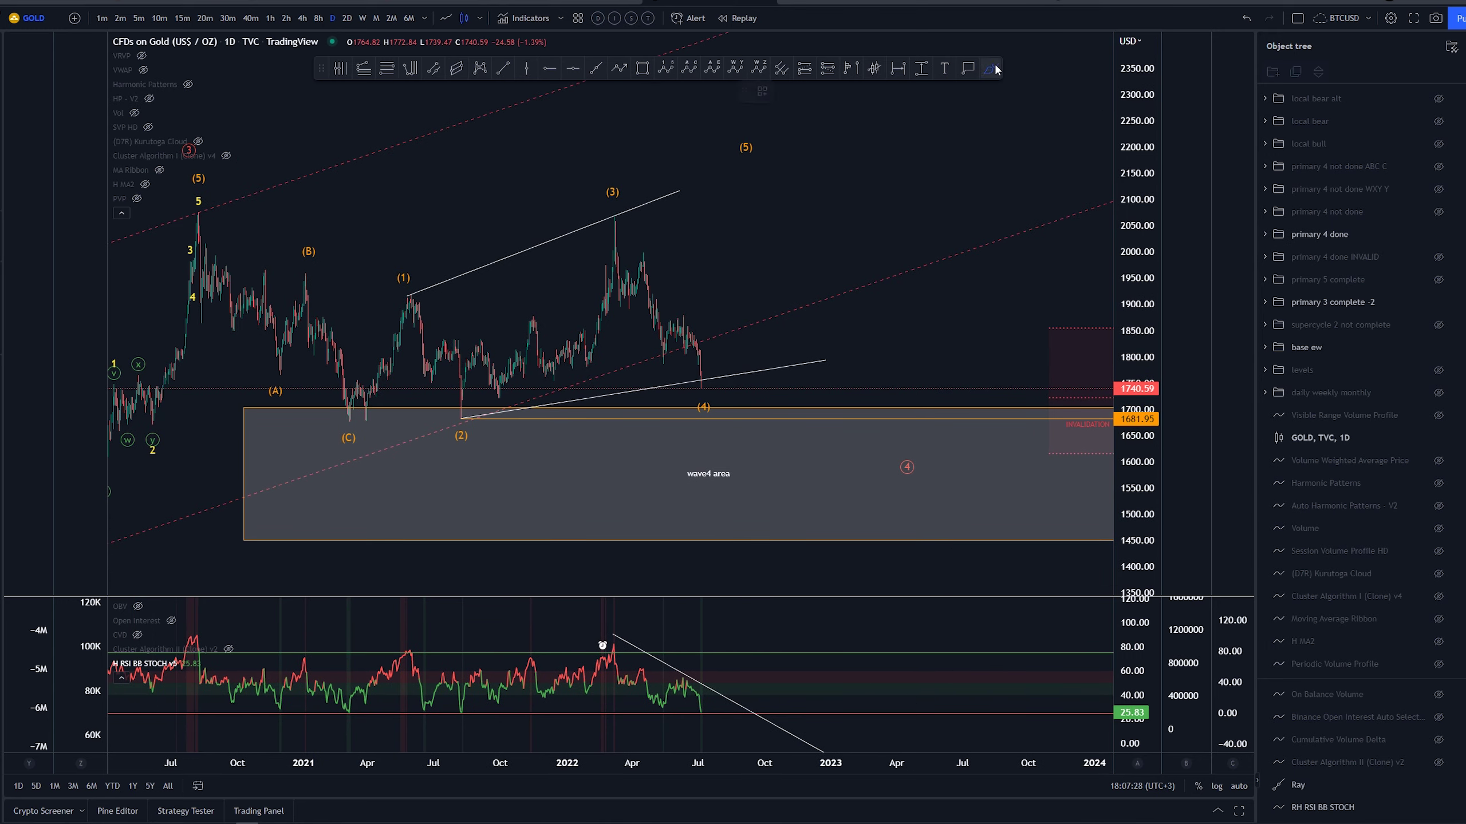
{"action": "scroll", "coordinate": [445, 340], "scroll_direction": "down", "scroll_amount": 1}
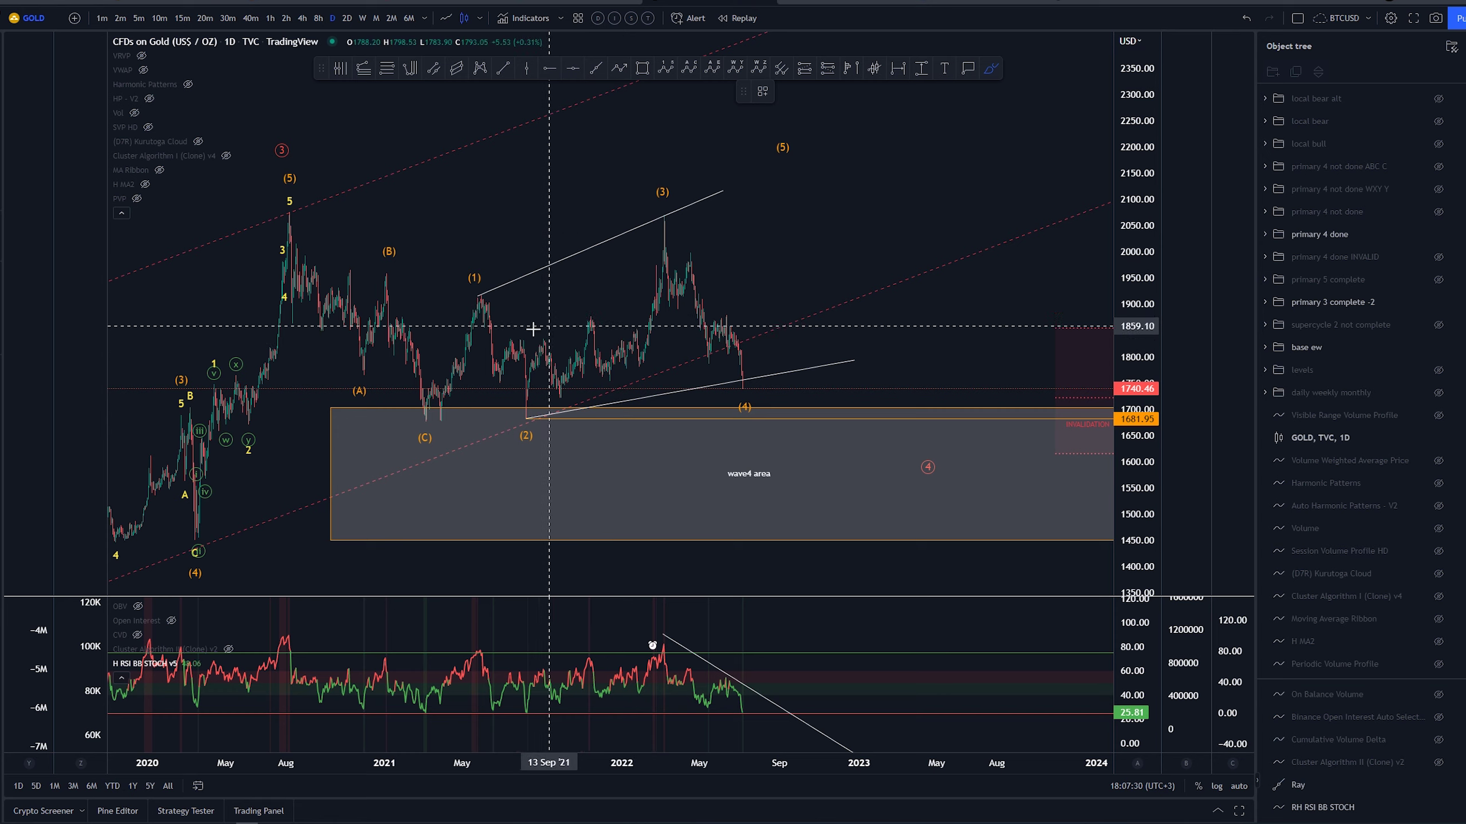
{"action": "mouse_move", "coordinate": [289, 212]}
{"action": "left_mouse_down"}
{"action": "mouse_move", "coordinate": [394, 316]}
{"action": "mouse_move", "coordinate": [428, 426]}
{"action": "left_mouse_up"}
{"action": "key", "text": "ctrl+z"}
Try the circled 4 label directly below the (C) low of March 2021 and undo the move
{"action": "left_click", "coordinate": [927, 466]}
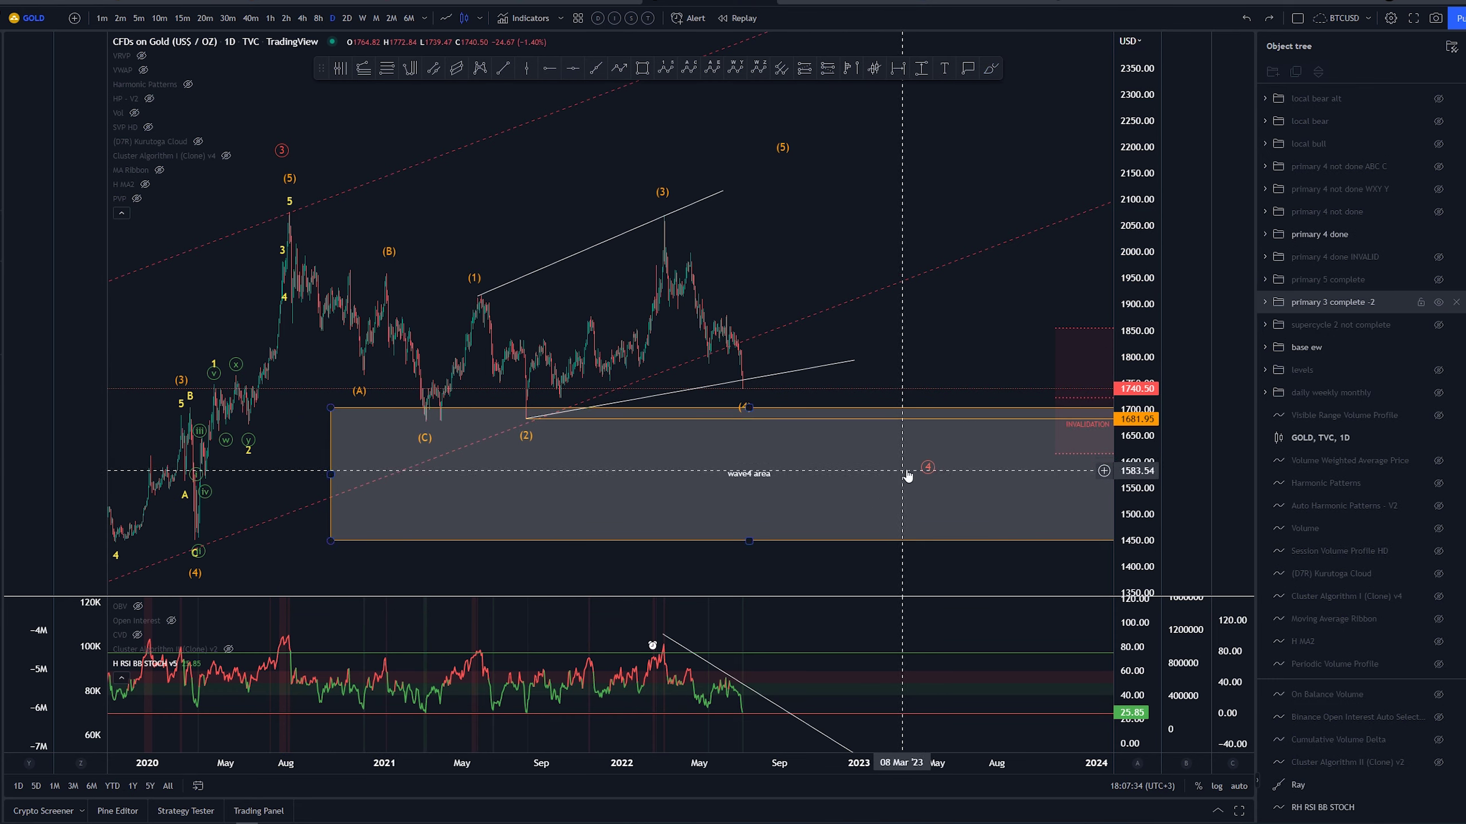
{"action": "left_click_drag", "start_coordinate": [927, 467], "coordinate": [466, 462]}
{"action": "key", "text": "ctrl+z"}
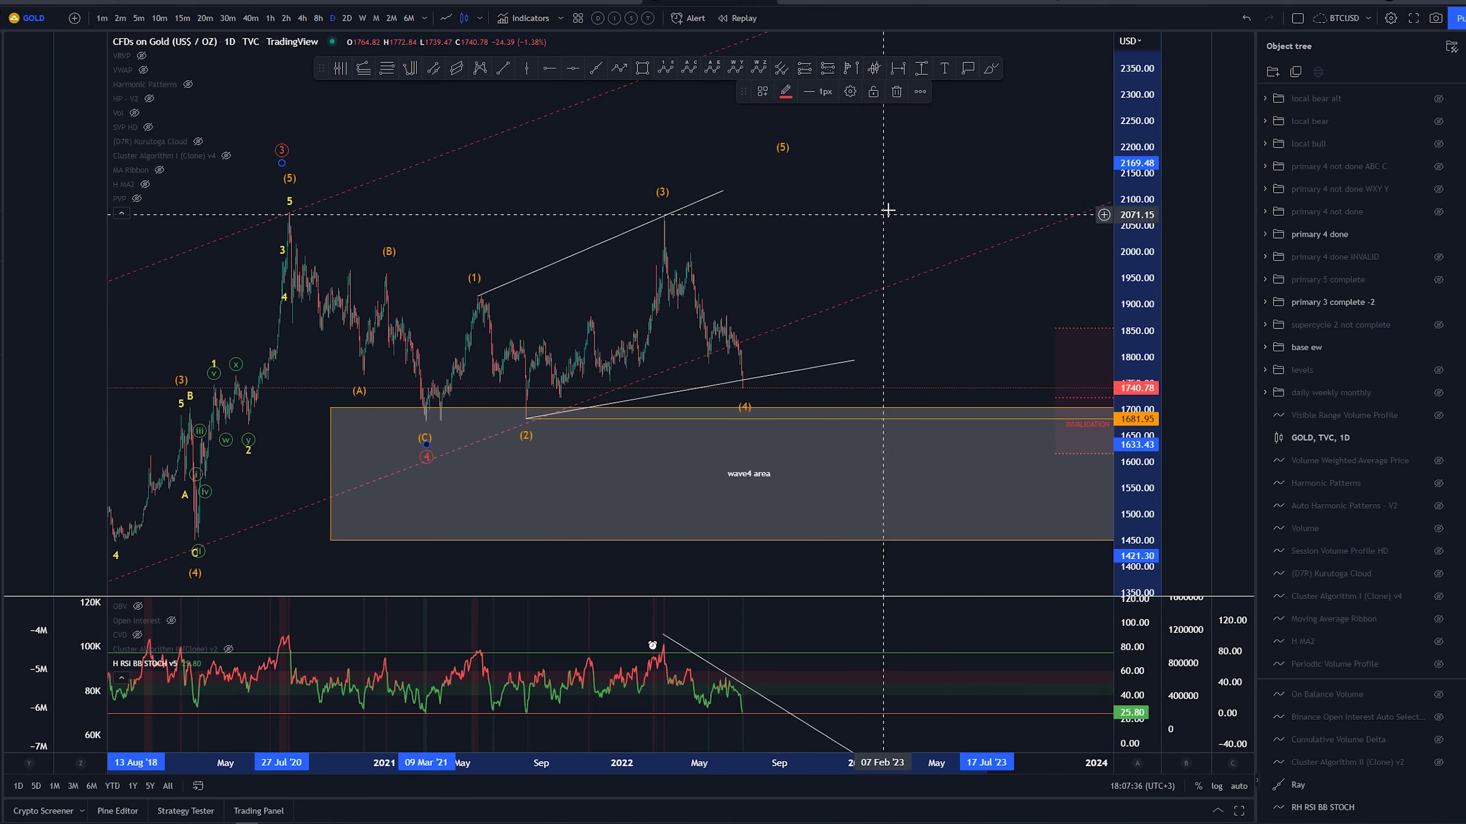
Sketch brush paths from the (C) low through the waves toward (5), mark the (2) low, and undo the strokes
{"action": "left_click", "coordinate": [993, 72]}
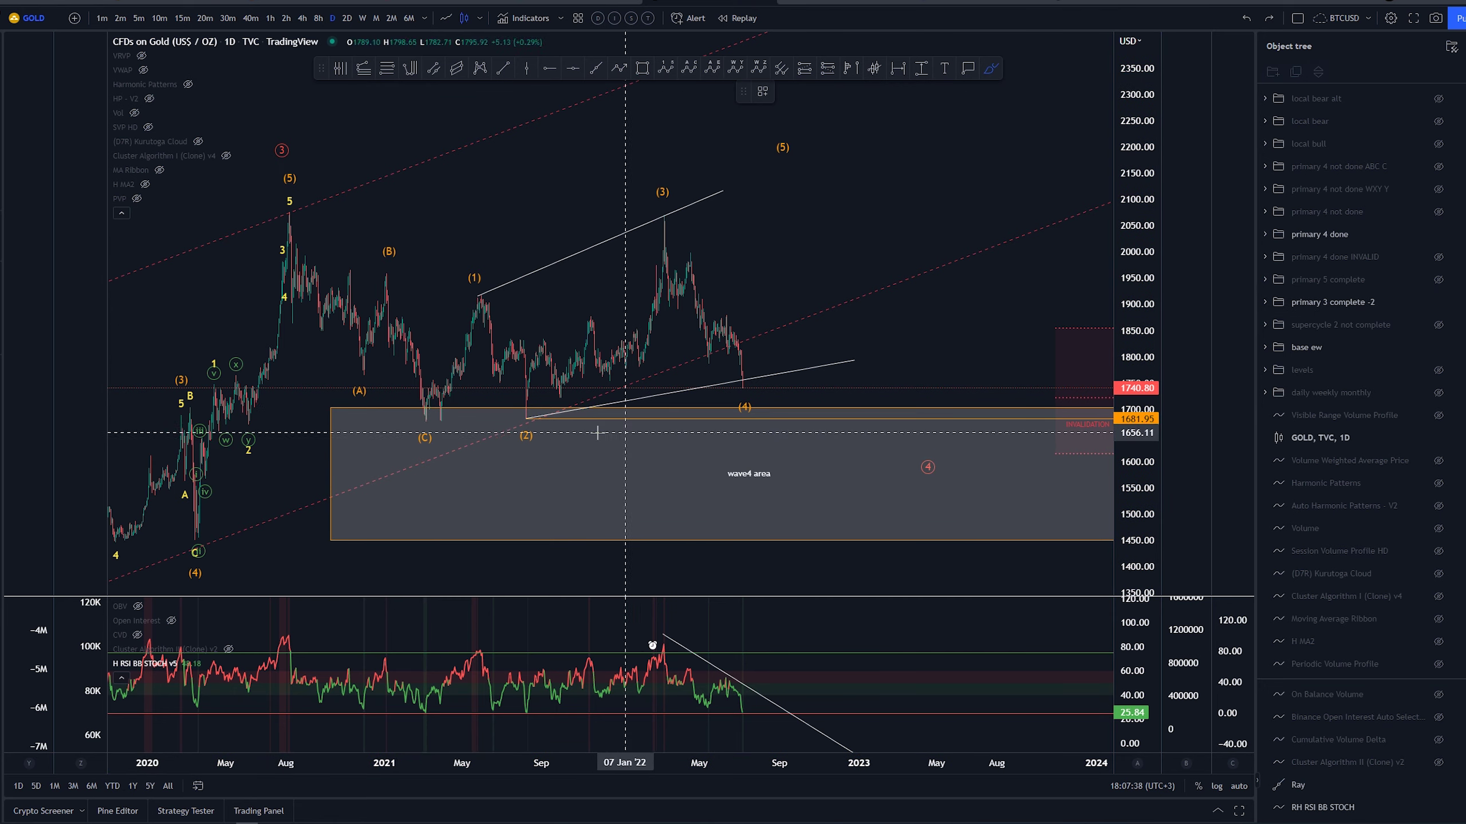
{"action": "mouse_move", "coordinate": [426, 427]}
{"action": "left_mouse_down"}
{"action": "mouse_move", "coordinate": [487, 303]}
{"action": "mouse_move", "coordinate": [557, 399]}
{"action": "mouse_move", "coordinate": [714, 312]}
{"action": "left_mouse_up"}
{"action": "left_click_drag", "start_coordinate": [733, 364], "coordinate": [801, 163]}
{"action": "key", "text": "ctrl+z"}
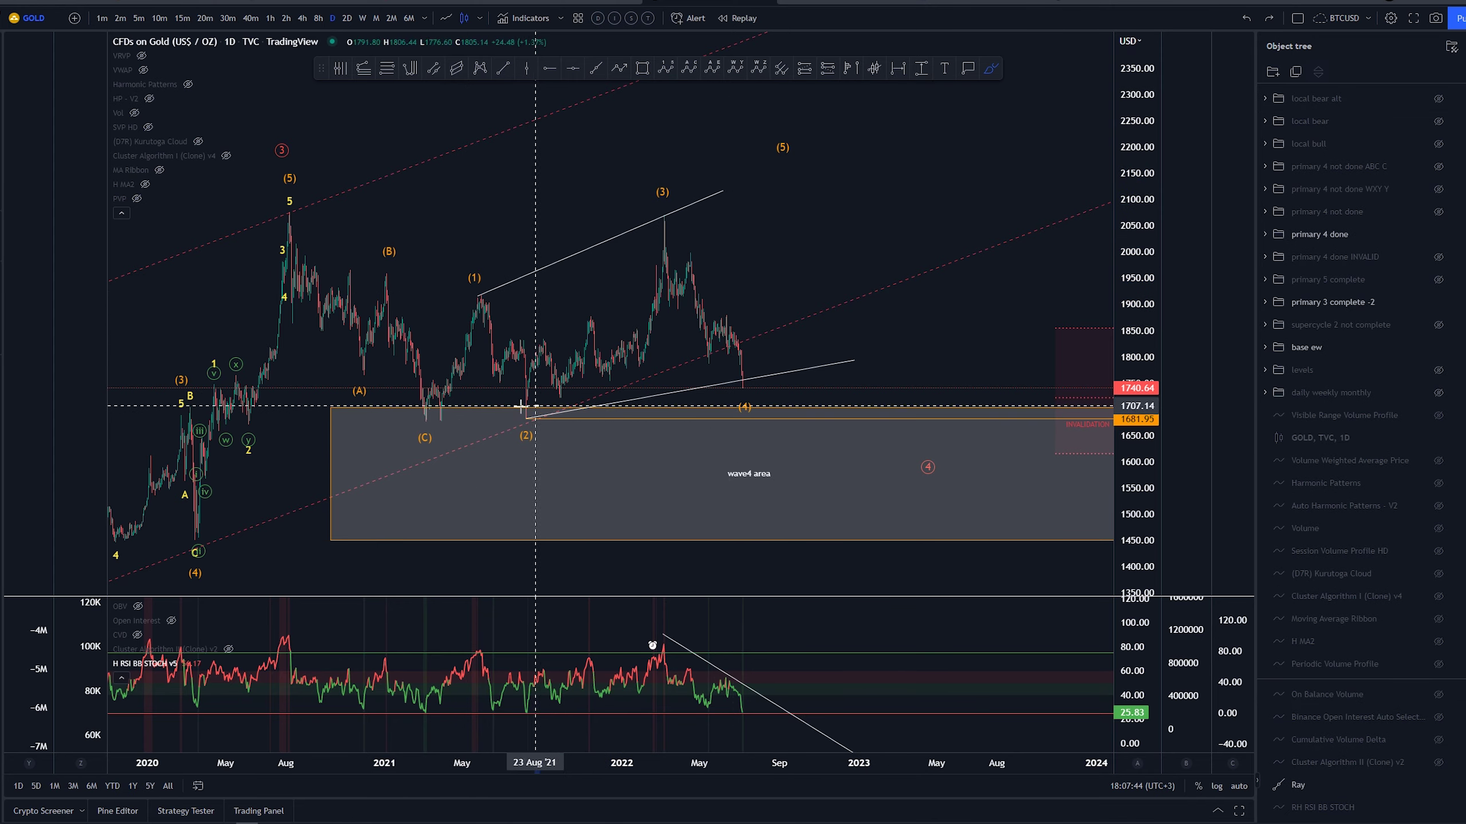
{"action": "left_click_drag", "start_coordinate": [531, 418], "coordinate": [530, 416]}
{"action": "key", "text": "ctrl+z"}
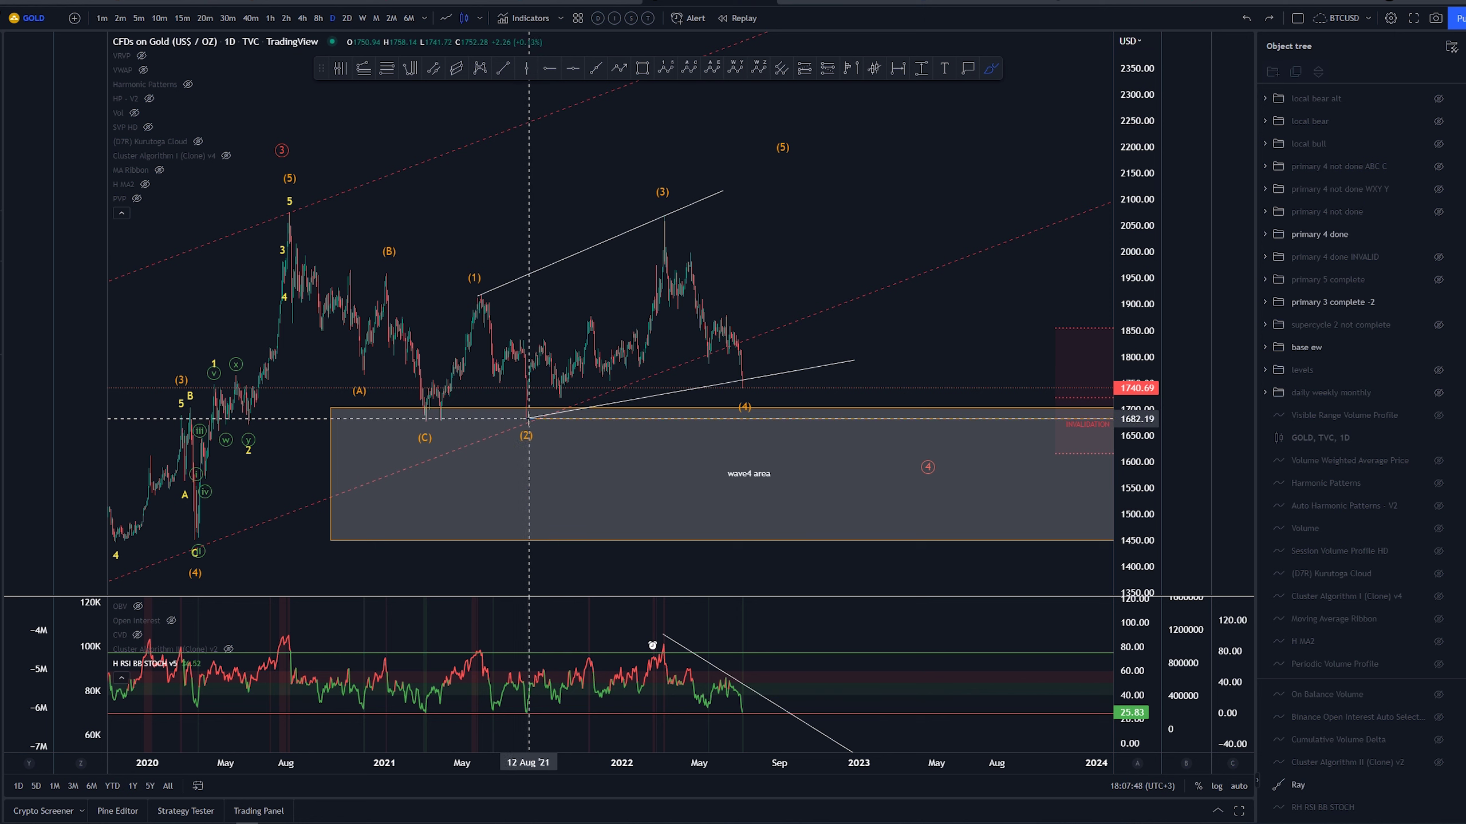
{"action": "key", "text": "Escape"}
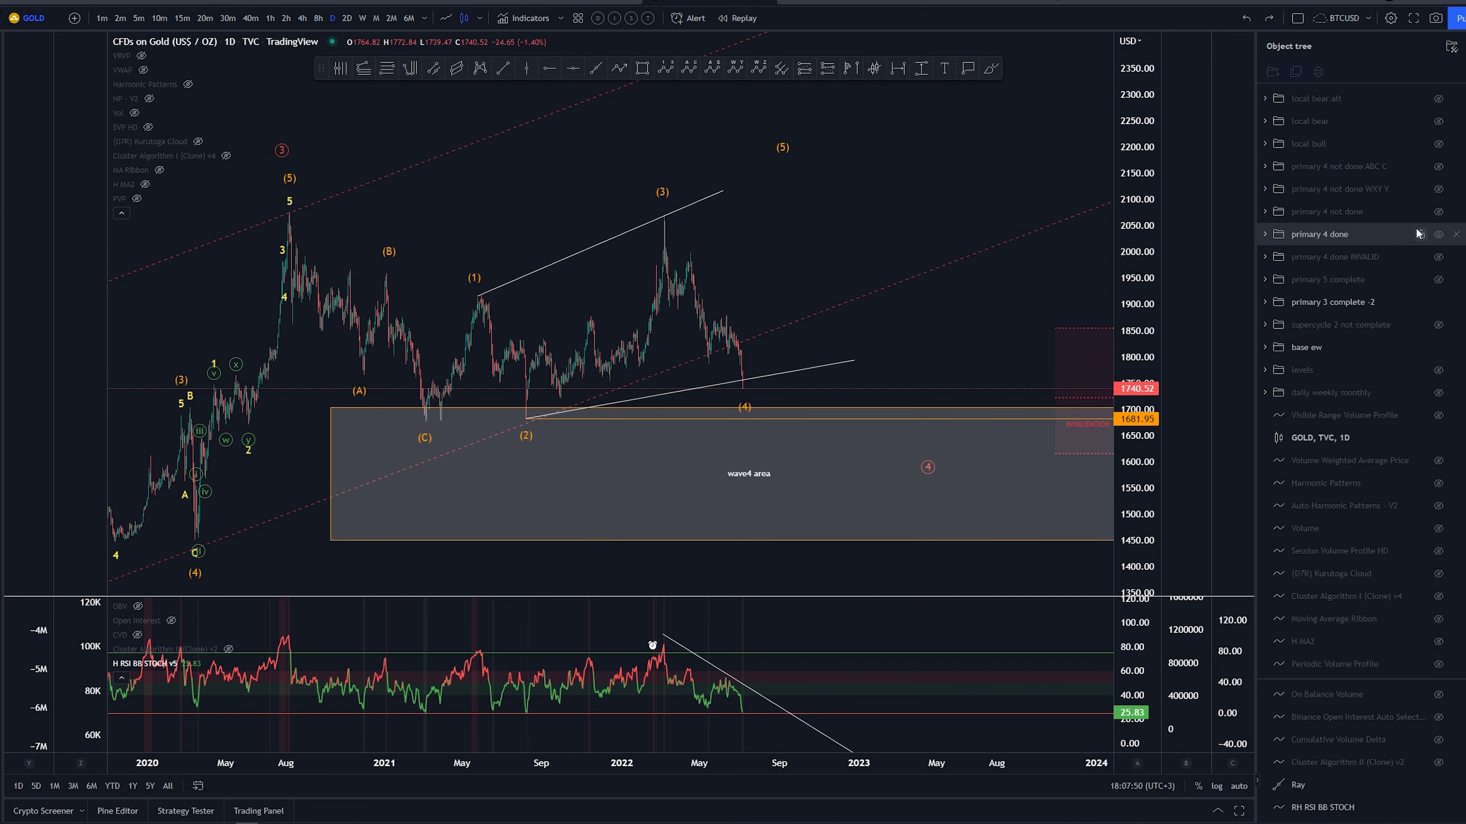
Hide the primary 4 done group and show the primary 4 not done group
{"action": "left_click", "coordinate": [1439, 234]}
{"action": "left_click", "coordinate": [1438, 211]}
{"action": "scroll", "coordinate": [789, 207], "scroll_direction": "down", "scroll_amount": 3}
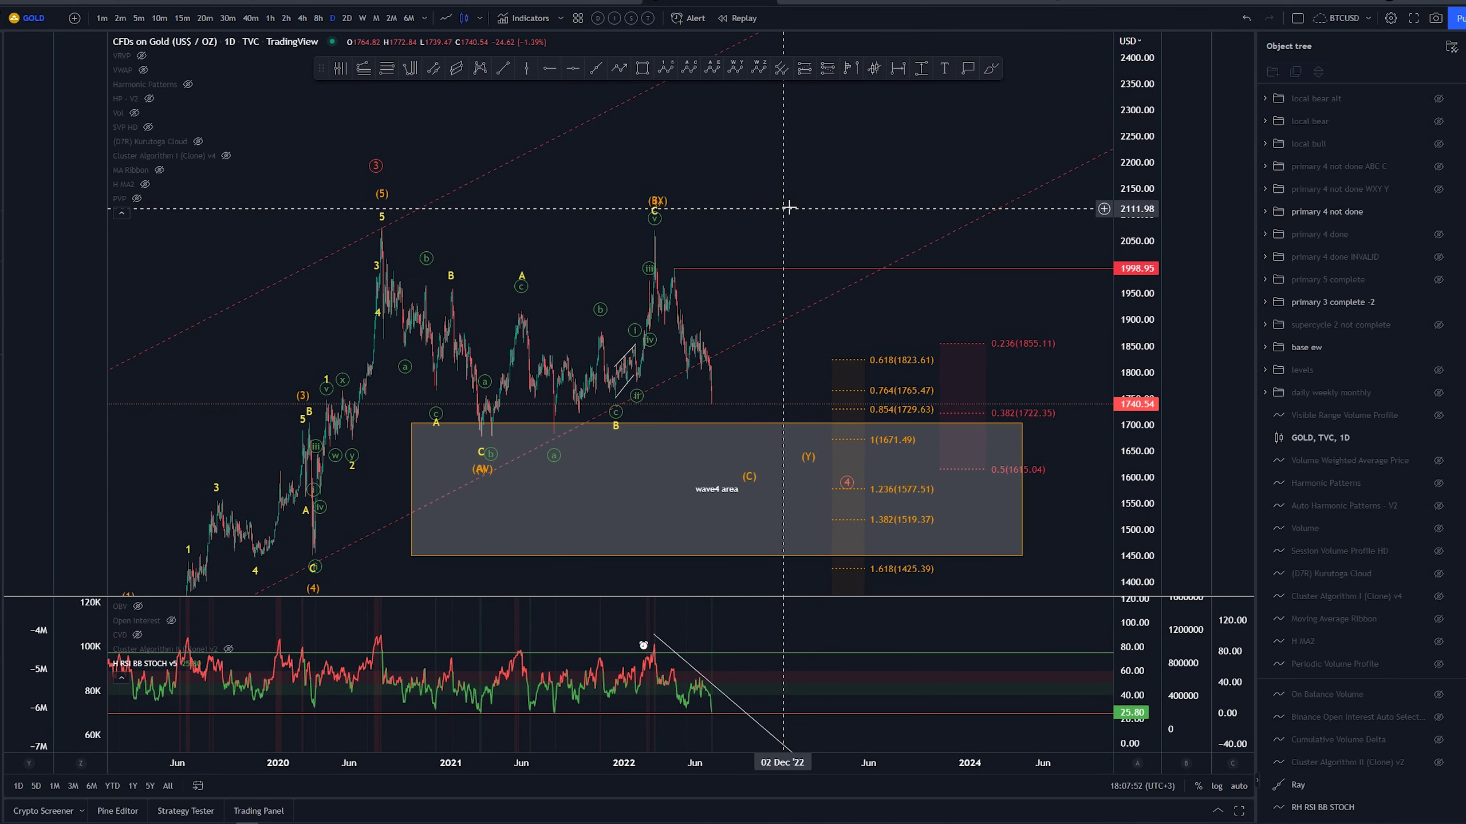
{"action": "scroll", "coordinate": [884, 311], "scroll_direction": "up", "scroll_amount": 3}
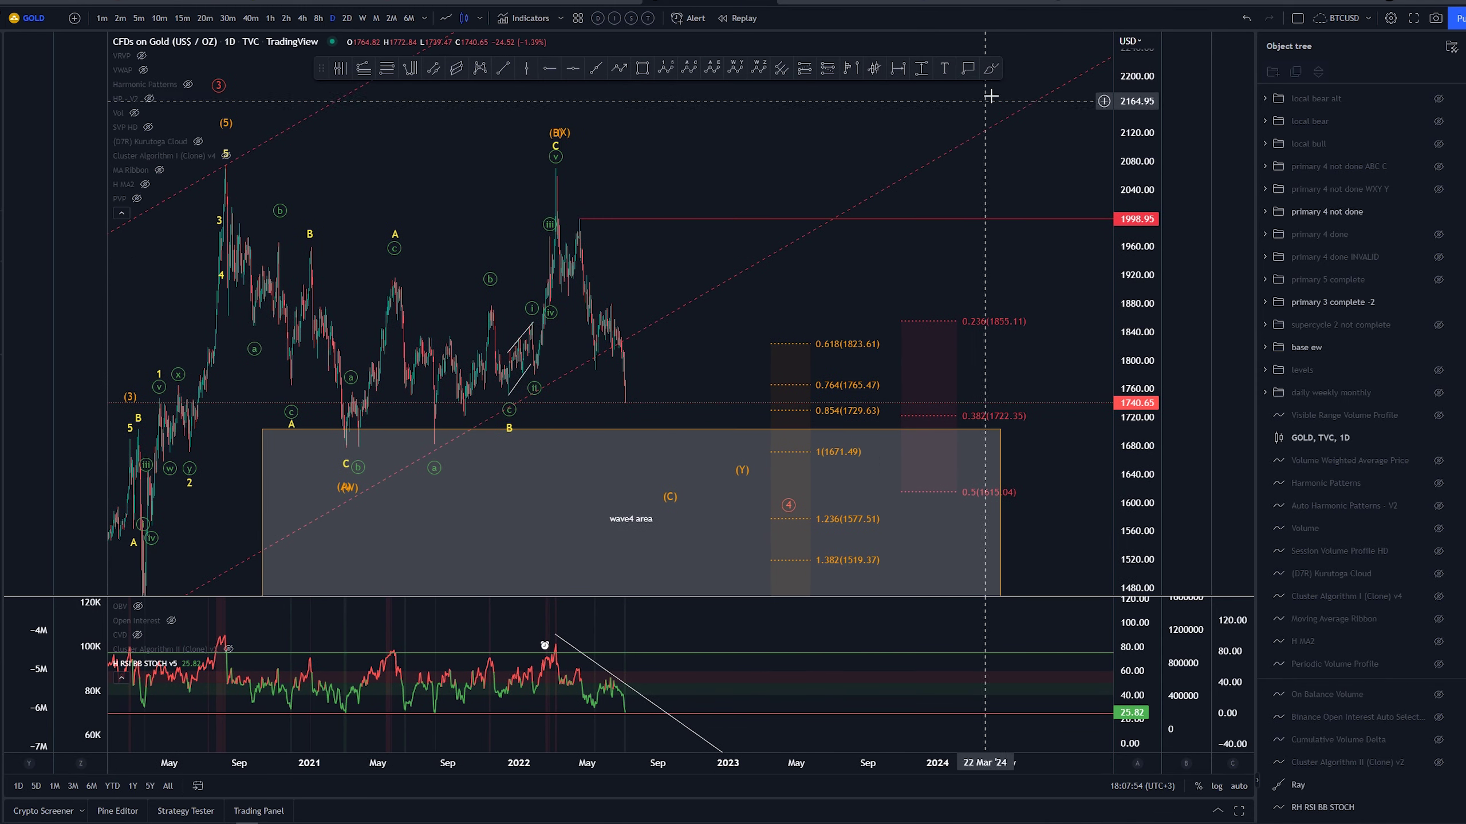
Trace the unfinished correction from the 2020 high into the wave4 area with the brush and undo the stroke
{"action": "left_click", "coordinate": [991, 71]}
{"action": "mouse_move", "coordinate": [223, 170]}
{"action": "left_mouse_down"}
{"action": "mouse_move", "coordinate": [327, 438]}
{"action": "mouse_move", "coordinate": [451, 307]}
{"action": "mouse_move", "coordinate": [723, 454]}
{"action": "left_mouse_up"}
{"action": "key", "text": "ctrl+z"}
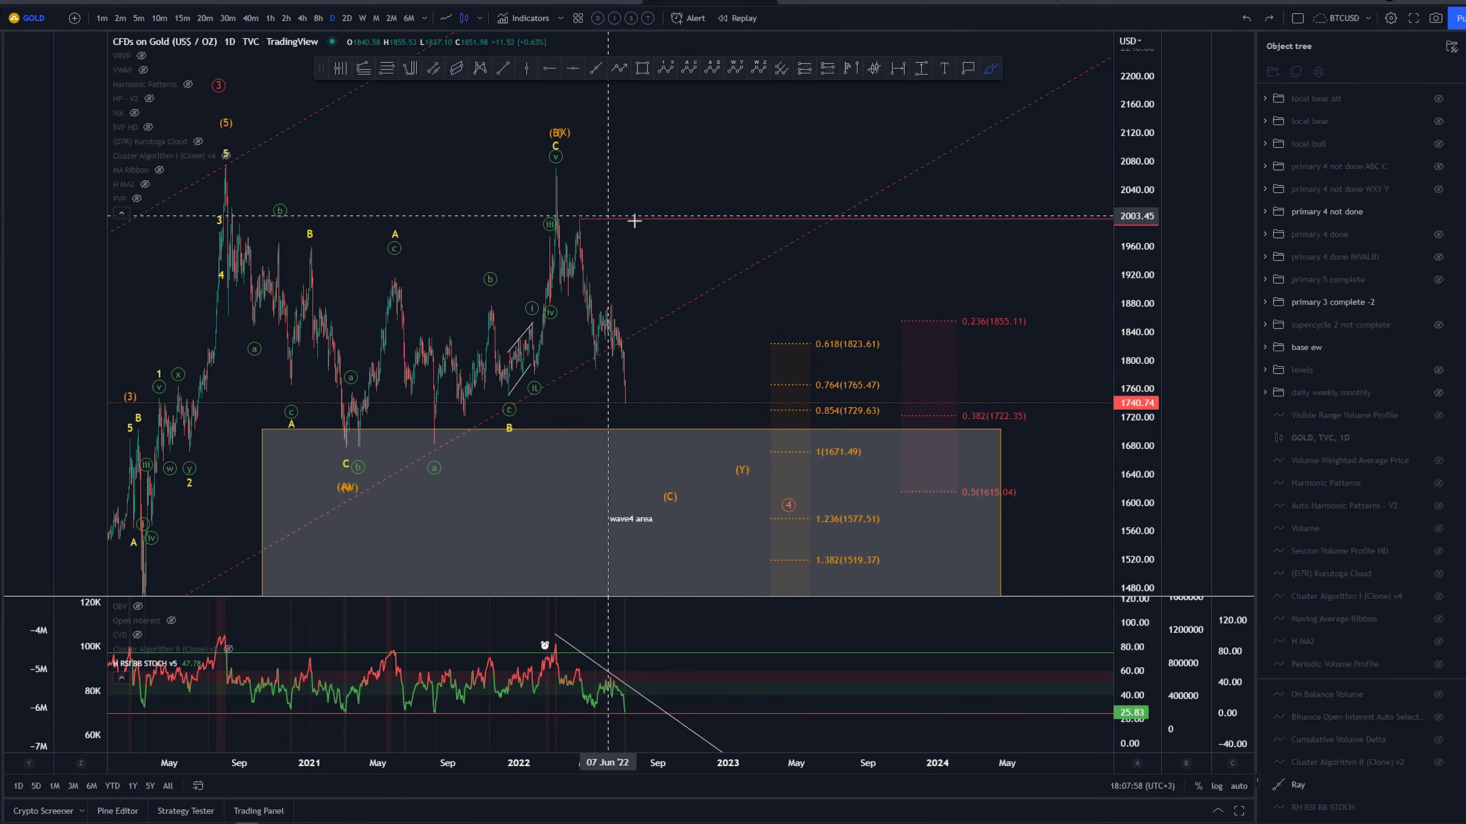
Move the circled 4 label to about 1685 in October 2022, inside the wave4 area
{"action": "scroll", "coordinate": [750, 364], "scroll_direction": "up", "scroll_amount": 3}
{"action": "left_click_drag", "start_coordinate": [727, 369], "coordinate": [782, 366]}
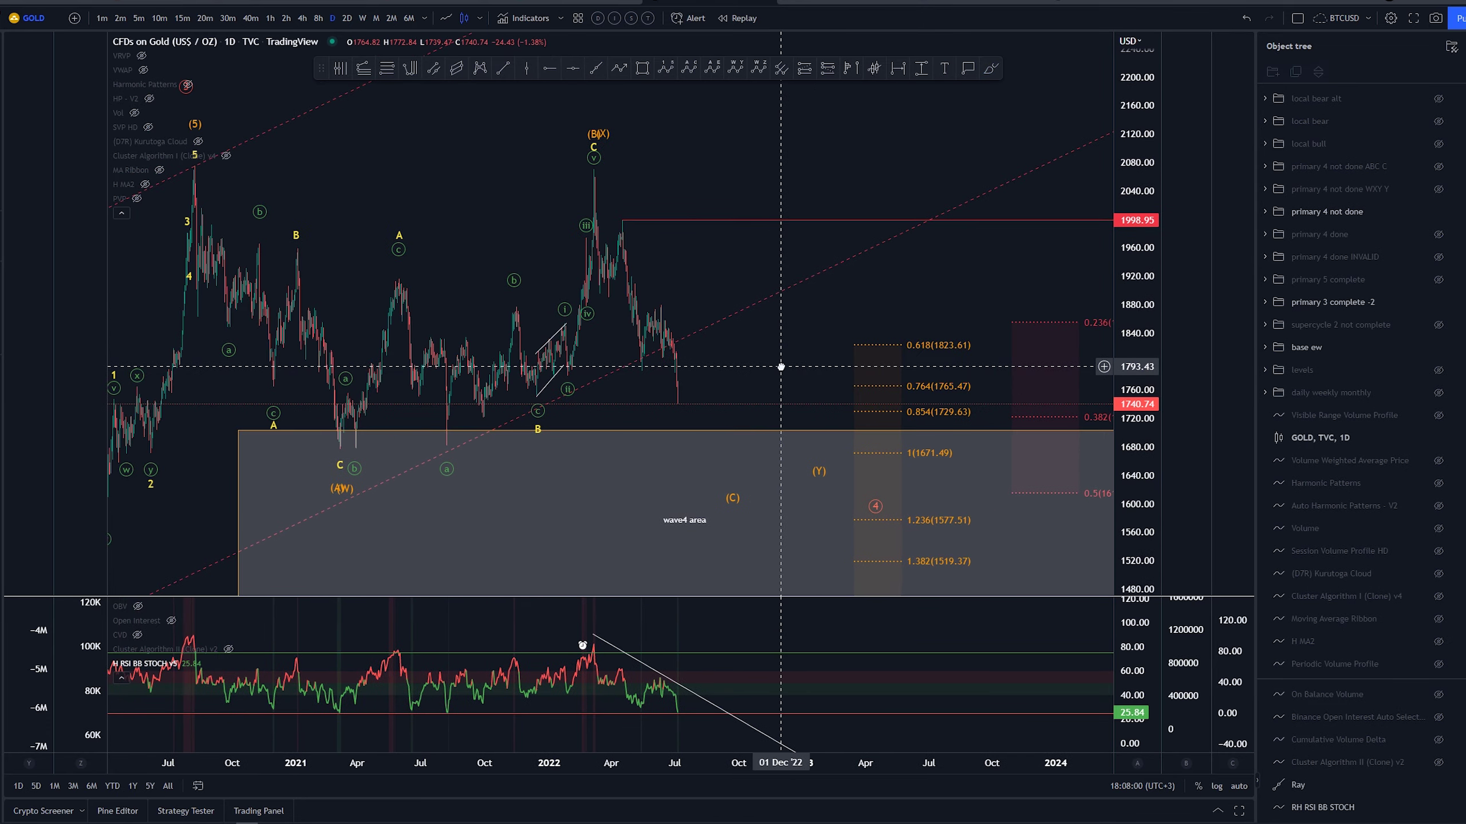
{"action": "mouse_move", "coordinate": [874, 507]}
{"action": "left_mouse_down"}
{"action": "mouse_move", "coordinate": [808, 412]}
{"action": "mouse_move", "coordinate": [748, 444]}
{"action": "left_mouse_up"}
{"action": "left_click", "coordinate": [766, 450]}
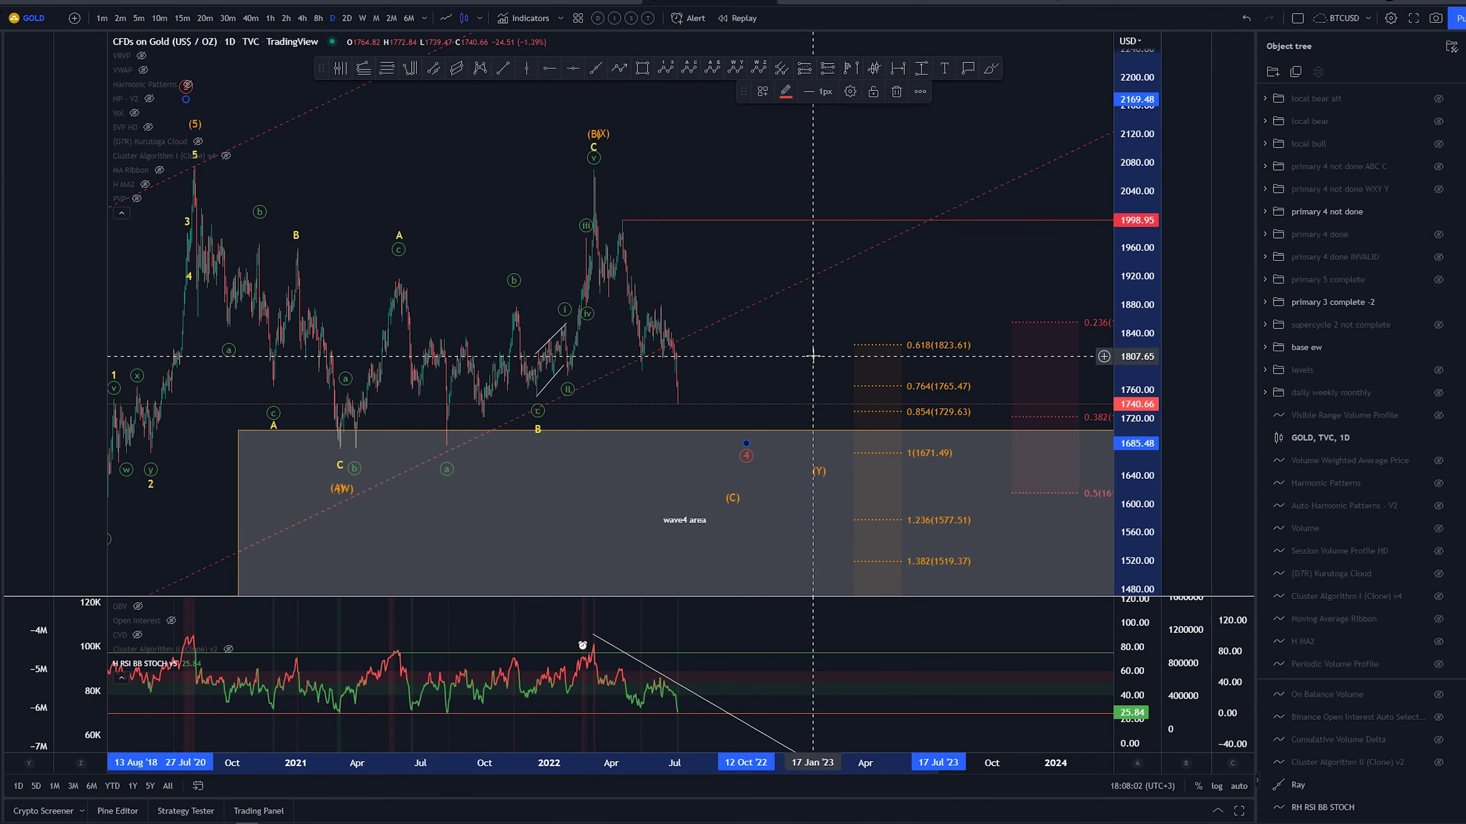
{"action": "scroll", "coordinate": [707, 365], "scroll_direction": "down", "scroll_amount": 5}
{"action": "left_click_drag", "start_coordinate": [708, 365], "coordinate": [694, 365]}
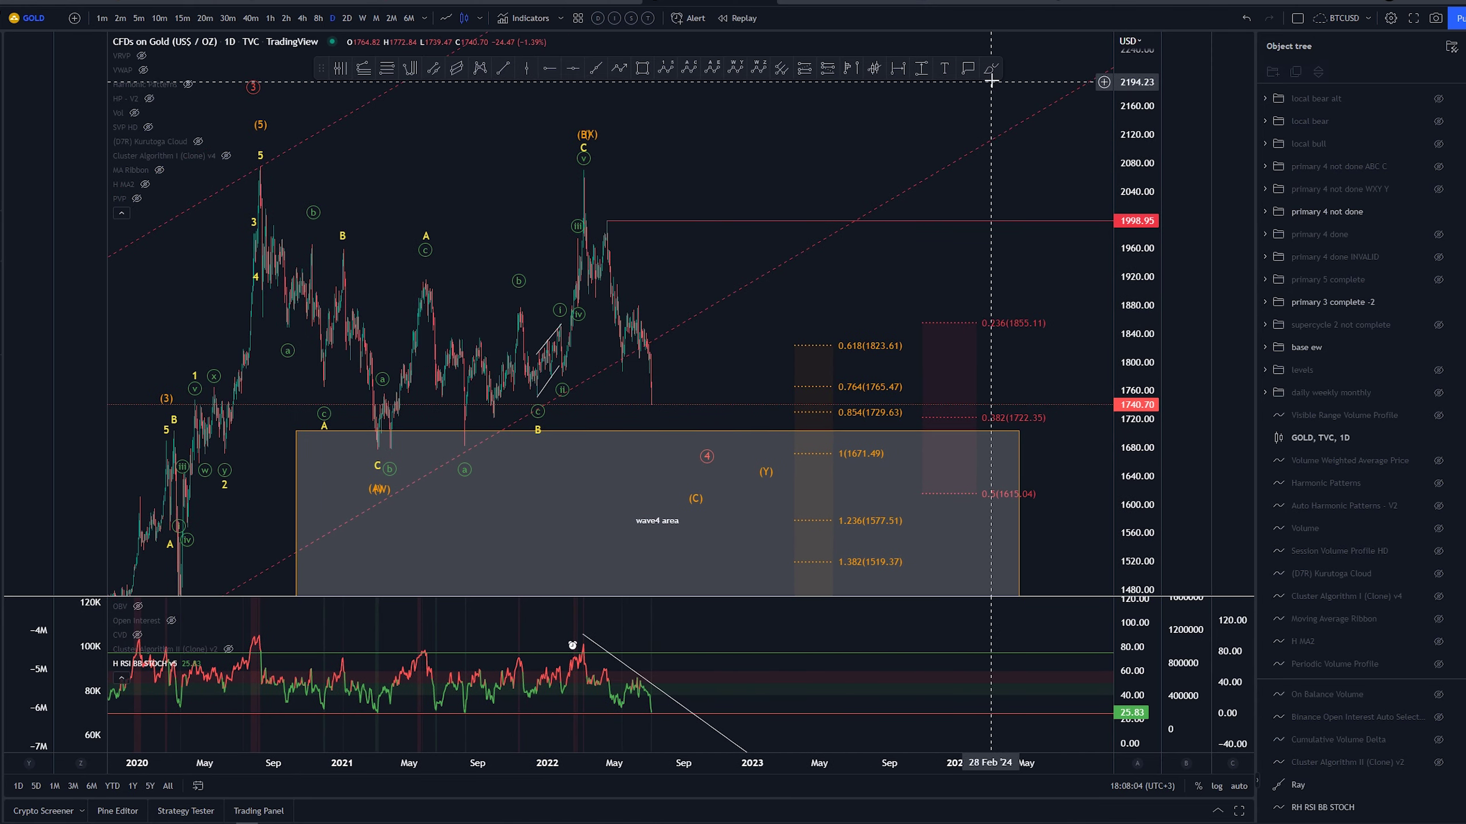
Trace the correction from the 2020 high into the wave4 area and the rise from the 2021 low, undoing each brush stroke
{"action": "mouse_move", "coordinate": [262, 165]}
{"action": "left_mouse_down"}
{"action": "mouse_move", "coordinate": [375, 427]}
{"action": "mouse_move", "coordinate": [585, 170]}
{"action": "mouse_move", "coordinate": [737, 481]}
{"action": "left_mouse_up"}
{"action": "key", "text": "ctrl+z"}
{"action": "mouse_move", "coordinate": [386, 431]}
{"action": "left_mouse_down"}
{"action": "mouse_move", "coordinate": [407, 434]}
{"action": "mouse_move", "coordinate": [419, 321]}
{"action": "mouse_move", "coordinate": [550, 204]}
{"action": "mouse_move", "coordinate": [551, 180]}
{"action": "left_mouse_up"}
{"action": "key", "text": "ctrl+z"}
{"action": "key", "text": "ctrl+z"}
{"action": "mouse_move", "coordinate": [388, 444]}
{"action": "left_mouse_down"}
{"action": "mouse_move", "coordinate": [557, 419]}
{"action": "mouse_move", "coordinate": [563, 207]}
{"action": "left_mouse_up"}
{"action": "key", "text": "ctrl+z"}
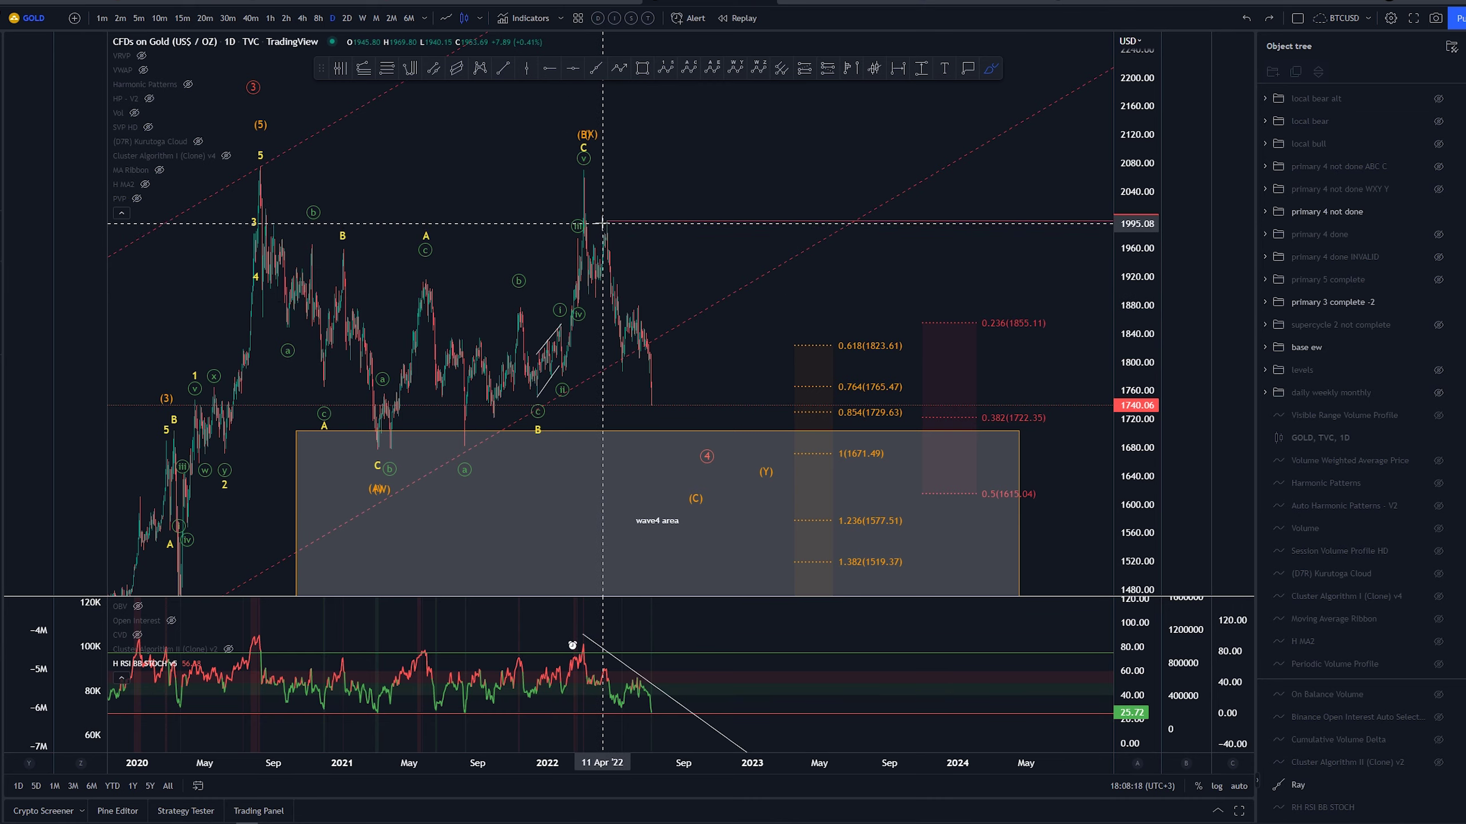
Brush over the decline from the April 2022 high and underline the early-2021 low, undoing both marks
{"action": "left_click_drag", "start_coordinate": [603, 225], "coordinate": [632, 369]}
{"action": "key", "text": "ctrl+z"}
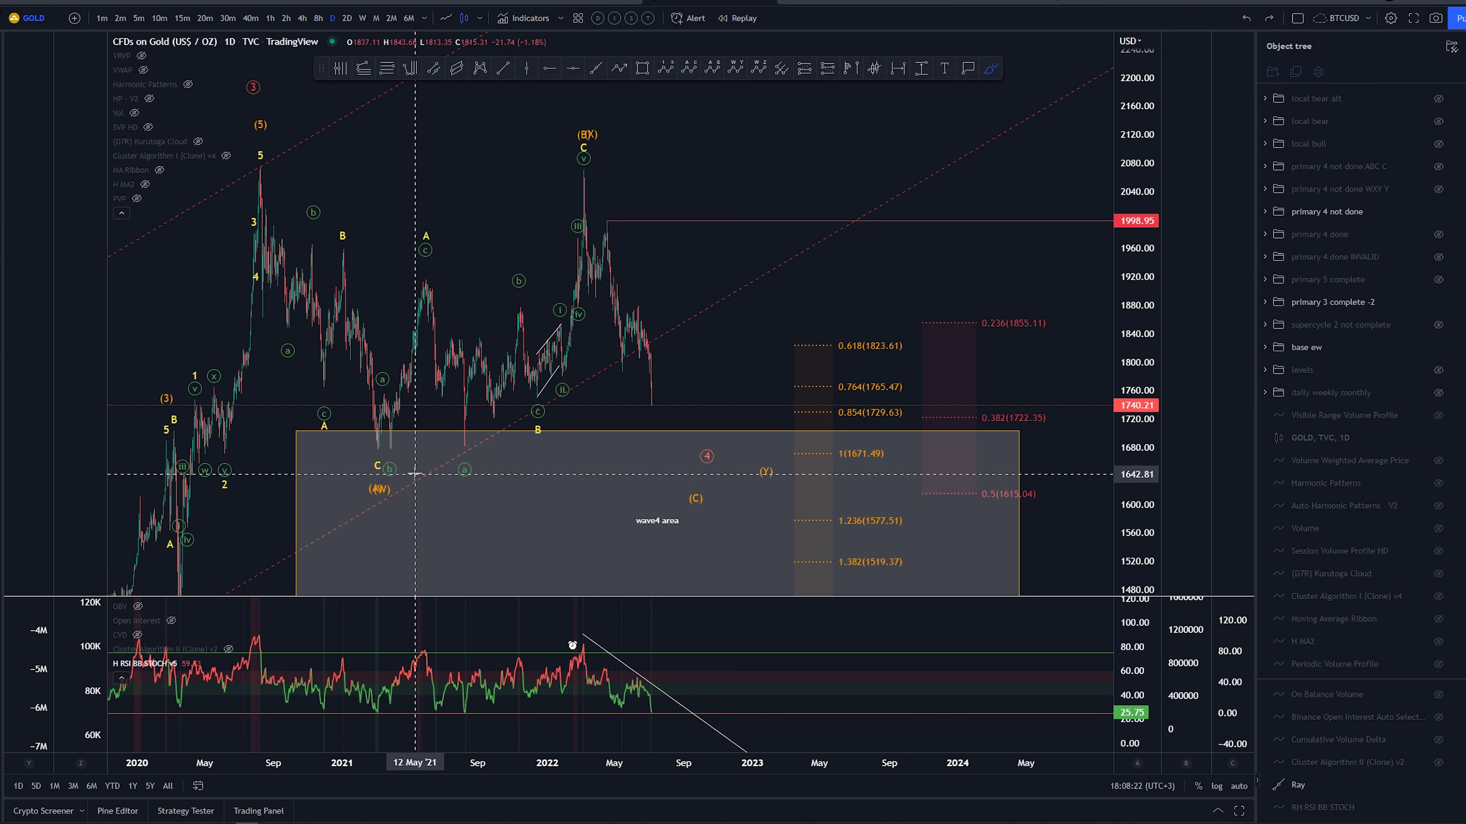
{"action": "left_click_drag", "start_coordinate": [397, 445], "coordinate": [374, 446]}
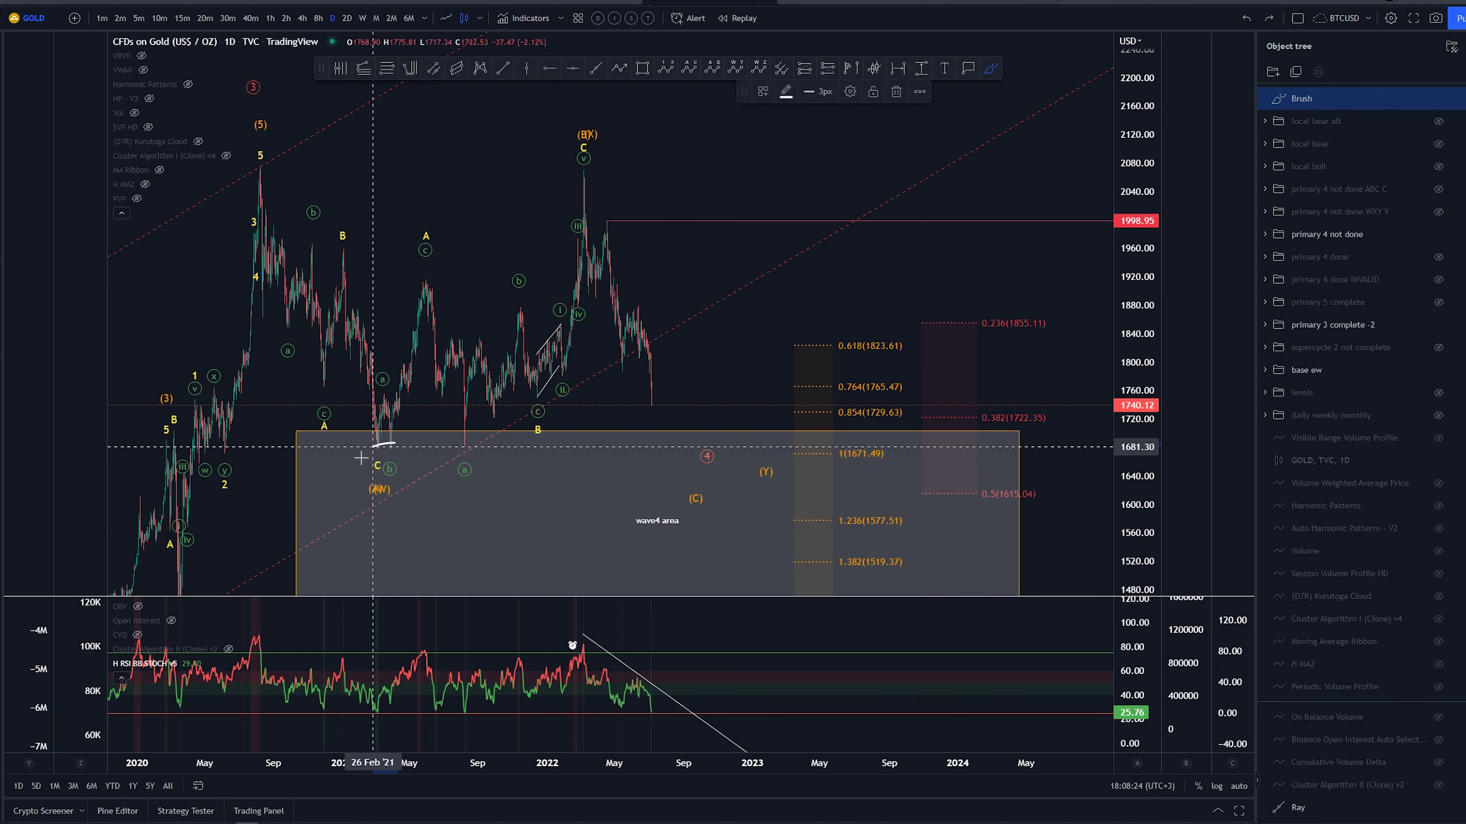
{"action": "key", "text": "ctrl+z"}
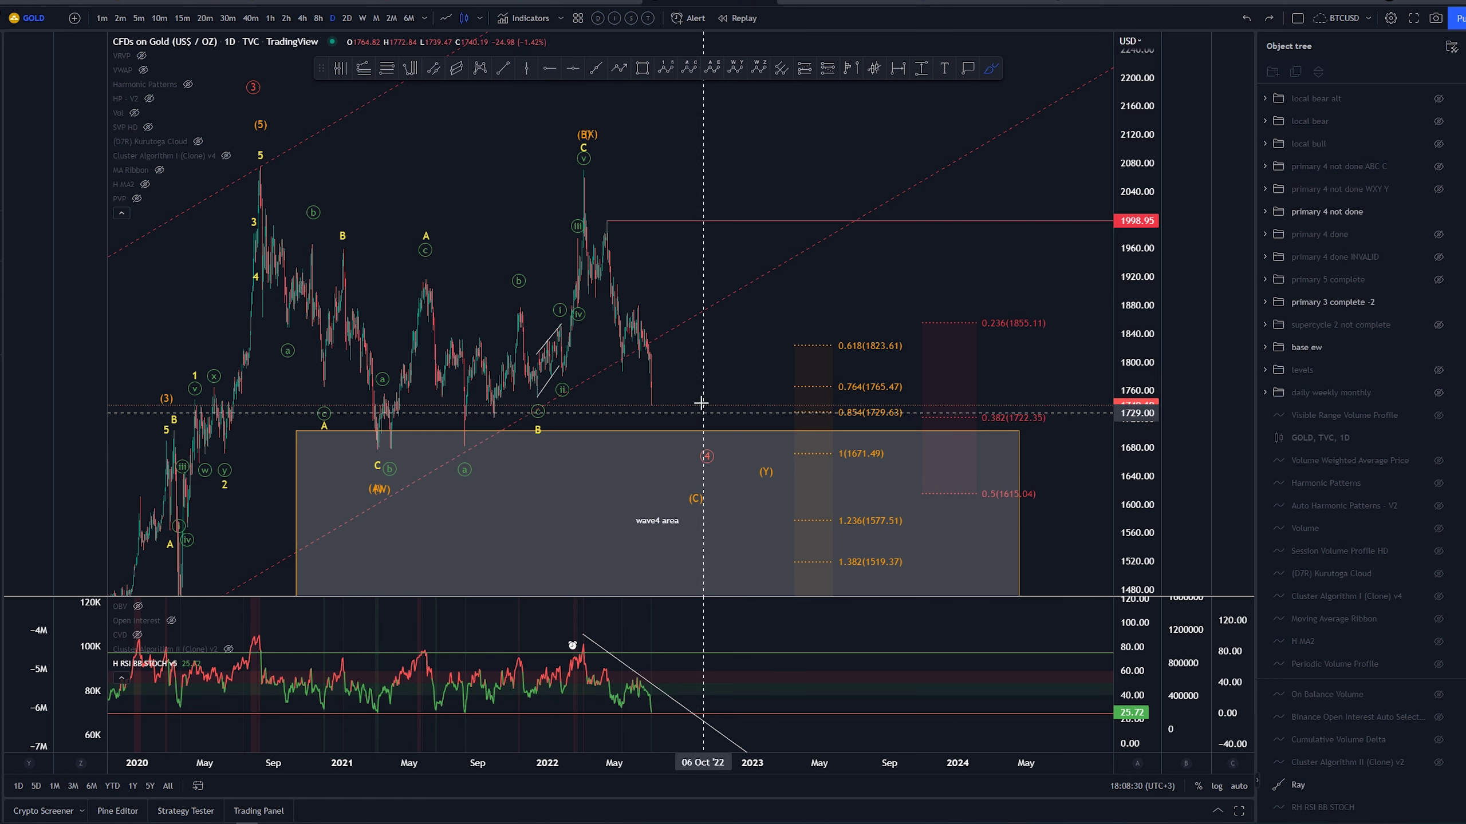
Retrace the correction from the 2020 high, circle its first decline and the early-2021 low, and undo each brush mark
{"action": "mouse_move", "coordinate": [261, 167]}
{"action": "left_mouse_down"}
{"action": "mouse_move", "coordinate": [449, 388]}
{"action": "mouse_move", "coordinate": [729, 414]}
{"action": "left_mouse_up"}
{"action": "key", "text": "ctrl+z"}
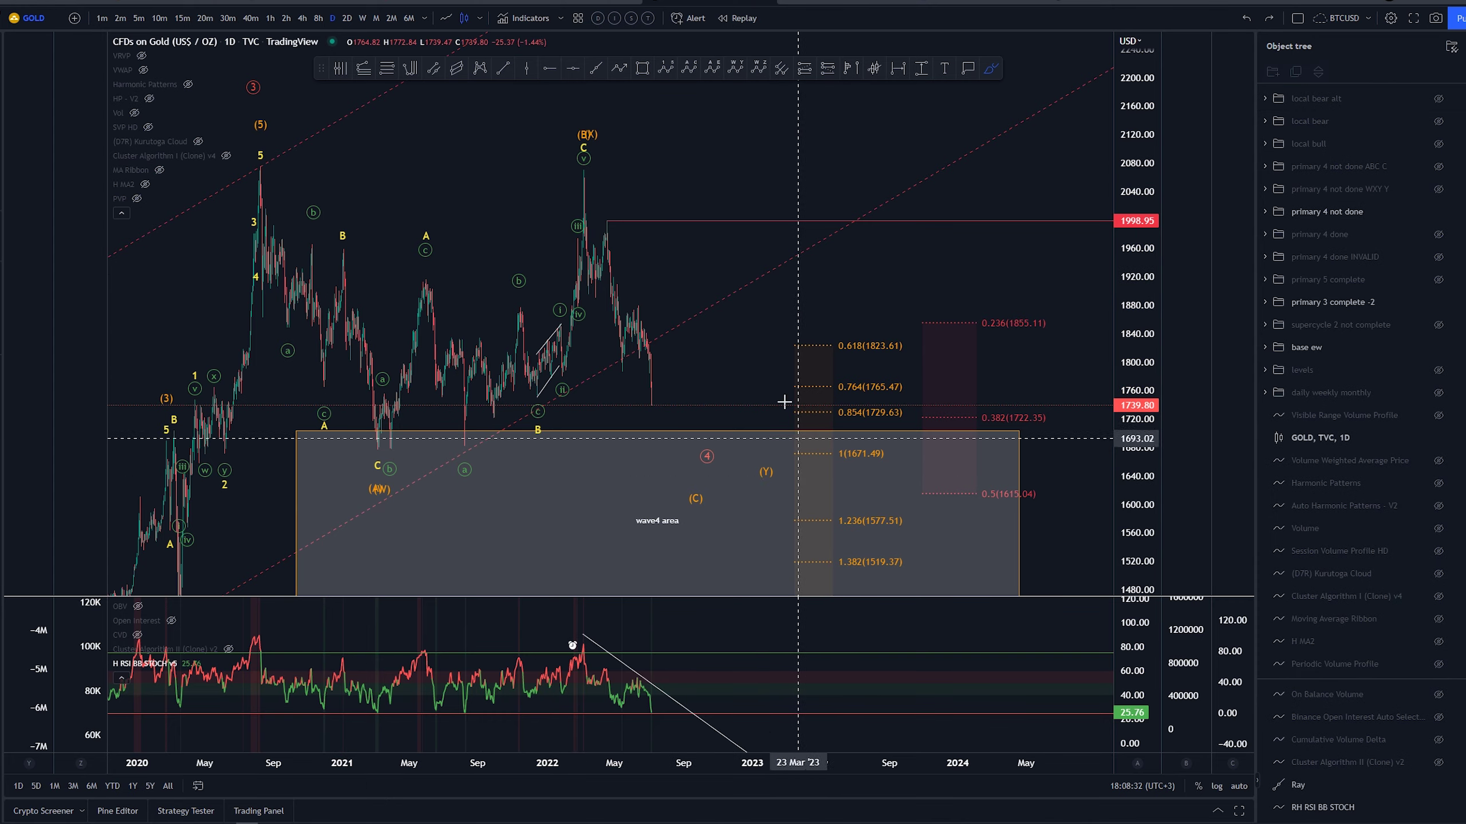
{"action": "mouse_move", "coordinate": [259, 170]}
{"action": "left_mouse_down"}
{"action": "mouse_move", "coordinate": [393, 399]}
{"action": "mouse_move", "coordinate": [264, 173]}
{"action": "left_mouse_up"}
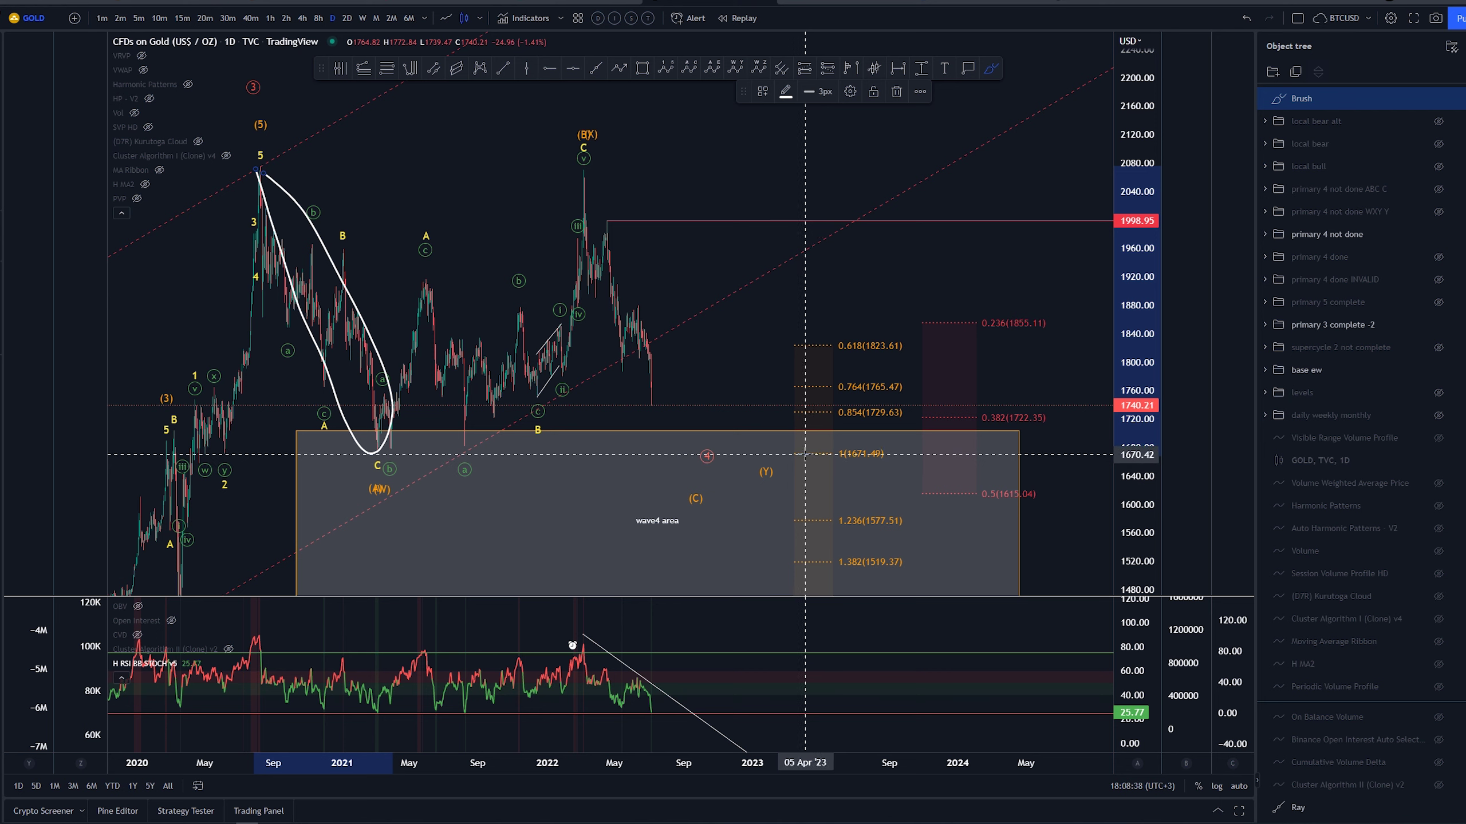
{"action": "key", "text": "ctrl+z"}
{"action": "mouse_move", "coordinate": [397, 446]}
{"action": "left_mouse_down"}
{"action": "mouse_move", "coordinate": [367, 443]}
{"action": "mouse_move", "coordinate": [390, 443]}
{"action": "left_mouse_up"}
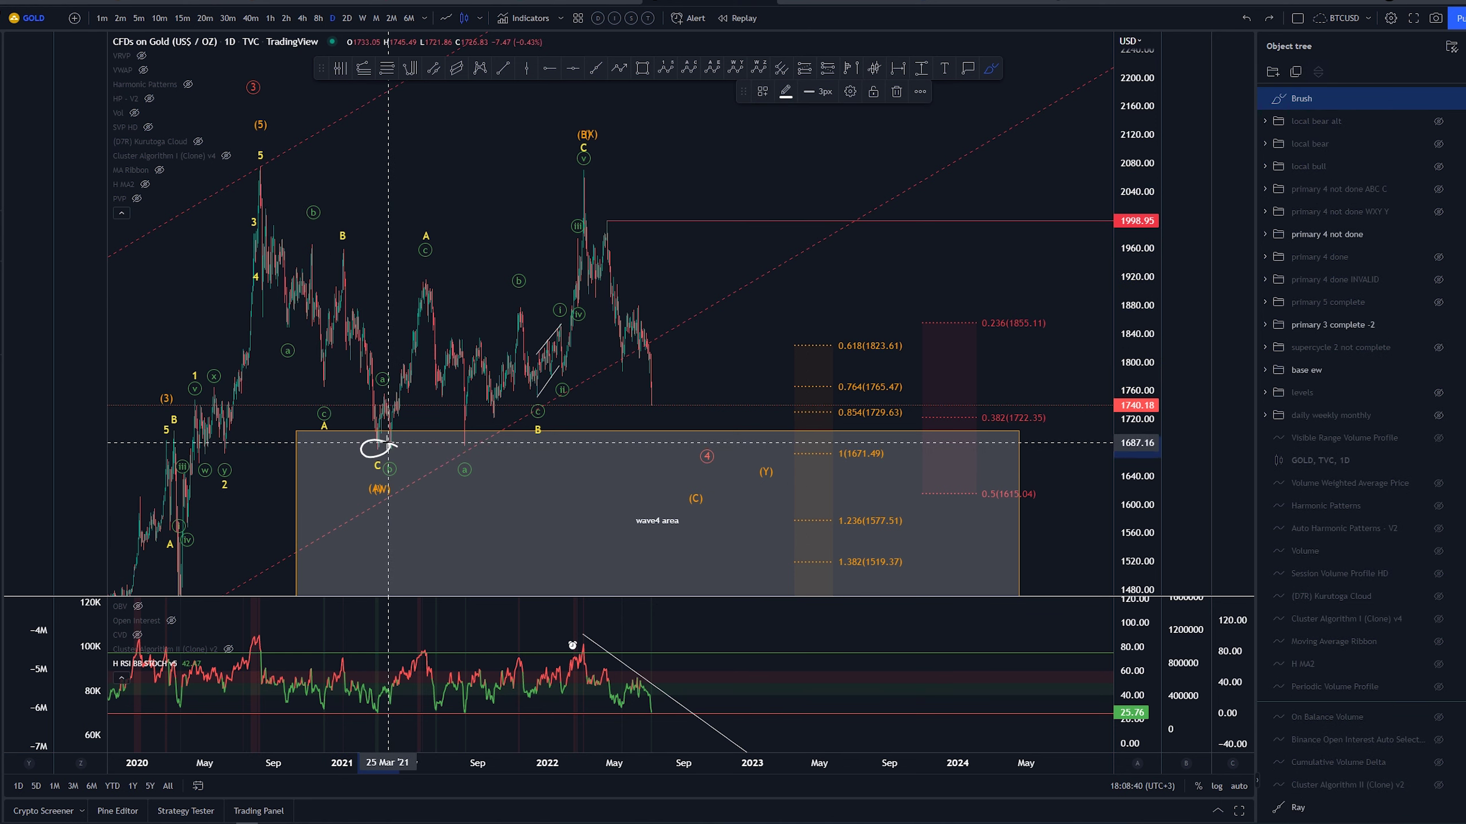
{"action": "key", "text": "ctrl+z"}
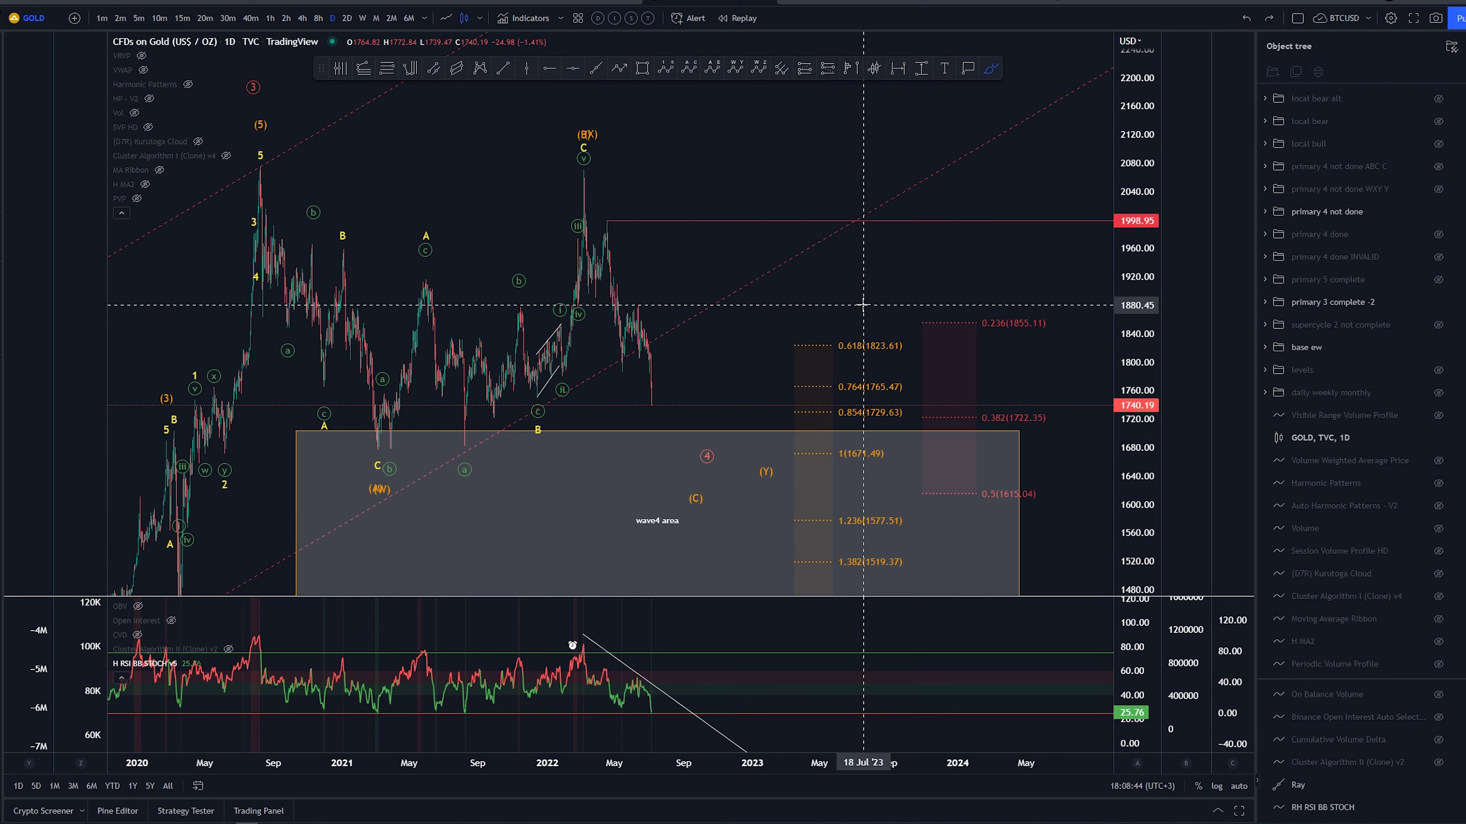
Leave the brush and show the primary 4 not done WXY Y group alongside primary 4 not done
{"action": "scroll", "coordinate": [888, 263], "scroll_direction": "up", "scroll_amount": 1}
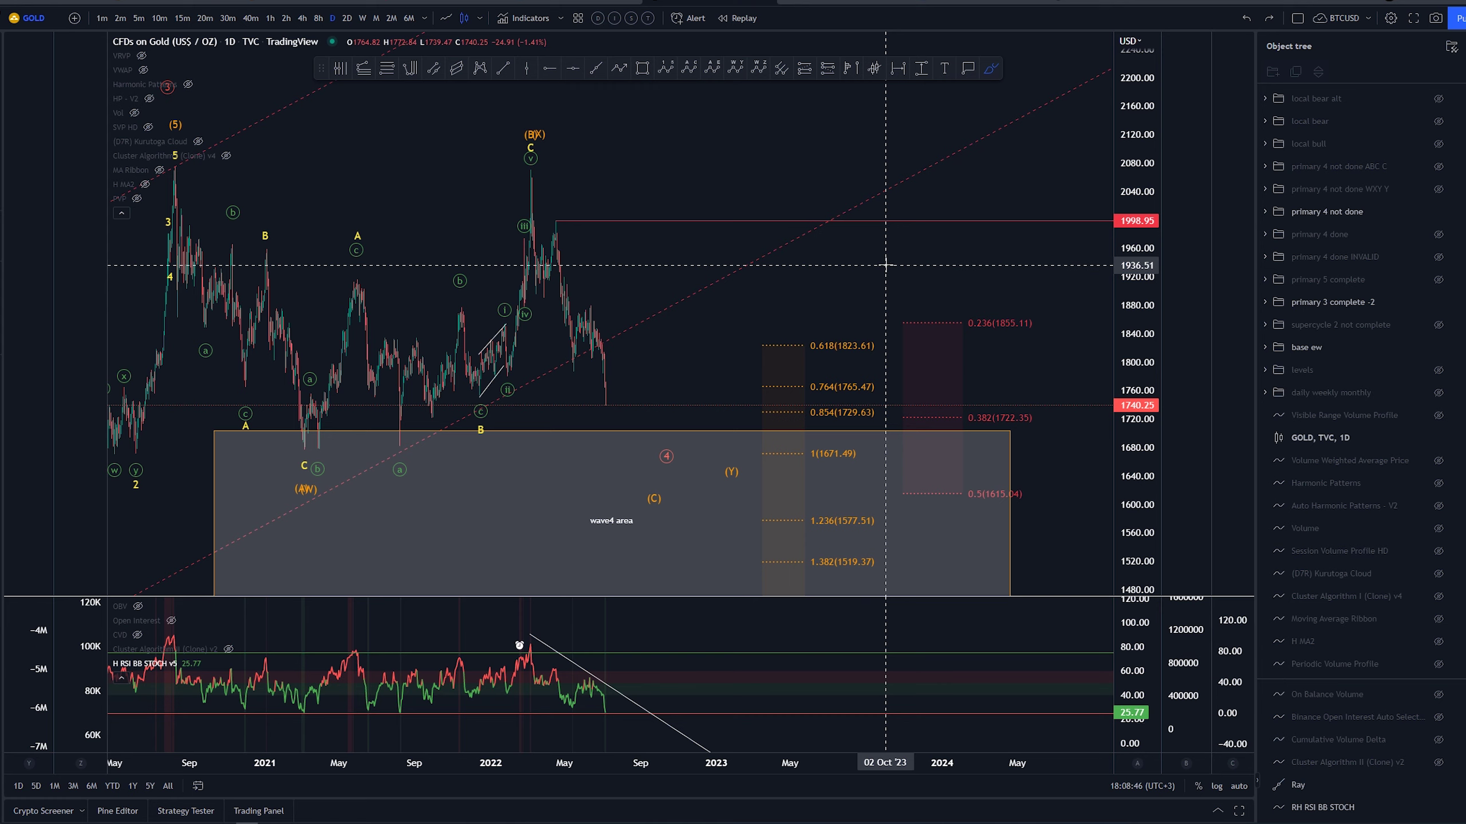
{"action": "key", "text": "Escape"}
{"action": "mouse_move", "coordinate": [854, 269]}
{"action": "left_mouse_down"}
{"action": "mouse_move", "coordinate": [969, 272]}
{"action": "mouse_move", "coordinate": [873, 309]}
{"action": "mouse_move", "coordinate": [870, 322]}
{"action": "mouse_move", "coordinate": [899, 325]}
{"action": "left_mouse_up"}
{"action": "left_click", "coordinate": [1438, 190]}
{"action": "scroll", "coordinate": [900, 328], "scroll_direction": "up", "scroll_amount": 2}
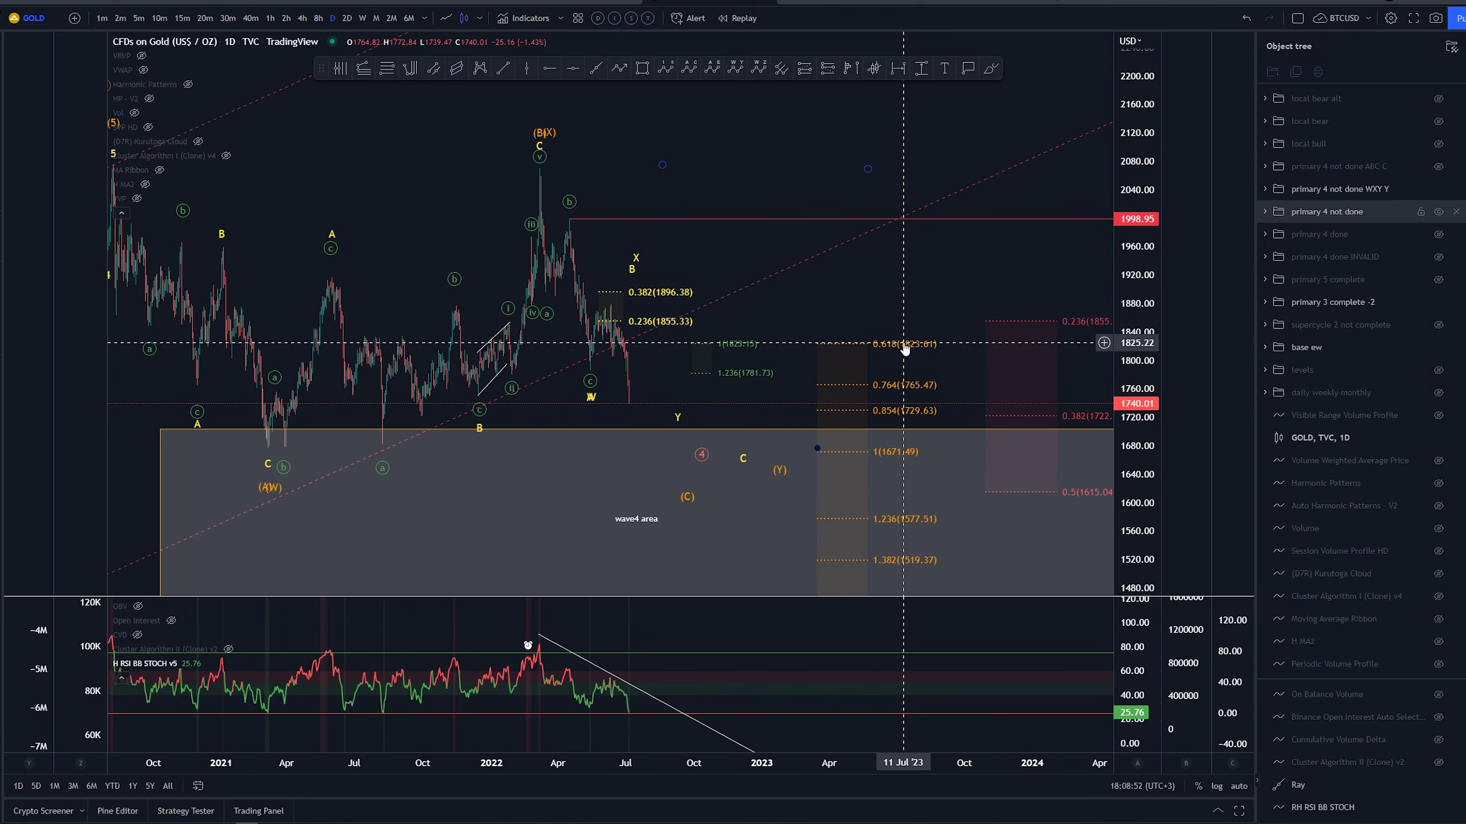
Brush over the decline from the March 2022 high through its b rebound to the May 2022 low
{"action": "left_click_drag", "start_coordinate": [1150, 342], "coordinate": [1149, 285]}
{"action": "mouse_move", "coordinate": [934, 302]}
{"action": "left_mouse_down"}
{"action": "mouse_move", "coordinate": [968, 256]}
{"action": "mouse_move", "coordinate": [954, 283]}
{"action": "left_mouse_up"}
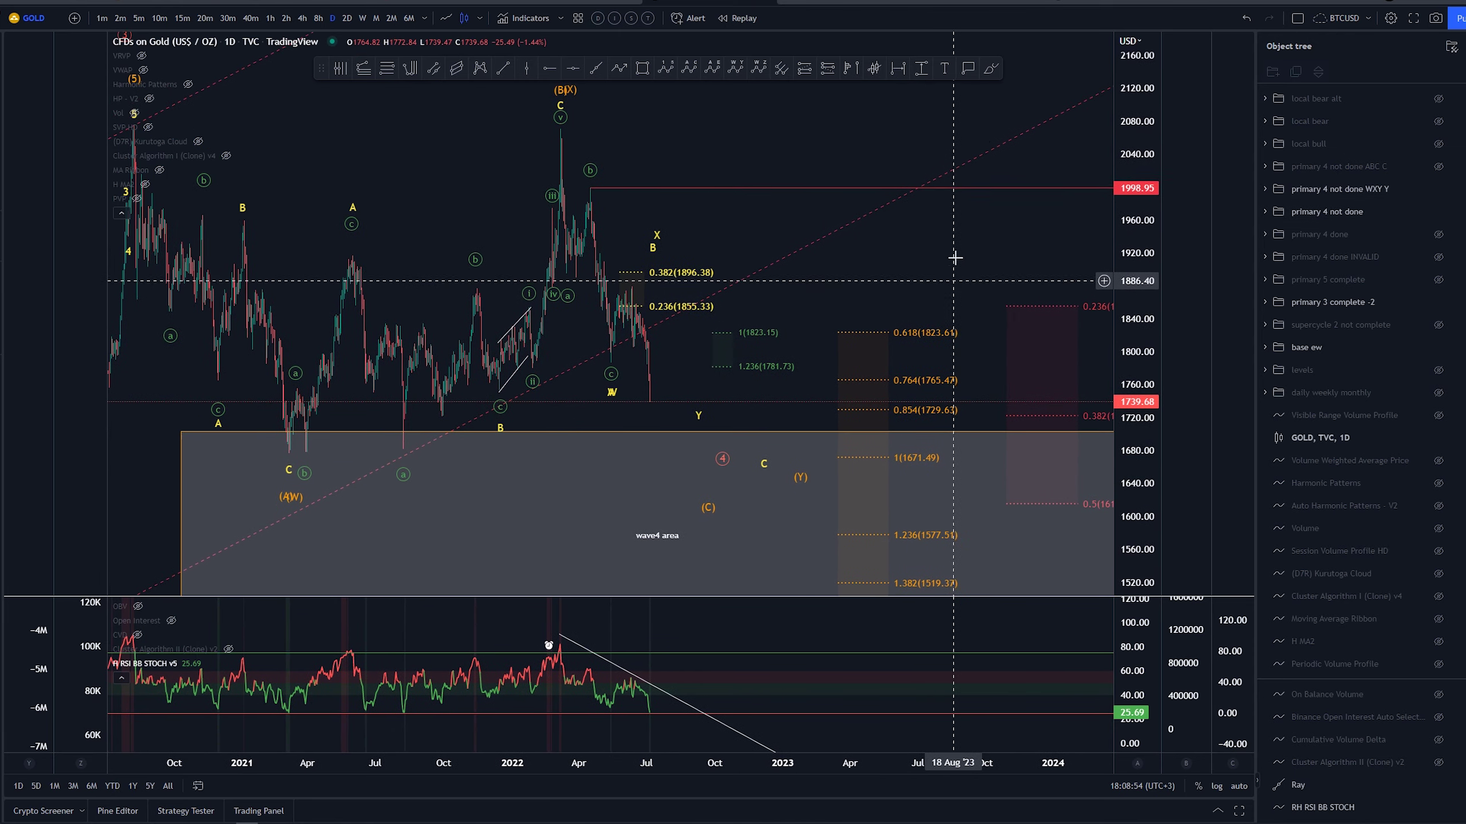
{"action": "left_click", "coordinate": [991, 70]}
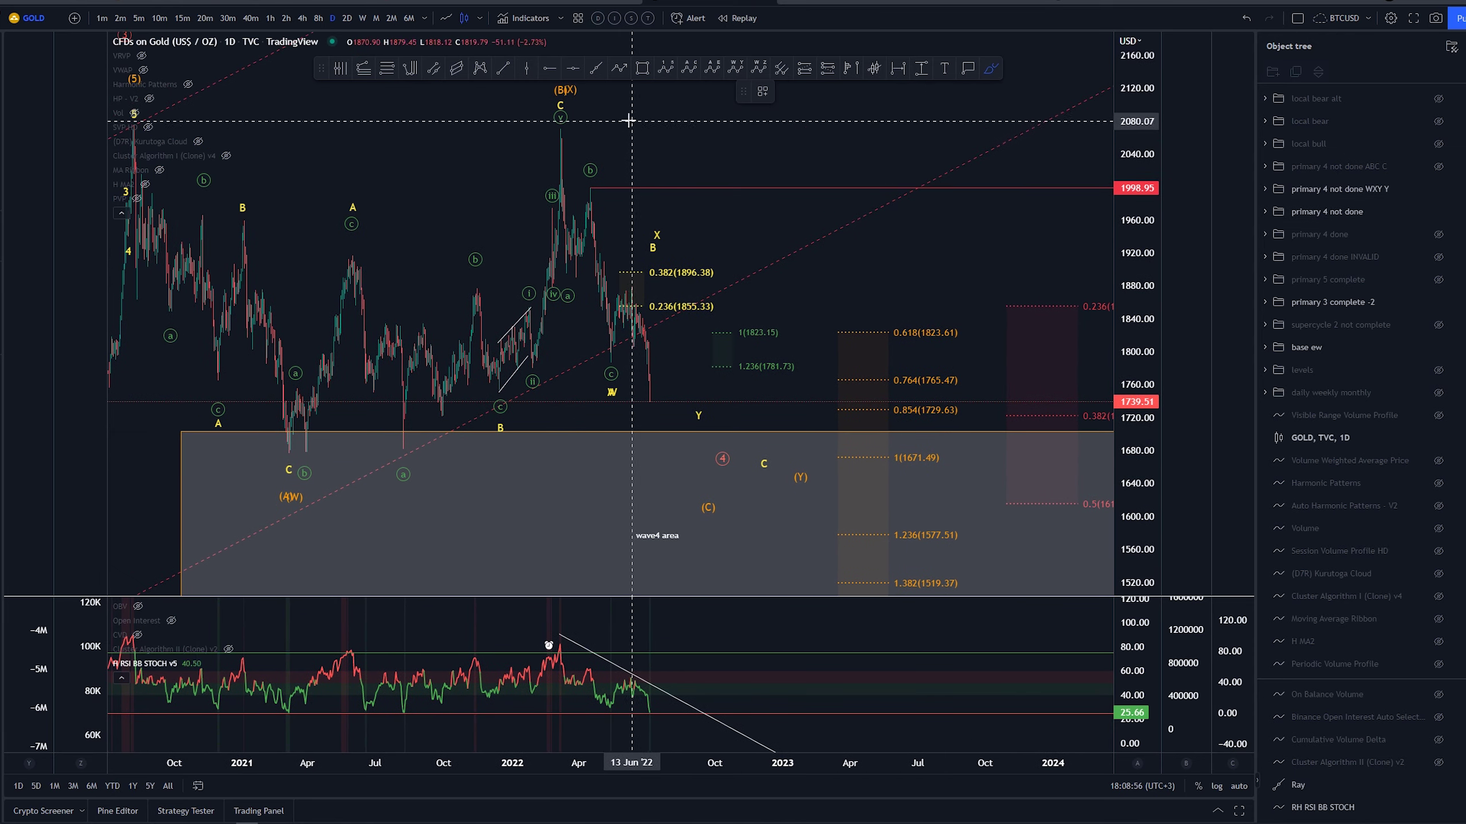
{"action": "mouse_move", "coordinate": [553, 132]}
{"action": "left_mouse_down"}
{"action": "mouse_move", "coordinate": [587, 193]}
{"action": "mouse_move", "coordinate": [610, 362]}
{"action": "left_mouse_up"}
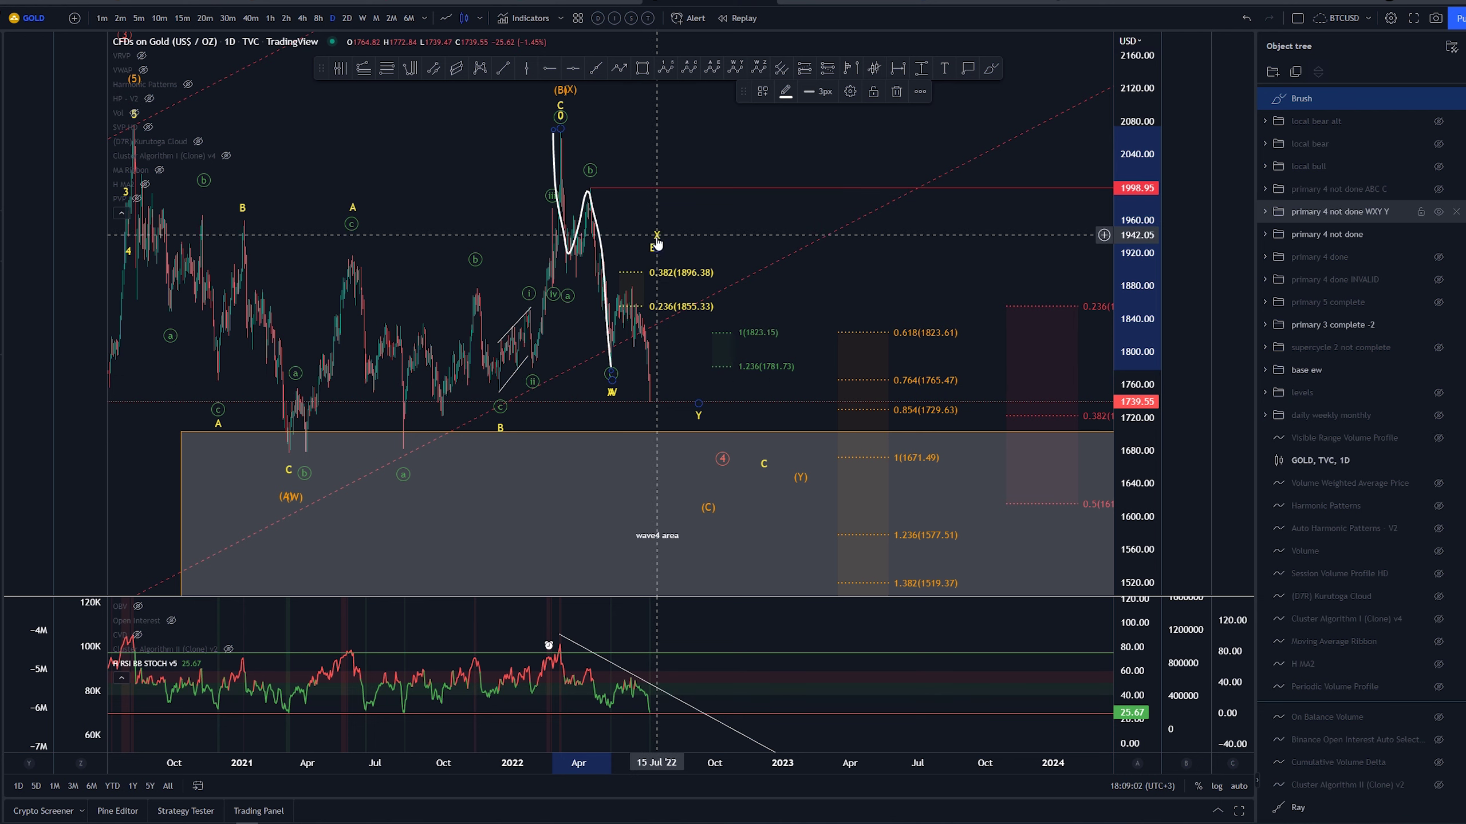
Shift the yellow W label beside A and the X label beside B, and remove the brush stroke
{"action": "left_click_drag", "start_coordinate": [608, 402], "coordinate": [600, 404]}
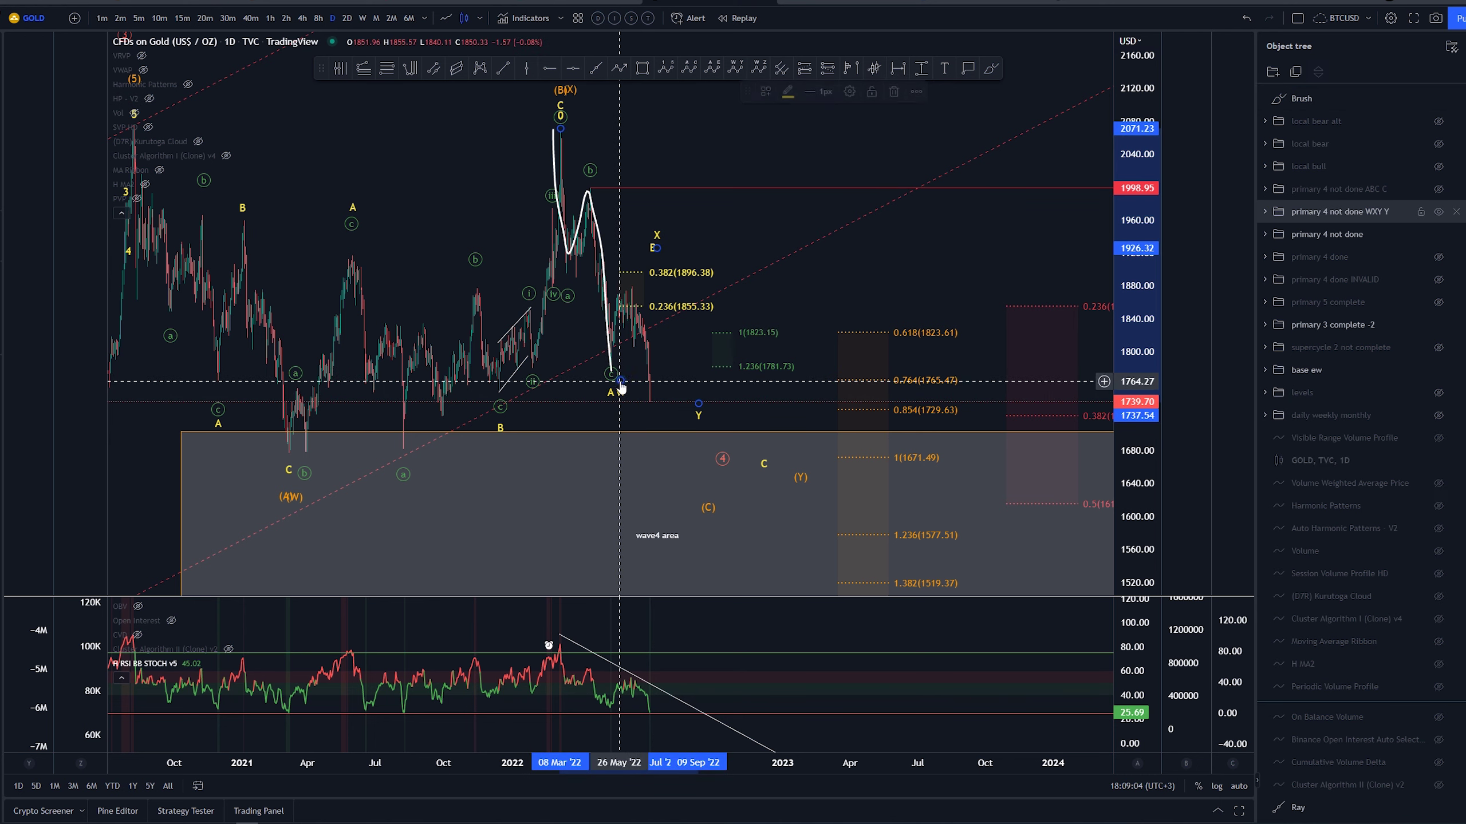
{"action": "left_click", "coordinate": [722, 201]}
{"action": "left_click_drag", "start_coordinate": [657, 248], "coordinate": [661, 258]}
{"action": "left_click", "coordinate": [803, 184]}
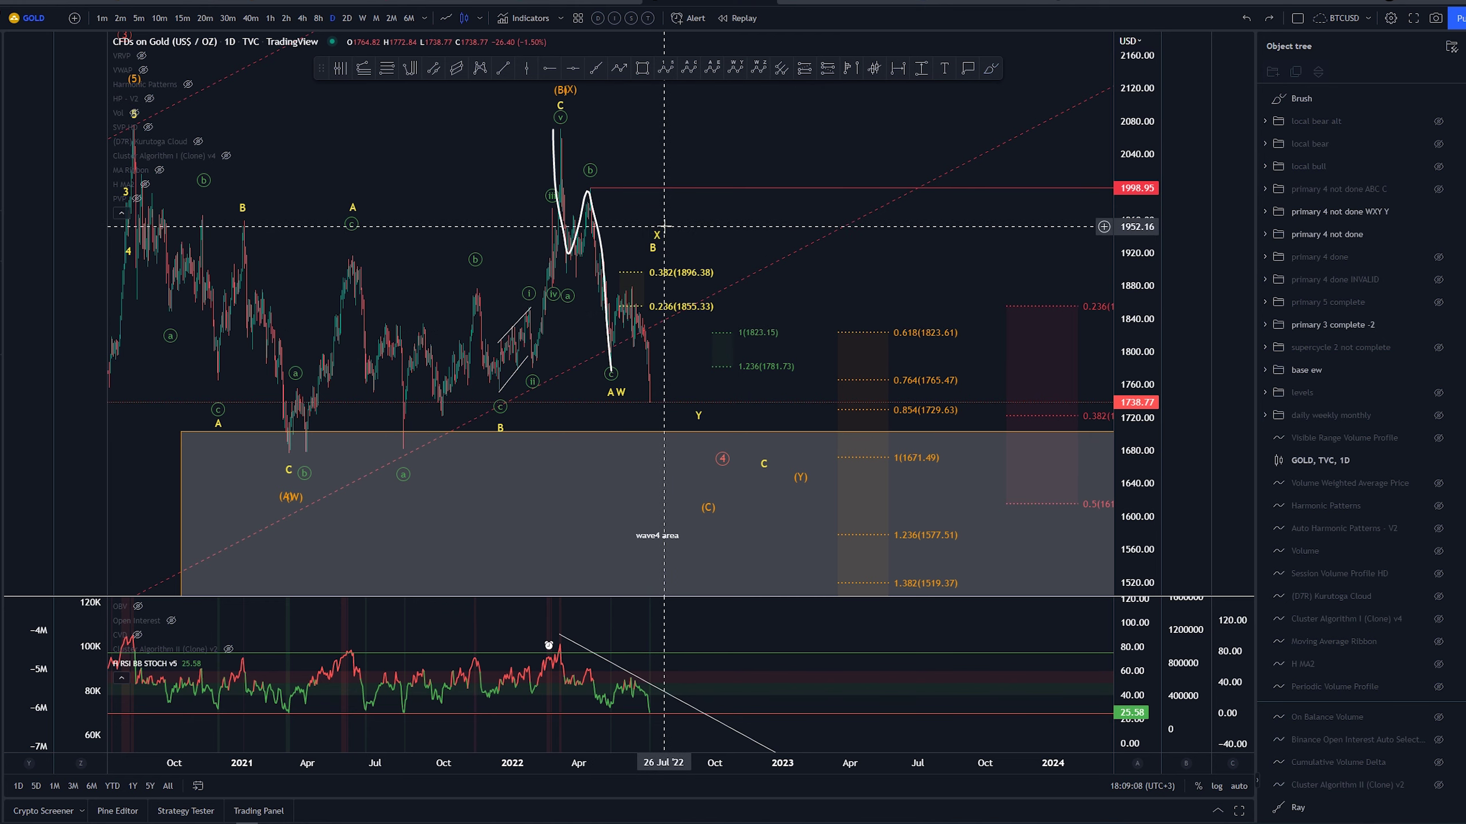
{"action": "left_click_drag", "start_coordinate": [658, 246], "coordinate": [666, 254]}
{"action": "left_click", "coordinate": [1456, 98]}
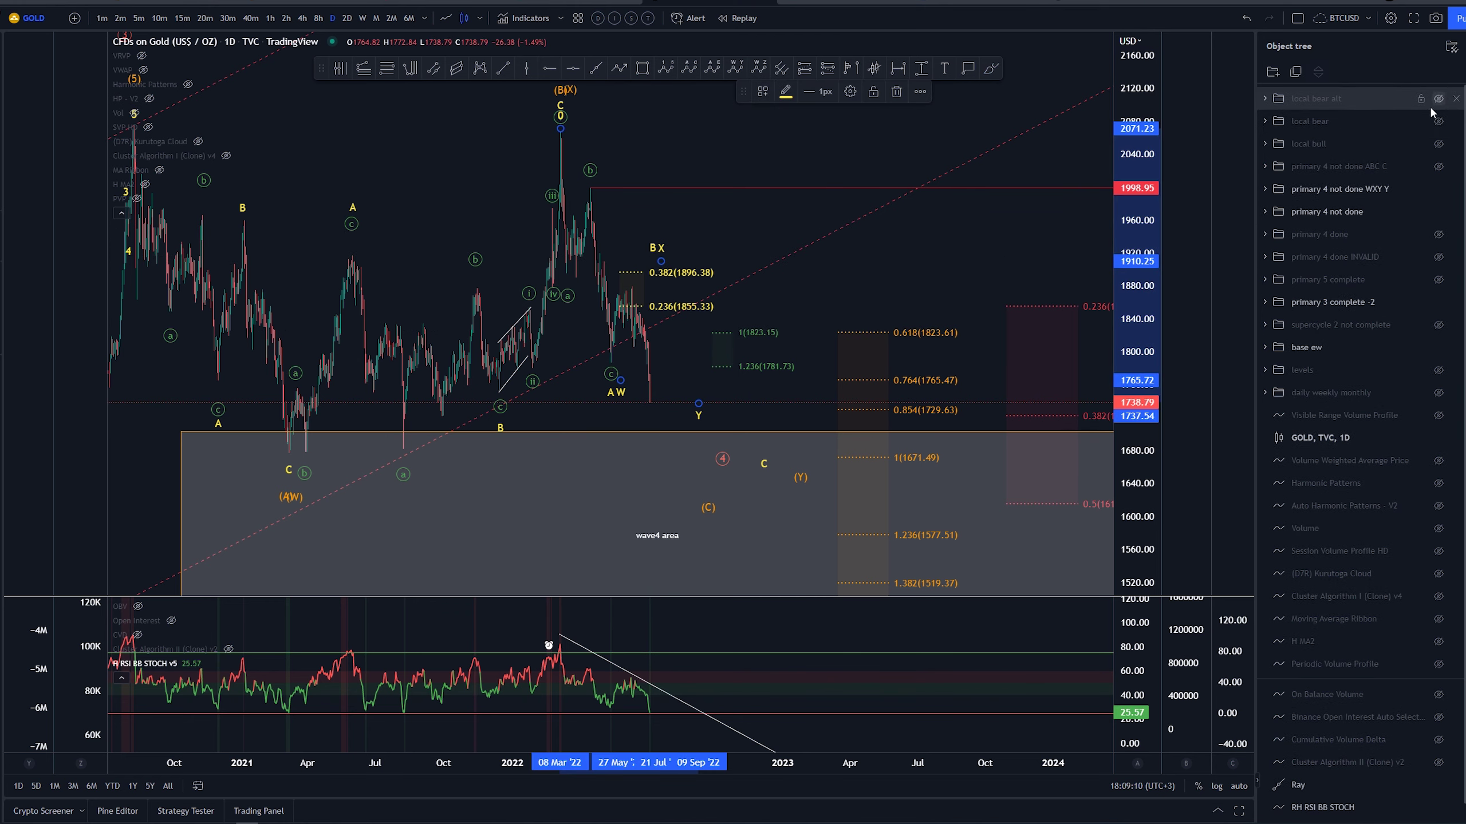
Trace the whole decline from the March 2022 high into July, circle the June consolidation, and remove both brush marks
{"action": "left_click", "coordinate": [665, 208]}
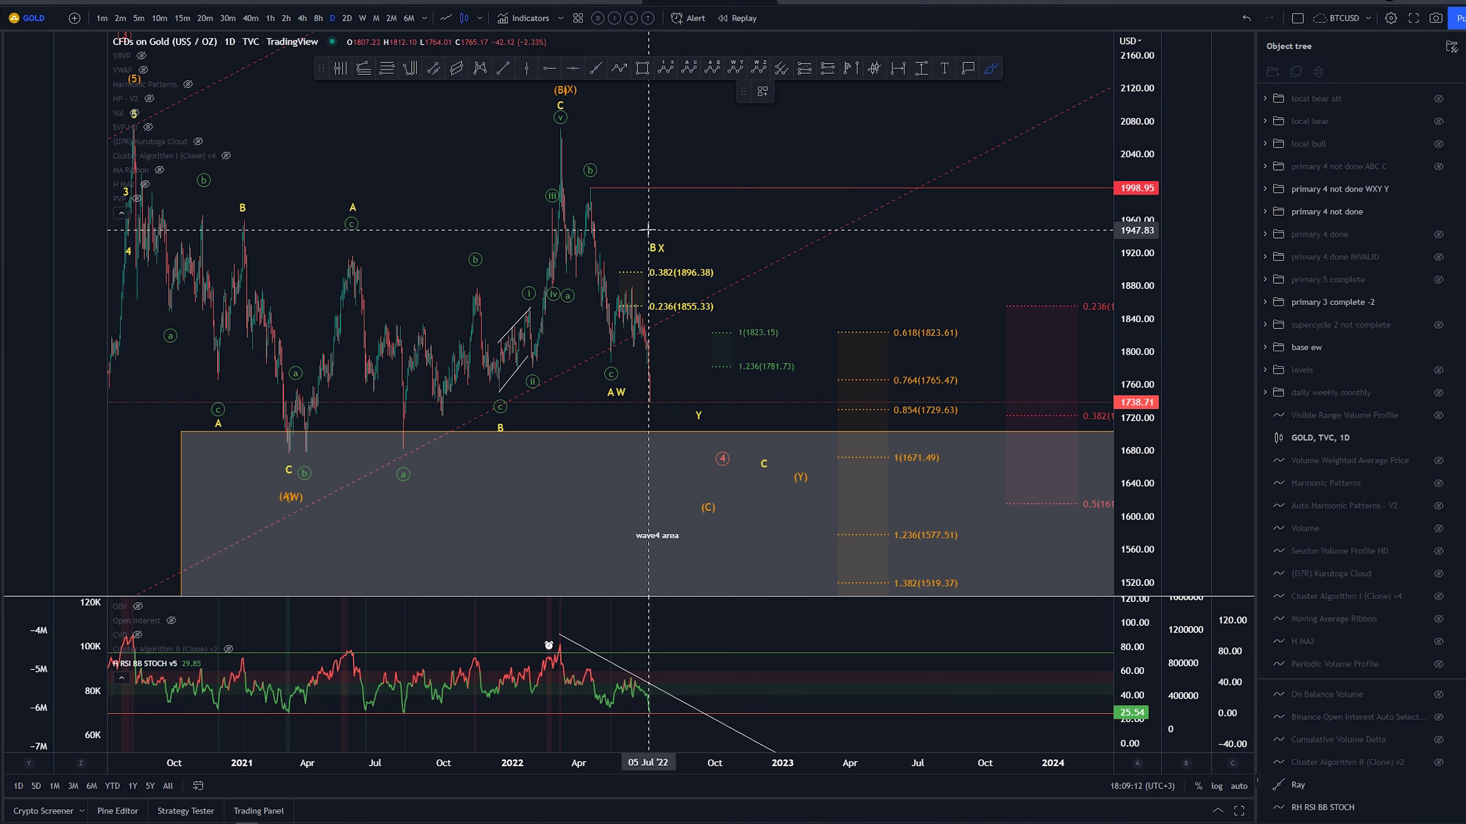
{"action": "mouse_move", "coordinate": [648, 230]}
{"action": "left_mouse_down"}
{"action": "mouse_move", "coordinate": [664, 239]}
{"action": "mouse_move", "coordinate": [645, 224]}
{"action": "left_mouse_up"}
{"action": "key", "text": "ctrl+z"}
{"action": "mouse_move", "coordinate": [561, 125]}
{"action": "left_mouse_down"}
{"action": "mouse_move", "coordinate": [560, 225]}
{"action": "mouse_move", "coordinate": [587, 188]}
{"action": "mouse_move", "coordinate": [595, 368]}
{"action": "left_mouse_up"}
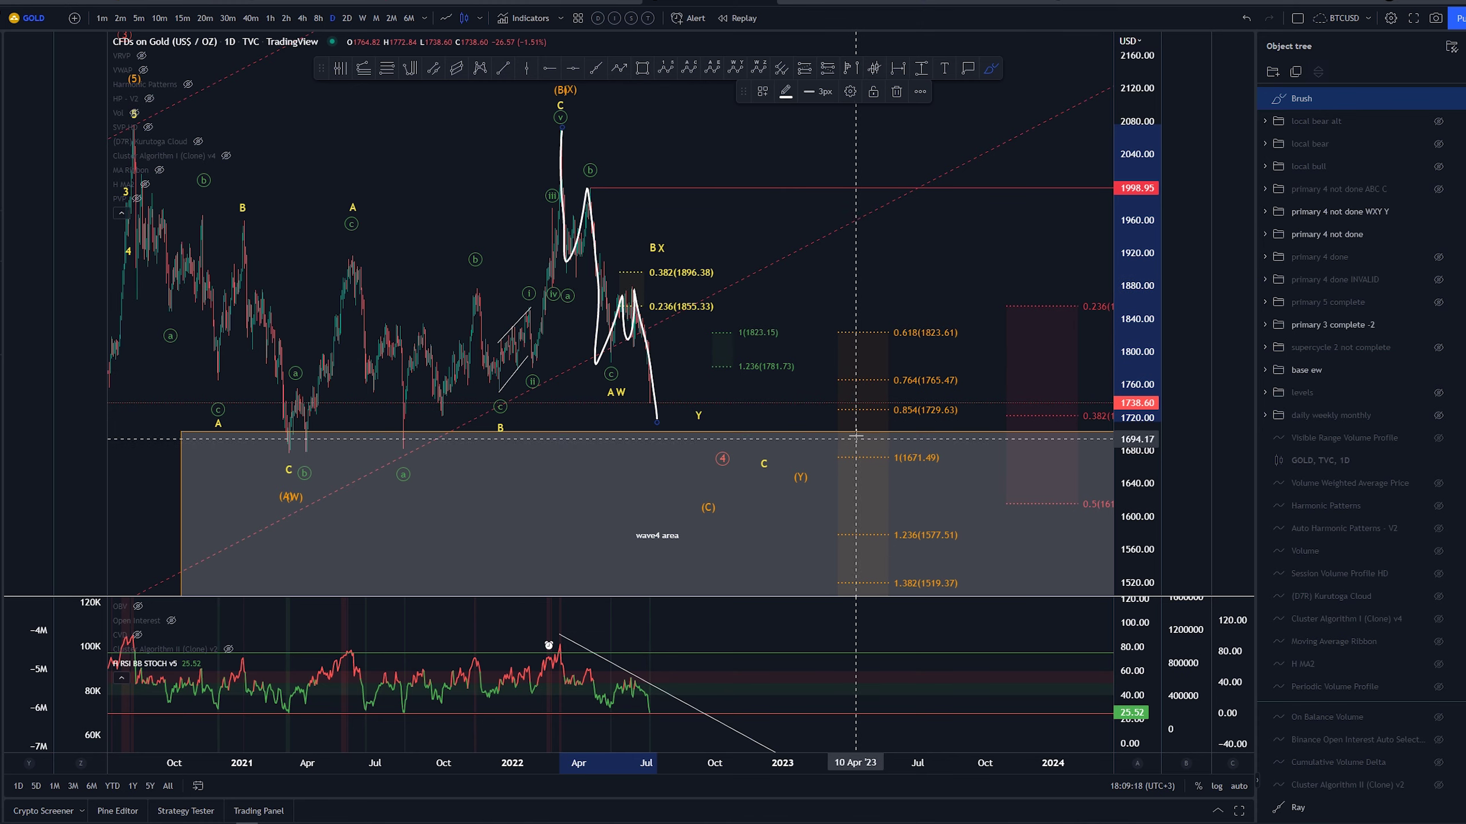
{"action": "key", "text": "Delete"}
{"action": "key", "text": "ctrl+z"}
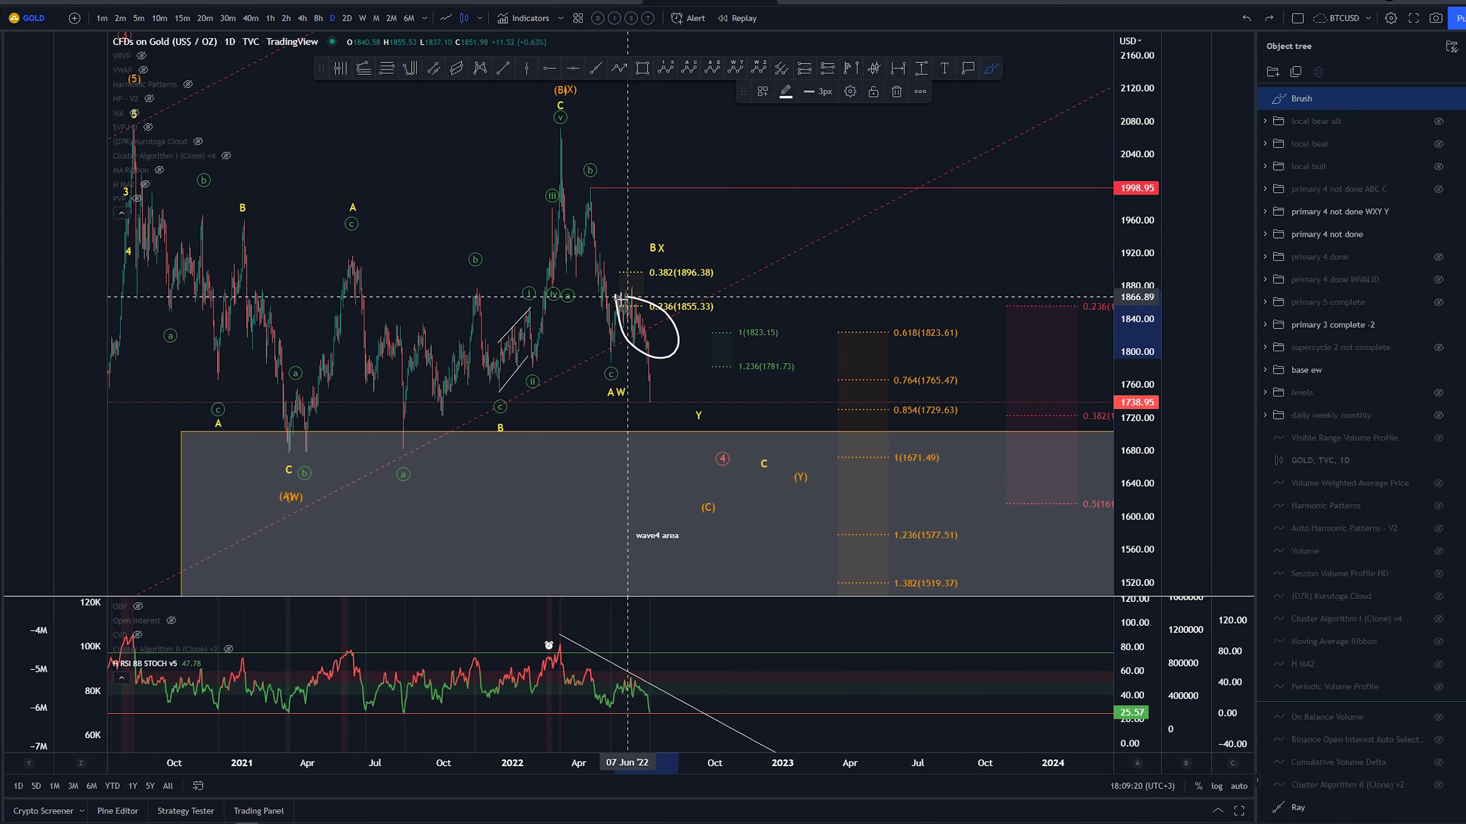
{"action": "key", "text": "Delete"}
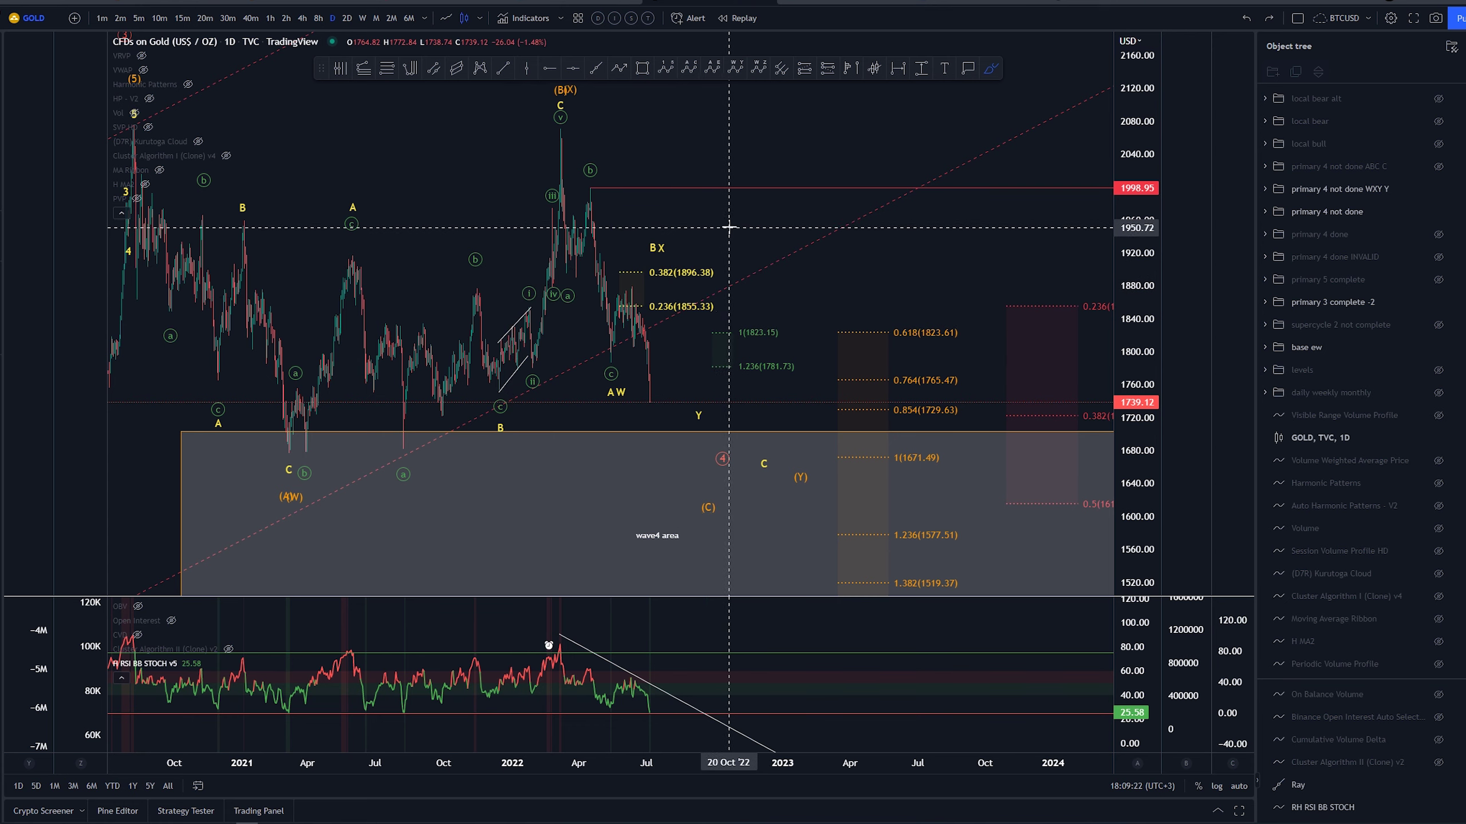
Show primary 4 not done ABC C instead of WXY Y, and remove temporary brush marks over waves 1 to 3 and the 1.618 level
{"action": "left_click_drag", "start_coordinate": [711, 221], "coordinate": [799, 211]}
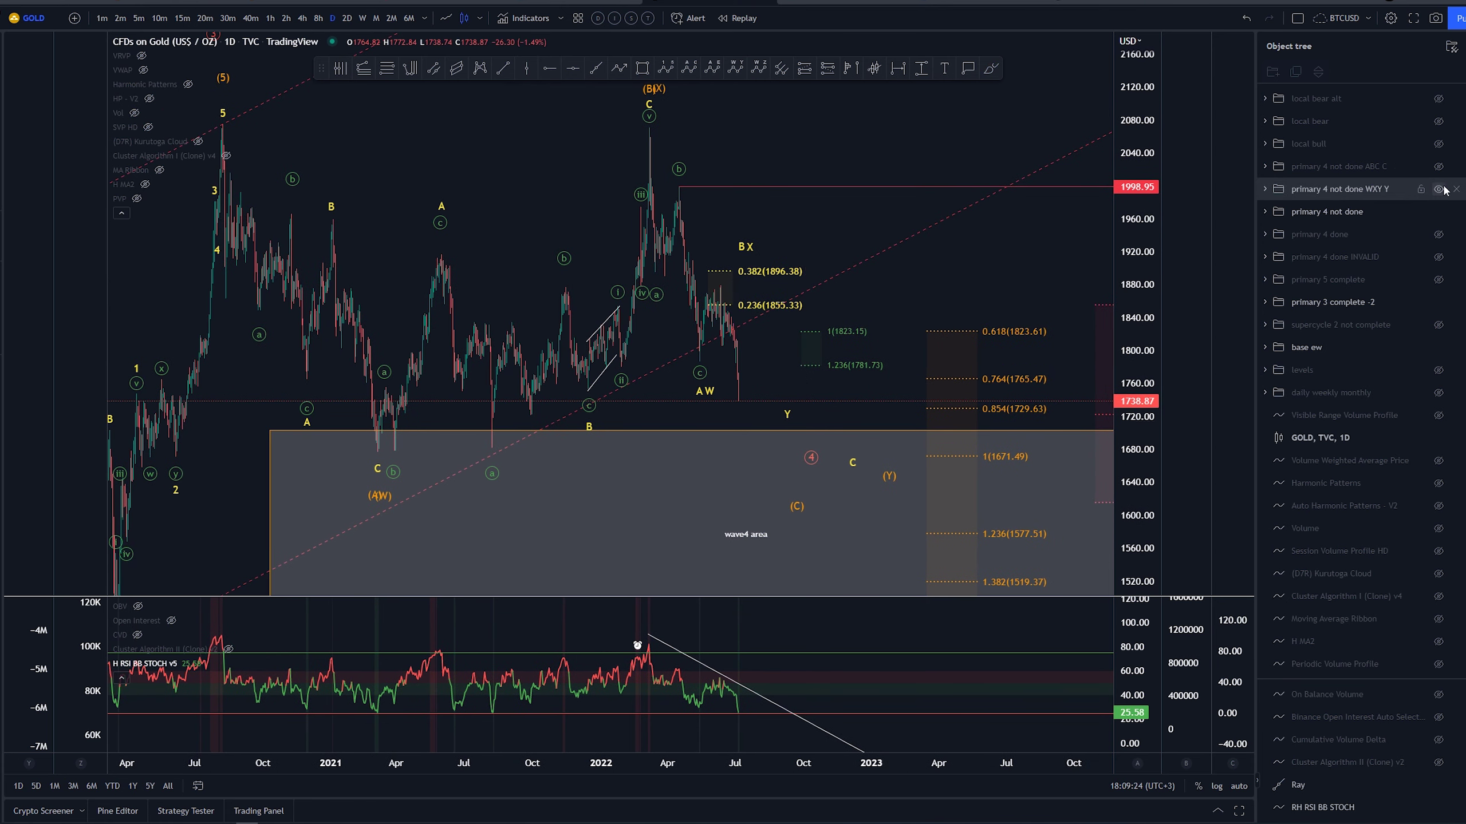
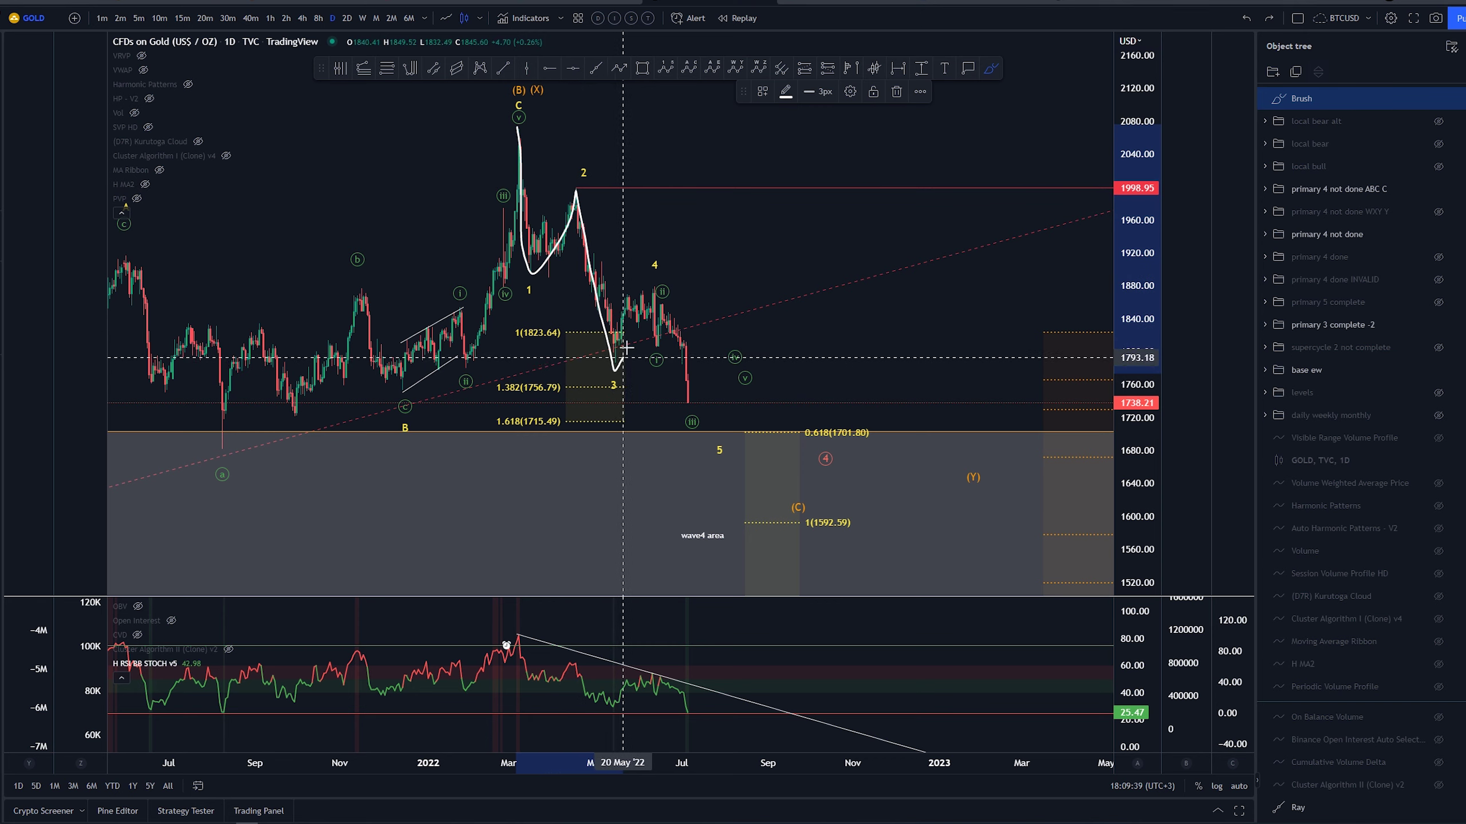
{"action": "key", "text": "ctrl+z"}
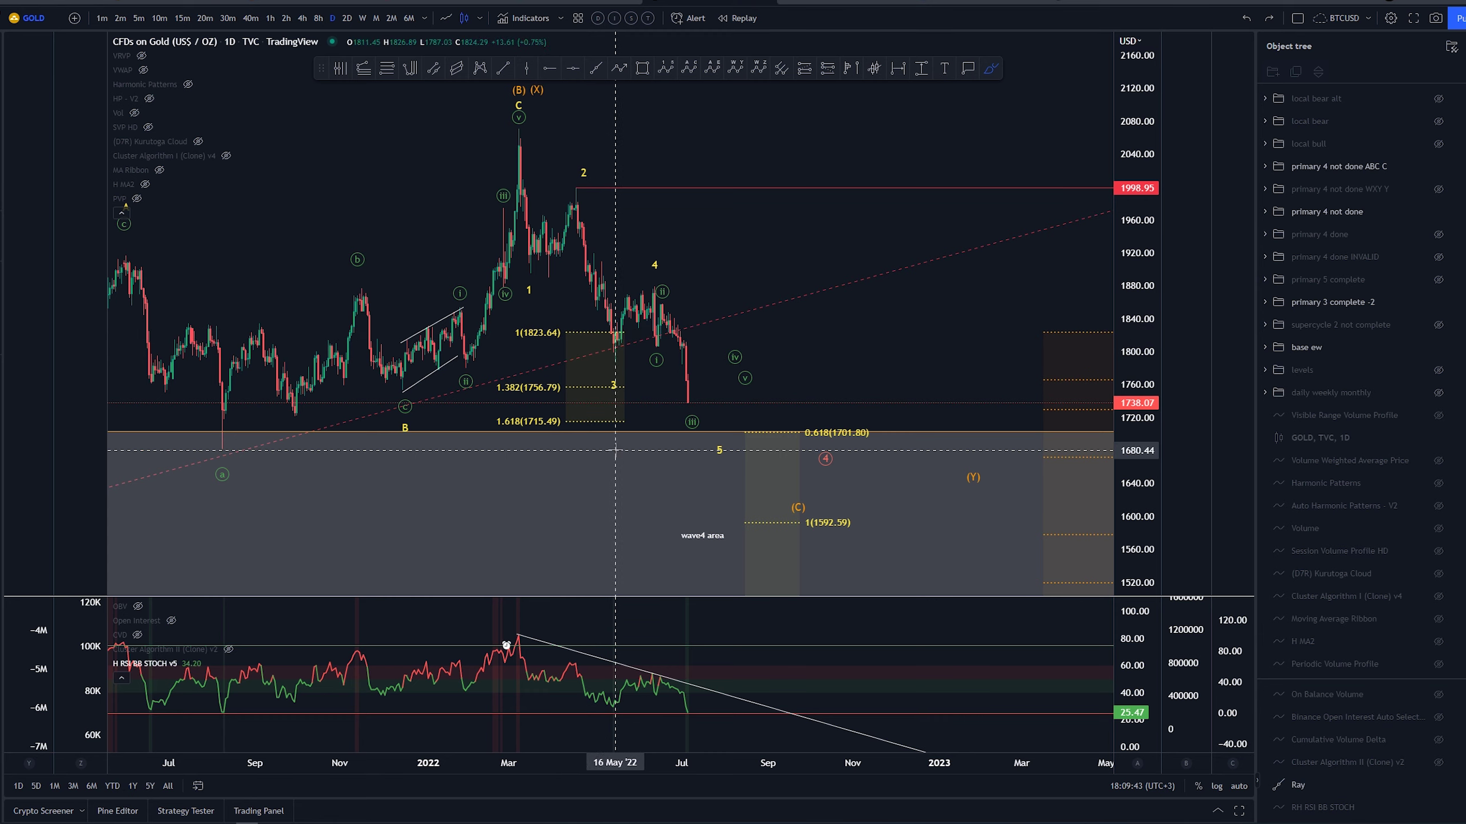
{"action": "left_click_drag", "start_coordinate": [612, 408], "coordinate": [626, 413]}
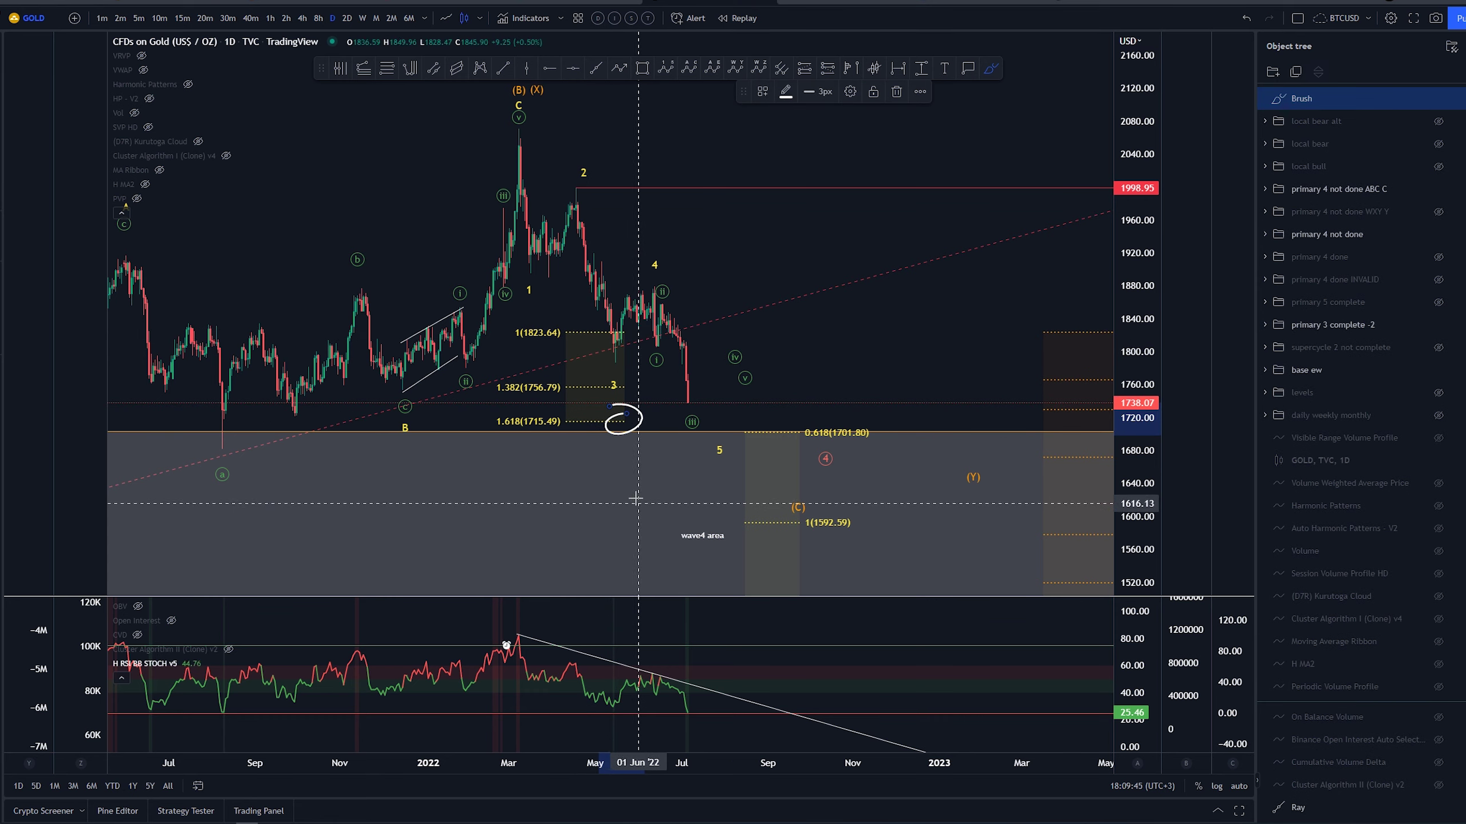
{"action": "key", "text": "Delete"}
Brush over waves 1 and 2 after the March 2022 high and over the wave 3 decline, undoing each mark
{"action": "left_click_drag", "start_coordinate": [790, 210], "coordinate": [713, 205]}
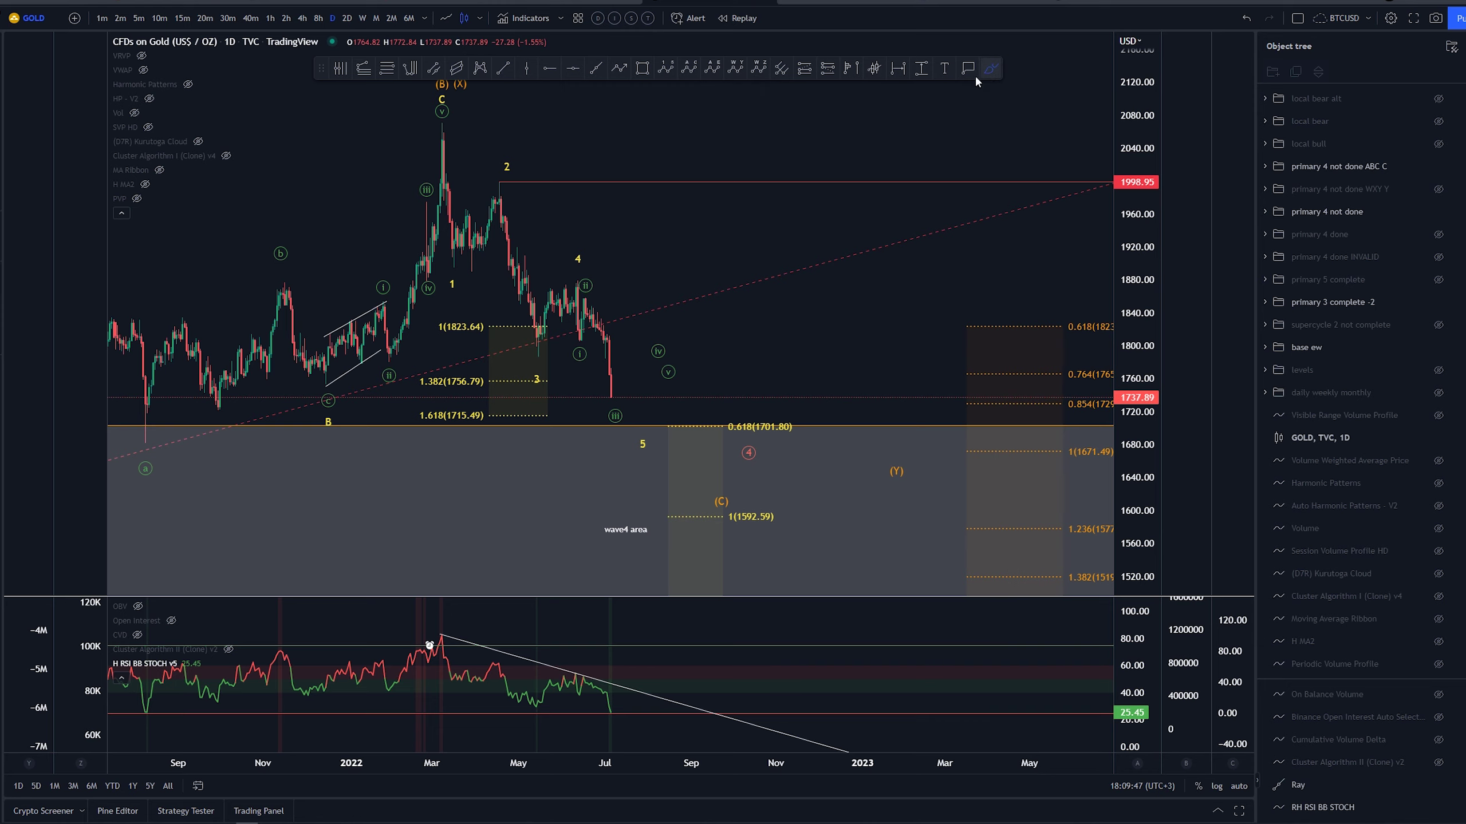
{"action": "mouse_move", "coordinate": [444, 124]}
{"action": "left_mouse_down"}
{"action": "mouse_move", "coordinate": [455, 261]}
{"action": "mouse_move", "coordinate": [498, 199]}
{"action": "left_mouse_up"}
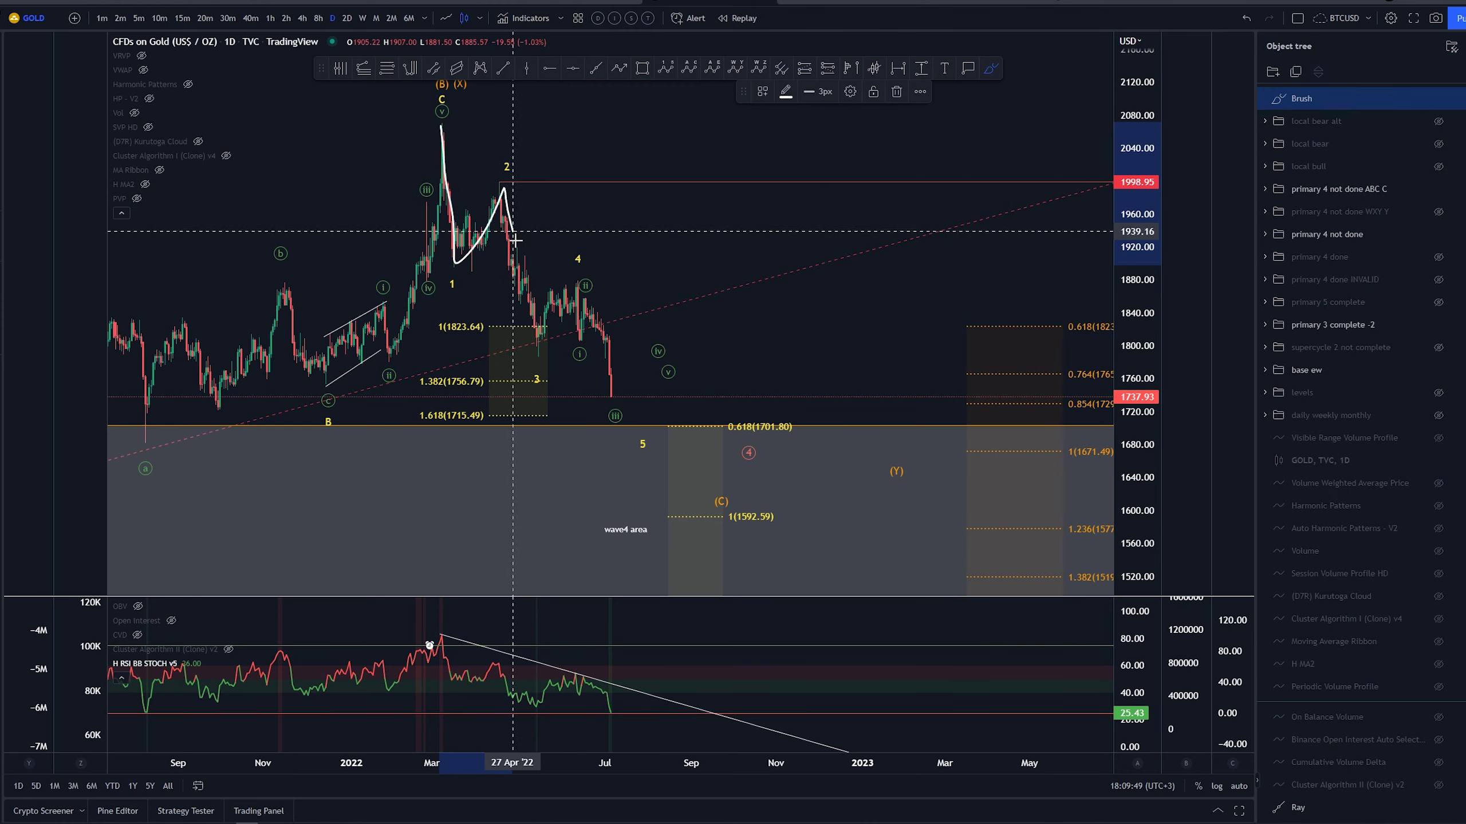
{"action": "key", "text": "ctrl+z"}
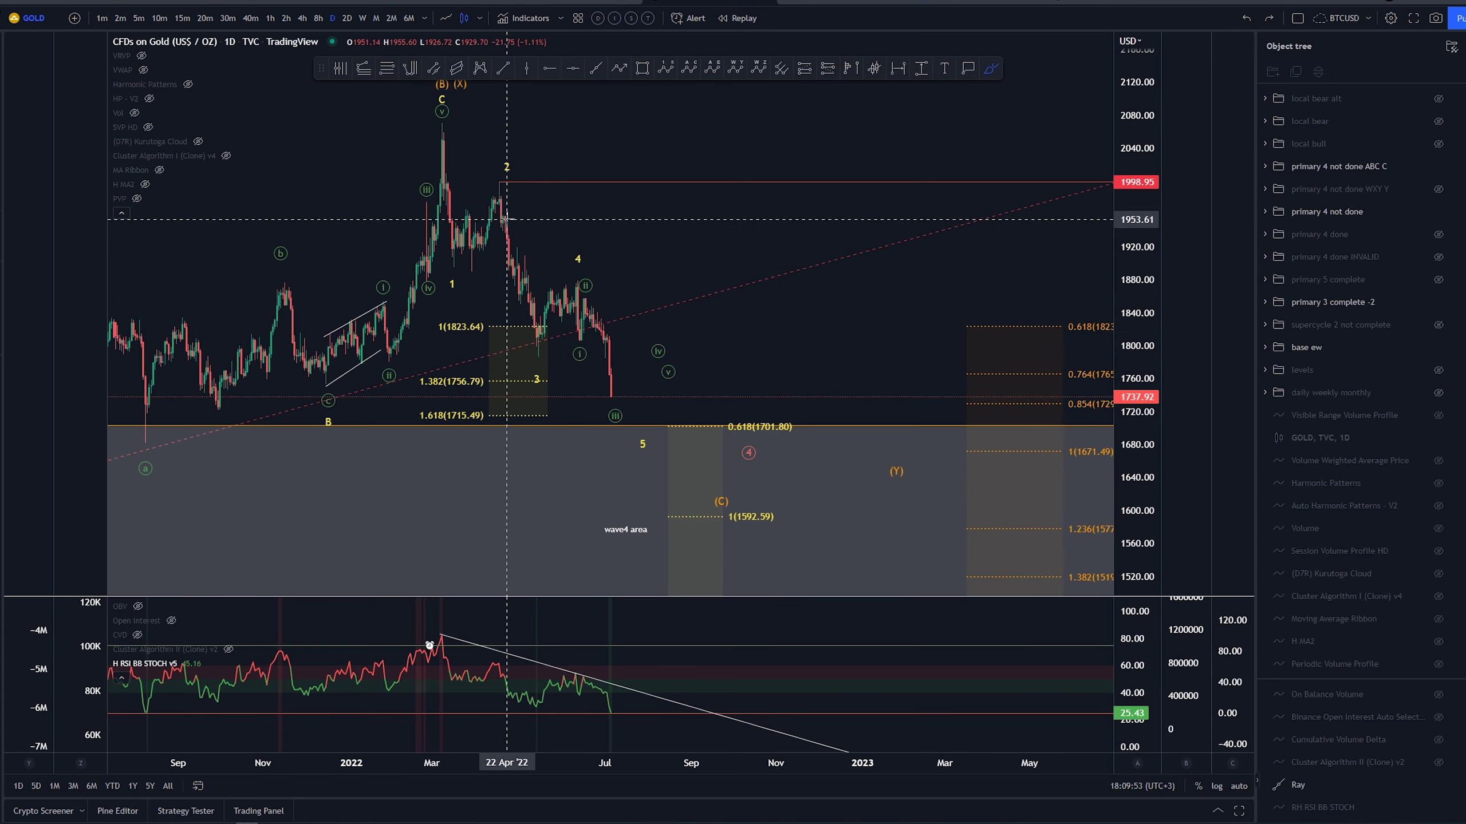
{"action": "left_click_drag", "start_coordinate": [499, 175], "coordinate": [548, 318]}
{"action": "key", "text": "ctrl+z"}
Trace the decline from the March 2022 high to wave 4, retrace waves 3 and 1, and undo every brush mark
{"action": "mouse_move", "coordinate": [446, 125]}
{"action": "left_mouse_down"}
{"action": "mouse_move", "coordinate": [468, 248]}
{"action": "mouse_move", "coordinate": [567, 307]}
{"action": "mouse_move", "coordinate": [572, 282]}
{"action": "left_mouse_up"}
{"action": "key", "text": "ctrl+z"}
{"action": "key", "text": "ctrl+z"}
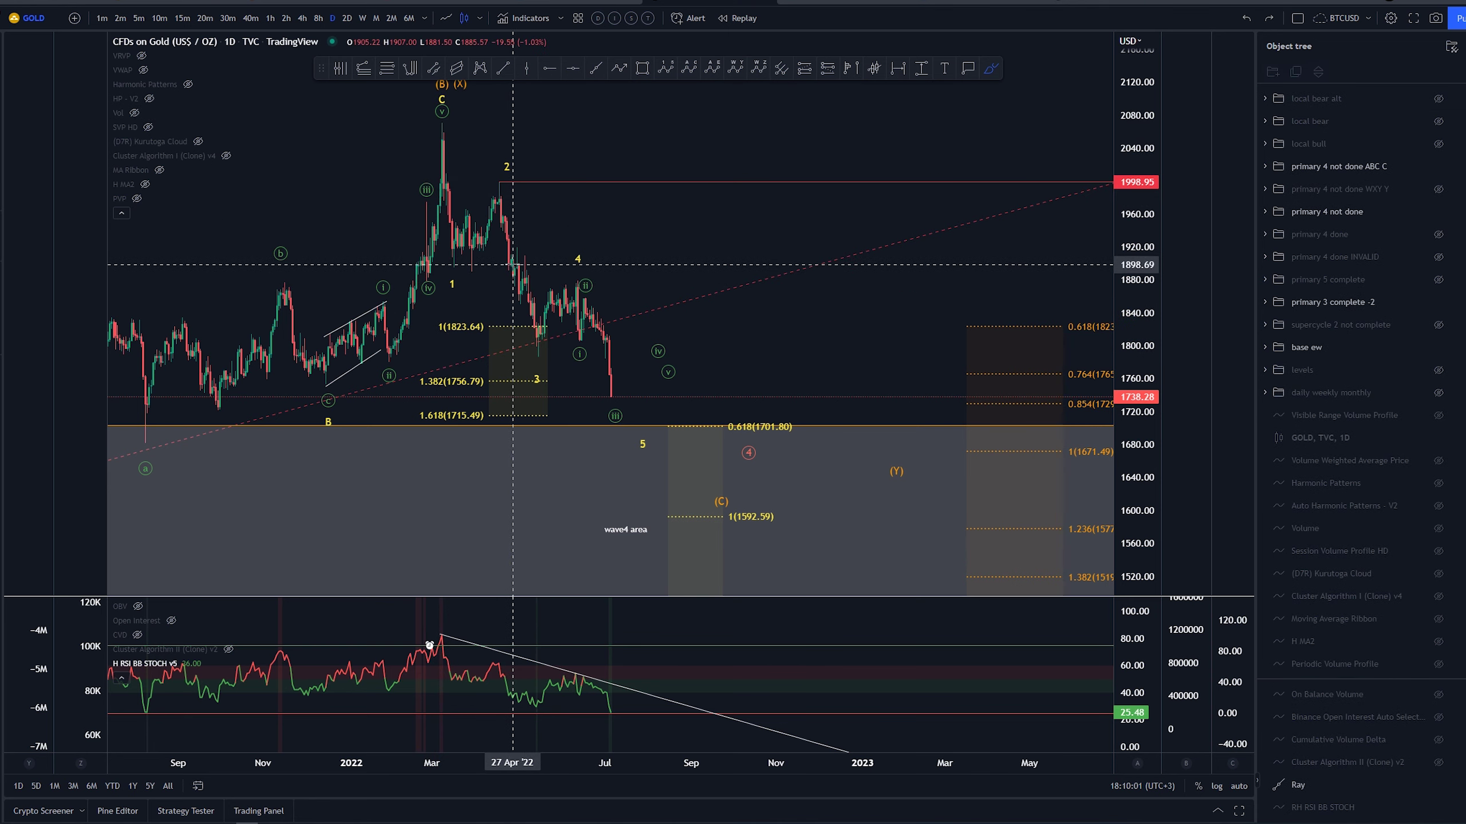
{"action": "mouse_move", "coordinate": [511, 179]}
{"action": "left_mouse_down"}
{"action": "mouse_move", "coordinate": [501, 190]}
{"action": "mouse_move", "coordinate": [537, 355]}
{"action": "left_mouse_up"}
{"action": "key", "text": "ctrl+z"}
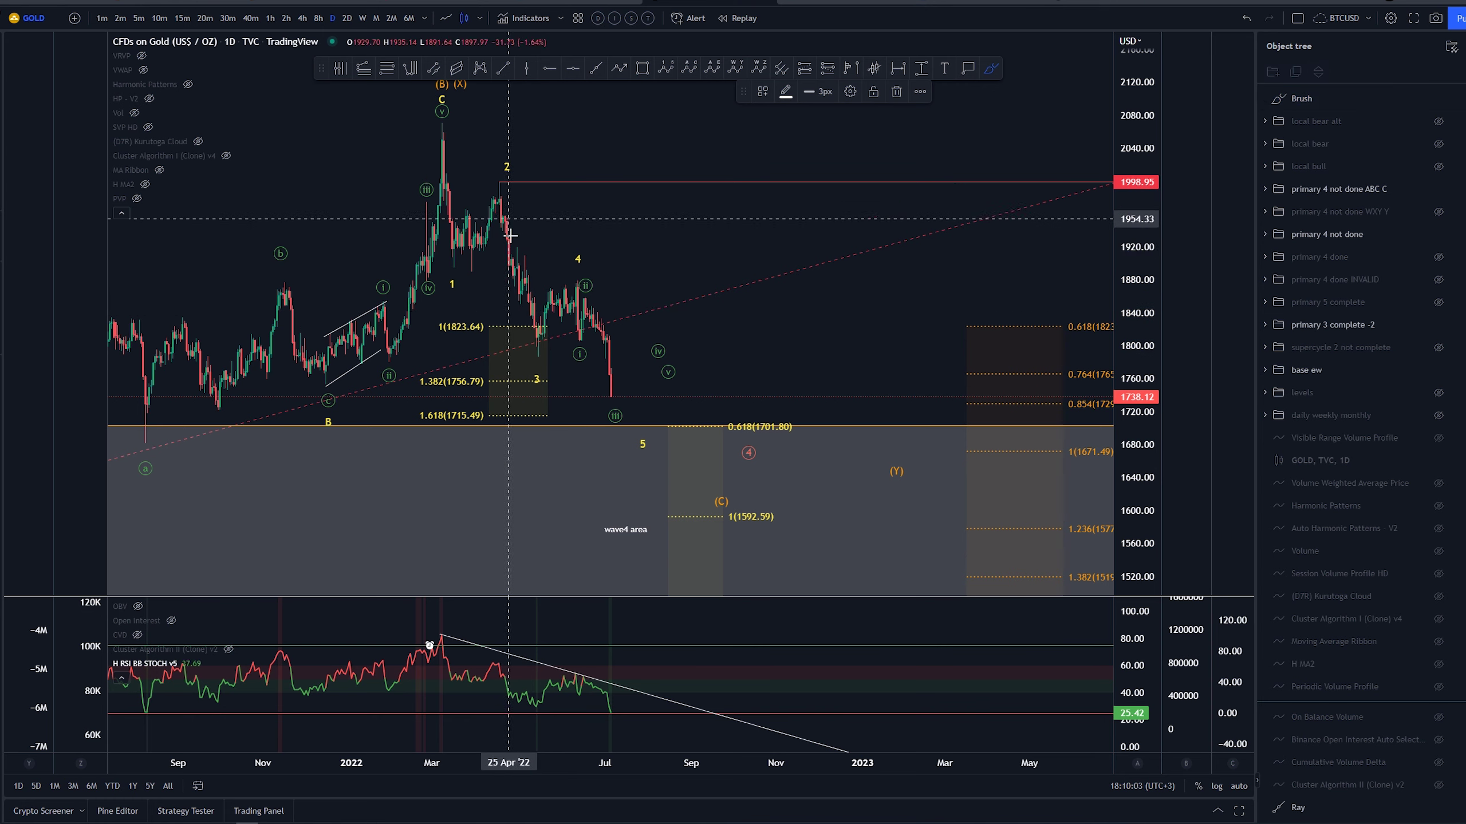
{"action": "left_click_drag", "start_coordinate": [460, 138], "coordinate": [450, 270]}
{"action": "key", "text": "ctrl+z"}
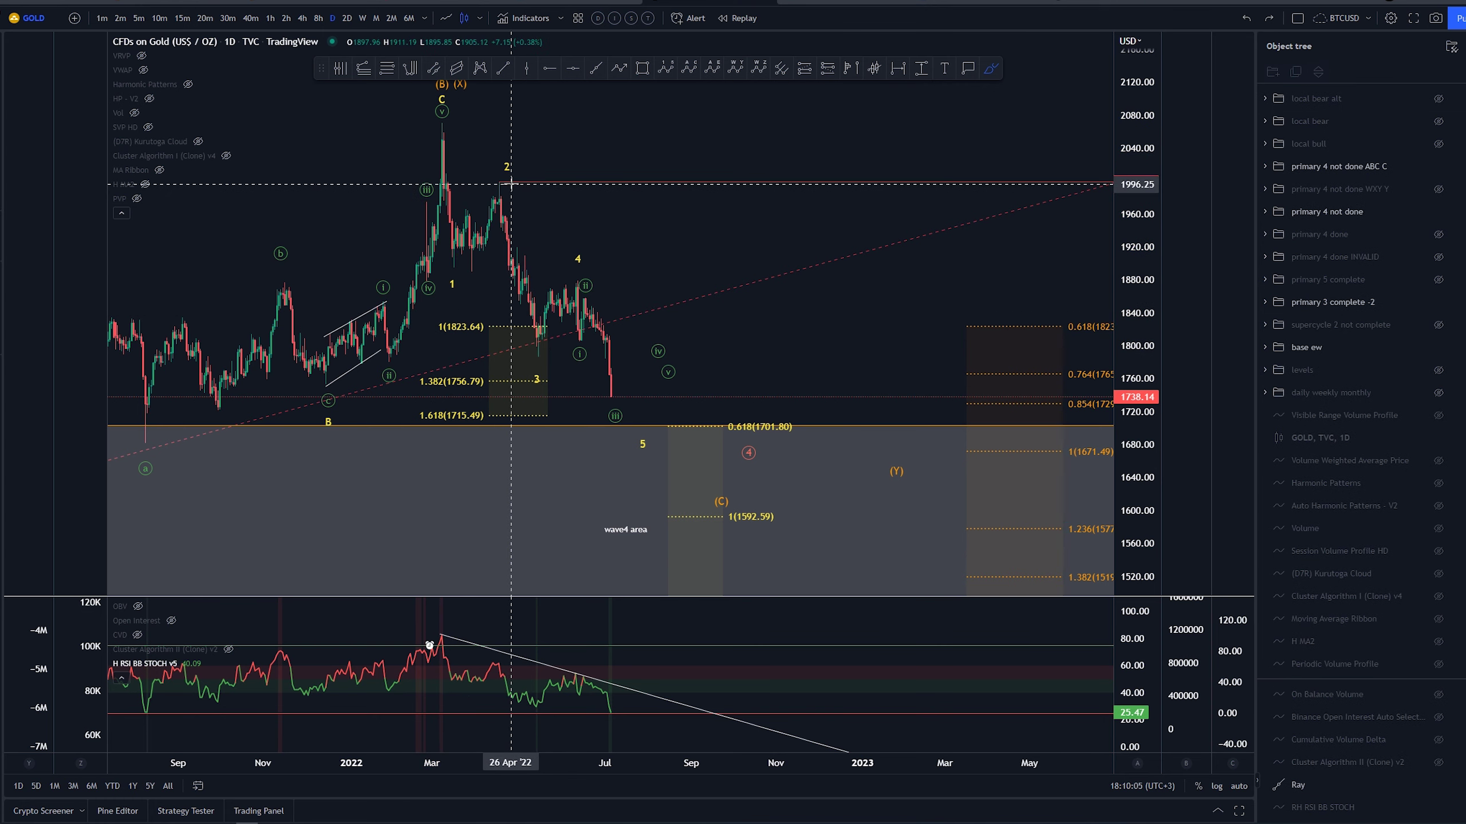
{"action": "key", "text": "Escape"}
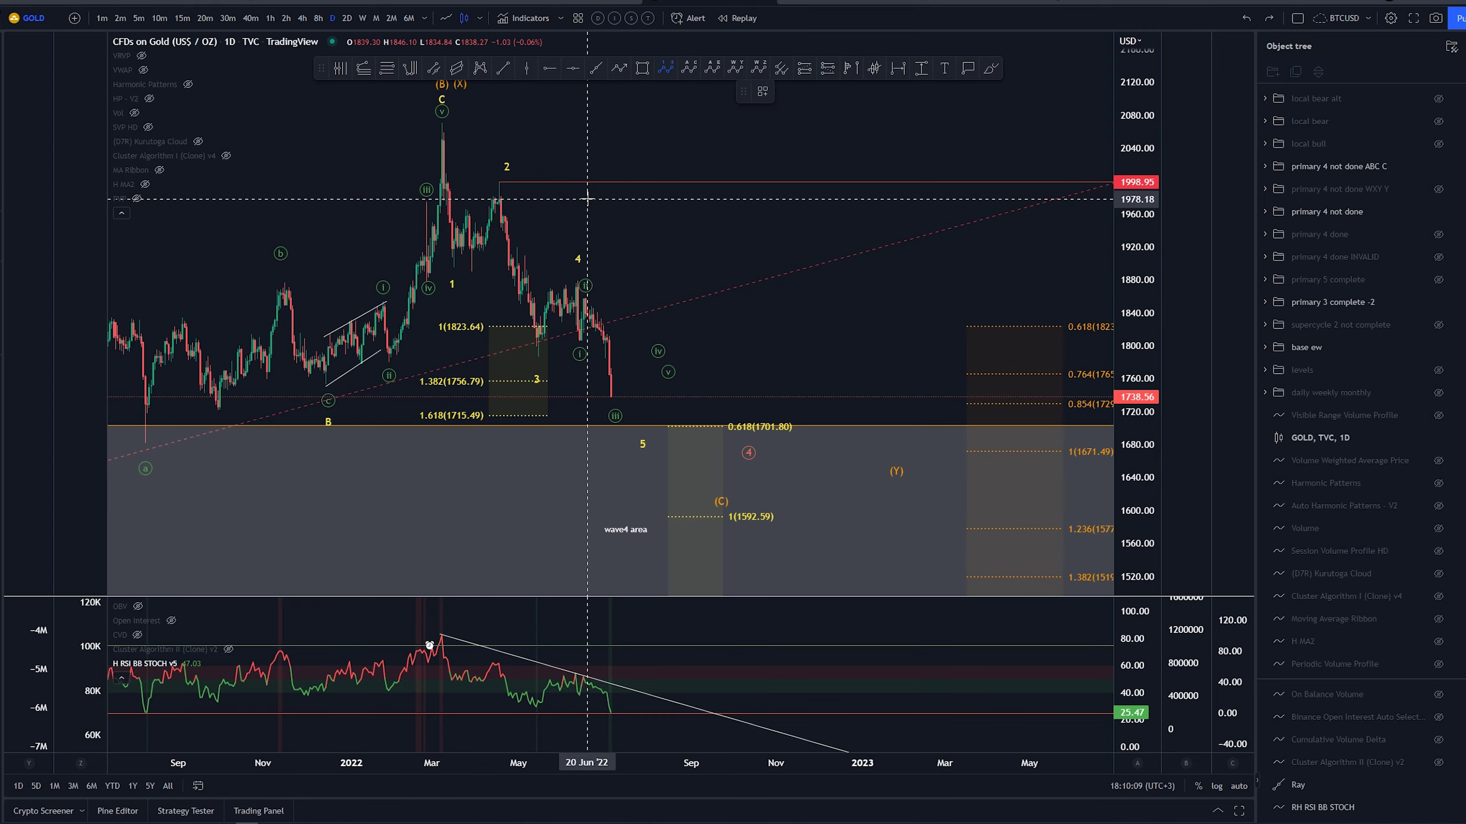
{"action": "key", "text": "Escape"}
Circle the green c low above yellow B and the July 2022 RSI low with the brush, undoing both marks
{"action": "left_click_drag", "start_coordinate": [625, 253], "coordinate": [773, 243]}
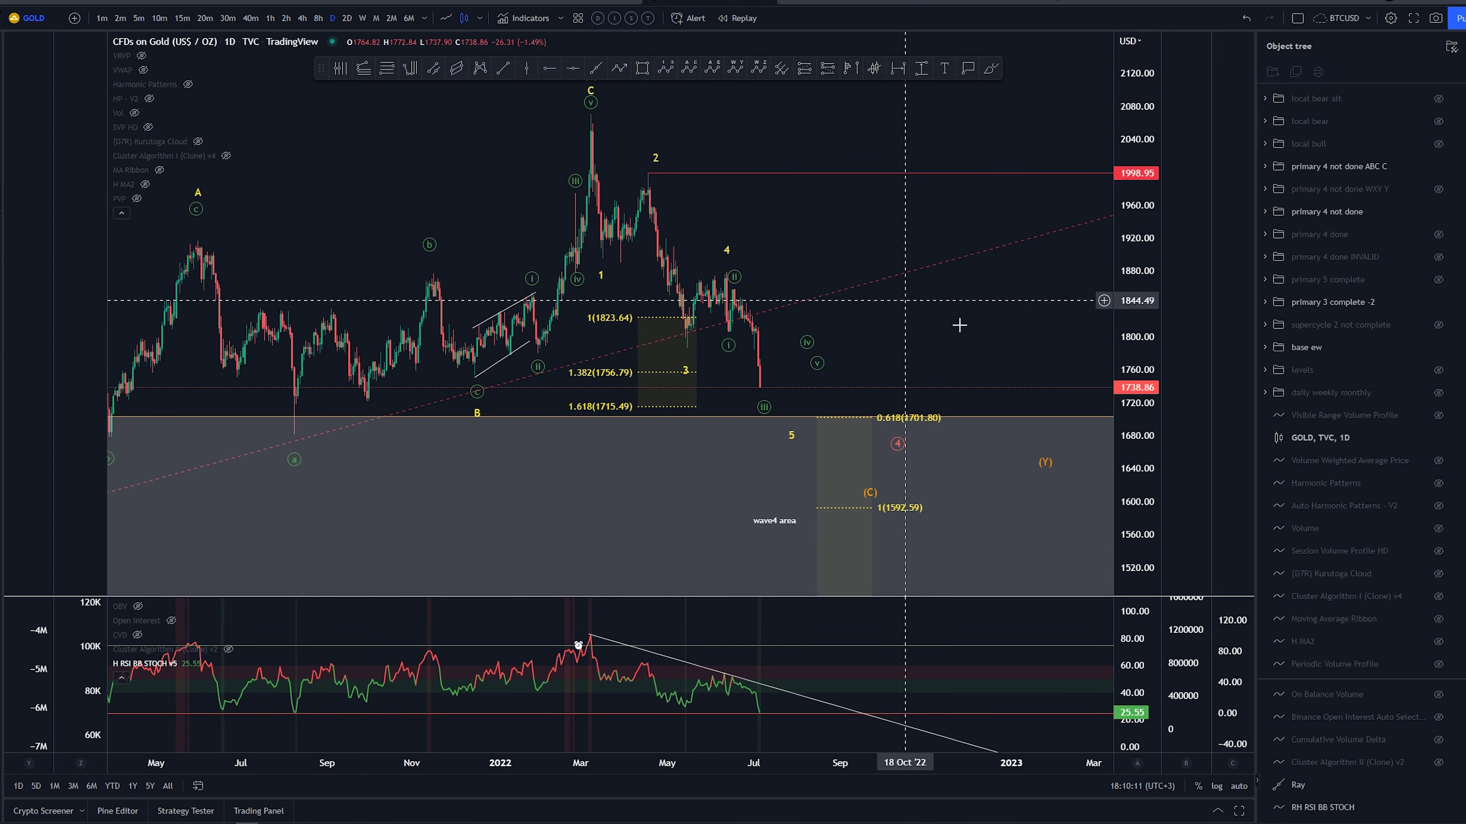
{"action": "left_click_drag", "start_coordinate": [1135, 365], "coordinate": [1136, 302]}
{"action": "left_click_drag", "start_coordinate": [984, 383], "coordinate": [938, 351]}
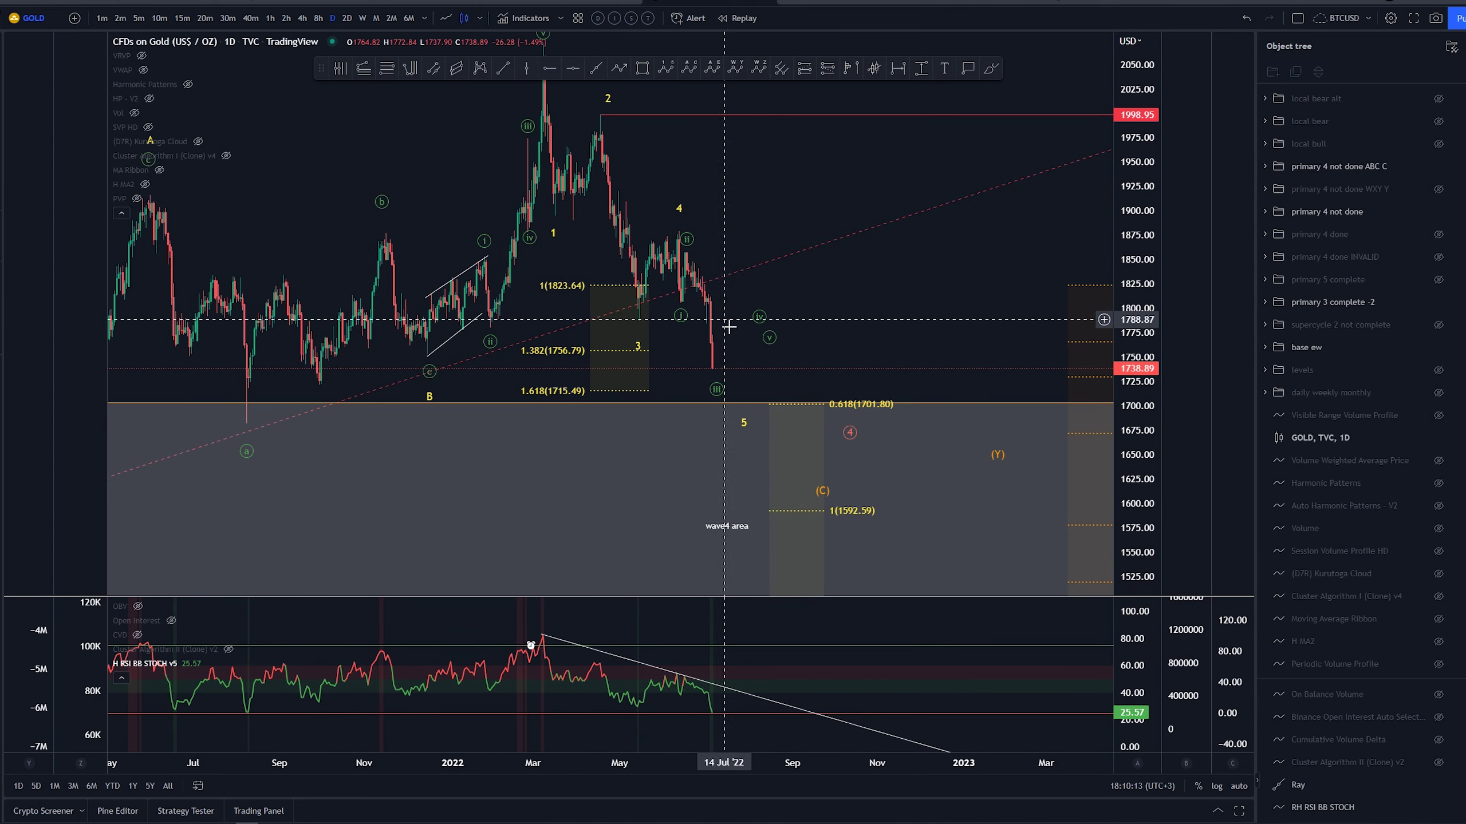
{"action": "left_click", "coordinate": [989, 71]}
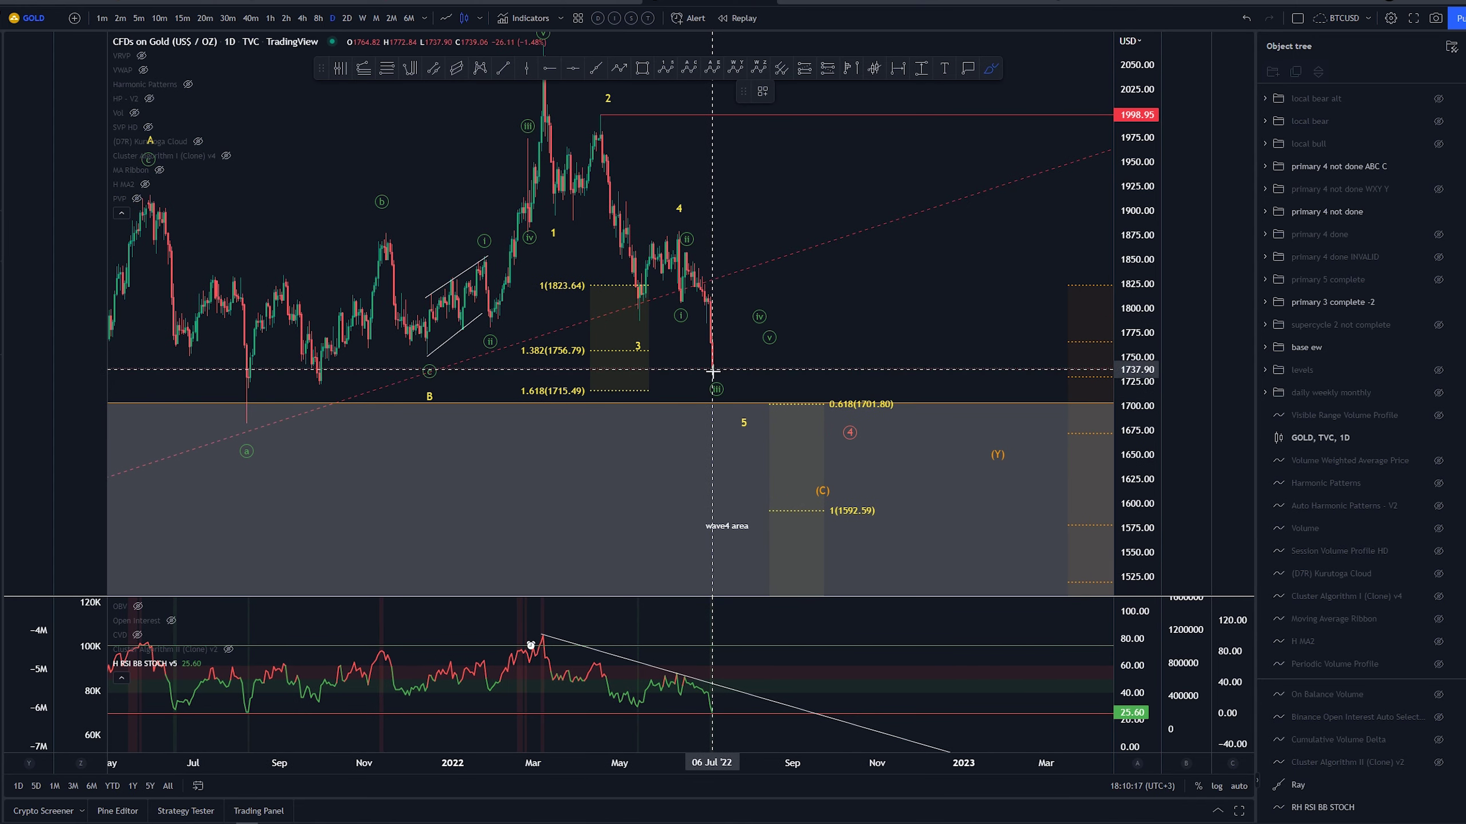
{"action": "left_click_drag", "start_coordinate": [425, 323], "coordinate": [456, 346]}
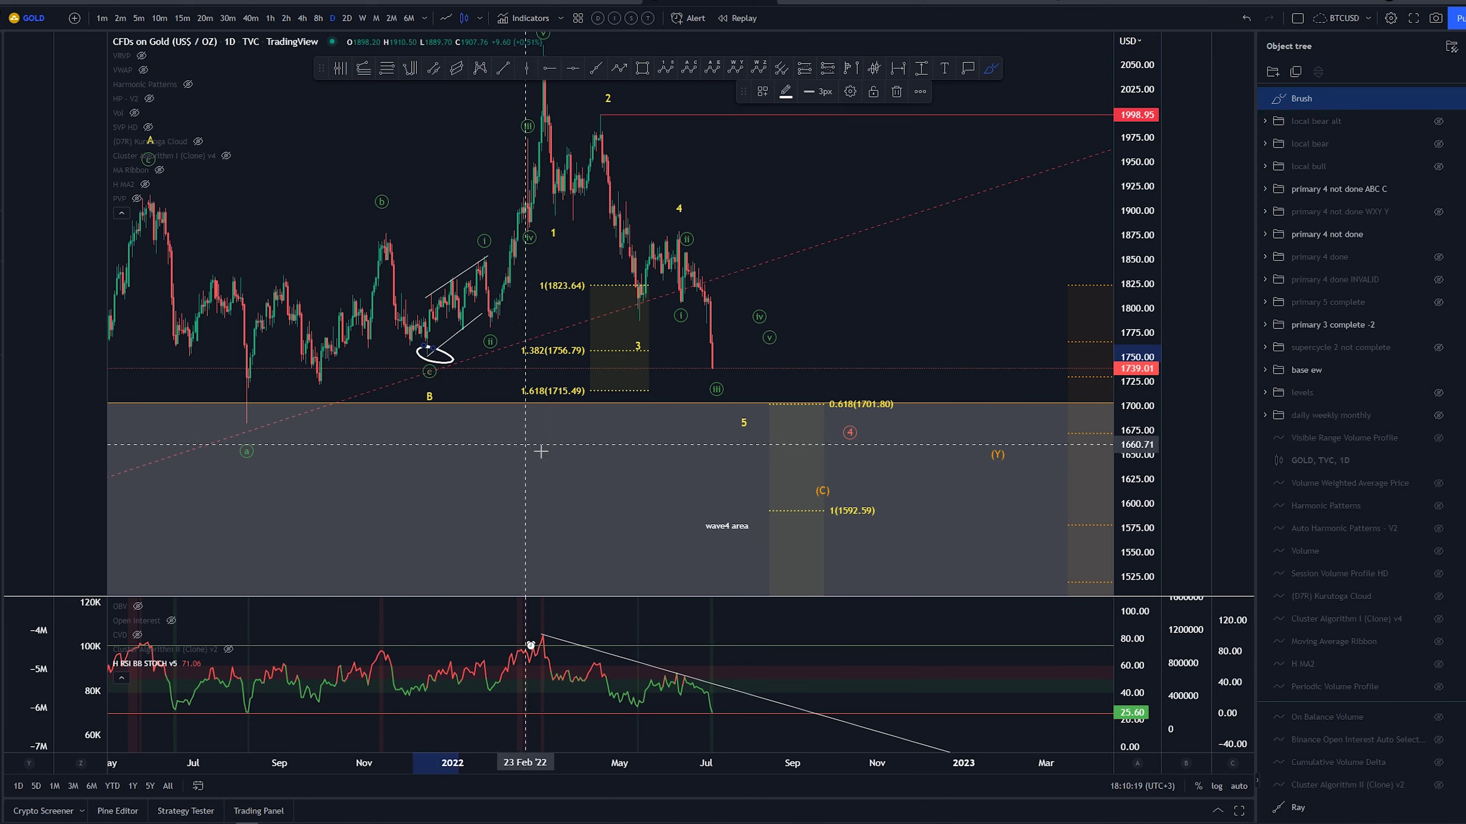
{"action": "key", "text": "ctrl+z"}
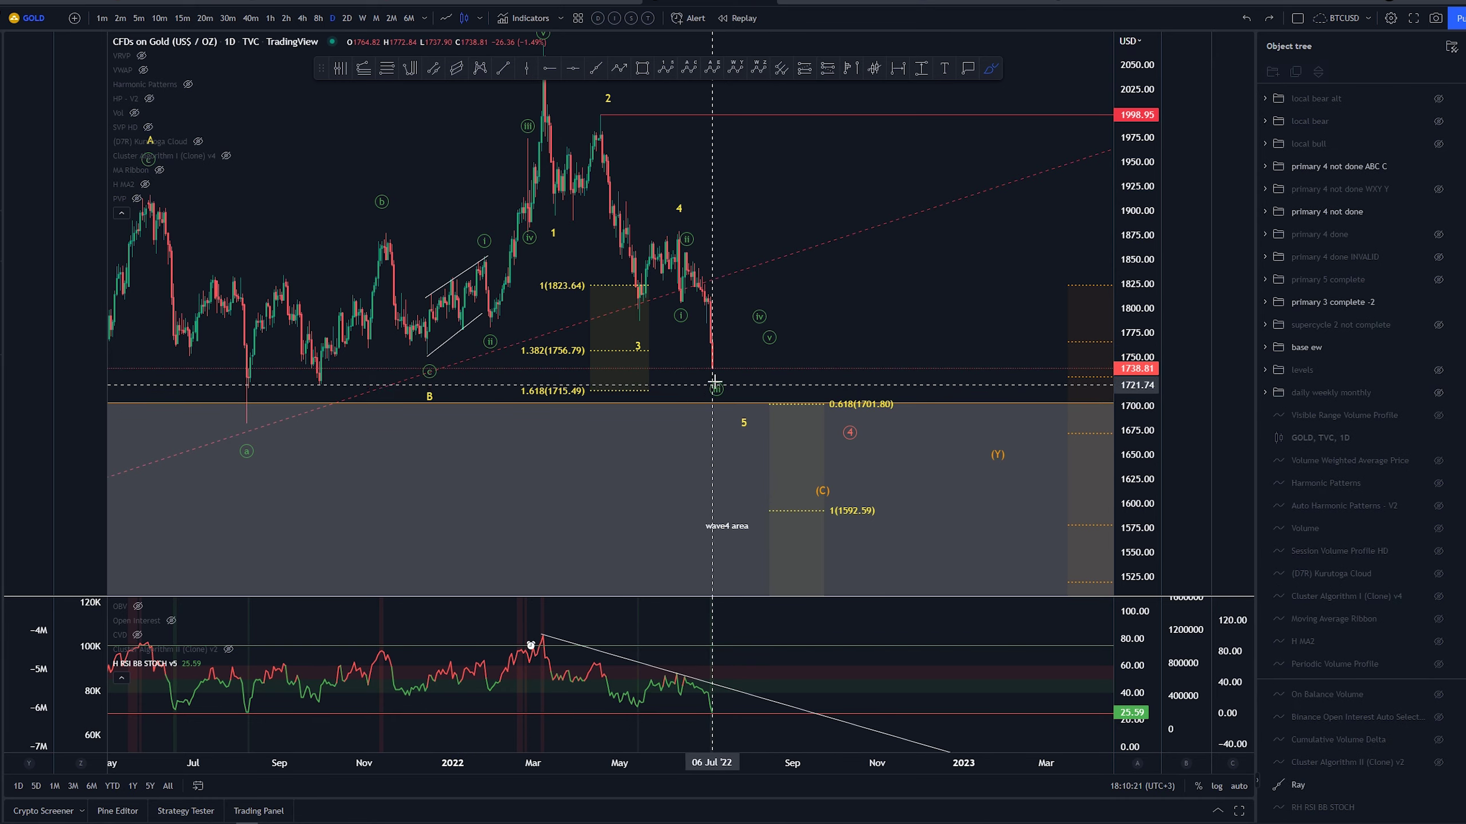
{"action": "left_click_drag", "start_coordinate": [711, 708], "coordinate": [719, 709]}
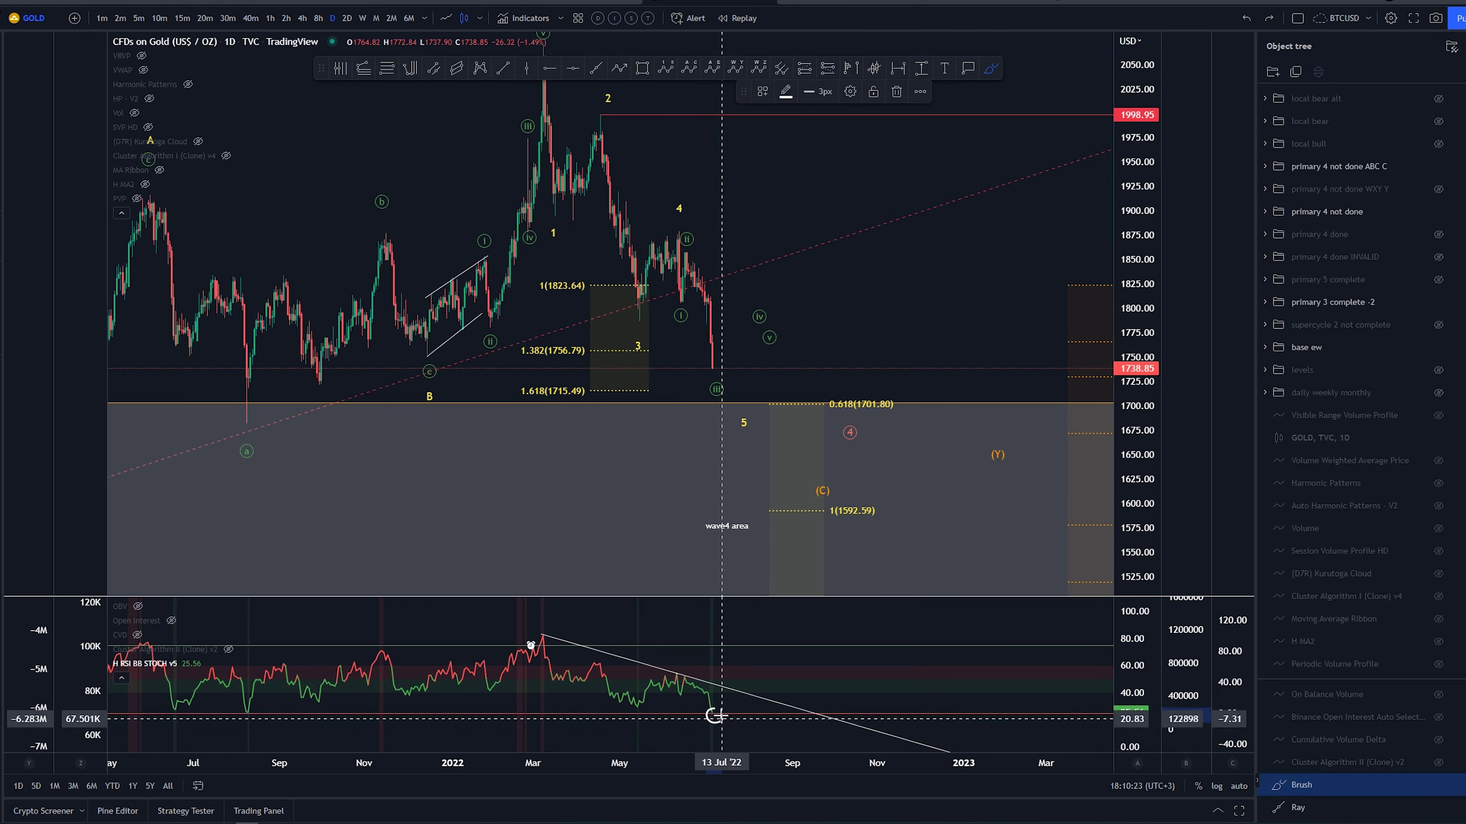
{"action": "key", "text": "ctrl+z"}
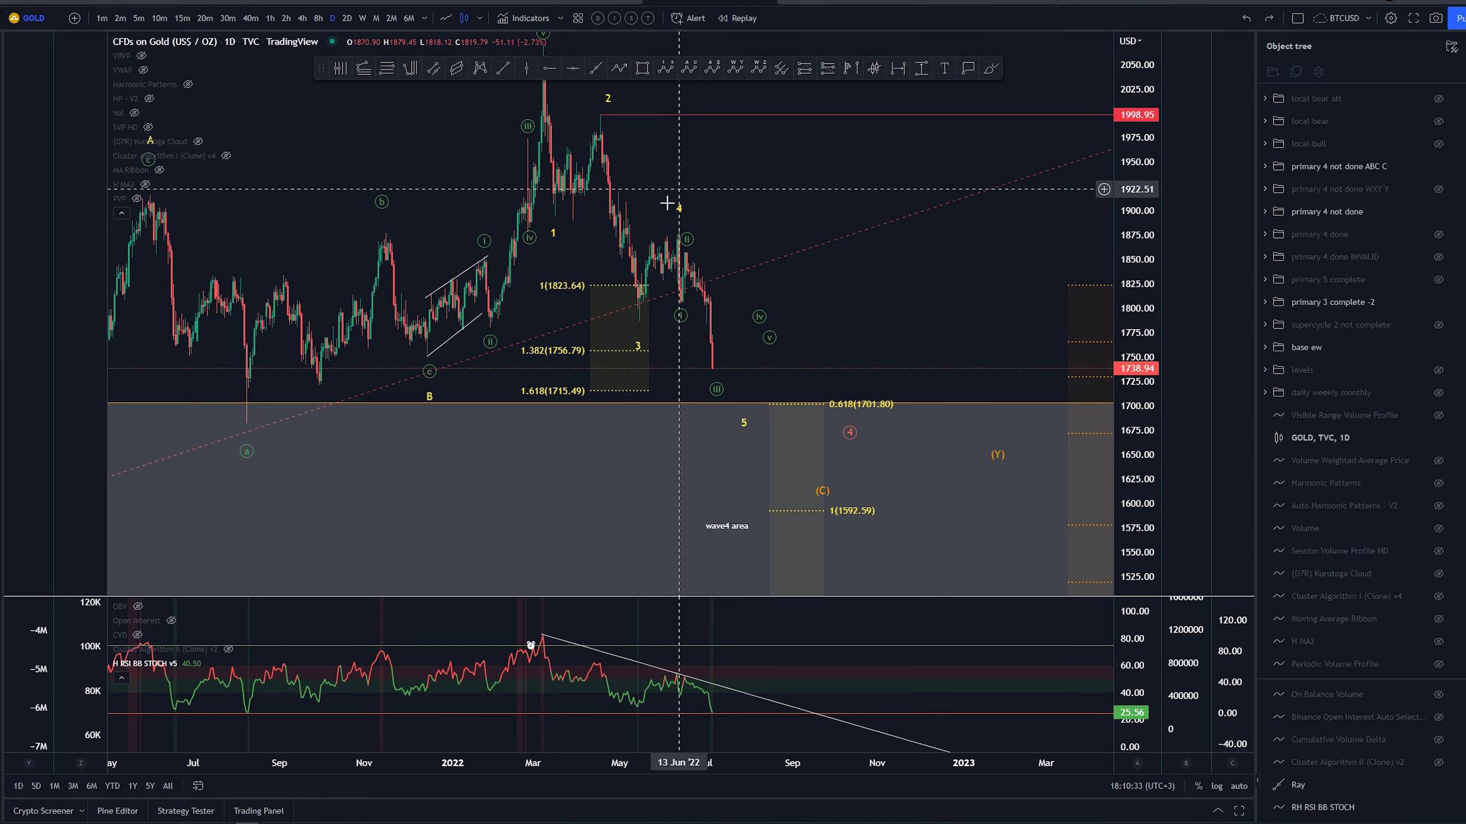
Brush the full five-wave decline from the March 2022 high to the upper edge of the wave4 area and delete the stroke
{"action": "left_click", "coordinate": [995, 70]}
{"action": "mouse_move", "coordinate": [539, 92]}
{"action": "left_mouse_down"}
{"action": "mouse_move", "coordinate": [610, 213]}
{"action": "mouse_move", "coordinate": [674, 226]}
{"action": "mouse_move", "coordinate": [718, 404]}
{"action": "left_mouse_up"}
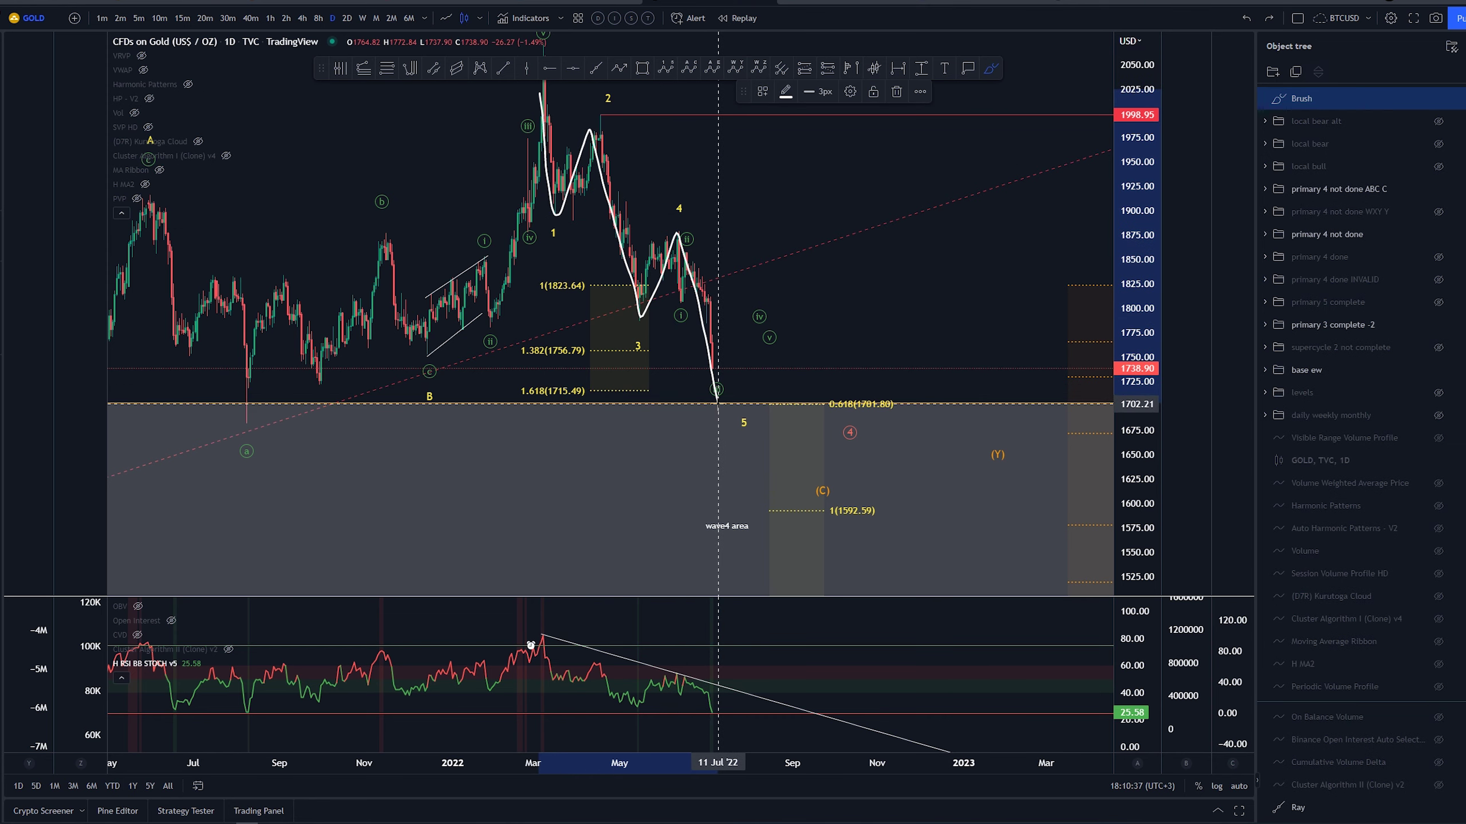
{"action": "key", "text": "Delete"}
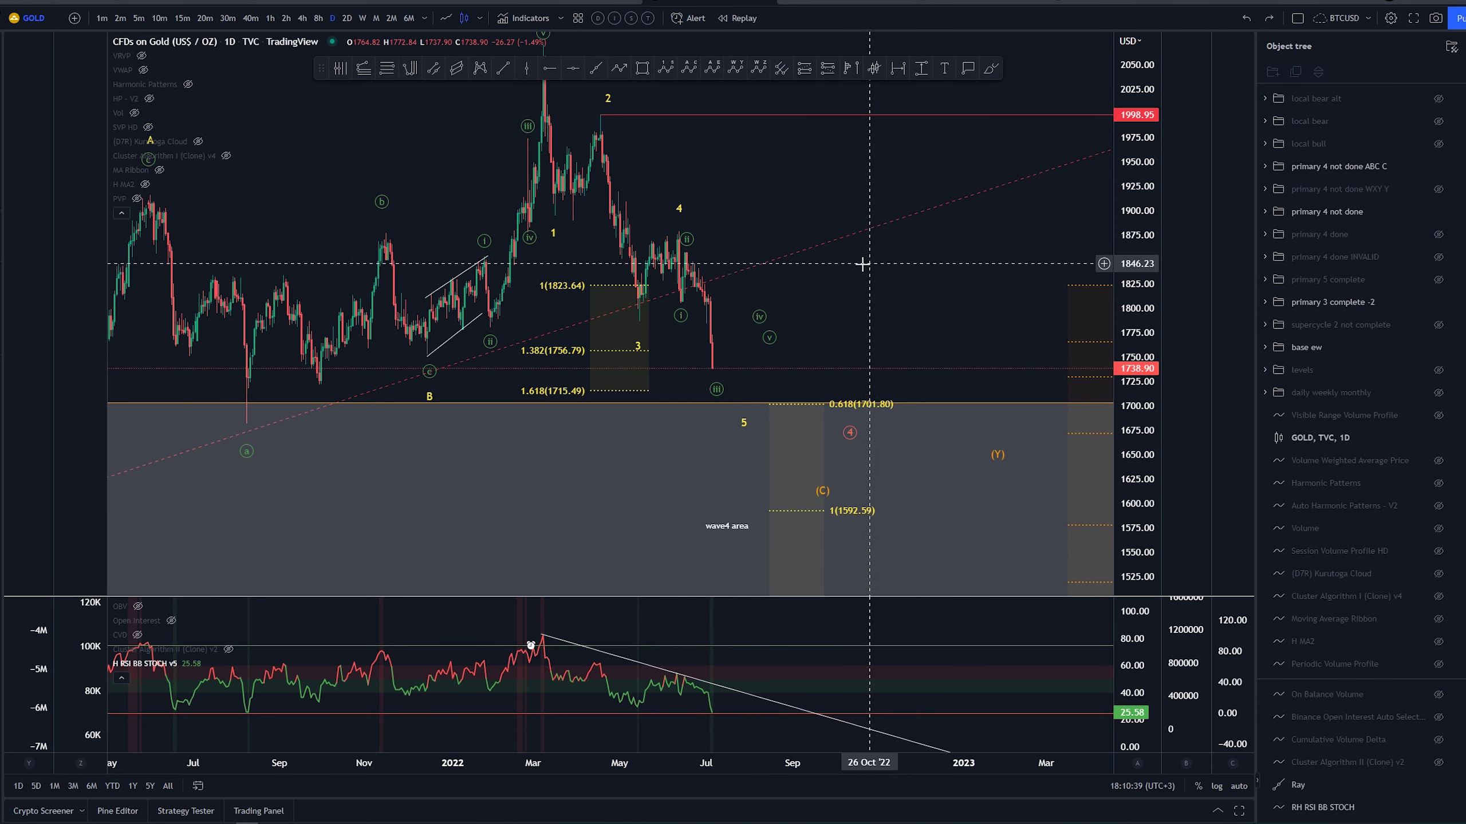
Place a Trend-Based Fib Extension from the wave 2 high at 1998.79 to 1787.65 and back up to 1879.18
{"action": "left_click_drag", "start_coordinate": [860, 259], "coordinate": [764, 239]}
{"action": "left_click", "coordinate": [362, 68]}
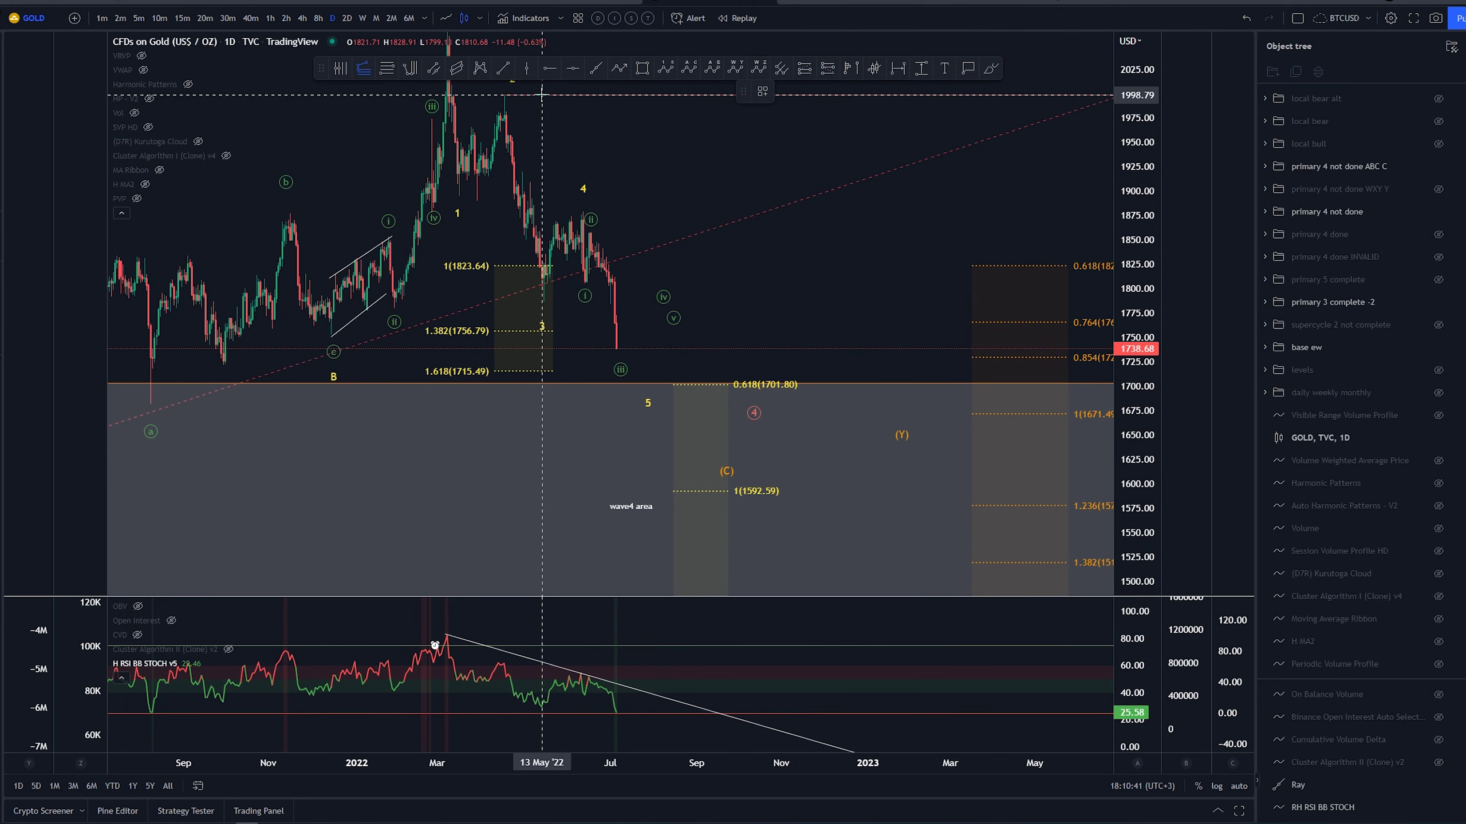
{"action": "left_click", "coordinate": [541, 94]}
{"action": "left_click", "coordinate": [572, 301]}
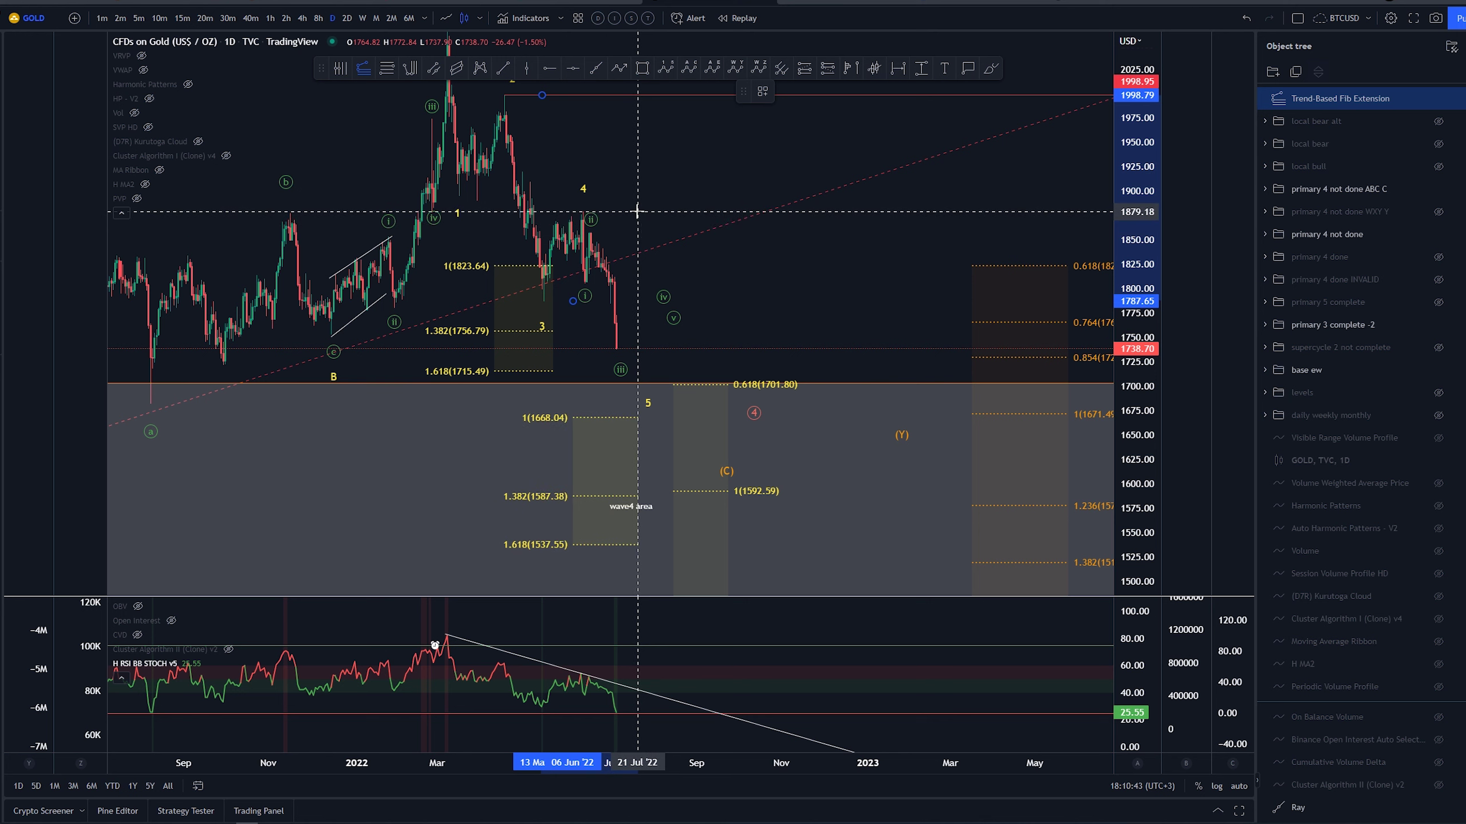
{"action": "left_click", "coordinate": [637, 212]}
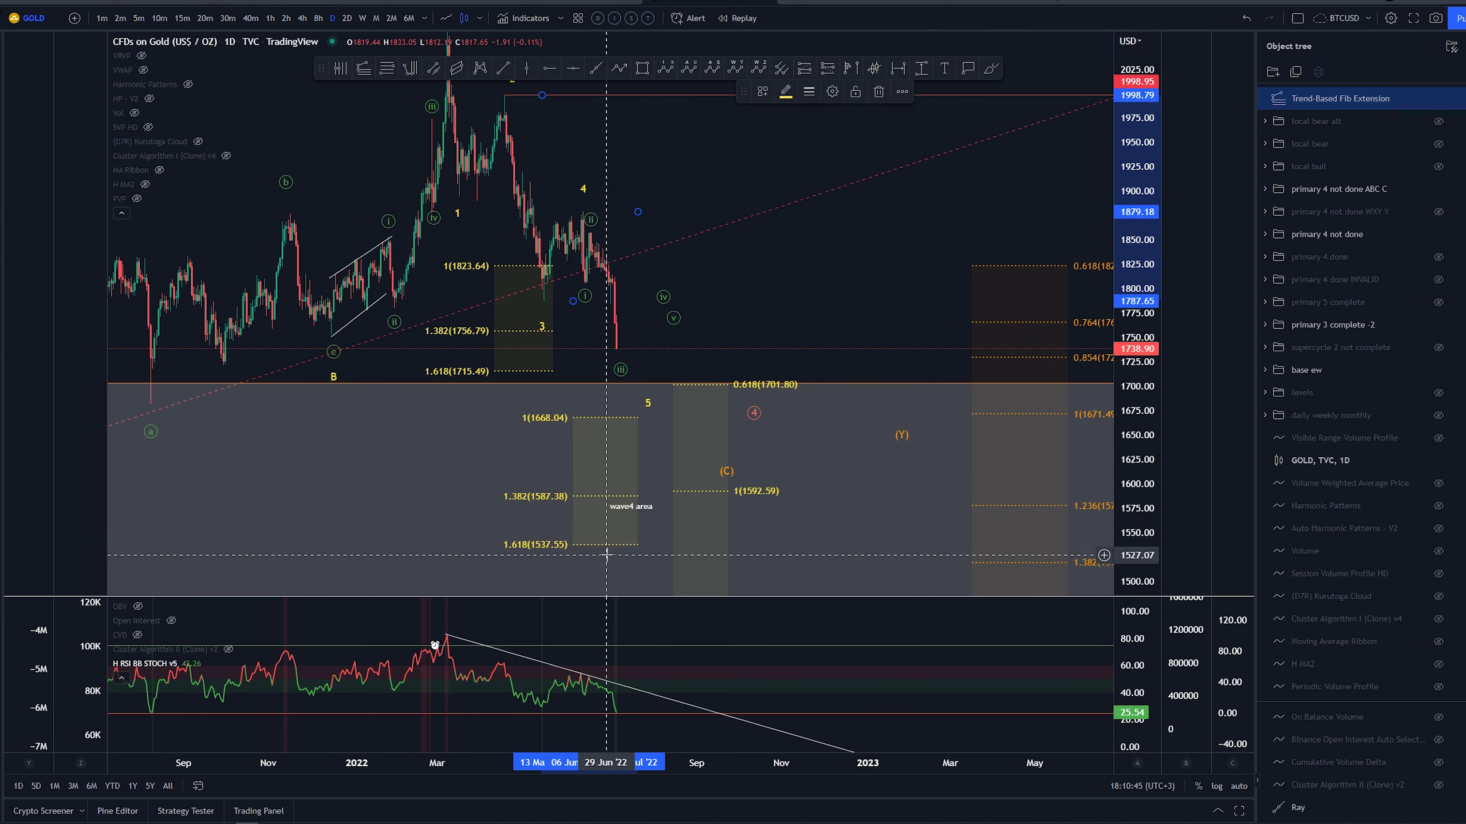
{"action": "scroll", "coordinate": [655, 527], "scroll_direction": "down", "scroll_amount": 3}
{"action": "scroll", "coordinate": [716, 563], "scroll_direction": "up", "scroll_amount": 3}
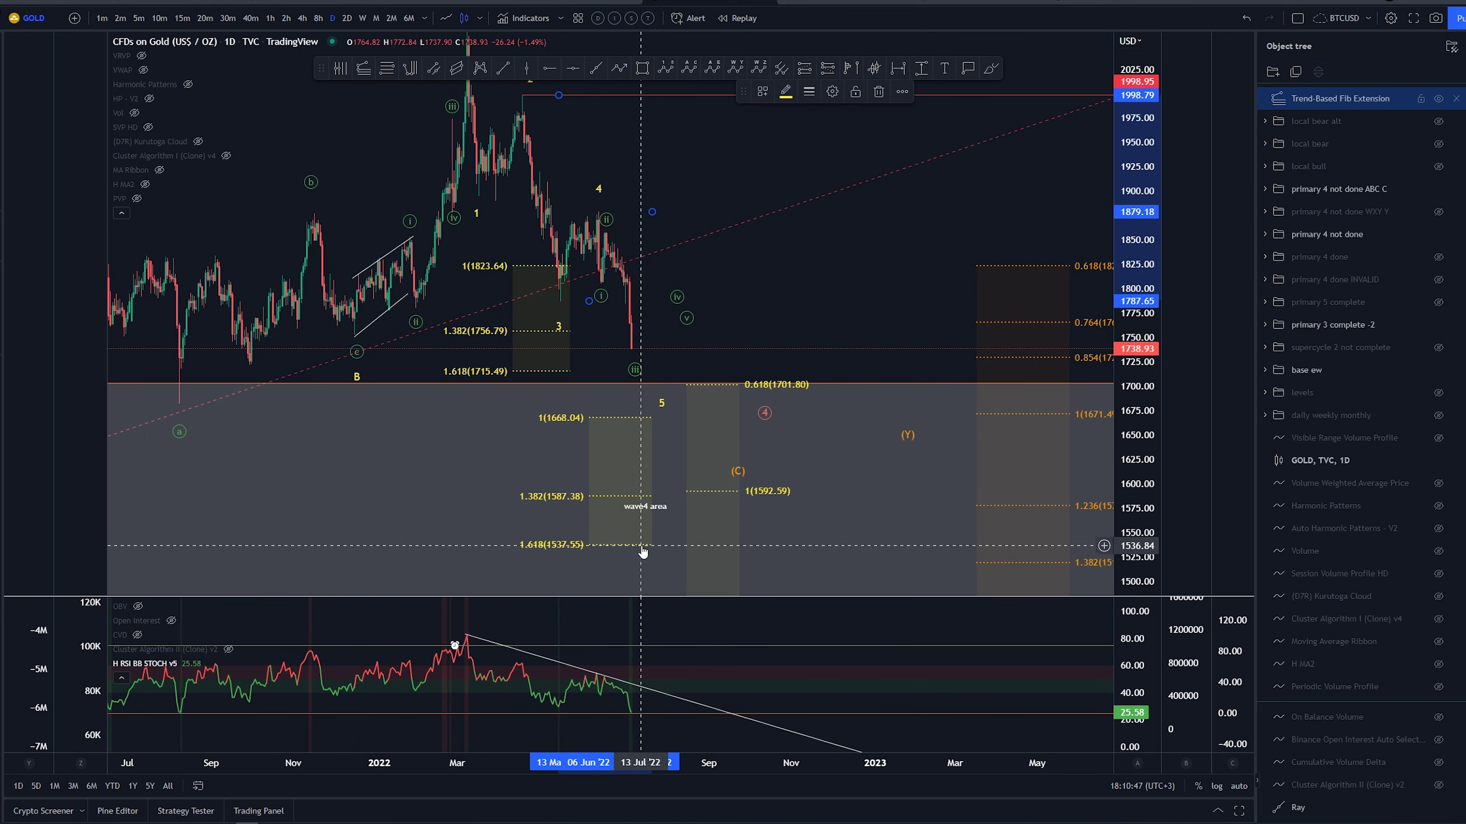
{"action": "scroll", "coordinate": [643, 542], "scroll_direction": "down", "scroll_amount": 10}
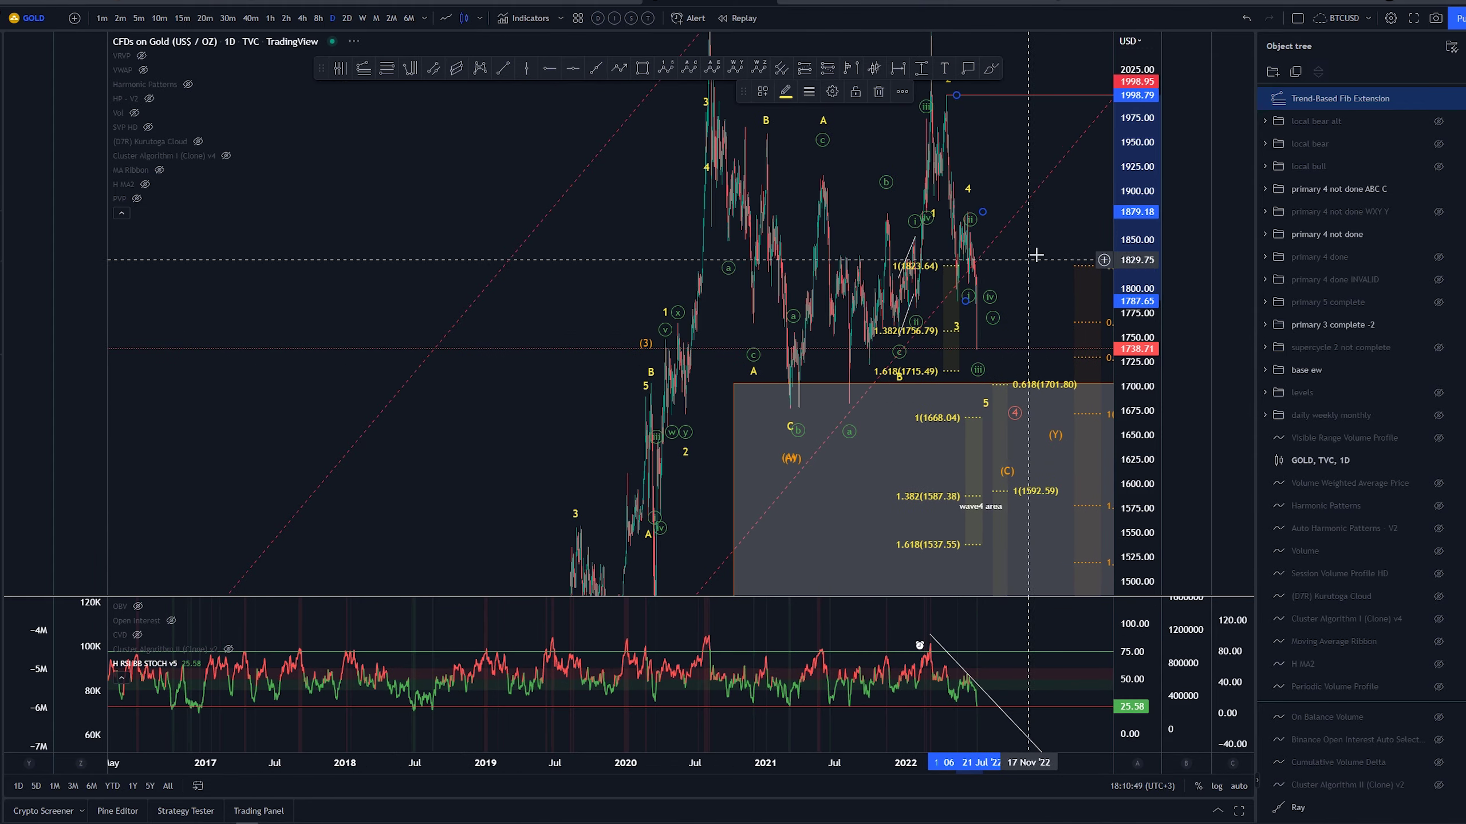
Mark the red 0.5 Fib level at 1615.04 with the brush and delete the stroke
{"action": "left_click_drag", "start_coordinate": [1034, 254], "coordinate": [823, 269]}
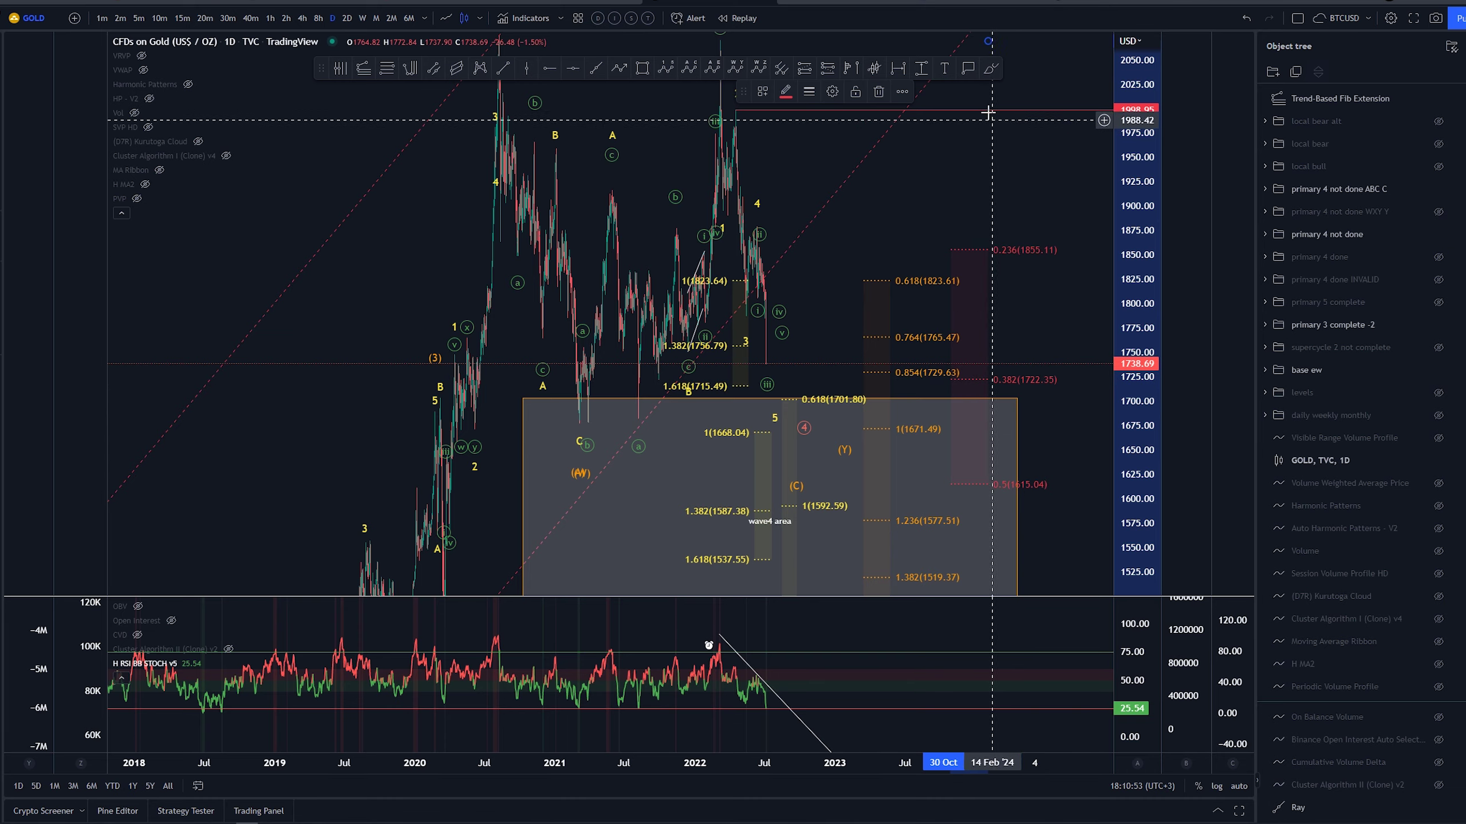
{"action": "left_click", "coordinate": [991, 68]}
{"action": "left_click_drag", "start_coordinate": [1042, 478], "coordinate": [1029, 469]}
{"action": "key", "text": "Delete"}
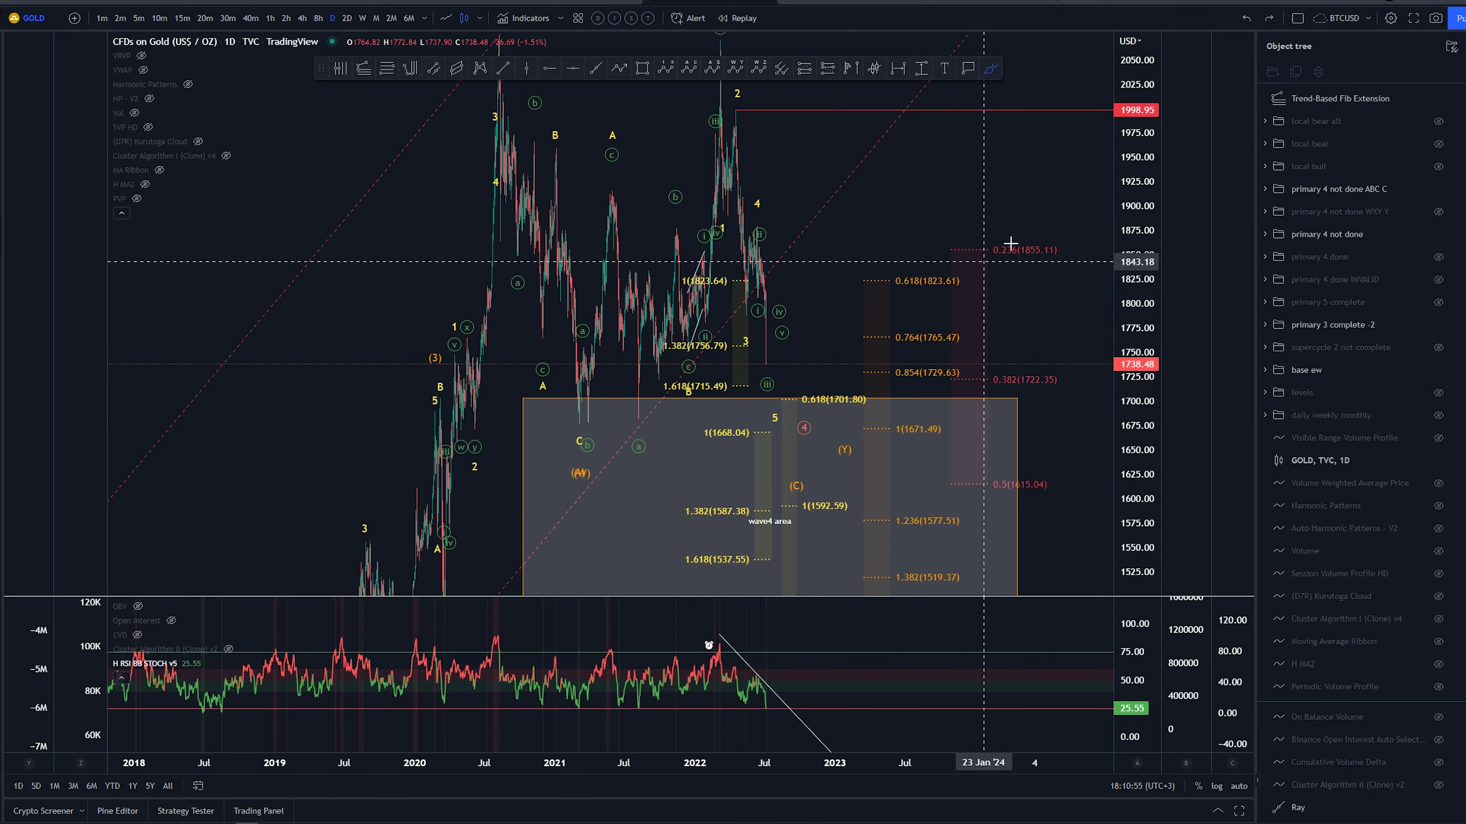
Place a horizontal ray from the red wave 1 high of July 2016 at 1379.51 and apply the invalidation template to it
{"action": "left_click_drag", "start_coordinate": [1139, 151], "coordinate": [1133, 439]}
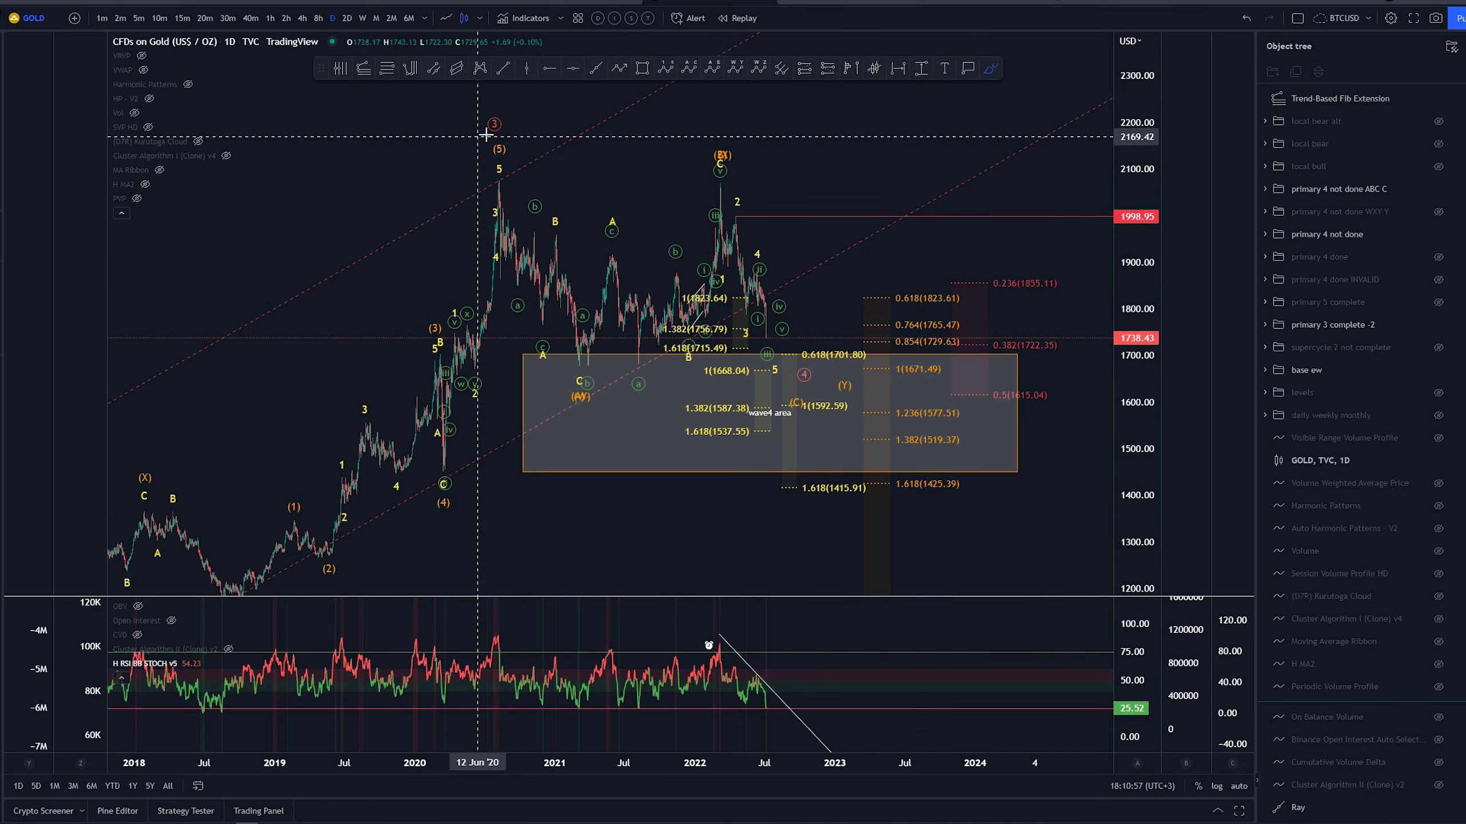
{"action": "scroll", "coordinate": [683, 307], "scroll_direction": "down", "scroll_amount": 5}
{"action": "key", "text": "Escape"}
{"action": "left_click_drag", "start_coordinate": [820, 529], "coordinate": [675, 450]}
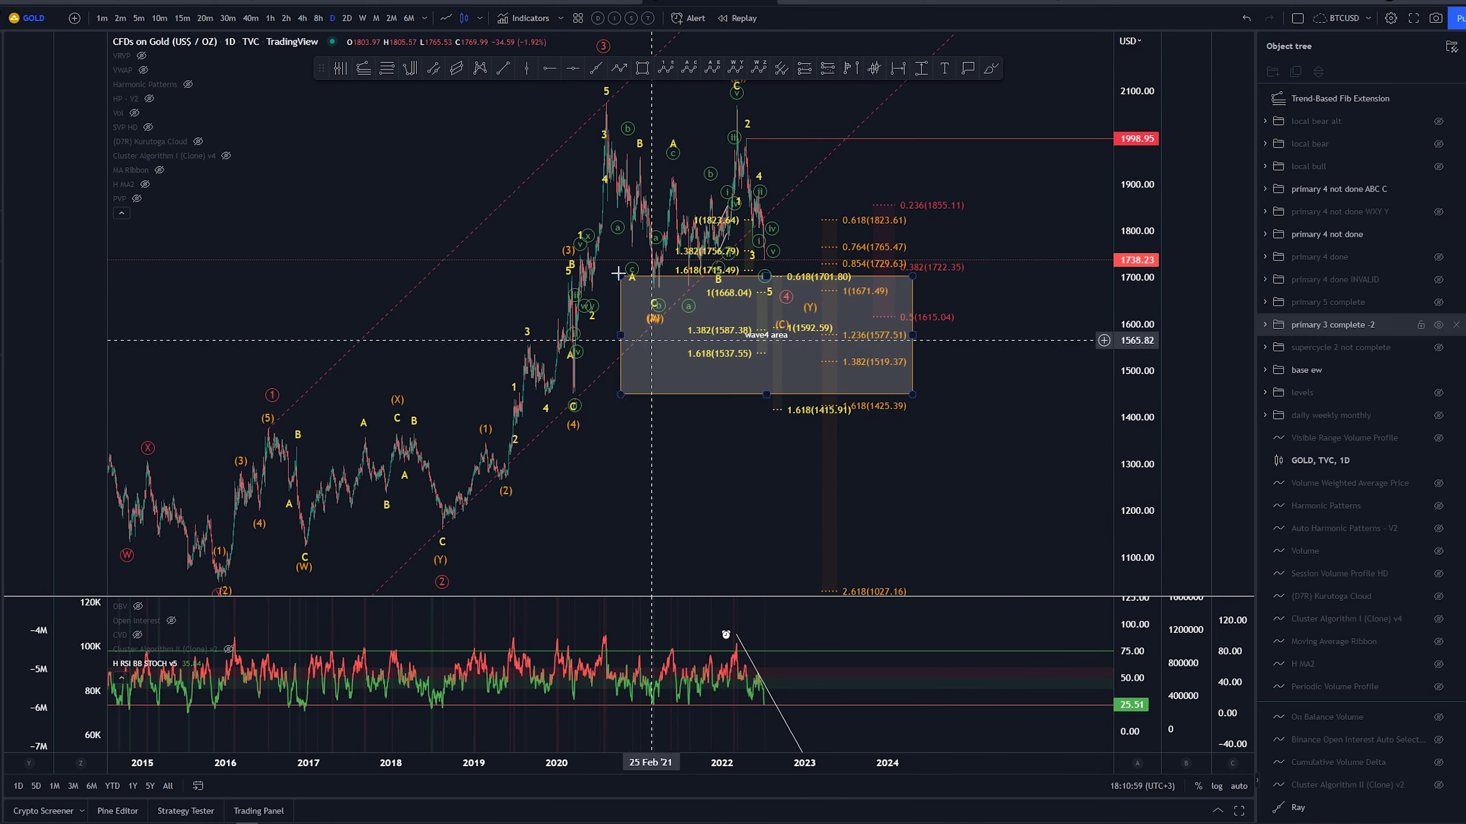
{"action": "left_click", "coordinate": [550, 69]}
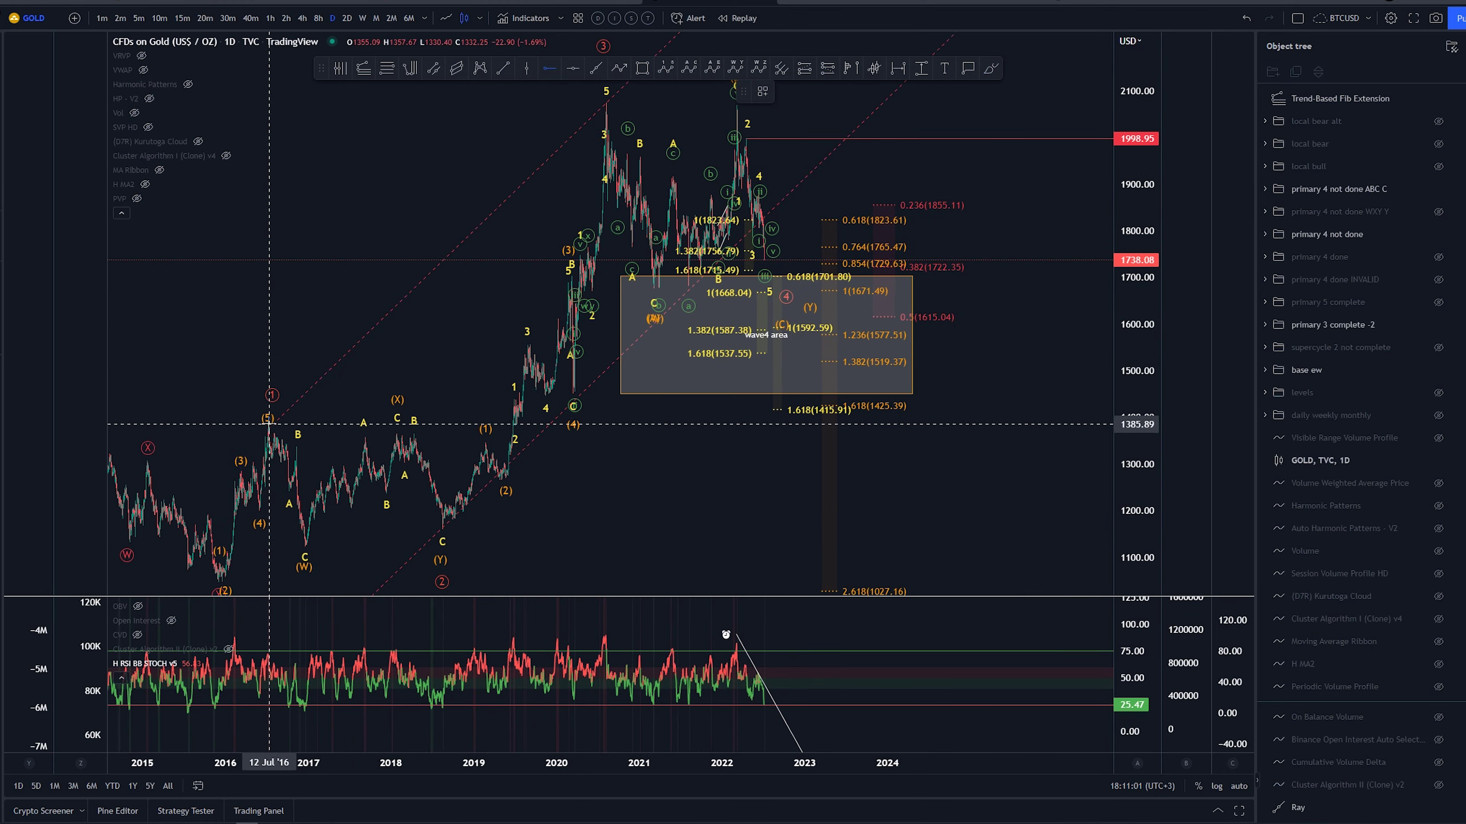
{"action": "left_click", "coordinate": [267, 426]}
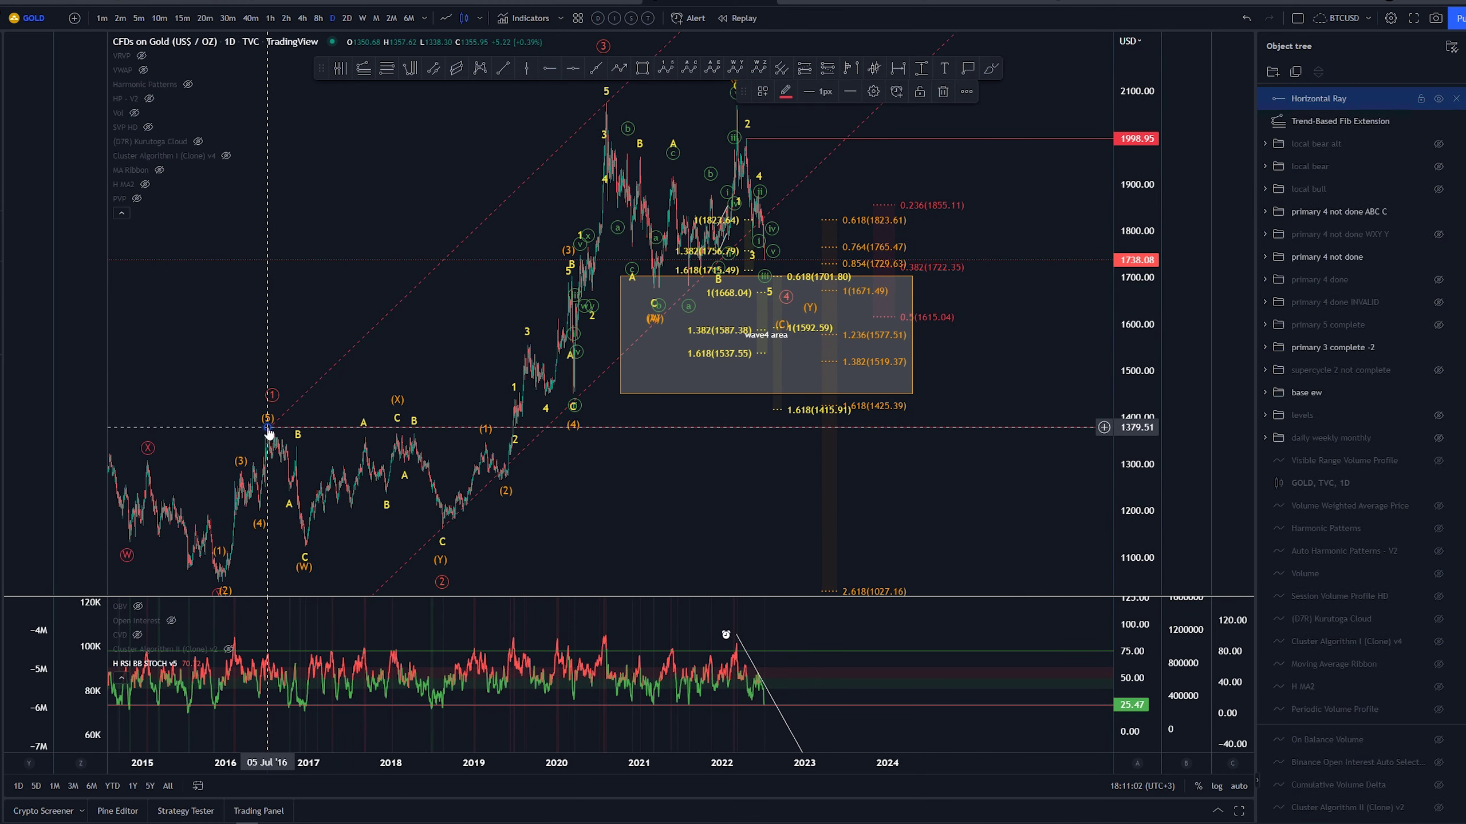
{"action": "left_click", "coordinate": [762, 91]}
{"action": "left_click", "coordinate": [773, 254]}
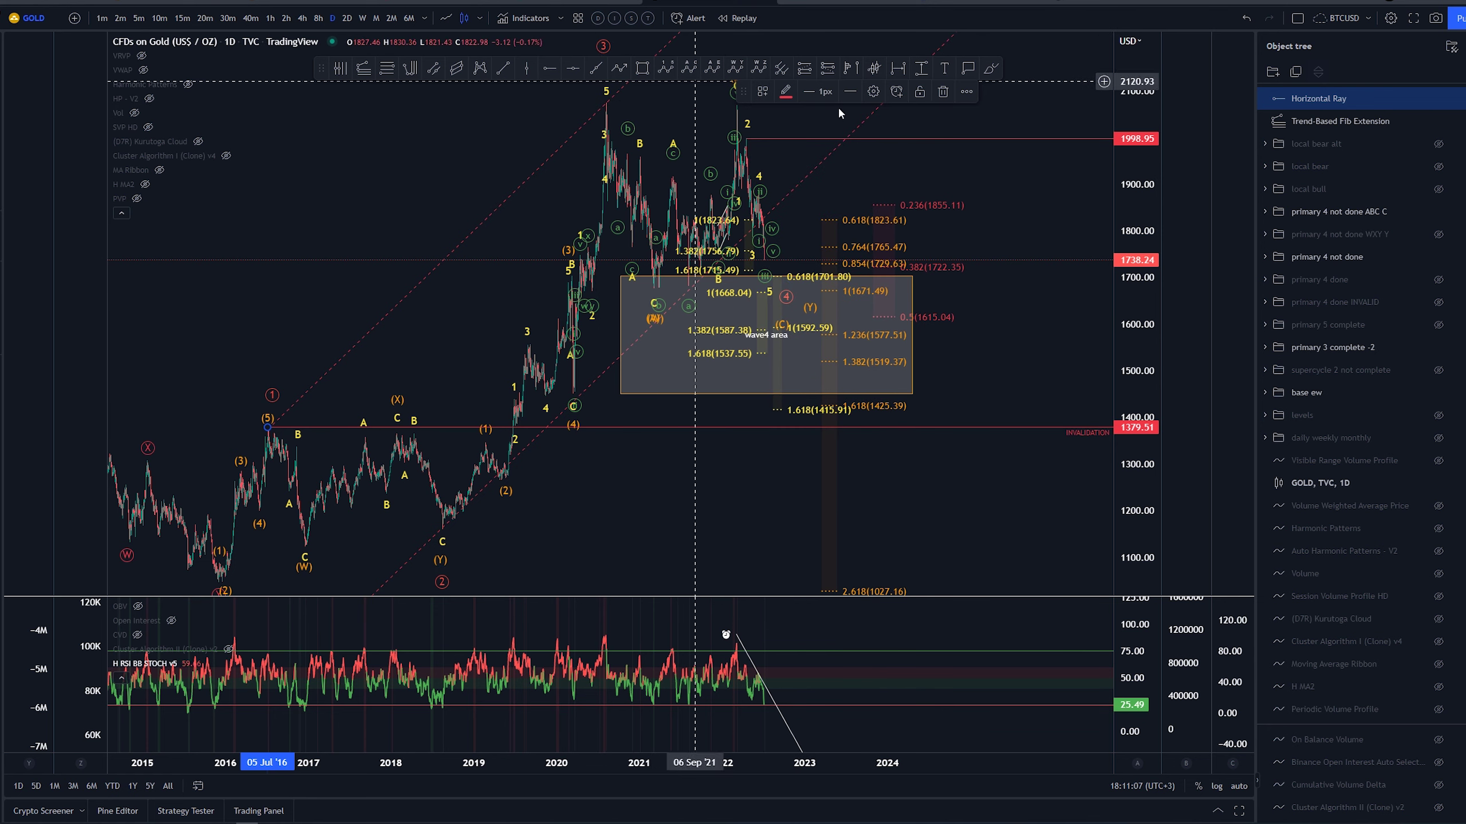
Move the horizontal ray into the primary 3 complete -2 group and the new Trend-Based Fib Extension into primary 4 not done ABC C
{"action": "left_click_drag", "start_coordinate": [1336, 96], "coordinate": [1367, 349]}
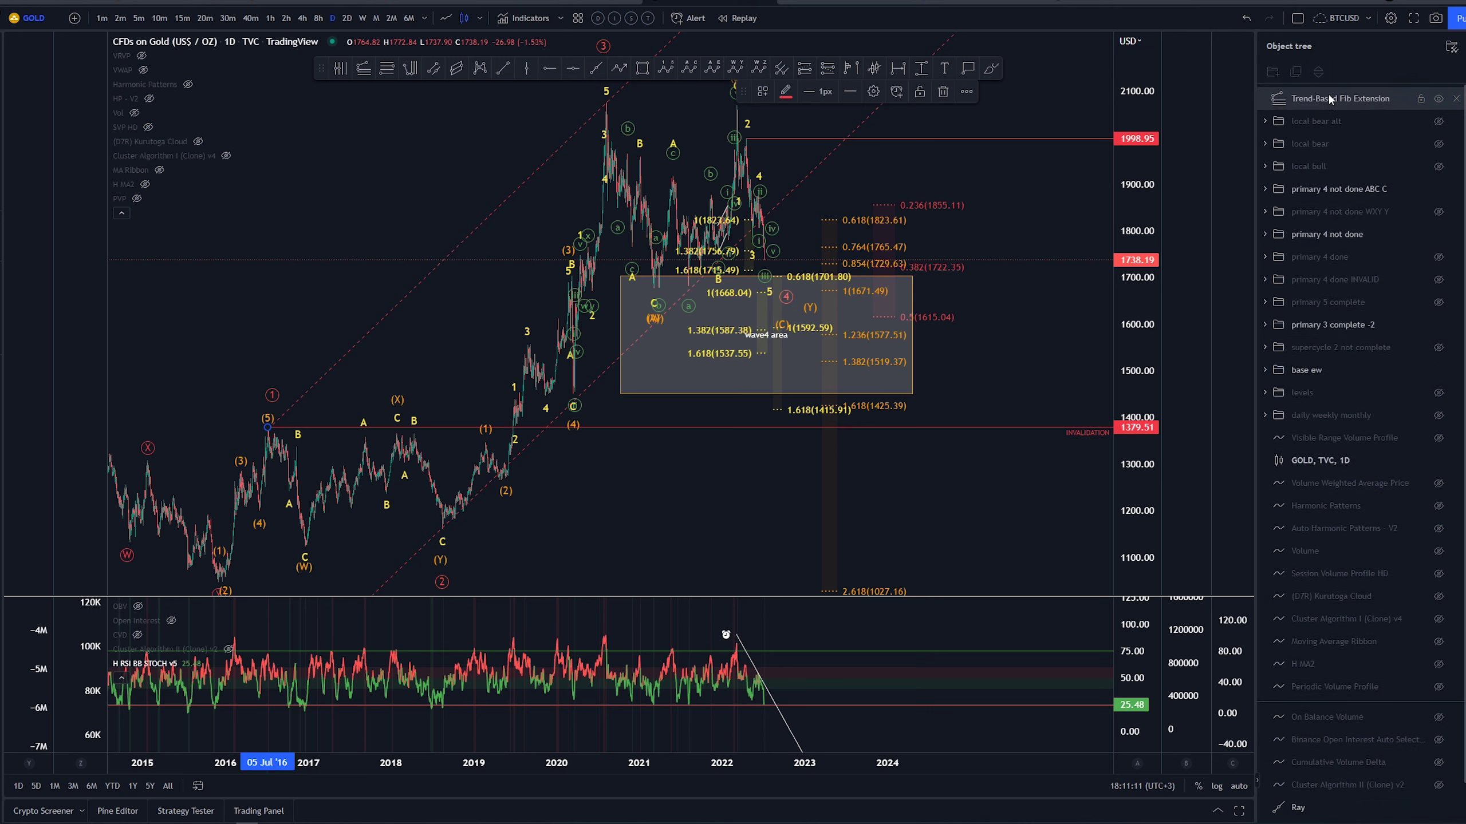
{"action": "left_click_drag", "start_coordinate": [1328, 97], "coordinate": [1347, 187]}
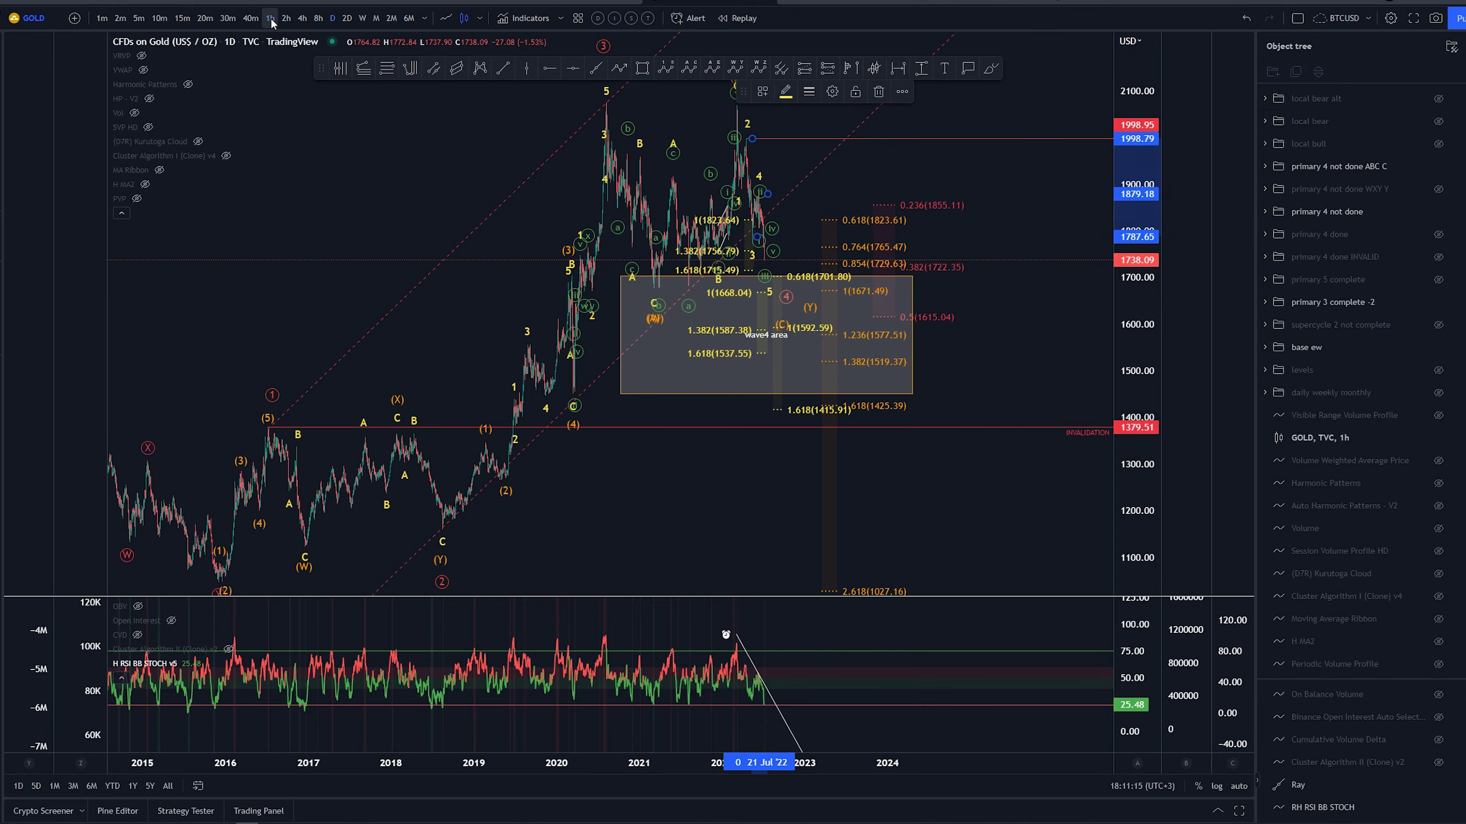
Switch the chart to the 1-hour timeframe and bring the decline from the March 2022 high into view
{"action": "left_click", "coordinate": [270, 17]}
{"action": "right_click", "coordinate": [672, 491]}
{"action": "left_click", "coordinate": [1057, 396]}
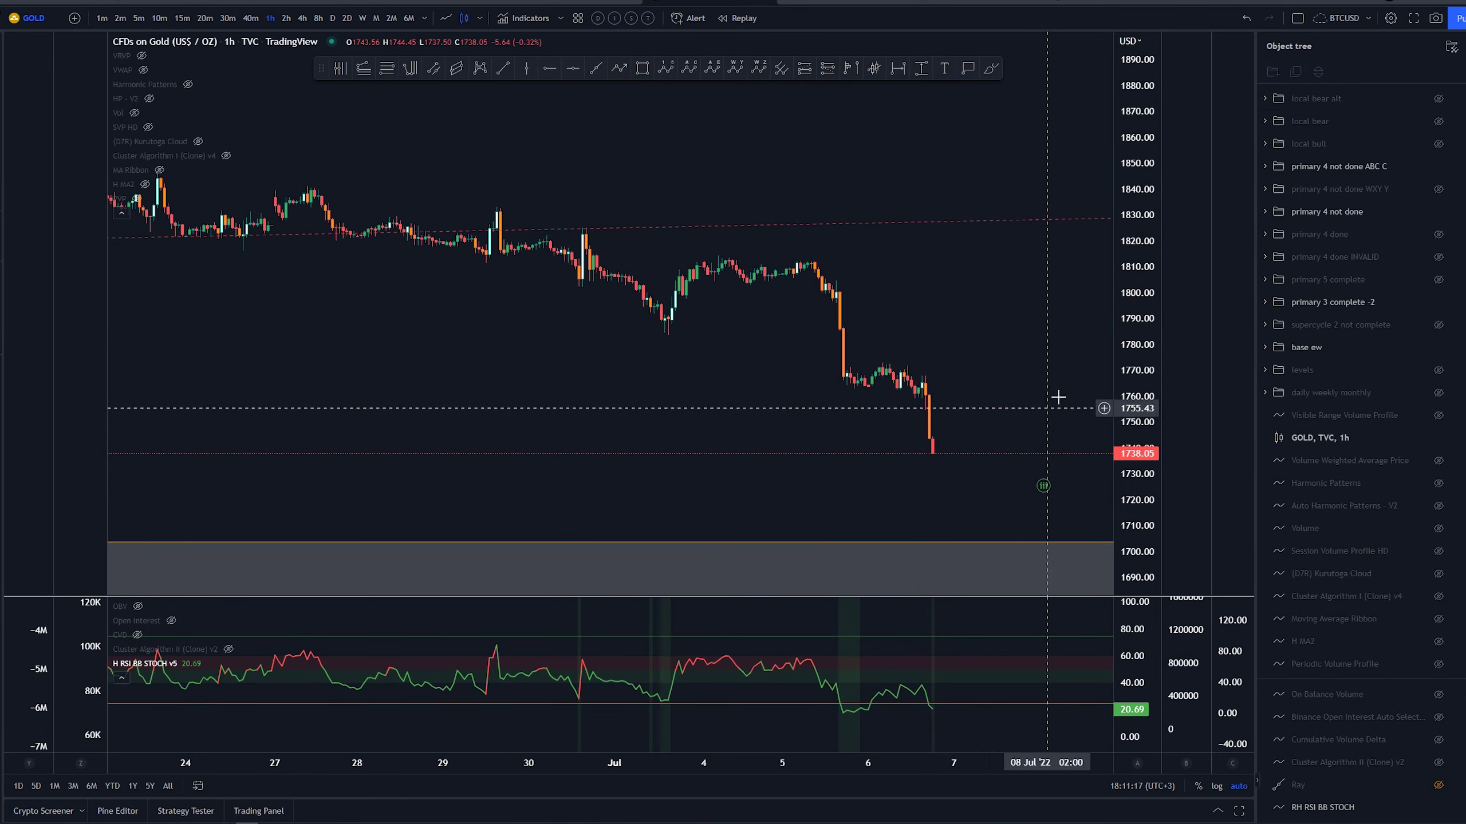
{"action": "scroll", "coordinate": [797, 329], "scroll_direction": "down", "scroll_amount": 10}
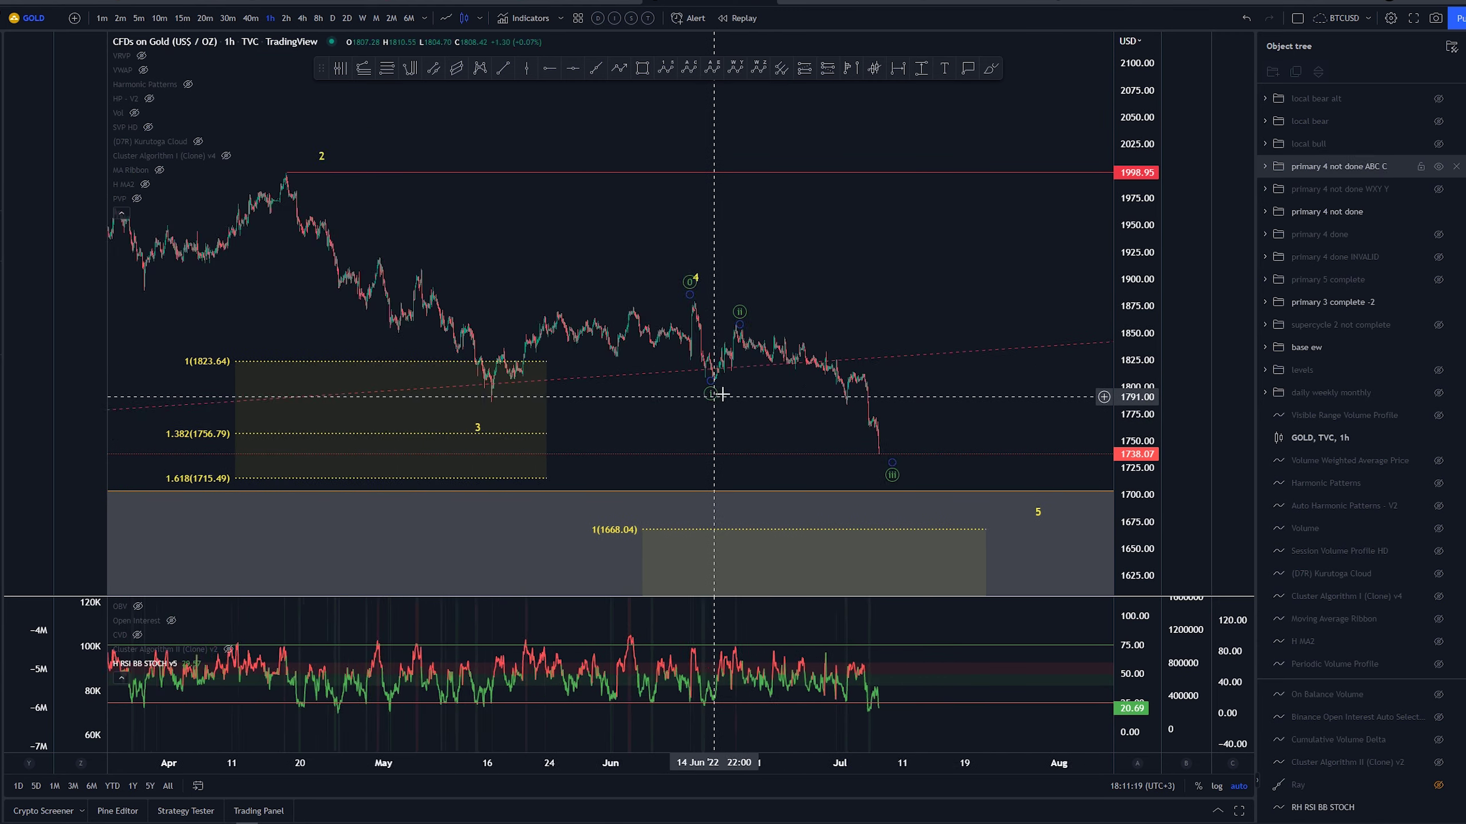
{"action": "scroll", "coordinate": [722, 394], "scroll_direction": "down", "scroll_amount": 5}
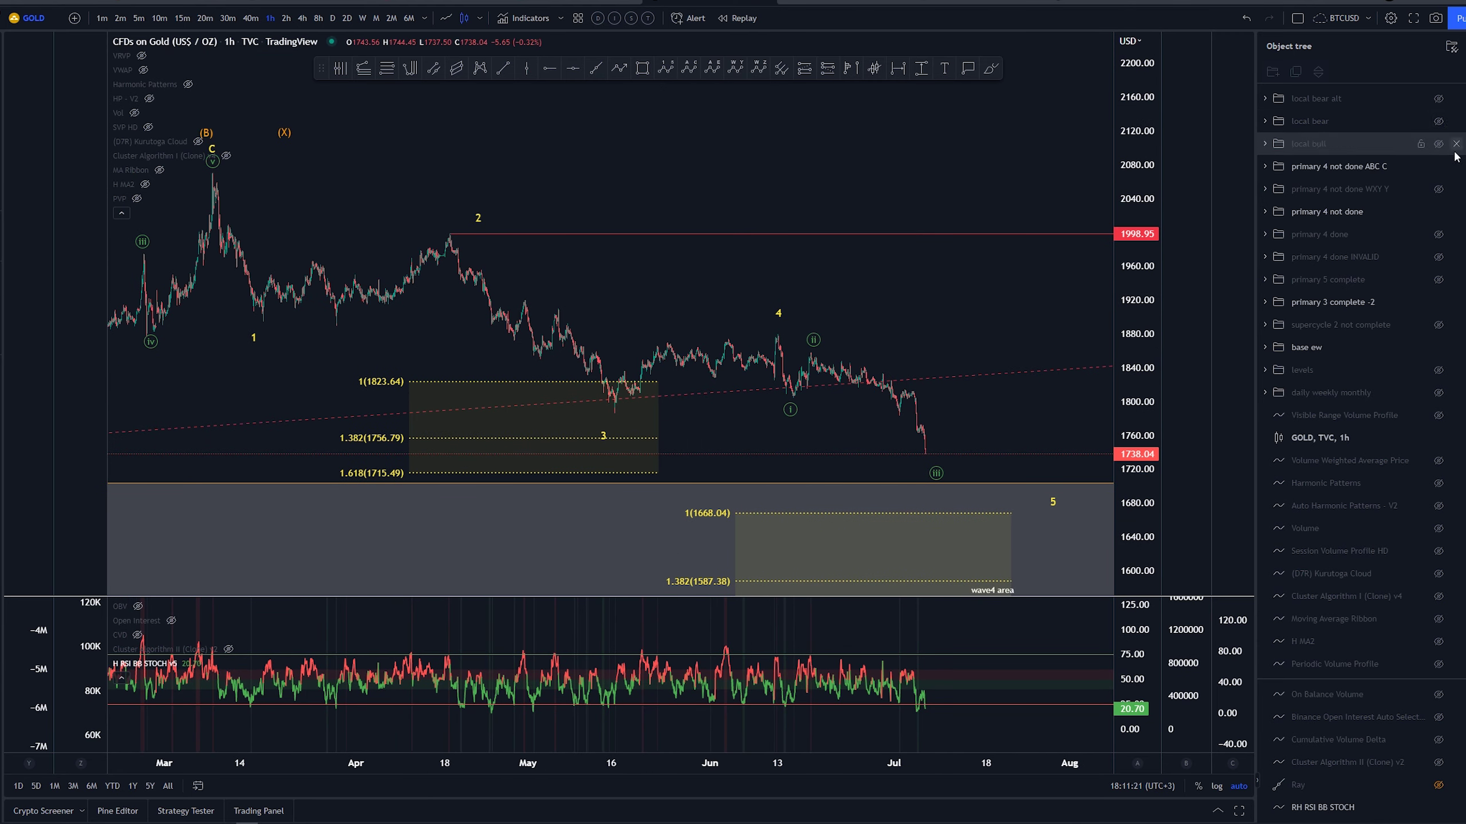
Hide the primary 4 not done, primary 3 complete -2 and base ew groups
{"action": "left_click", "coordinate": [1439, 212]}
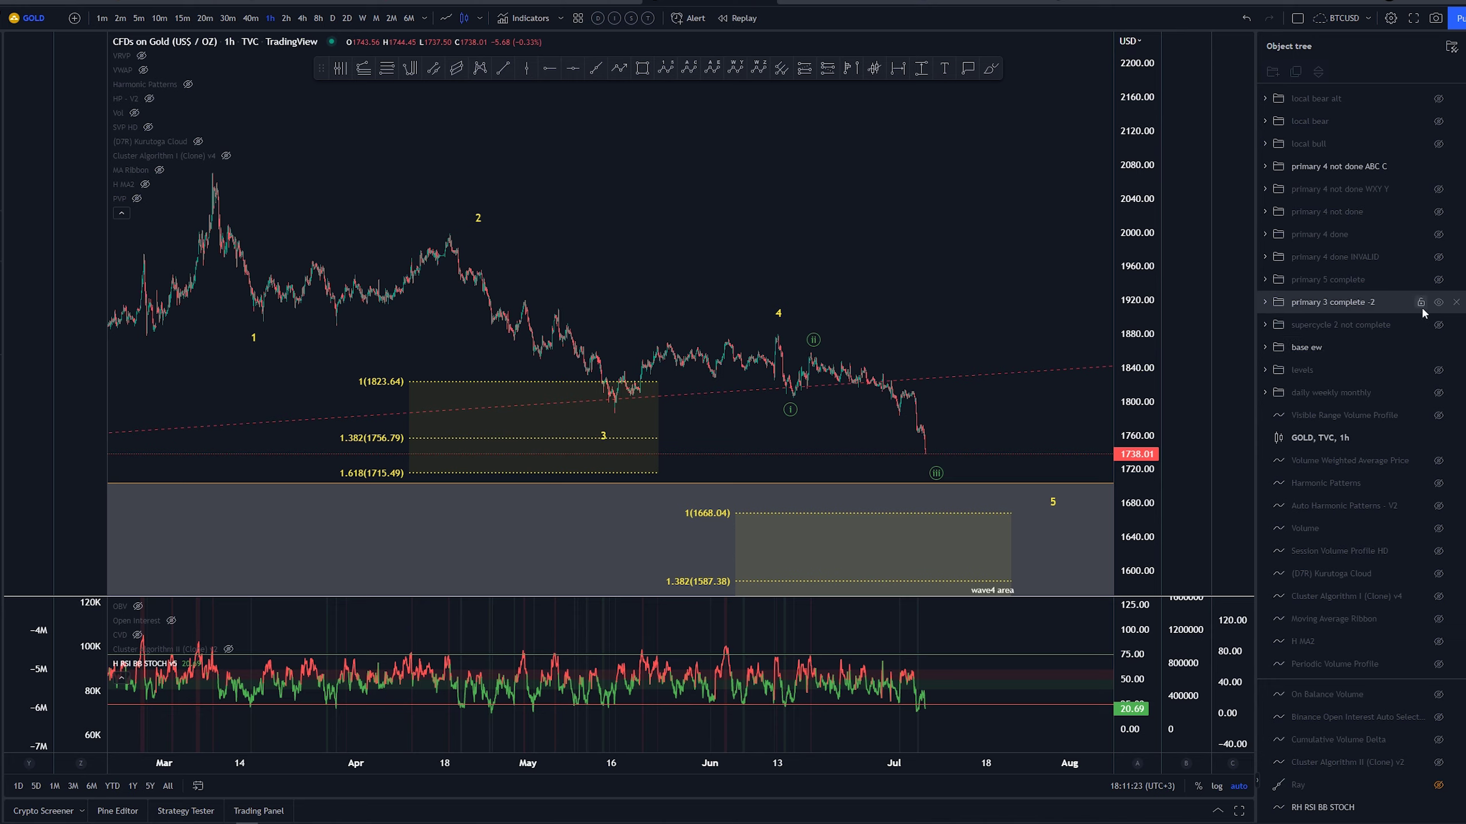
{"action": "left_click", "coordinate": [1438, 302]}
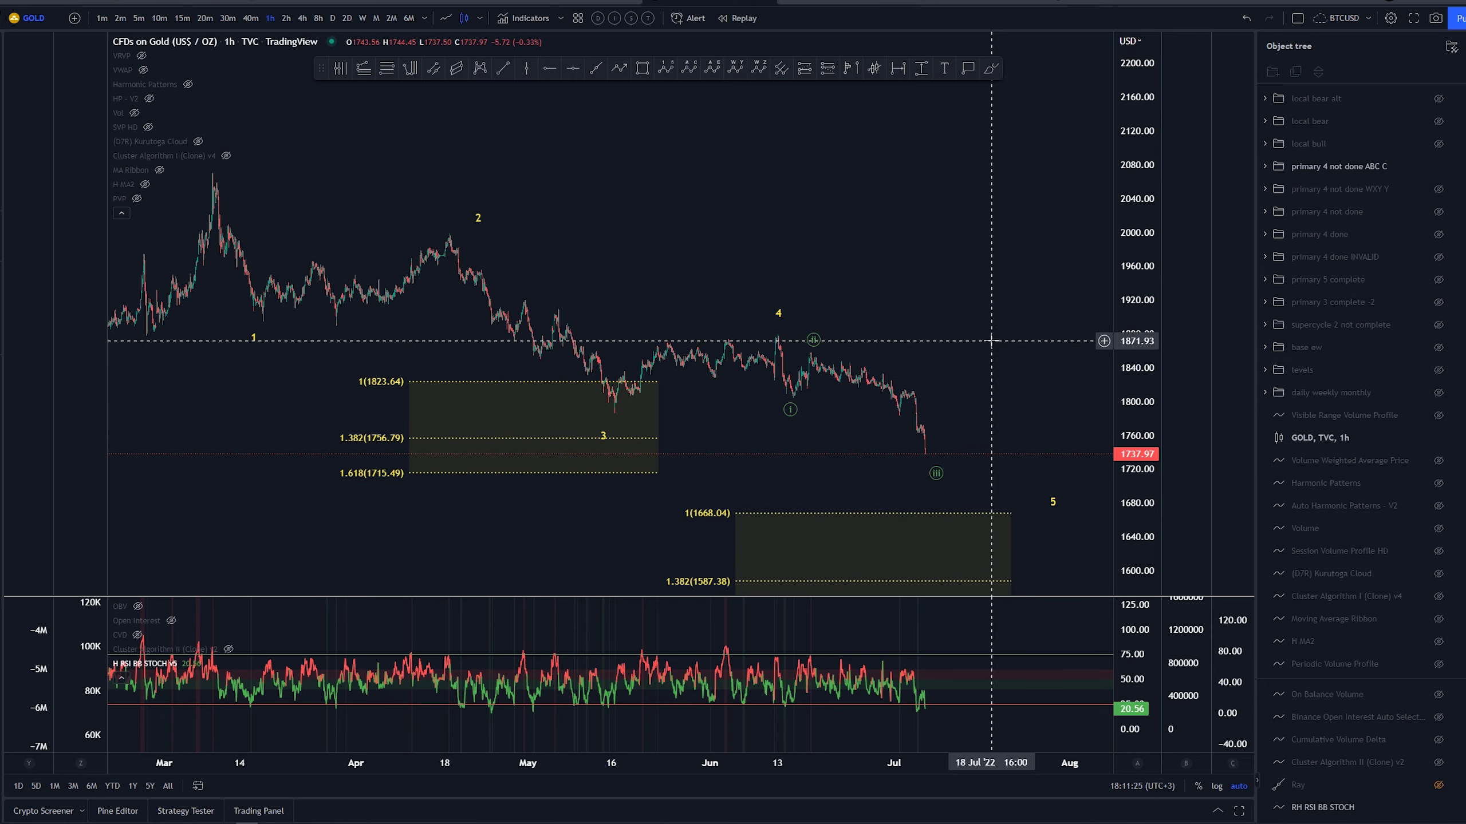
{"action": "scroll", "coordinate": [1068, 354], "scroll_direction": "down", "scroll_amount": 2}
{"action": "left_click_drag", "start_coordinate": [1132, 427], "coordinate": [1096, 236]}
{"action": "left_click_drag", "start_coordinate": [1071, 301], "coordinate": [1030, 237]}
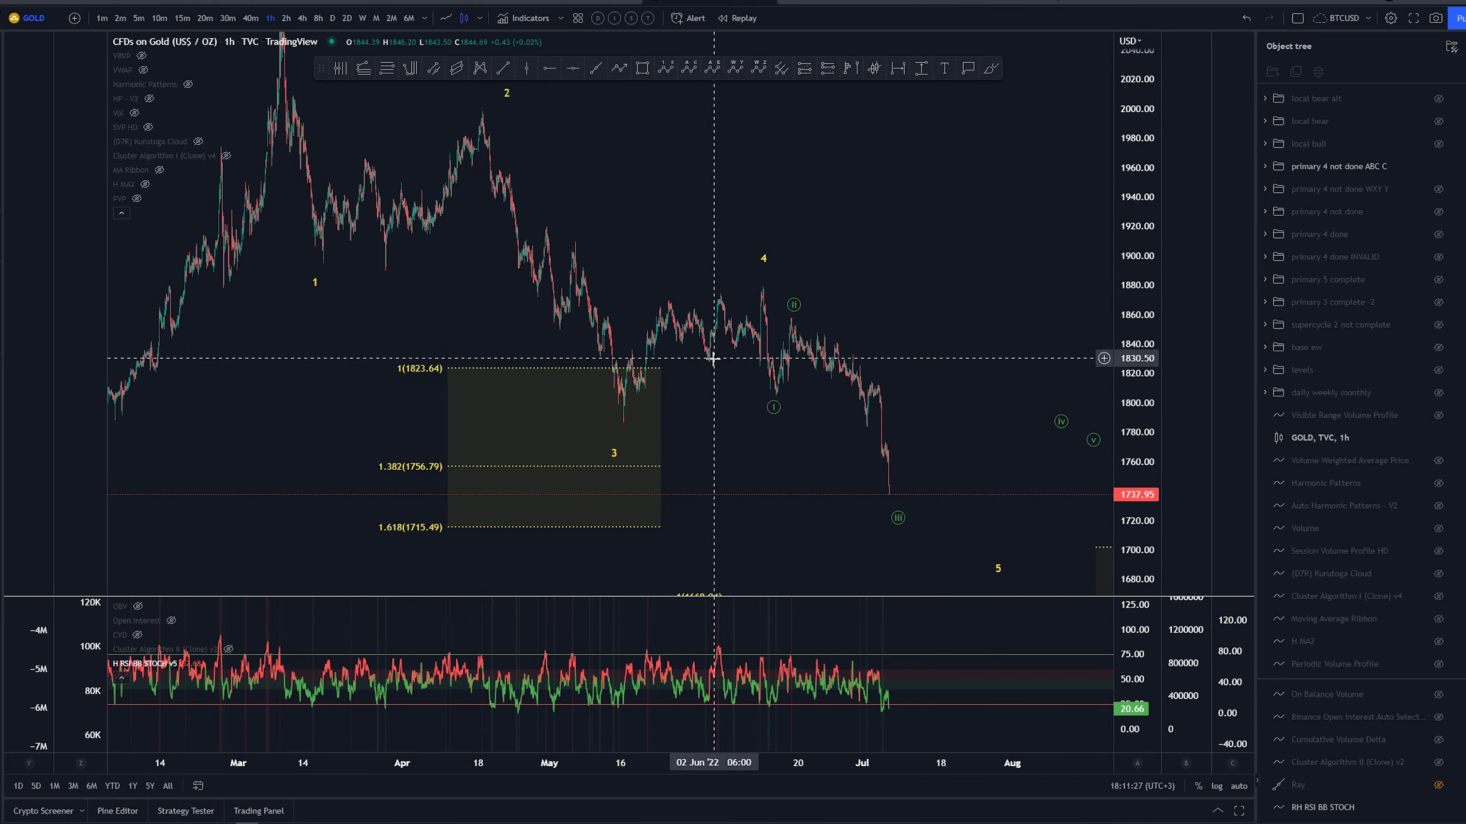
{"action": "left_click_drag", "start_coordinate": [942, 226], "coordinate": [961, 233]}
Show the local bull group and hide the primary 4 not done ABC C group
{"action": "left_click", "coordinate": [1439, 143]}
{"action": "scroll", "coordinate": [1014, 571], "scroll_direction": "up", "scroll_amount": 5}
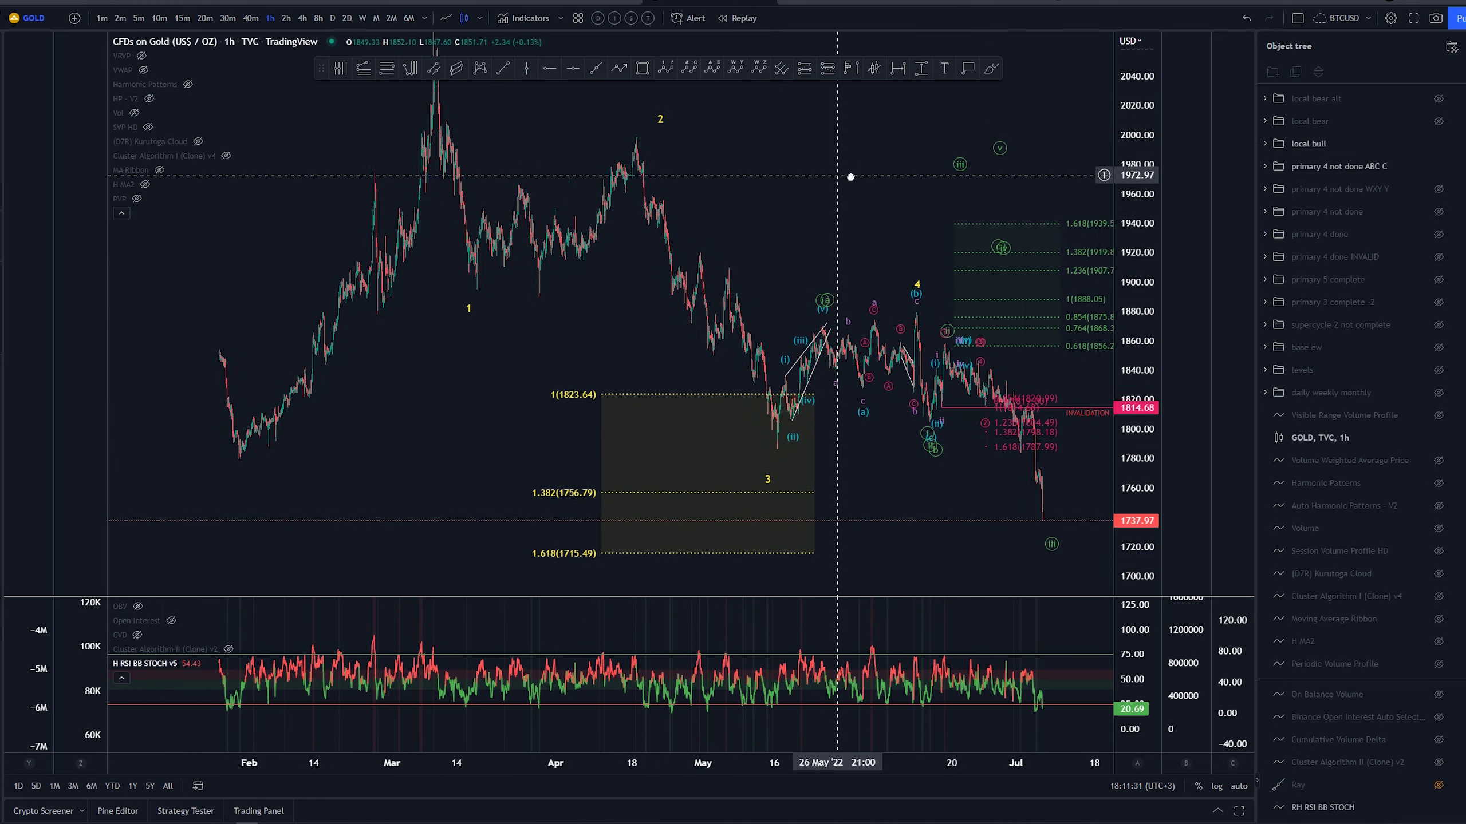
{"action": "left_click", "coordinate": [1439, 166]}
{"action": "mouse_move", "coordinate": [679, 217]}
{"action": "left_mouse_down"}
{"action": "mouse_move", "coordinate": [556, 200]}
{"action": "mouse_move", "coordinate": [681, 214]}
{"action": "left_mouse_up"}
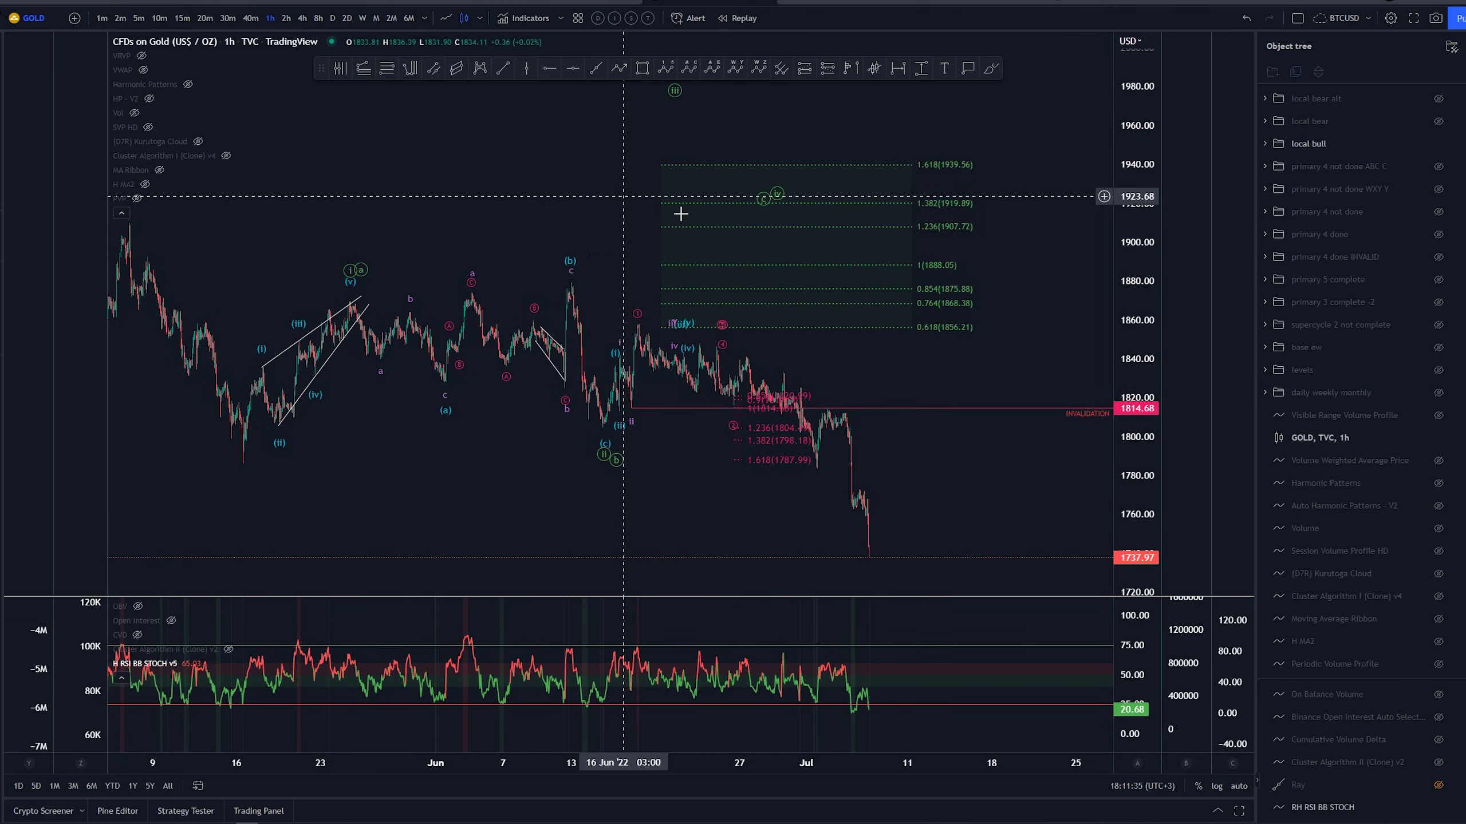
{"action": "left_click_drag", "start_coordinate": [1141, 365], "coordinate": [1138, 261]}
{"action": "left_click_drag", "start_coordinate": [998, 357], "coordinate": [1007, 342]}
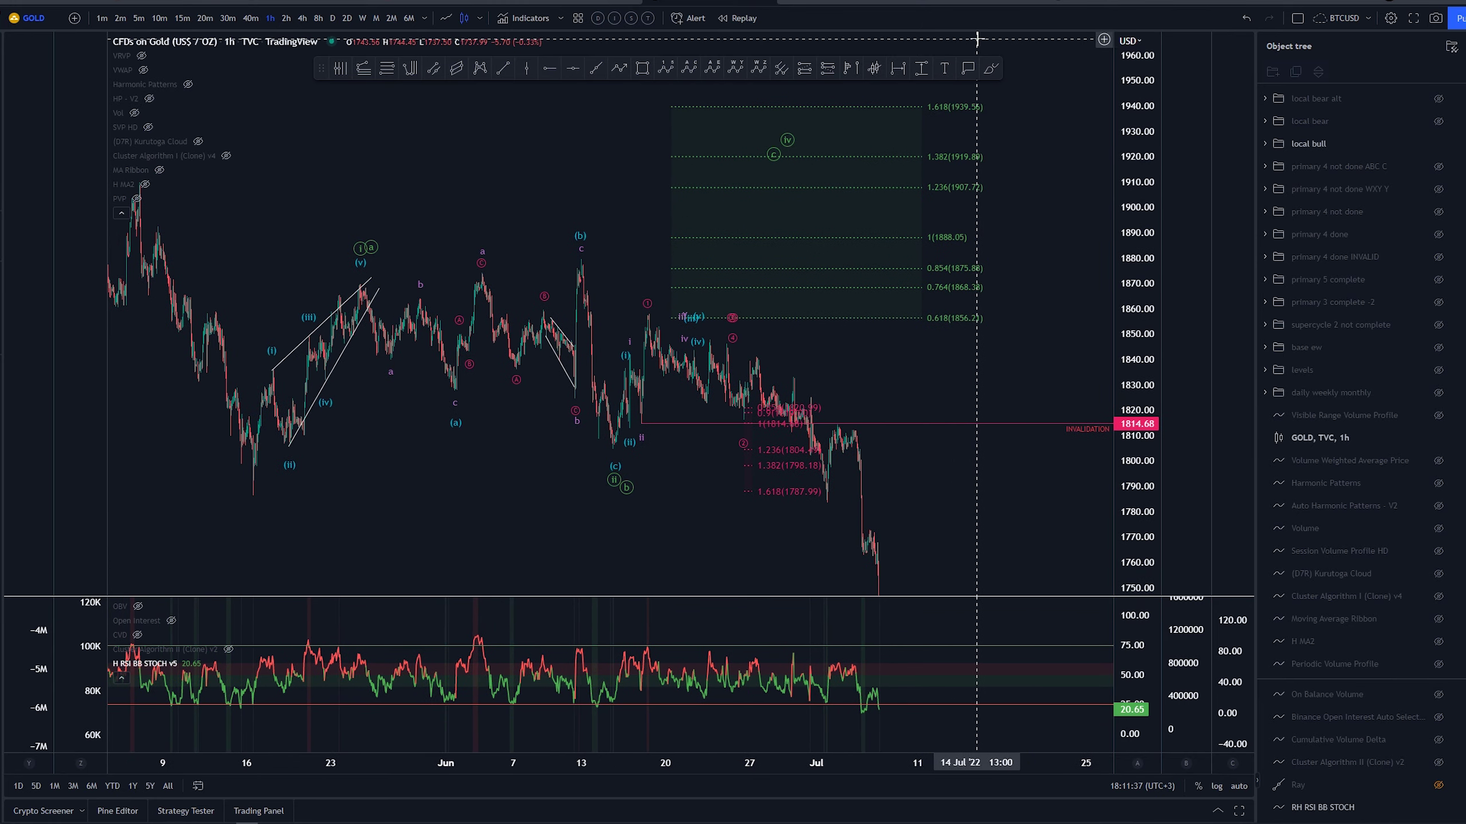
Circle the sideways correction after the cyan (v) high, trace its (a)-(b)-(c) legs down to green ii, and undo both brush marks
{"action": "mouse_move", "coordinate": [597, 308]}
{"action": "left_mouse_down"}
{"action": "mouse_move", "coordinate": [508, 275]}
{"action": "mouse_move", "coordinate": [416, 393]}
{"action": "mouse_move", "coordinate": [508, 248]}
{"action": "left_mouse_up"}
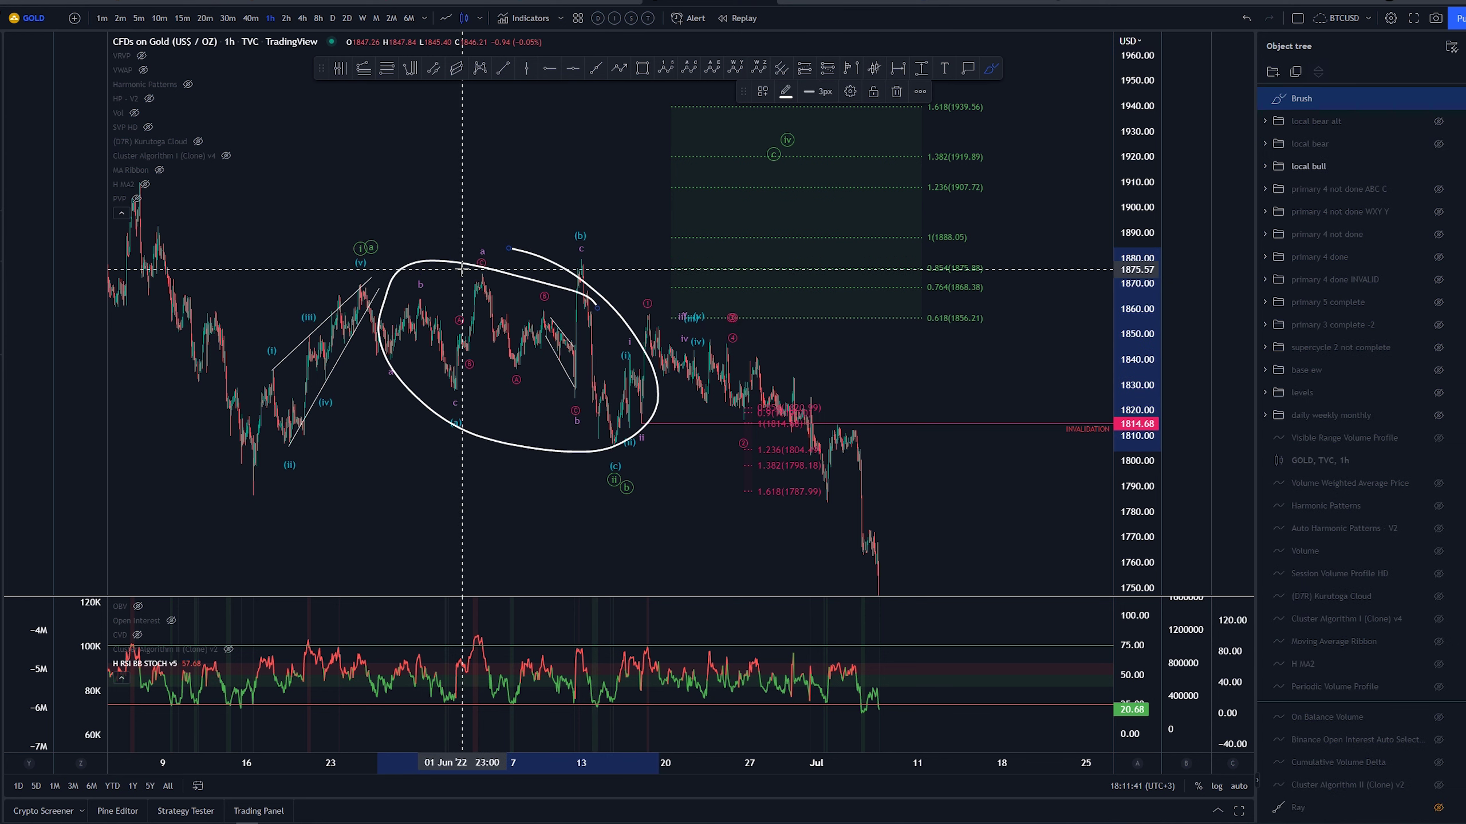
{"action": "key", "text": "ctrl+z"}
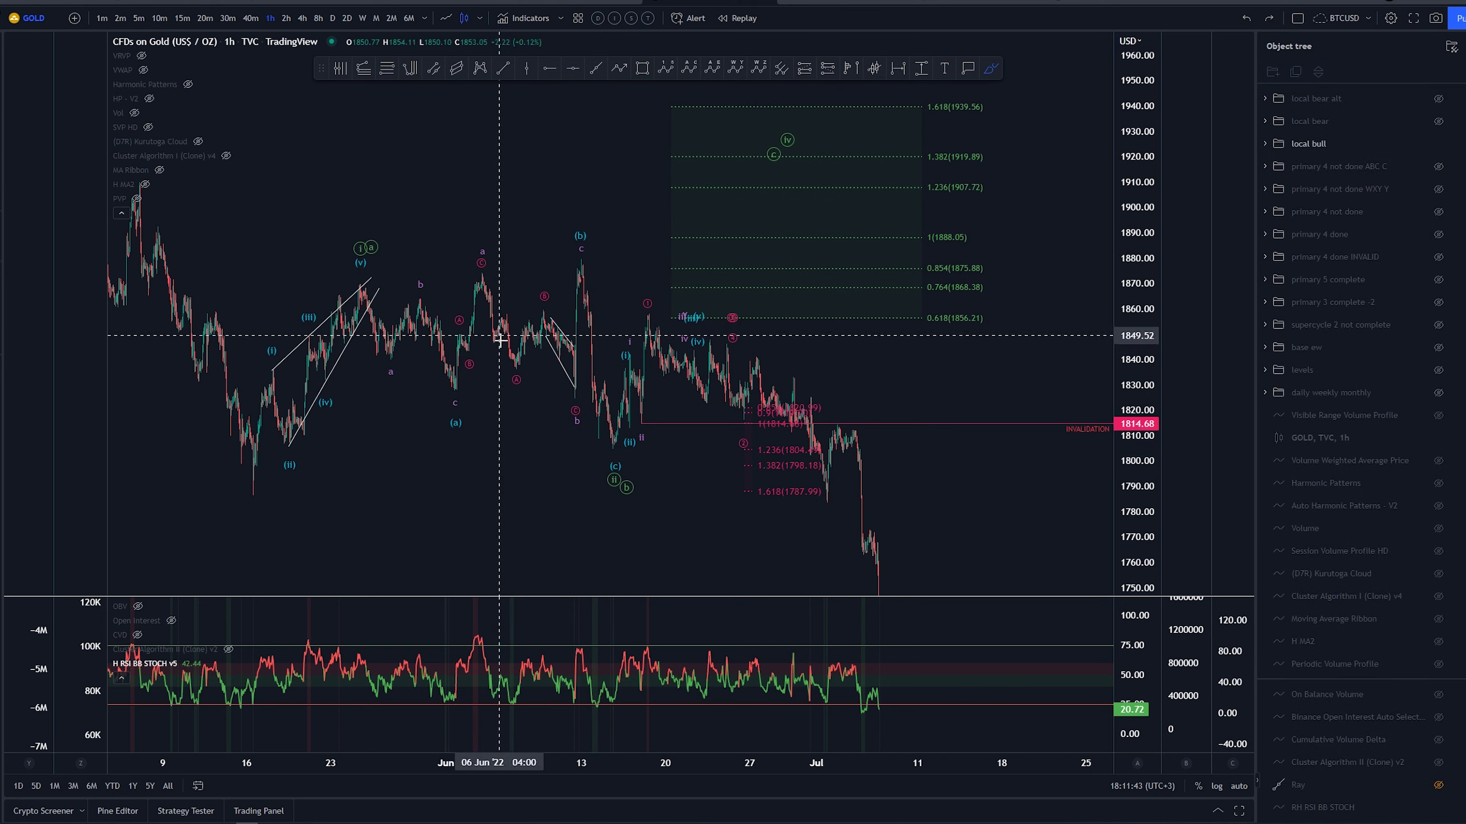
{"action": "mouse_move", "coordinate": [371, 280]}
{"action": "left_mouse_down"}
{"action": "mouse_move", "coordinate": [580, 257]}
{"action": "mouse_move", "coordinate": [615, 475]}
{"action": "left_mouse_up"}
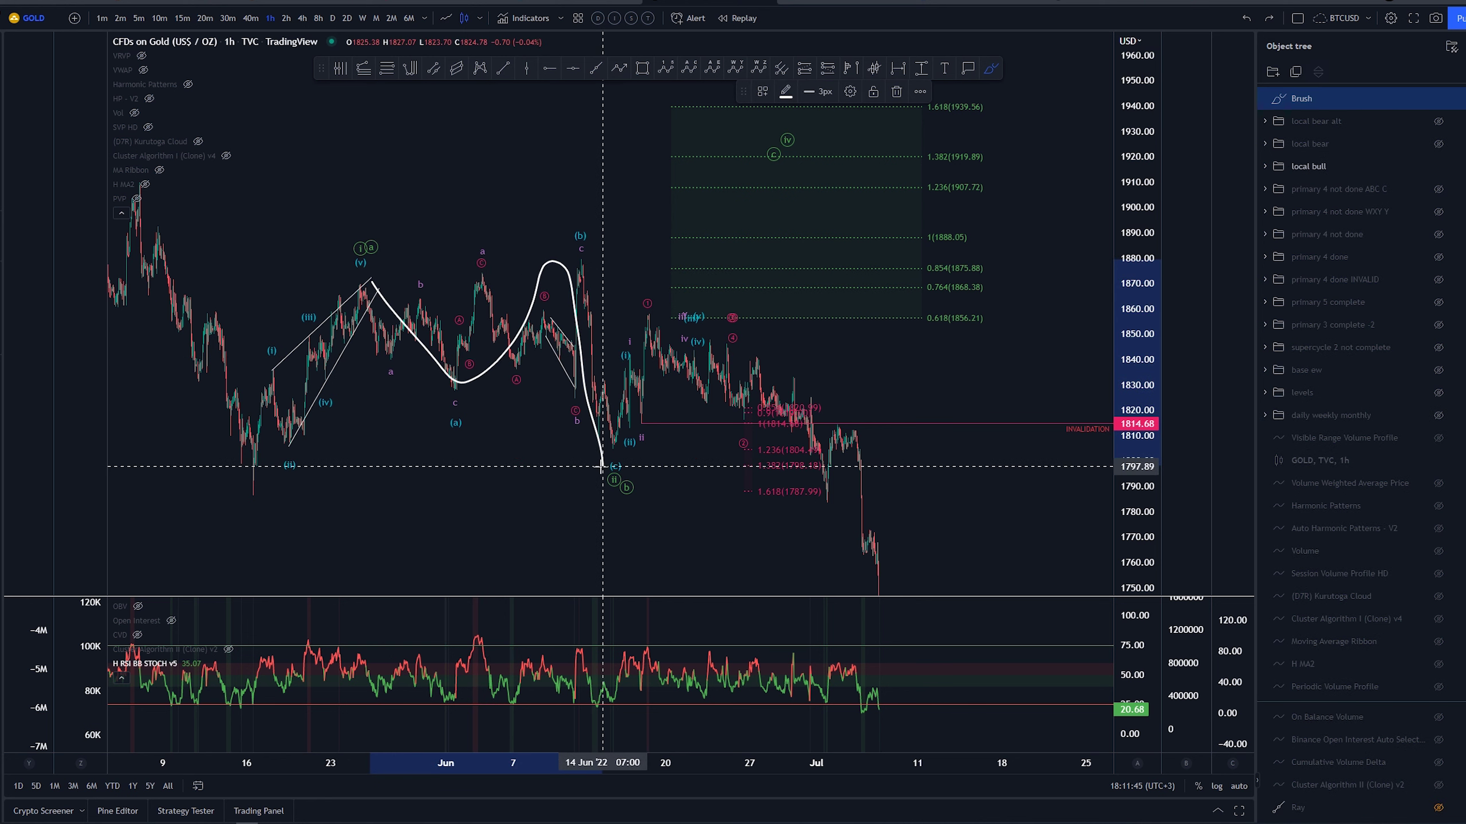
{"action": "key", "text": "ctrl+z"}
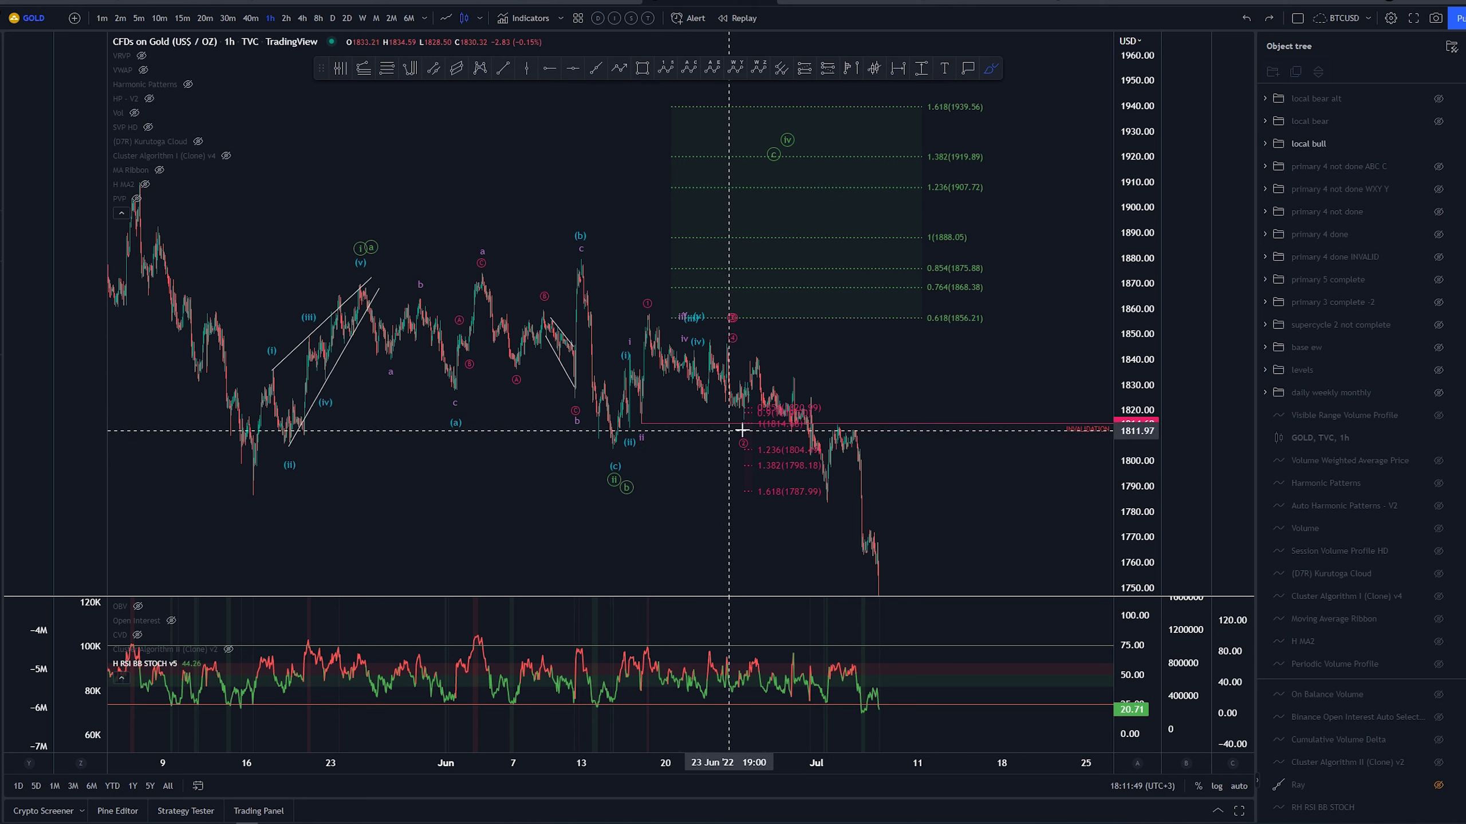
Brush horizontal strokes along the 1814.68 invalidation level and just below it from the mid-June low, undoing each mark
{"action": "left_click_drag", "start_coordinate": [639, 421], "coordinate": [822, 417]}
{"action": "key", "text": "ctrl+z"}
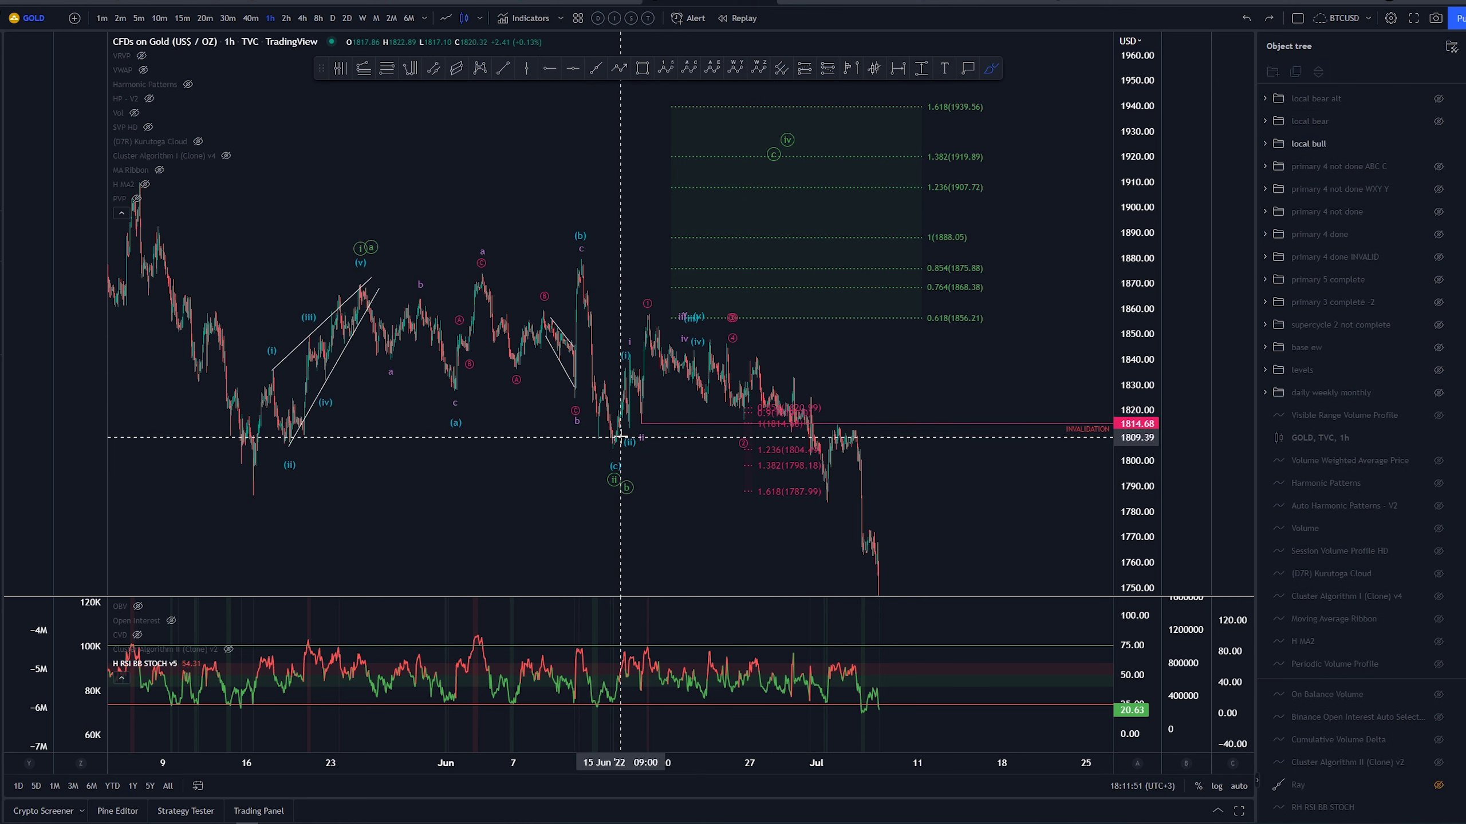
{"action": "left_click_drag", "start_coordinate": [624, 433], "coordinate": [800, 432]}
{"action": "key", "text": "ctrl+z"}
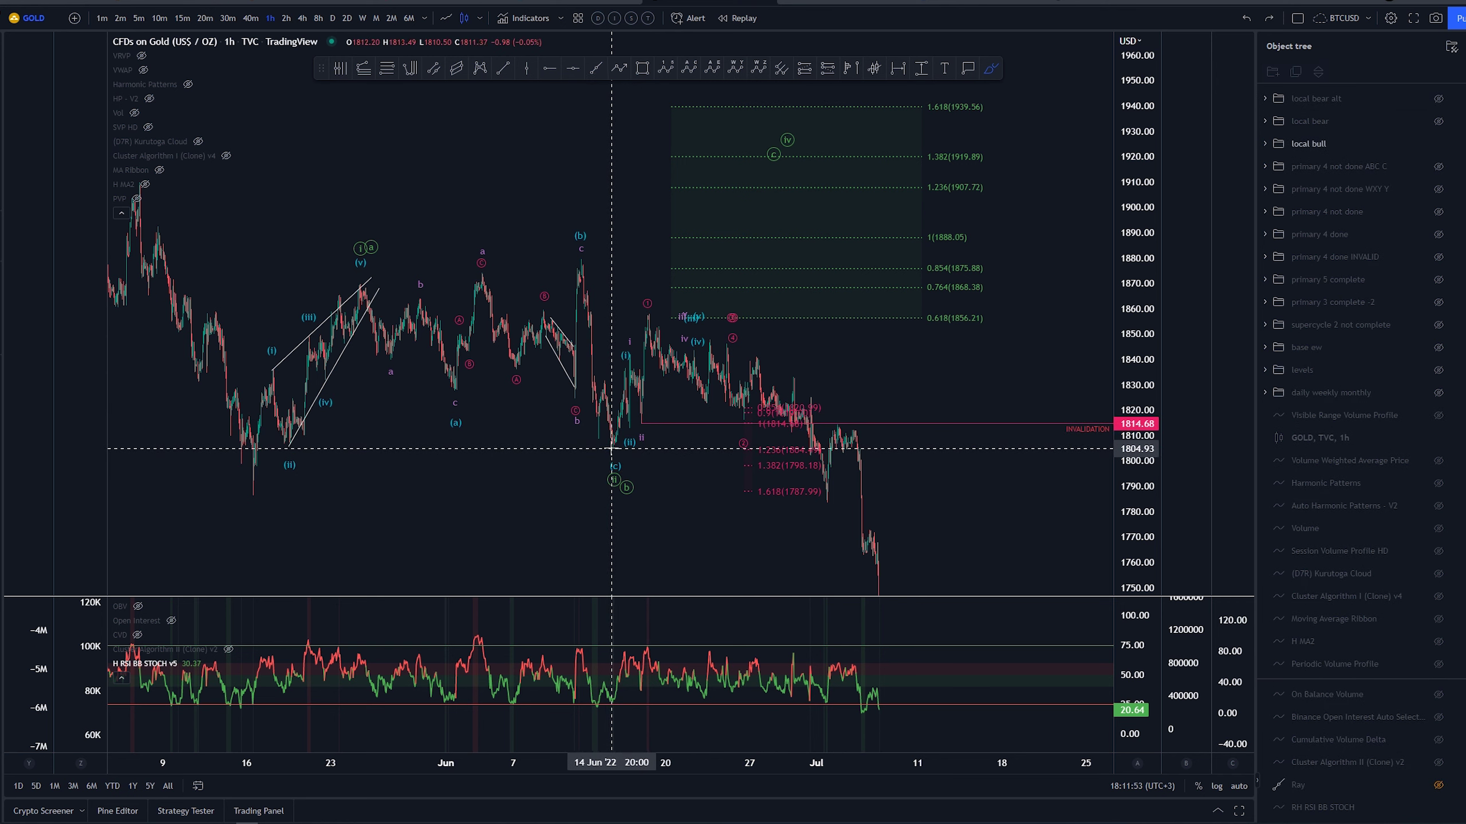
{"action": "key", "text": "ctrl+y"}
{"action": "key", "text": "ctrl+z"}
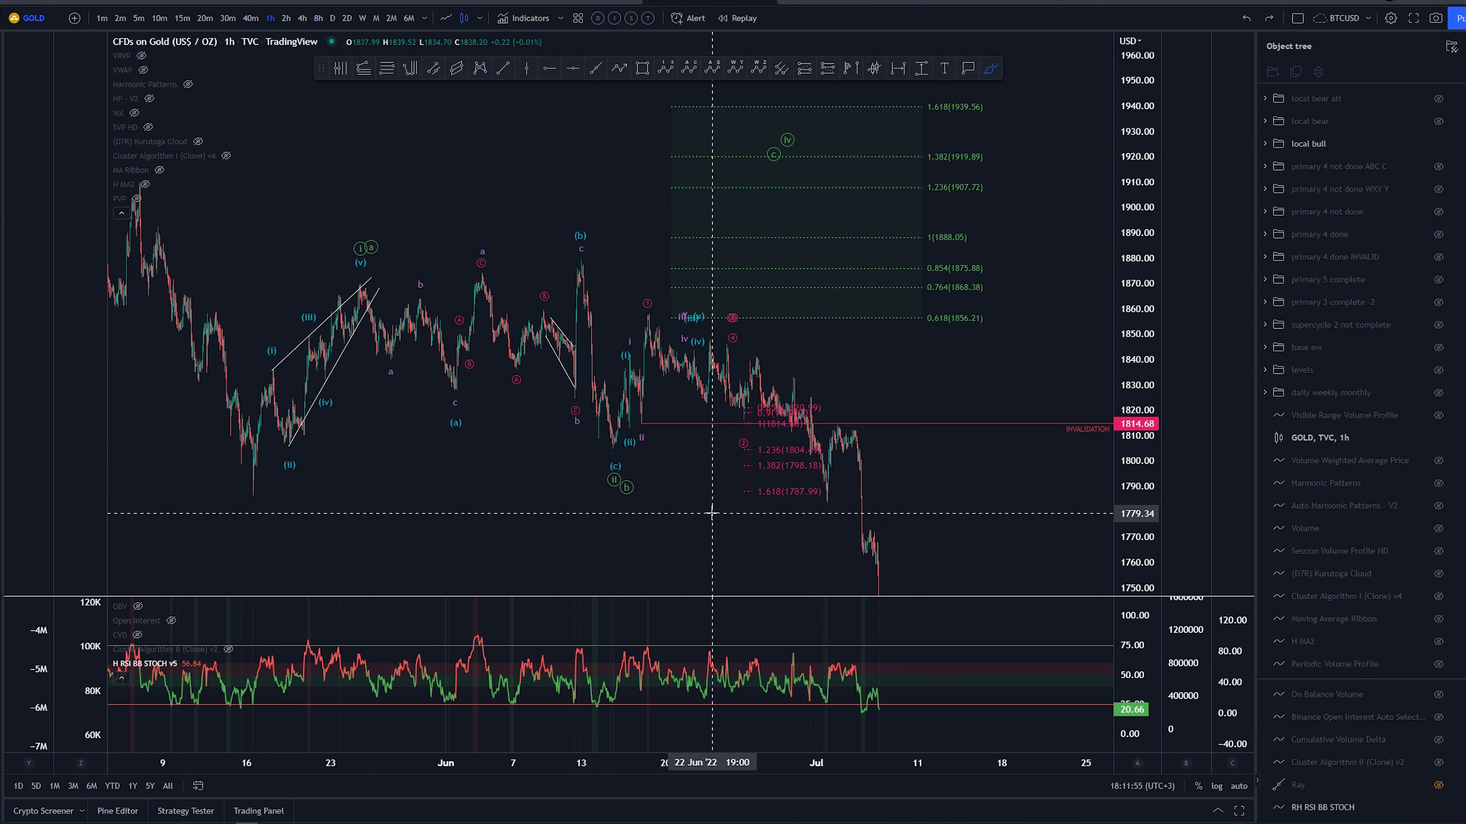
Delete the local bull group and show the local bear group
{"action": "left_click", "coordinate": [1456, 143]}
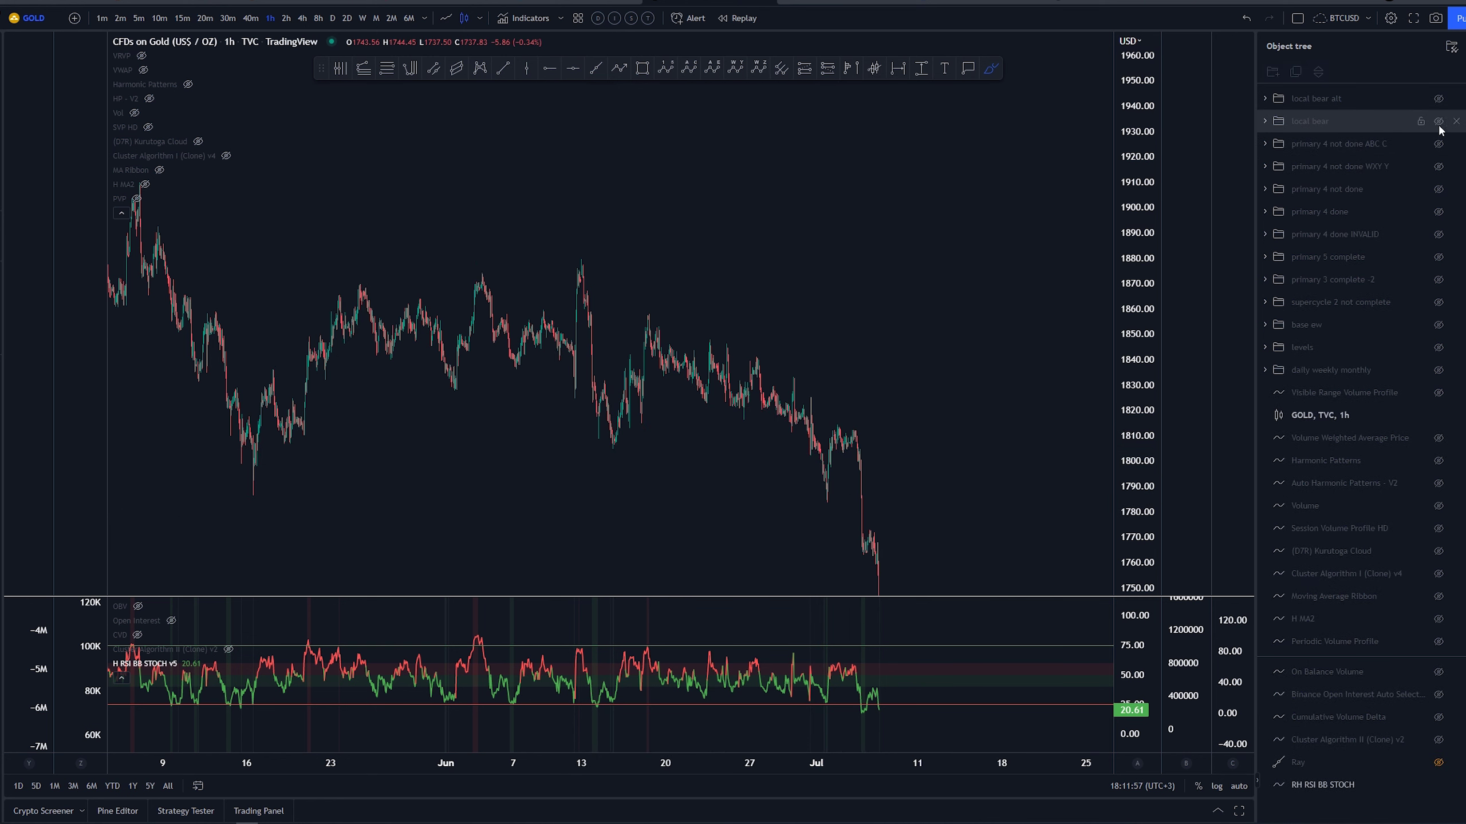
{"action": "left_click", "coordinate": [1439, 121]}
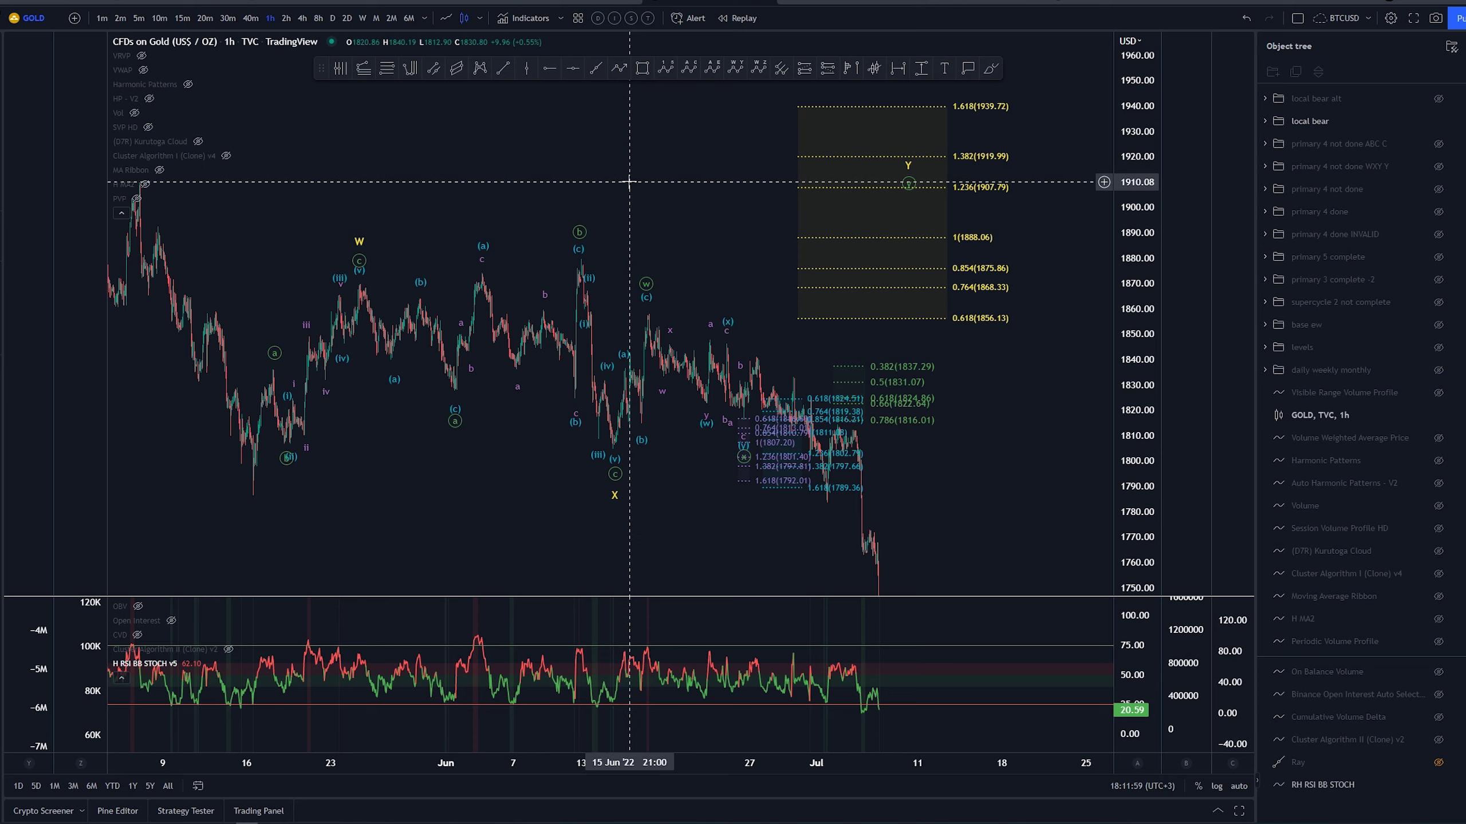
Trace the rise to yellow W and the a-b-c drop to yellow X with the brush, undoing every mark
{"action": "left_click", "coordinate": [991, 68]}
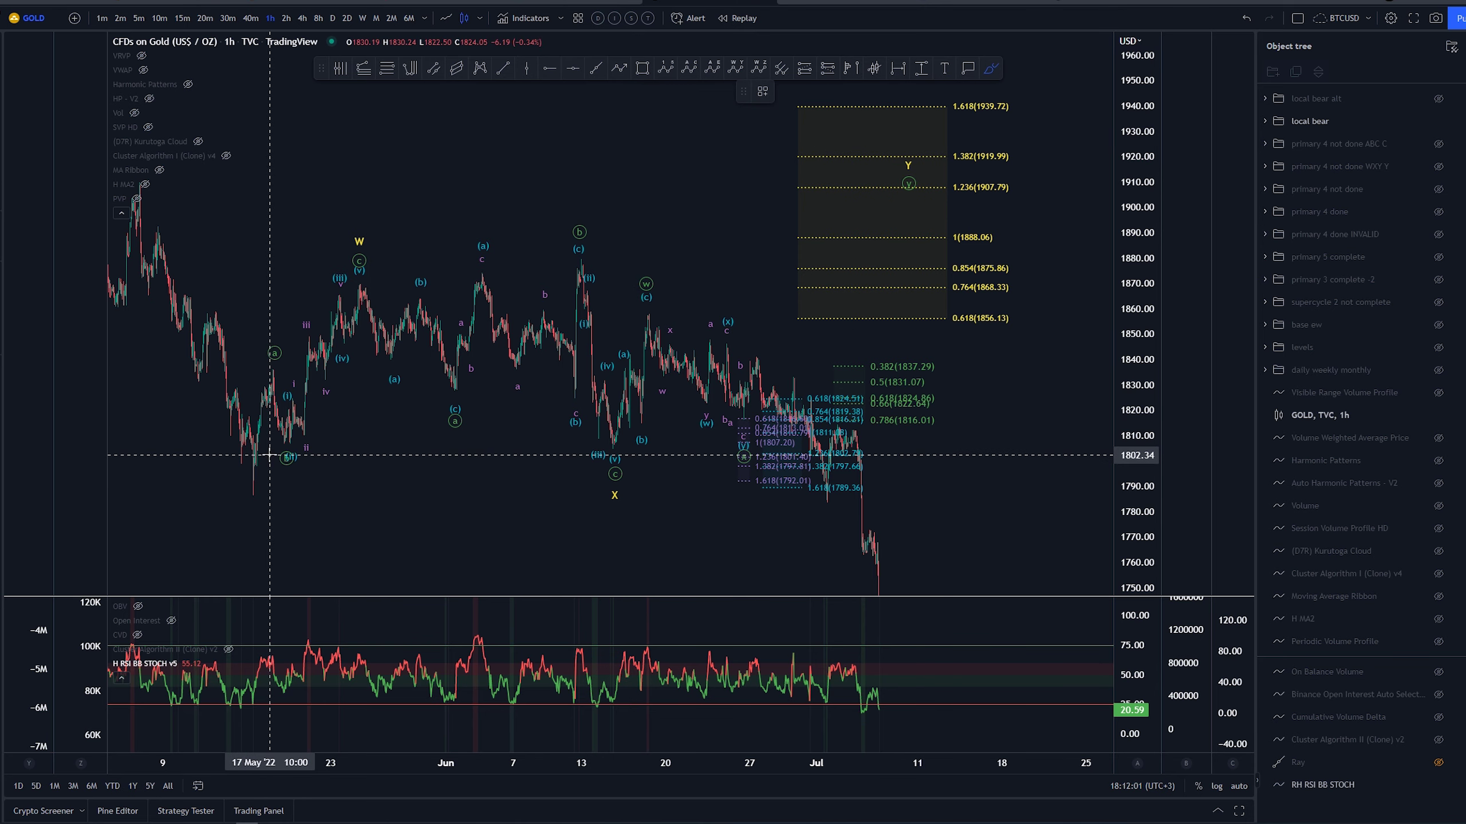
{"action": "mouse_move", "coordinate": [253, 478]}
{"action": "left_mouse_down"}
{"action": "mouse_move", "coordinate": [308, 404]}
{"action": "mouse_move", "coordinate": [359, 279]}
{"action": "mouse_move", "coordinate": [453, 390]}
{"action": "mouse_move", "coordinate": [595, 261]}
{"action": "left_mouse_up"}
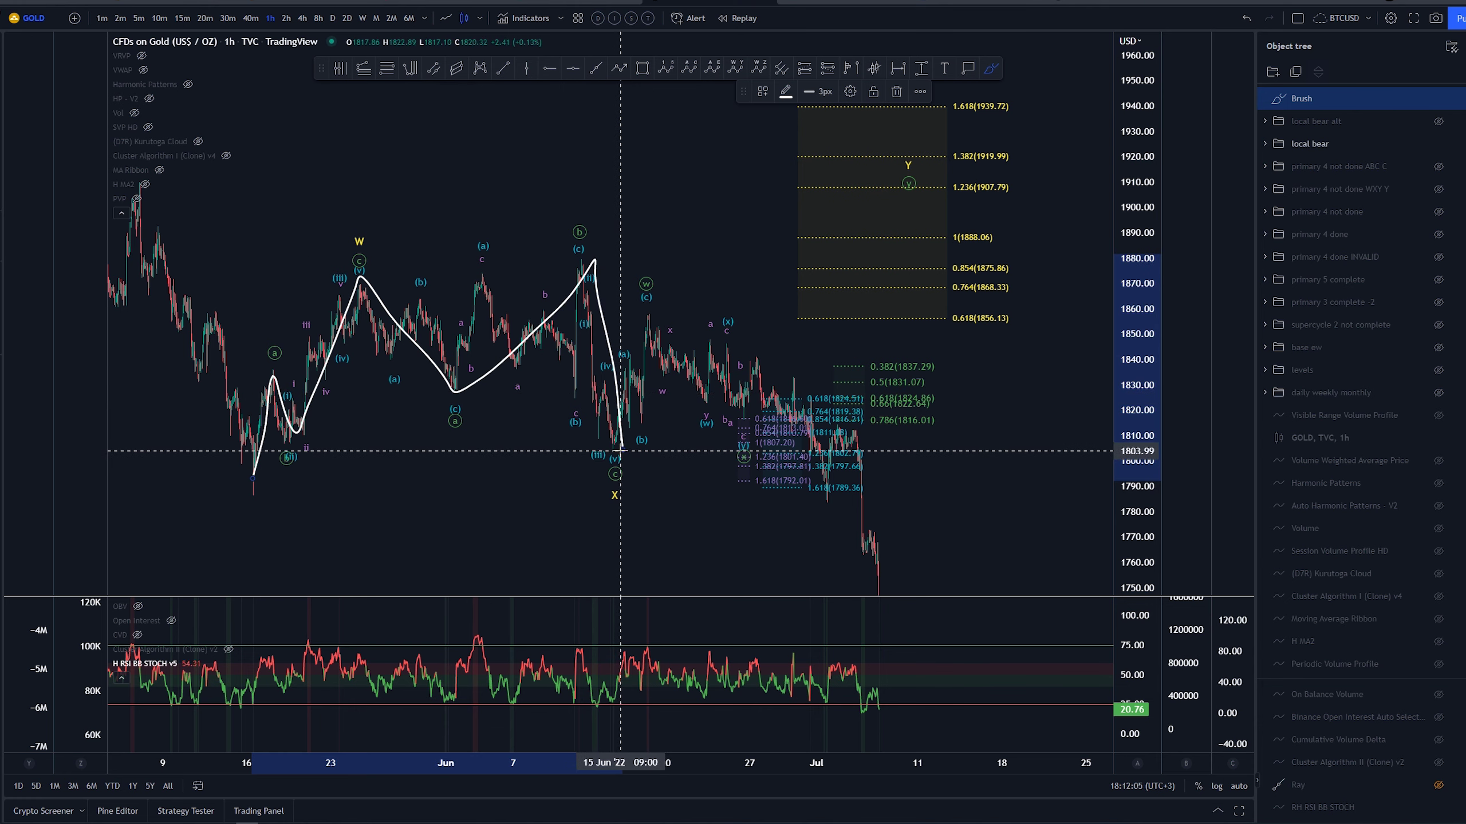
{"action": "key", "text": "ctrl+z"}
{"action": "mouse_move", "coordinate": [622, 453]}
{"action": "left_mouse_down"}
{"action": "mouse_move", "coordinate": [577, 462]}
{"action": "mouse_move", "coordinate": [597, 458]}
{"action": "left_mouse_up"}
{"action": "key", "text": "ctrl+z"}
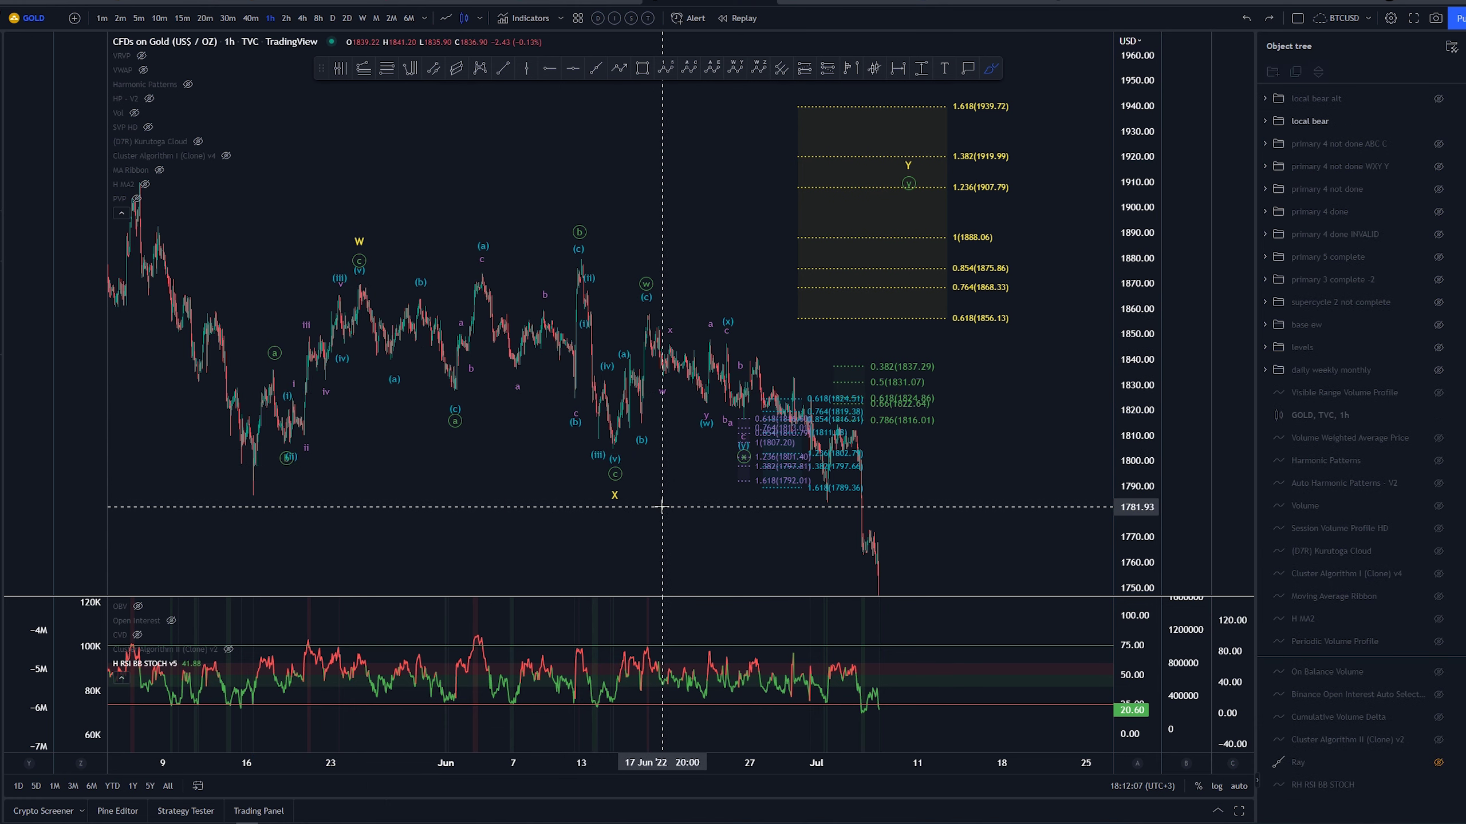
{"action": "mouse_move", "coordinate": [361, 259]}
{"action": "left_mouse_down"}
{"action": "mouse_move", "coordinate": [383, 280]}
{"action": "mouse_move", "coordinate": [620, 347]}
{"action": "mouse_move", "coordinate": [632, 467]}
{"action": "left_mouse_up"}
{"action": "key", "text": "ctrl+z"}
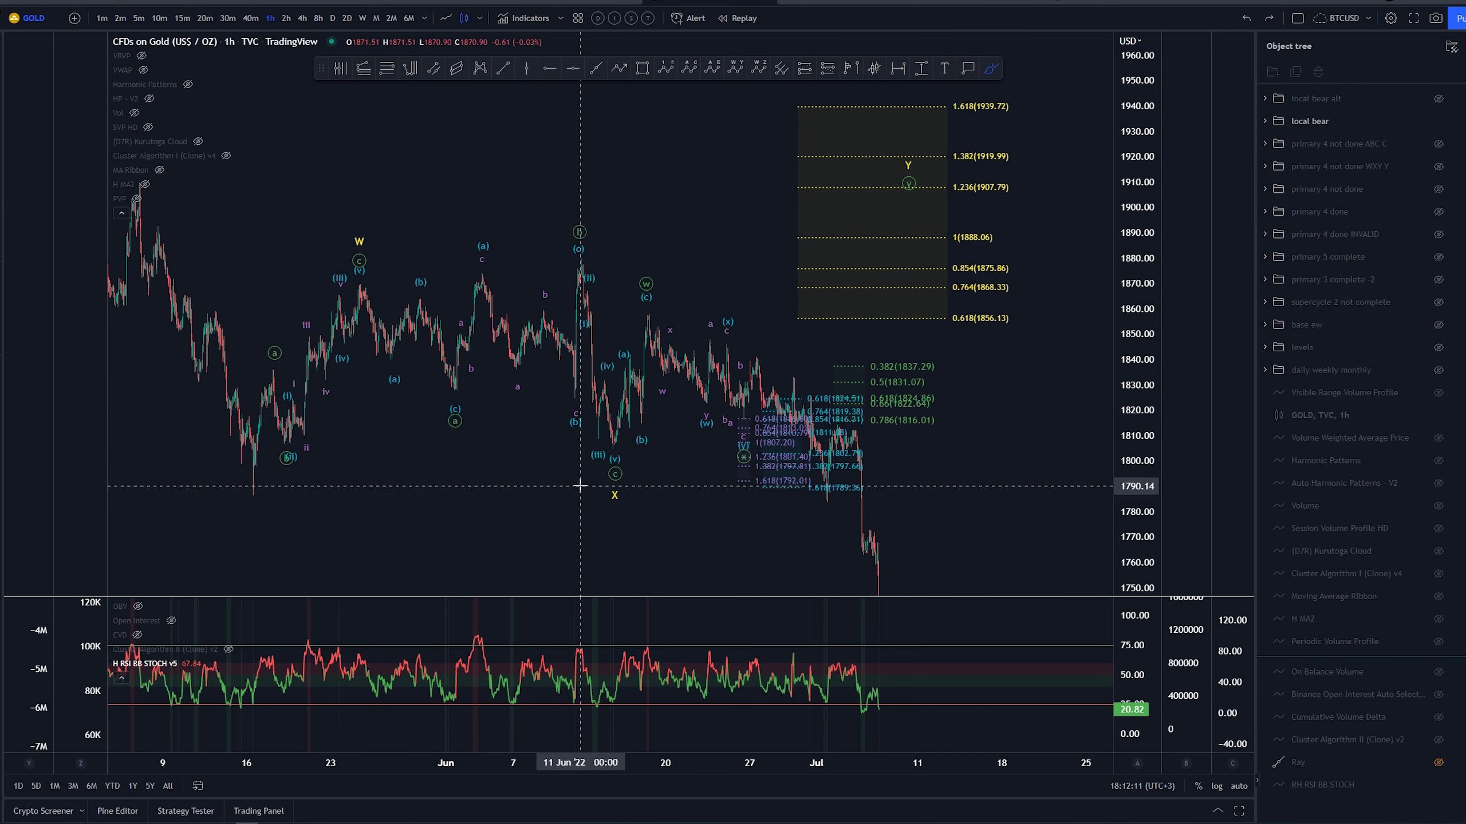
Trace the path from yellow X up to green w, down to x and up towards the Y target zone, undoing the brush marks
{"action": "scroll", "coordinate": [638, 472], "scroll_direction": "up", "scroll_amount": 1}
{"action": "mouse_move", "coordinate": [602, 451]}
{"action": "left_mouse_down"}
{"action": "mouse_move", "coordinate": [640, 324]}
{"action": "mouse_move", "coordinate": [705, 367]}
{"action": "left_mouse_up"}
{"action": "key", "text": "ctrl+z"}
{"action": "mouse_move", "coordinate": [604, 461]}
{"action": "left_mouse_down"}
{"action": "mouse_move", "coordinate": [667, 317]}
{"action": "mouse_move", "coordinate": [802, 210]}
{"action": "left_mouse_up"}
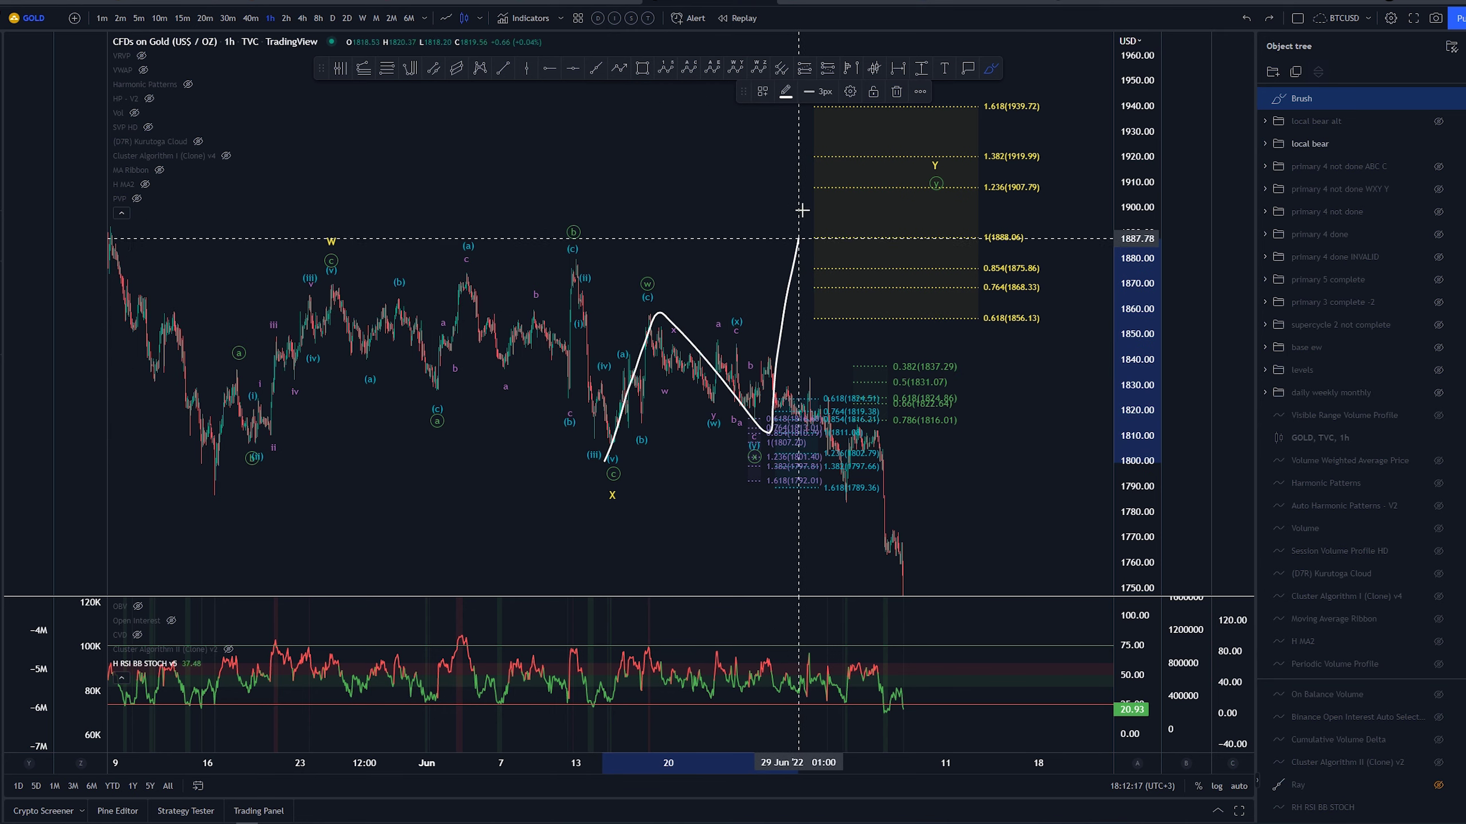
{"action": "key", "text": "ctrl+z"}
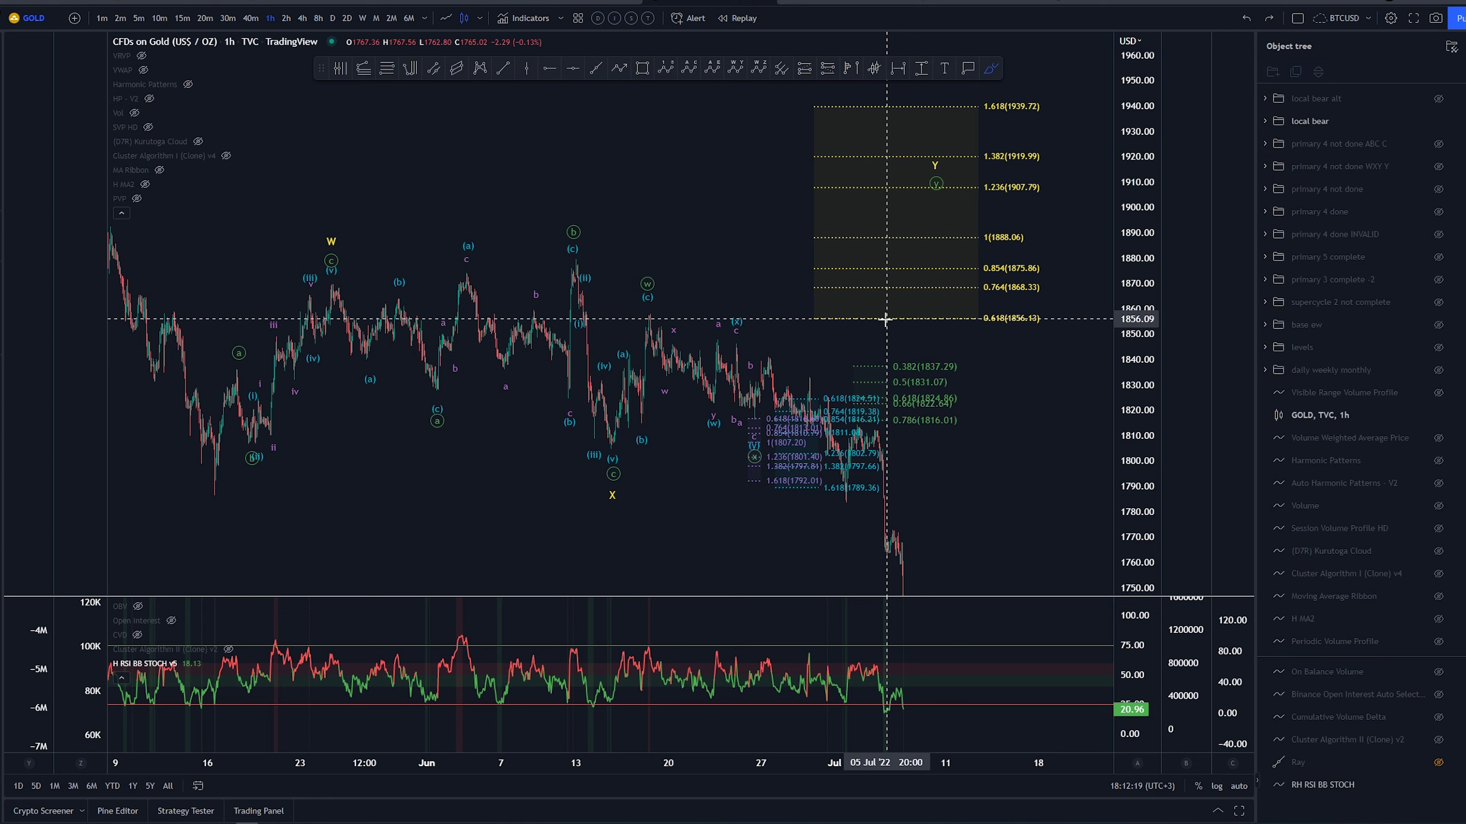
Hide the local bear group and show the local bear alt group
{"action": "scroll", "coordinate": [870, 318], "scroll_direction": "down", "scroll_amount": 2}
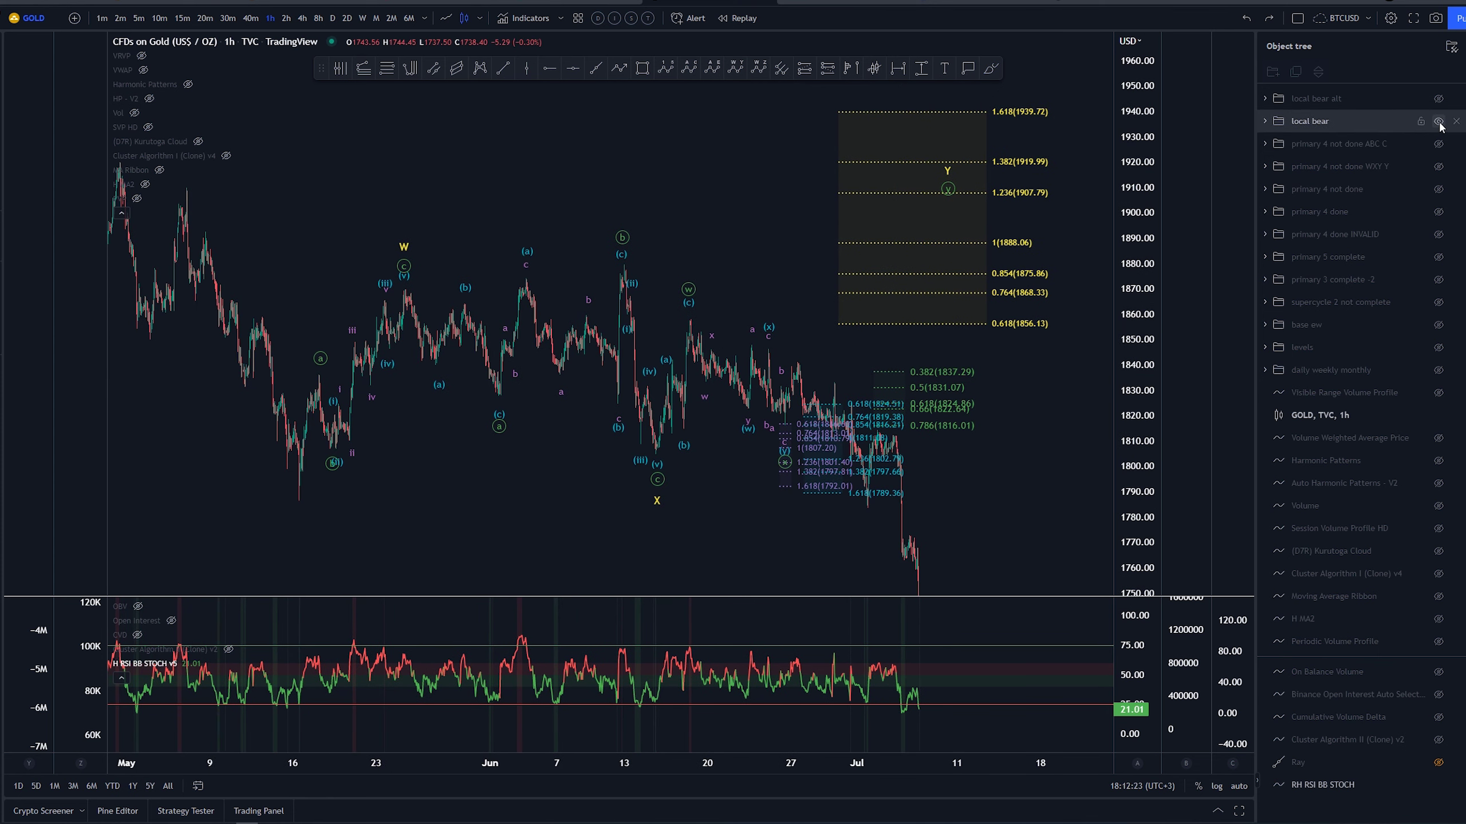
{"action": "left_click", "coordinate": [1439, 122]}
{"action": "left_click", "coordinate": [1438, 98]}
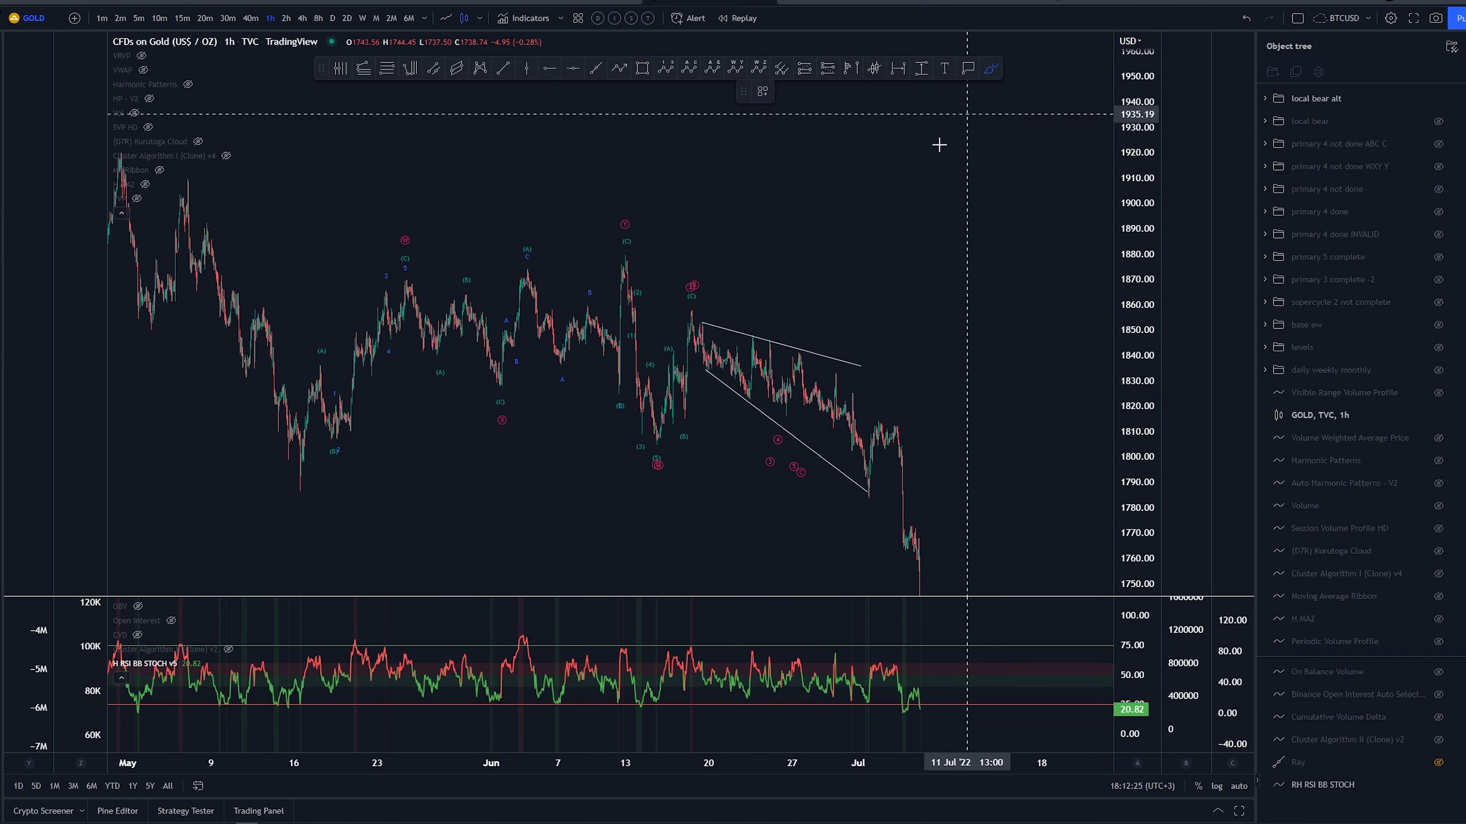
Trace the rise from the mid-May low to pink W with the brush and undo the mark
{"action": "scroll", "coordinate": [350, 434], "scroll_direction": "down", "scroll_amount": 3}
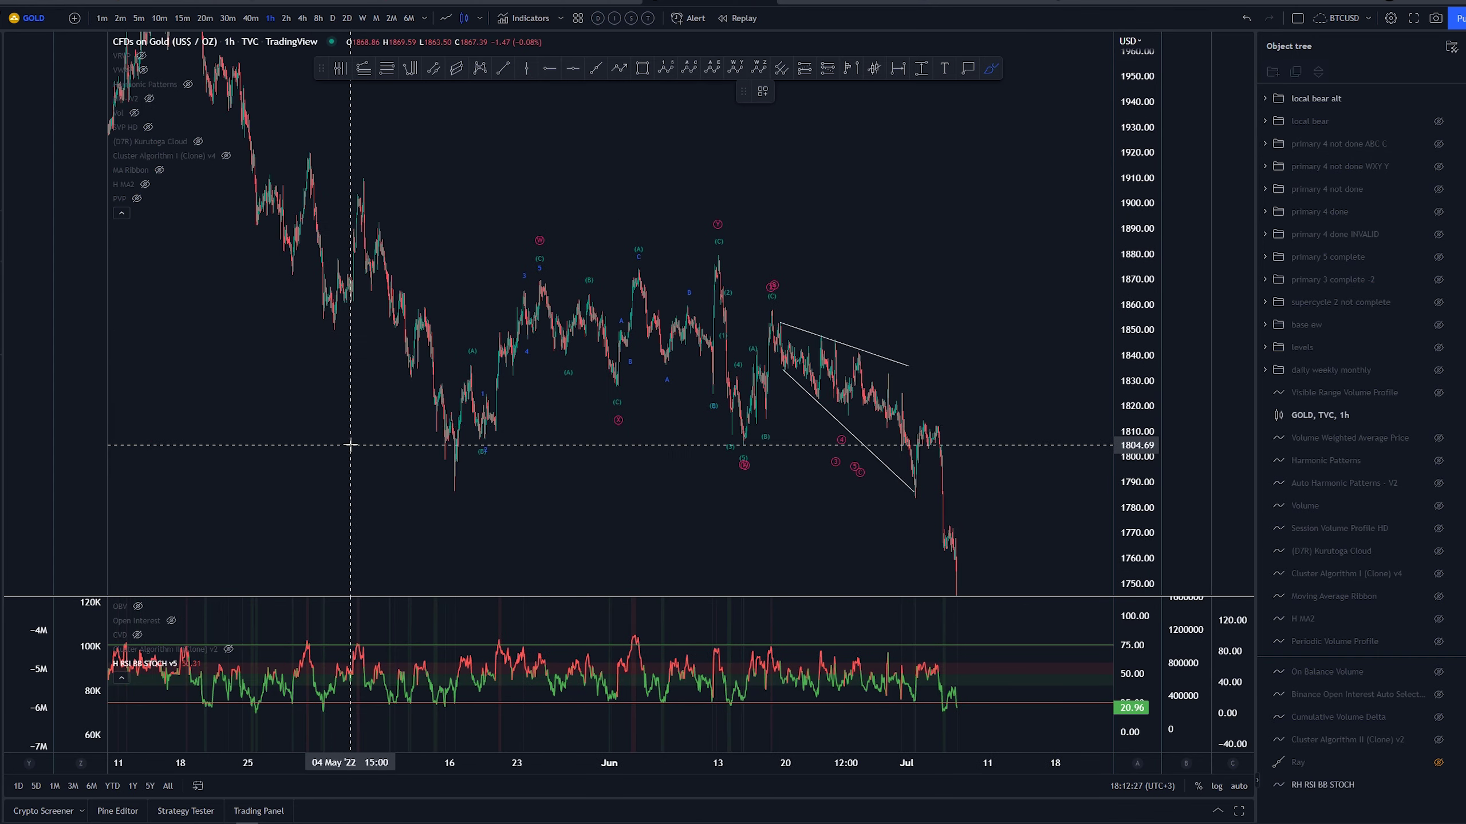
{"action": "left_click_drag", "start_coordinate": [983, 266], "coordinate": [800, 320]}
{"action": "left_click", "coordinate": [991, 68]}
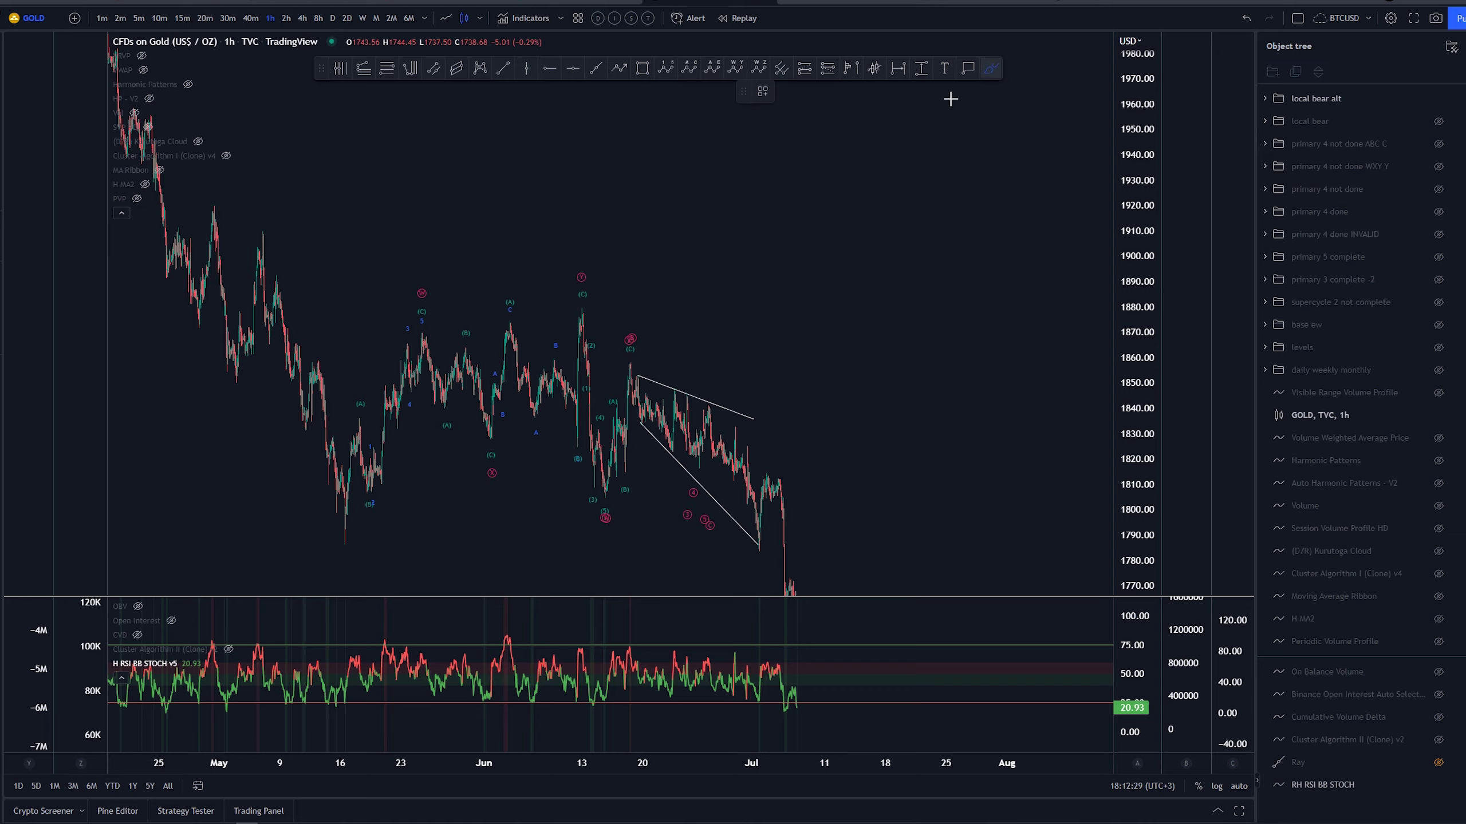
{"action": "mouse_move", "coordinate": [334, 538]}
{"action": "left_mouse_down"}
{"action": "mouse_move", "coordinate": [379, 482]}
{"action": "mouse_move", "coordinate": [430, 312]}
{"action": "left_mouse_up"}
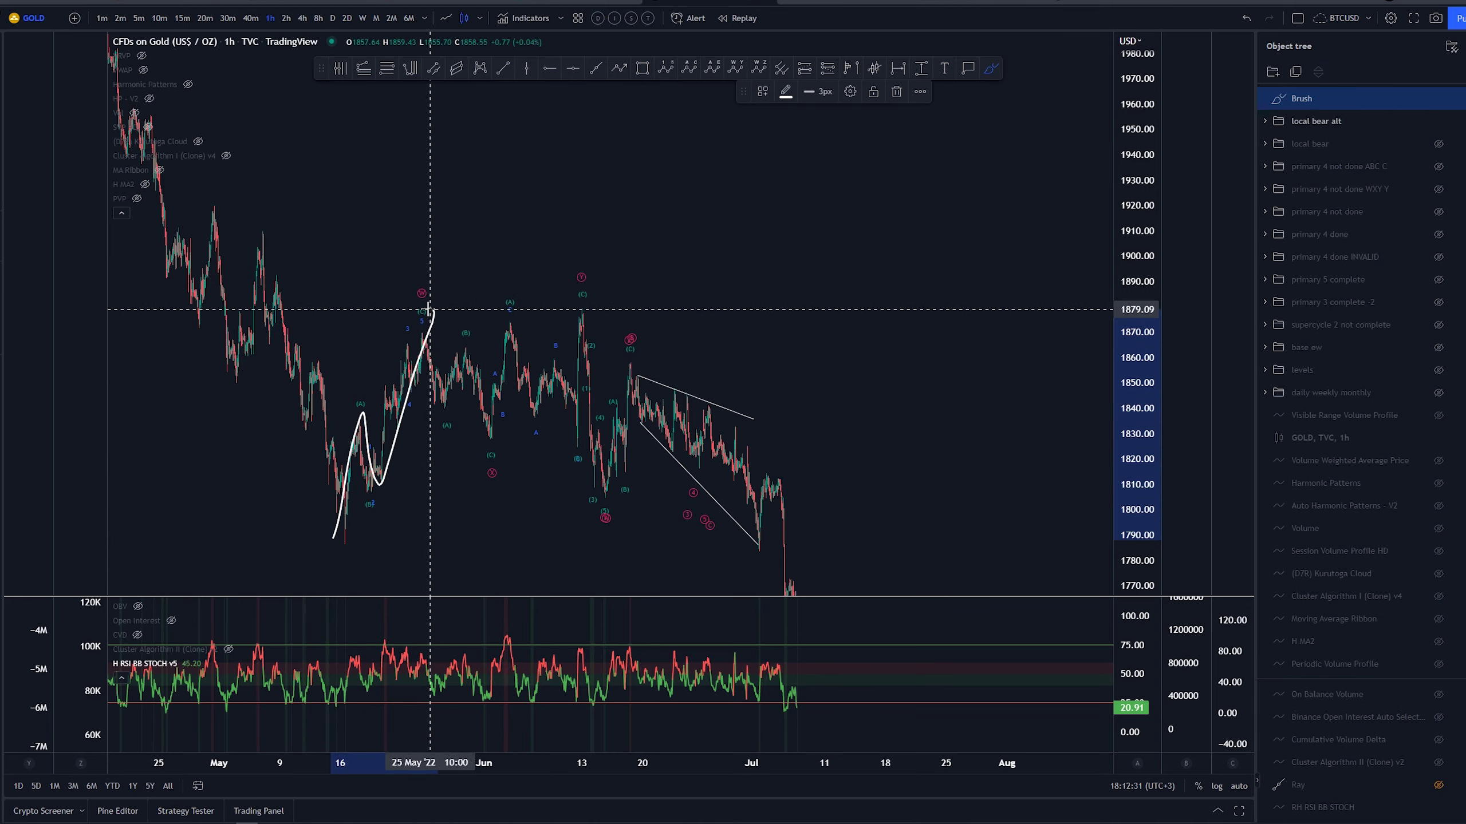
{"action": "key", "text": "ctrl+z"}
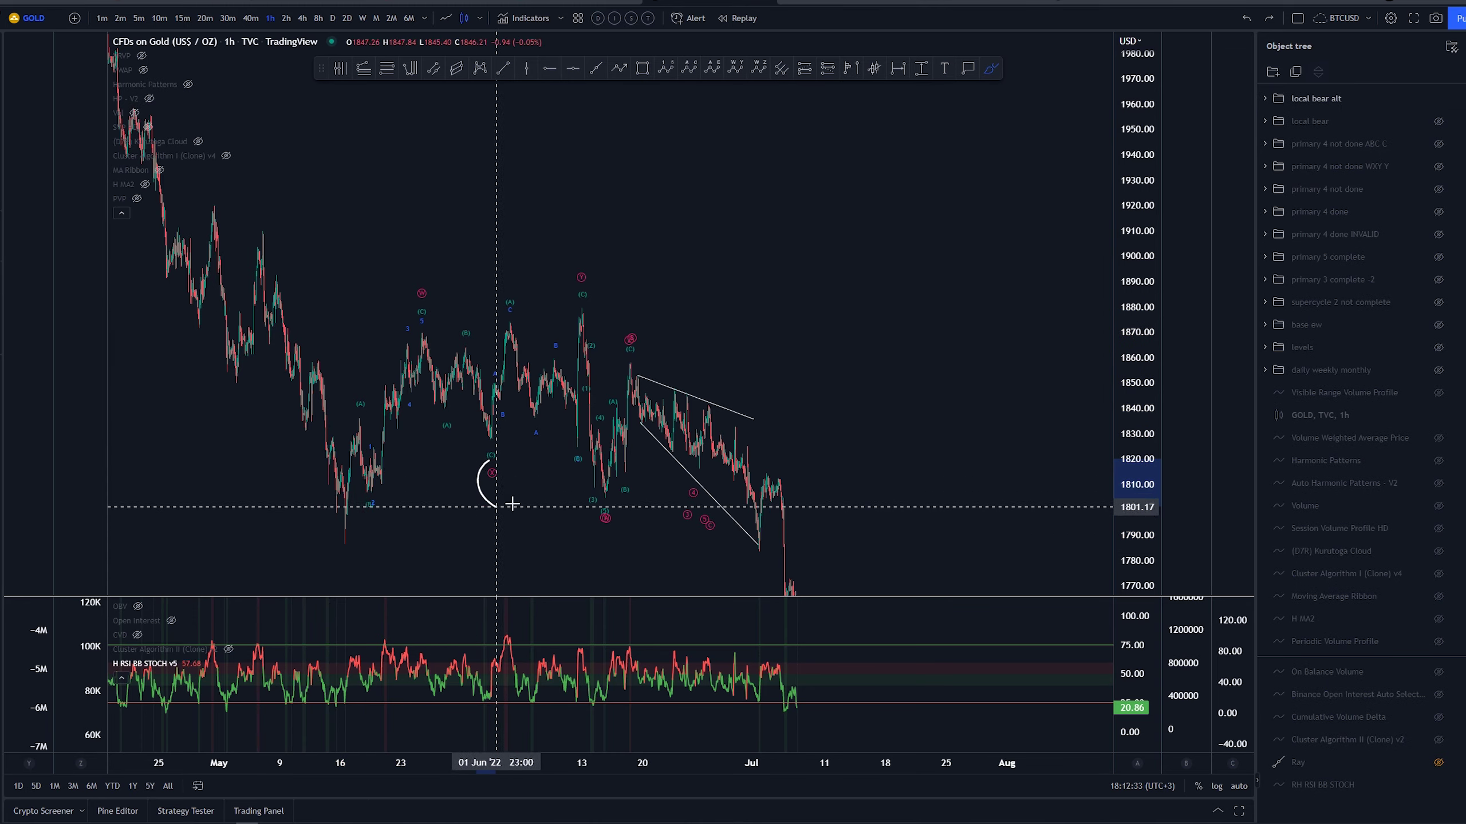
Trace the path from the mid-May low up to pink W, down to X and up to Y with the brush, undoing the mark
{"action": "mouse_move", "coordinate": [350, 524]}
{"action": "left_mouse_down"}
{"action": "mouse_move", "coordinate": [501, 437]}
{"action": "mouse_move", "coordinate": [579, 304]}
{"action": "left_mouse_up"}
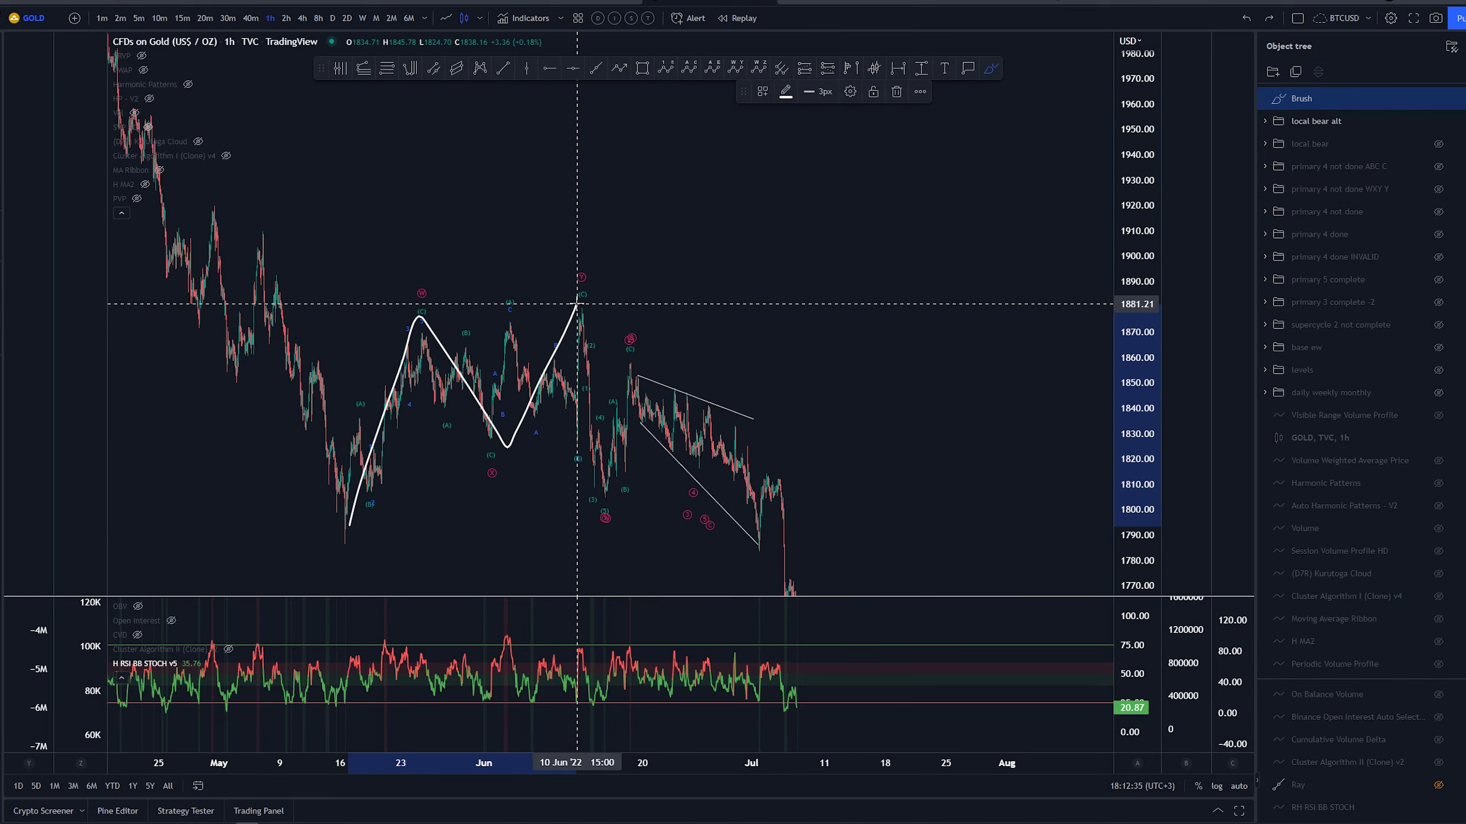
{"action": "key", "text": "ctrl+z"}
{"action": "scroll", "coordinate": [581, 316], "scroll_direction": "up", "scroll_amount": 5}
{"action": "key", "text": "Escape"}
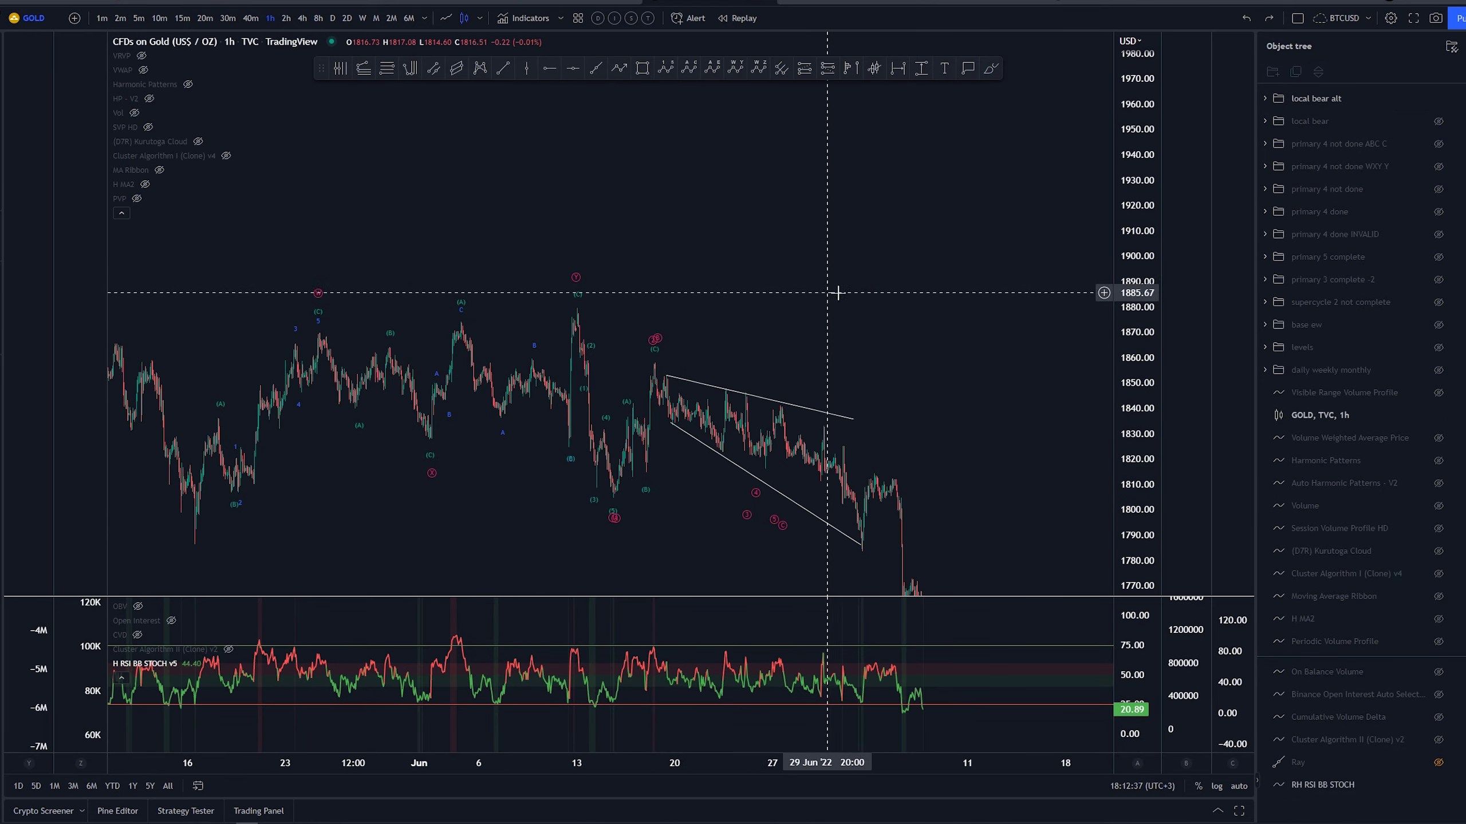
Trace the decline from pink Y to the early-July low at the wedge's end with the brush, removing the marks
{"action": "left_click_drag", "start_coordinate": [838, 293], "coordinate": [815, 228]}
{"action": "left_click", "coordinate": [991, 68]}
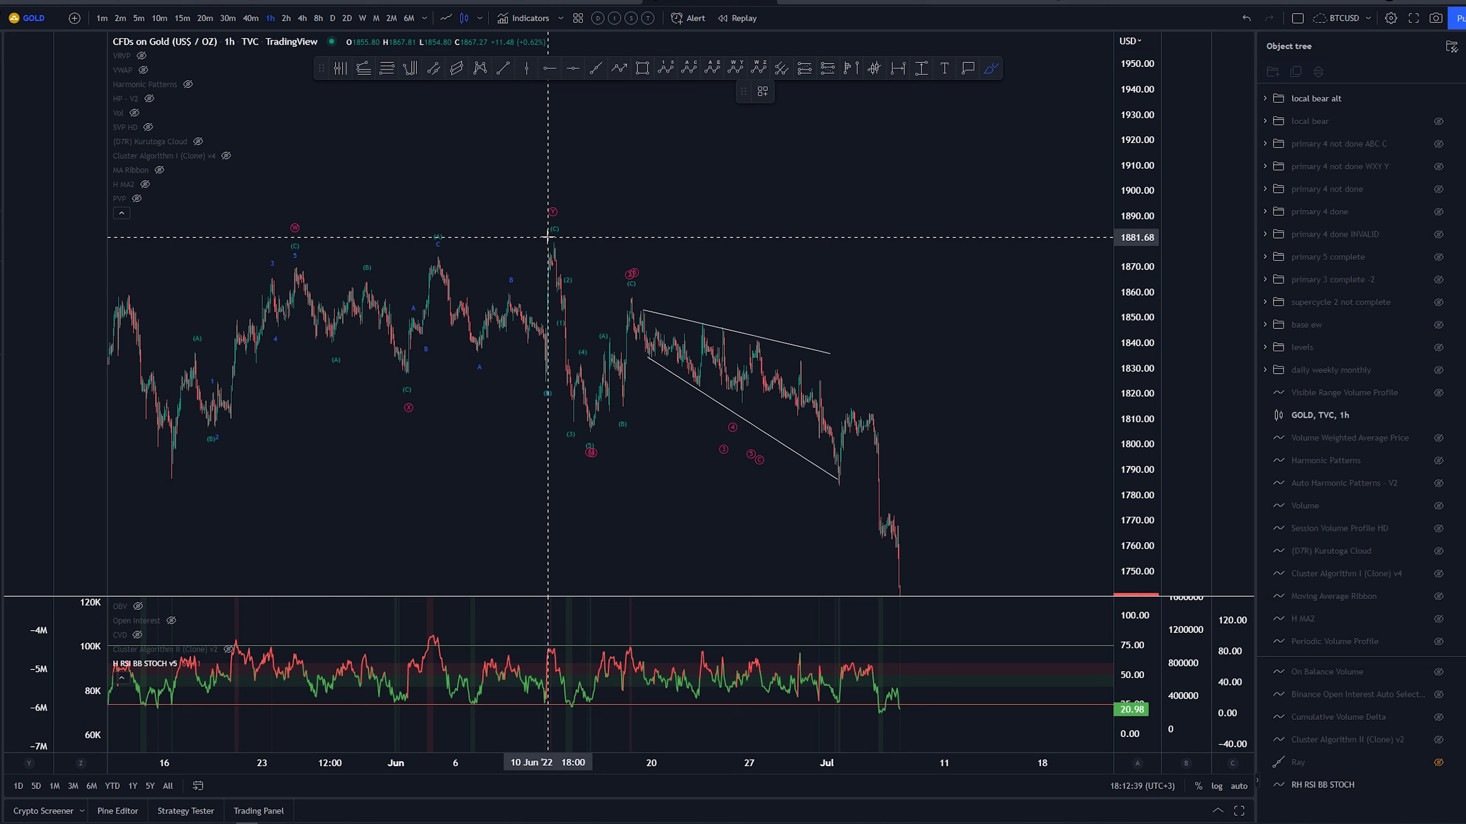
{"action": "mouse_move", "coordinate": [552, 241]}
{"action": "left_mouse_down"}
{"action": "mouse_move", "coordinate": [585, 435]}
{"action": "mouse_move", "coordinate": [626, 297]}
{"action": "mouse_move", "coordinate": [847, 480]}
{"action": "left_mouse_up"}
{"action": "key", "text": "ctrl+z"}
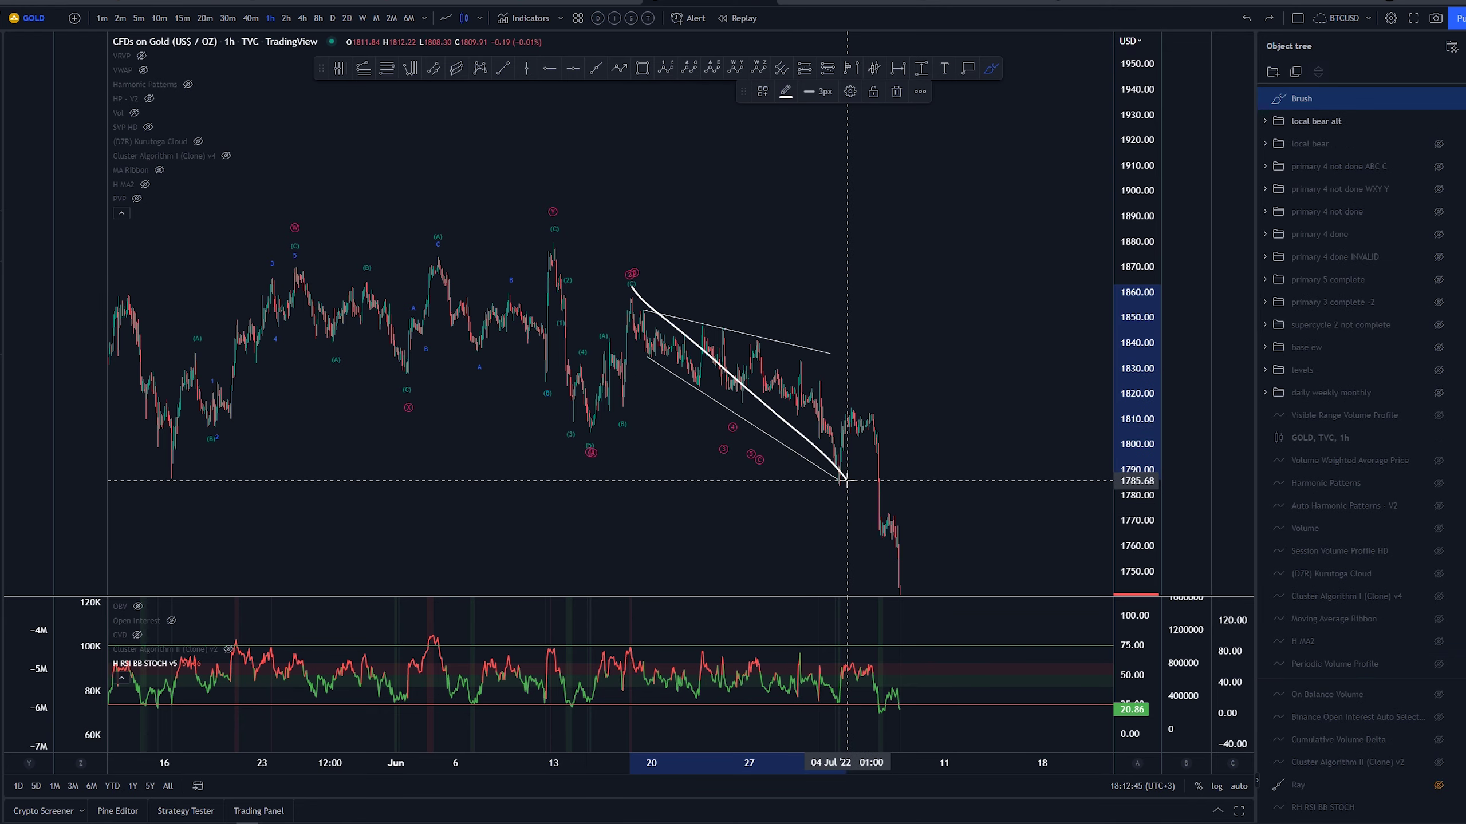
{"action": "key", "text": "Delete"}
{"action": "key", "text": "Escape"}
Trace the fall from the mid-June peak through the wedge with the brush, removing every mark
{"action": "left_click_drag", "start_coordinate": [955, 318], "coordinate": [835, 274]}
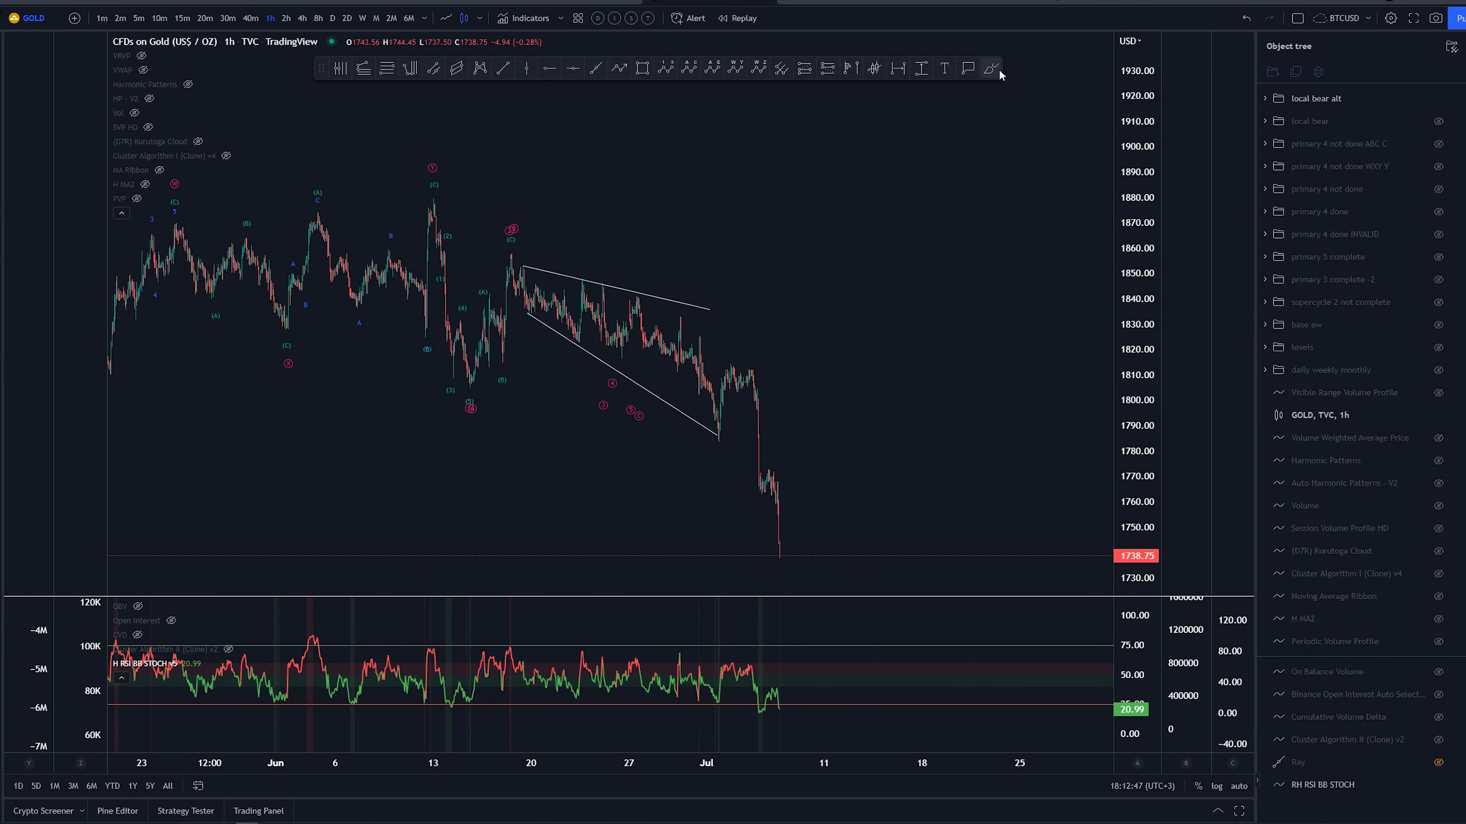
{"action": "mouse_move", "coordinate": [501, 244]}
{"action": "left_mouse_down"}
{"action": "mouse_move", "coordinate": [523, 312]}
{"action": "mouse_move", "coordinate": [659, 363]}
{"action": "mouse_move", "coordinate": [720, 435]}
{"action": "left_mouse_up"}
{"action": "key", "text": "ctrl+z"}
{"action": "left_click_drag", "start_coordinate": [498, 256], "coordinate": [713, 337]}
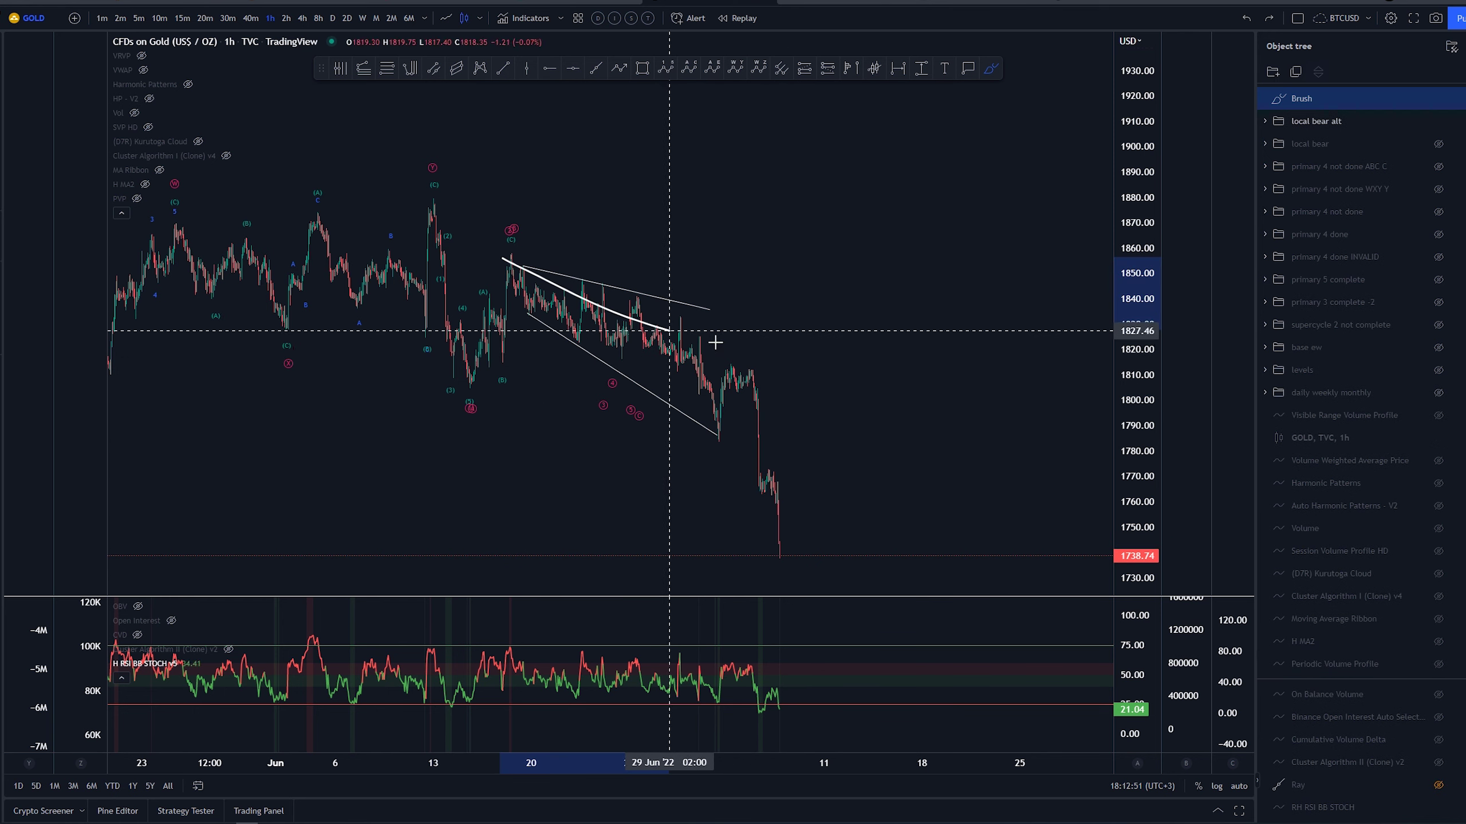
{"action": "key", "text": "Delete"}
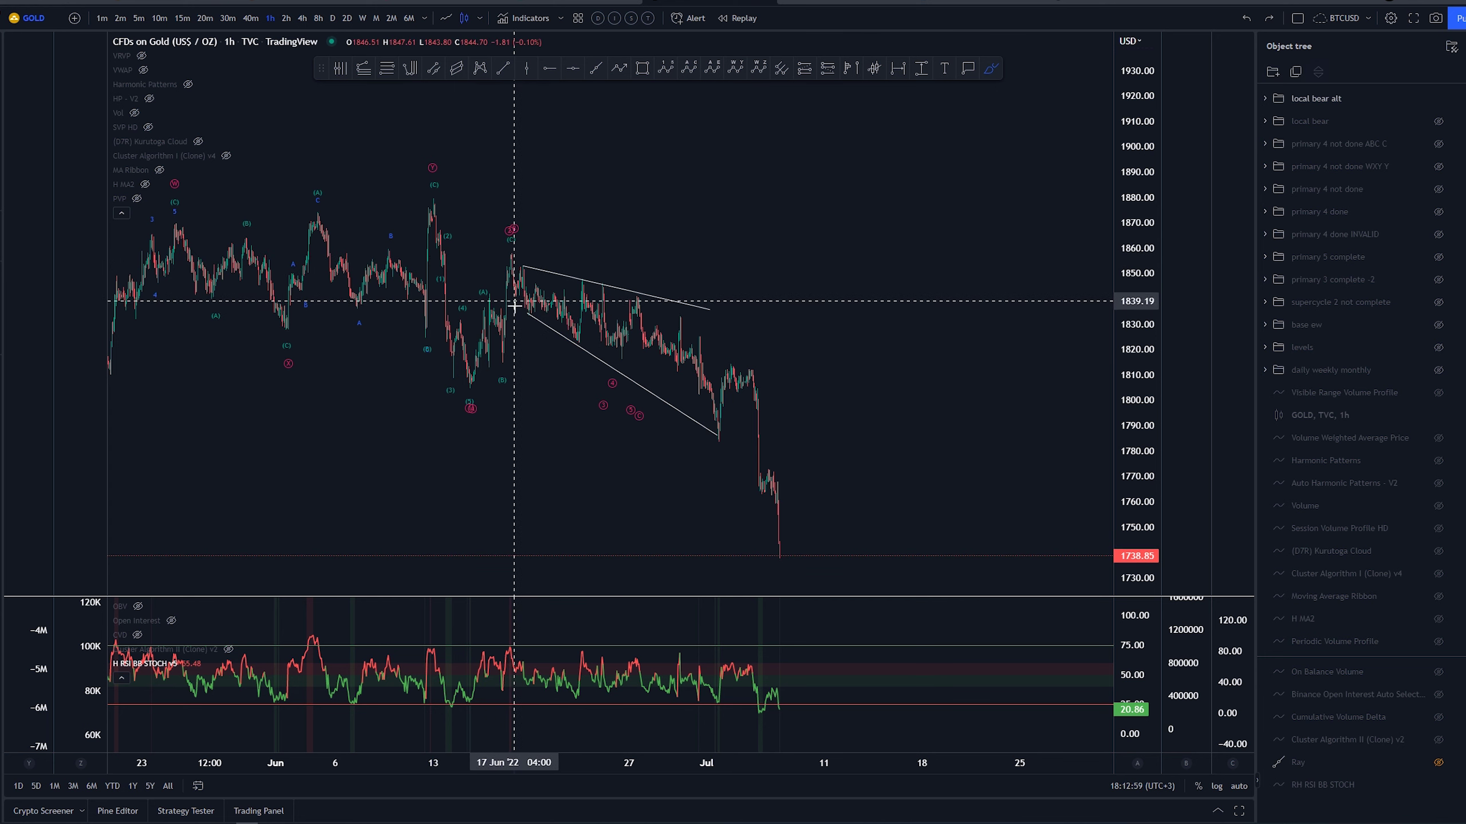
Circle the whole expanding wedge with the brush and undo the marks
{"action": "left_click_drag", "start_coordinate": [514, 305], "coordinate": [514, 312]}
{"action": "mouse_move", "coordinate": [523, 252]}
{"action": "left_mouse_down"}
{"action": "mouse_move", "coordinate": [519, 308]}
{"action": "mouse_move", "coordinate": [713, 435]}
{"action": "mouse_move", "coordinate": [490, 253]}
{"action": "left_mouse_up"}
{"action": "key", "text": "ctrl+z"}
{"action": "key", "text": "ctrl+z"}
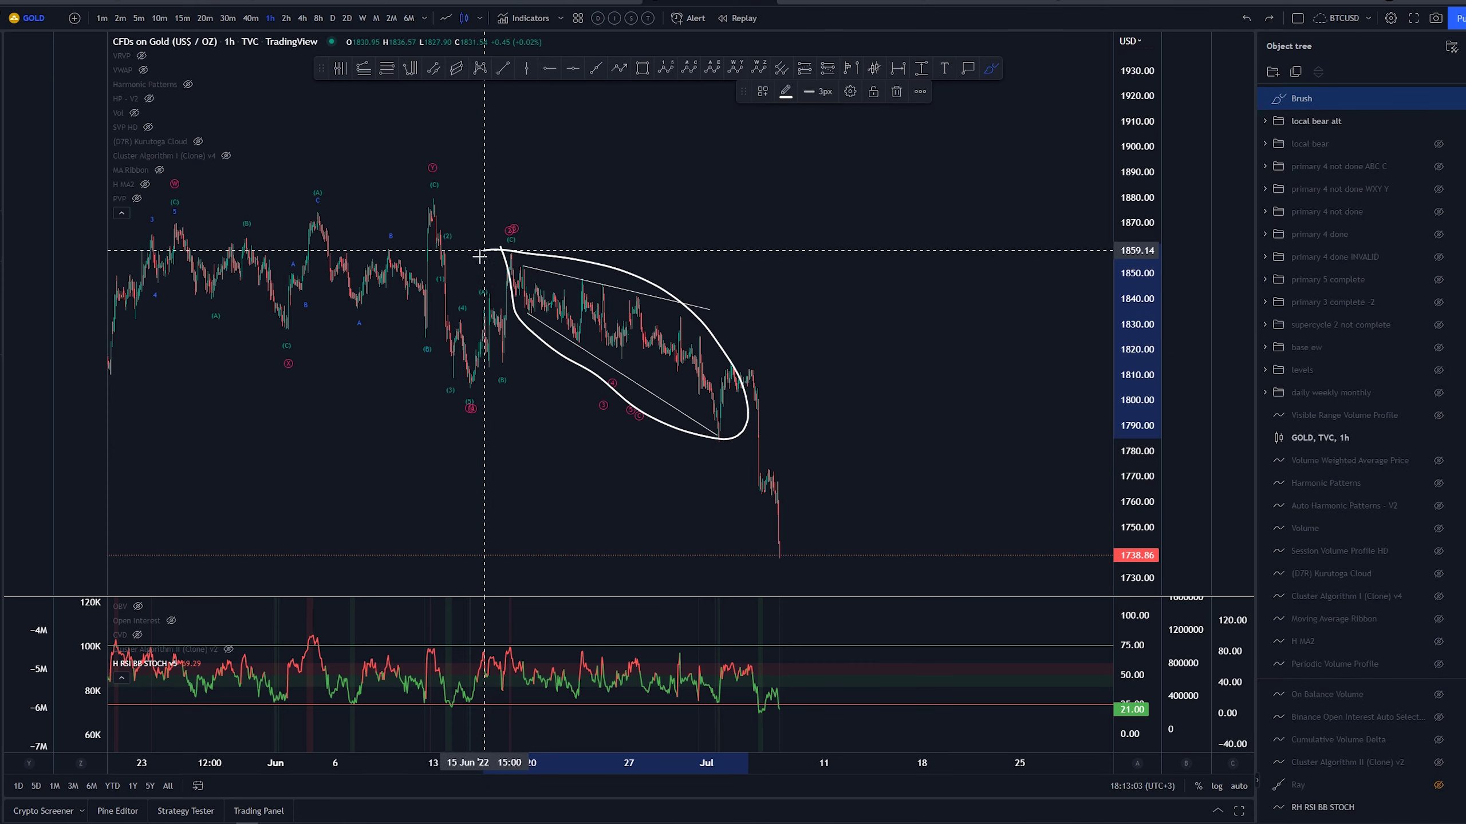
Examine the local bear alt count, the expanding wedge and the latest drop within the wider price history
{"action": "scroll", "coordinate": [975, 298], "scroll_direction": "down", "scroll_amount": 5}
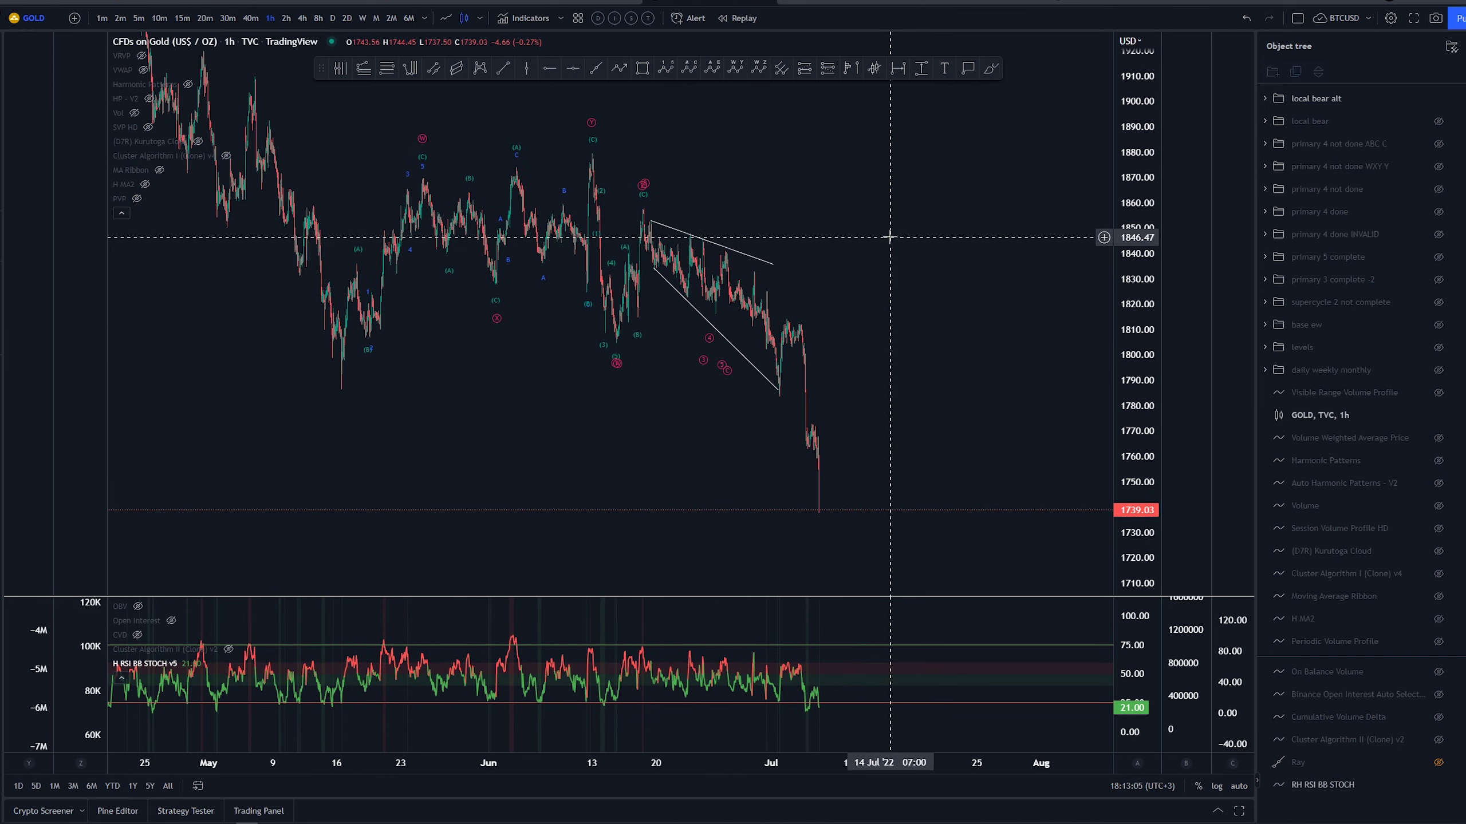
{"action": "scroll", "coordinate": [979, 233], "scroll_direction": "down", "scroll_amount": 3}
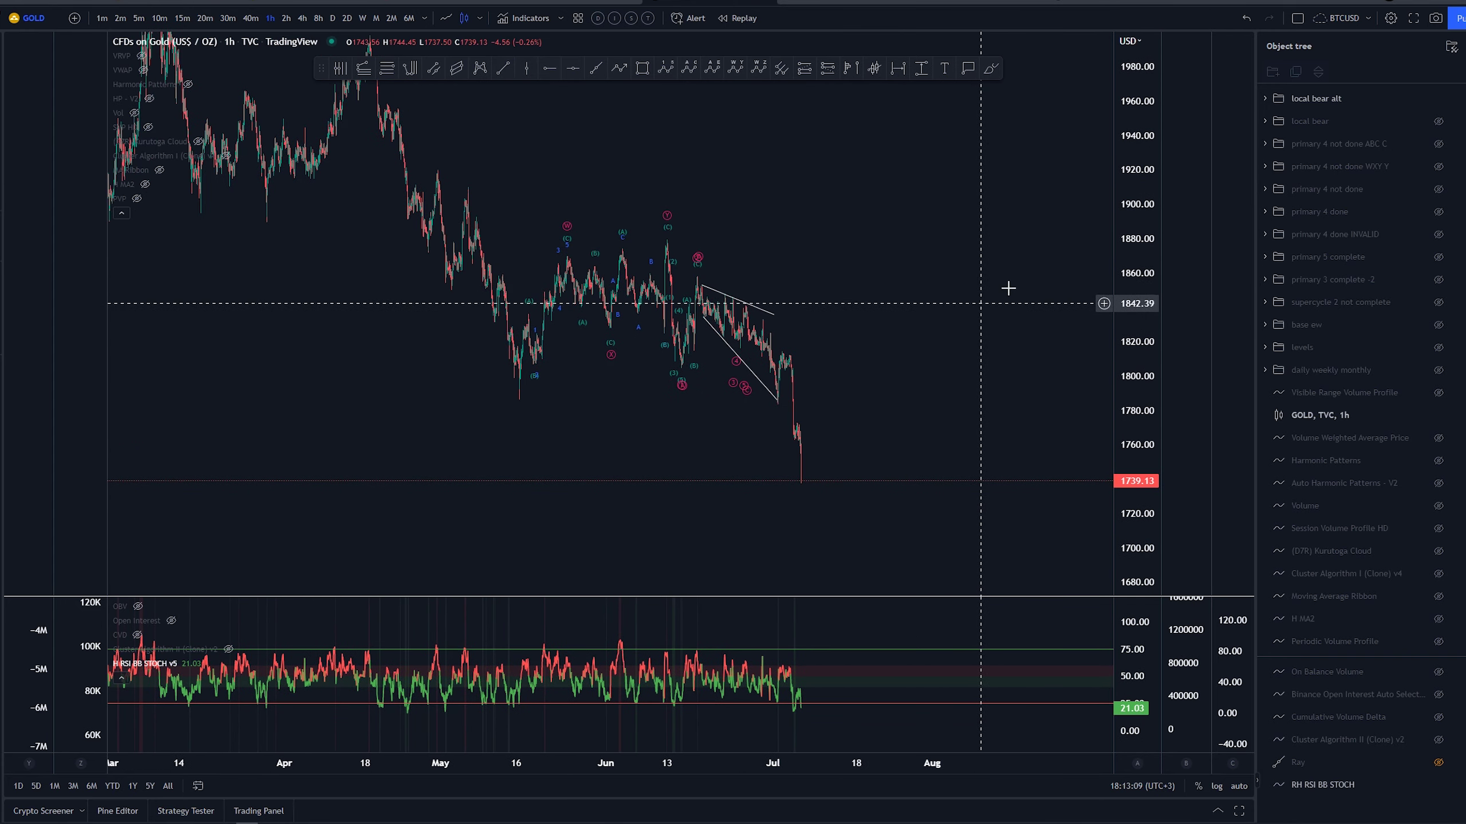
{"action": "left_click_drag", "start_coordinate": [912, 234], "coordinate": [898, 246]}
{"action": "left_click_drag", "start_coordinate": [1147, 294], "coordinate": [1143, 231]}
{"action": "left_click_drag", "start_coordinate": [857, 286], "coordinate": [867, 294]}
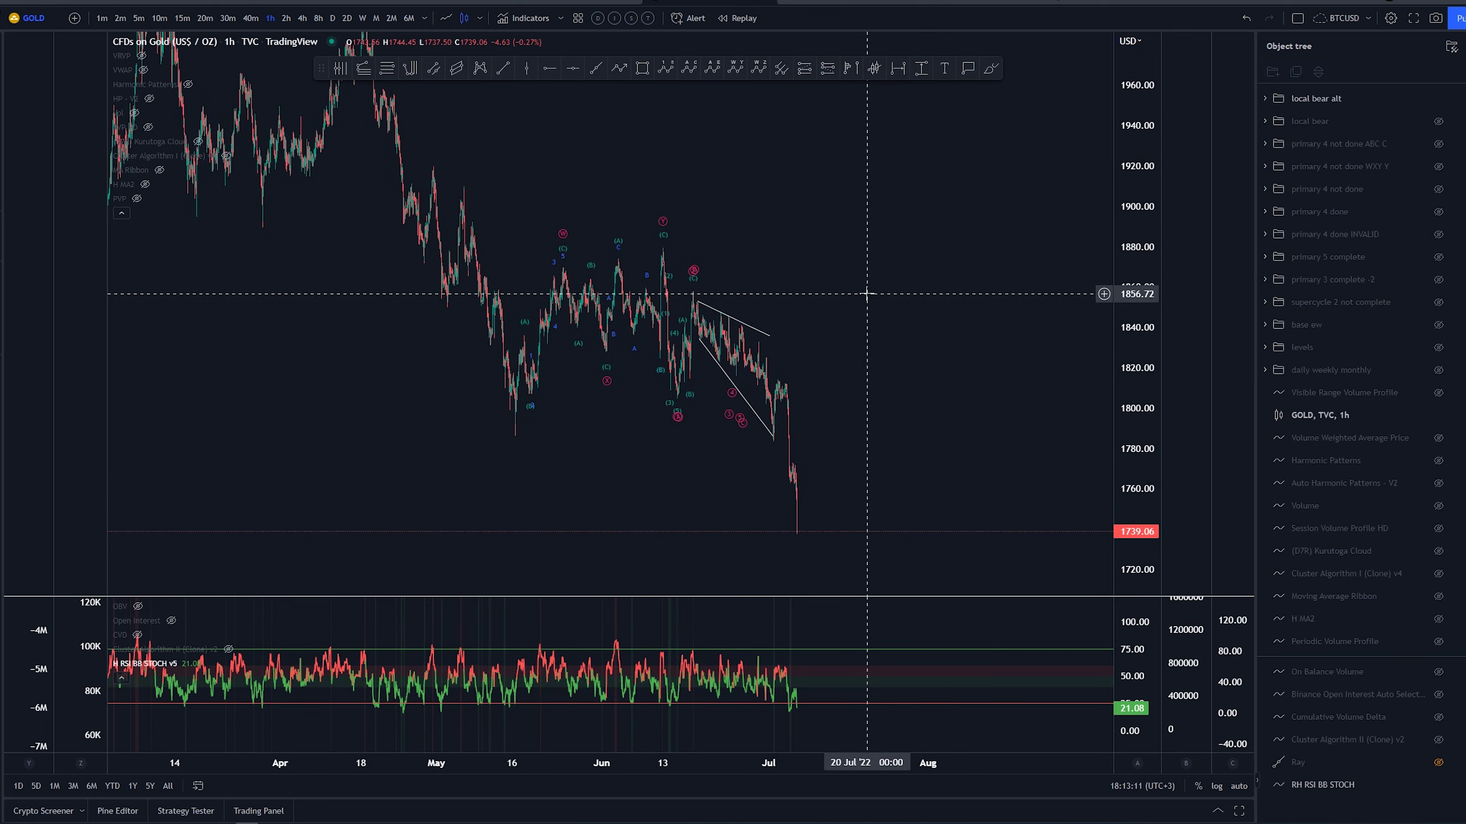
{"action": "scroll", "coordinate": [834, 294], "scroll_direction": "up", "scroll_amount": 2}
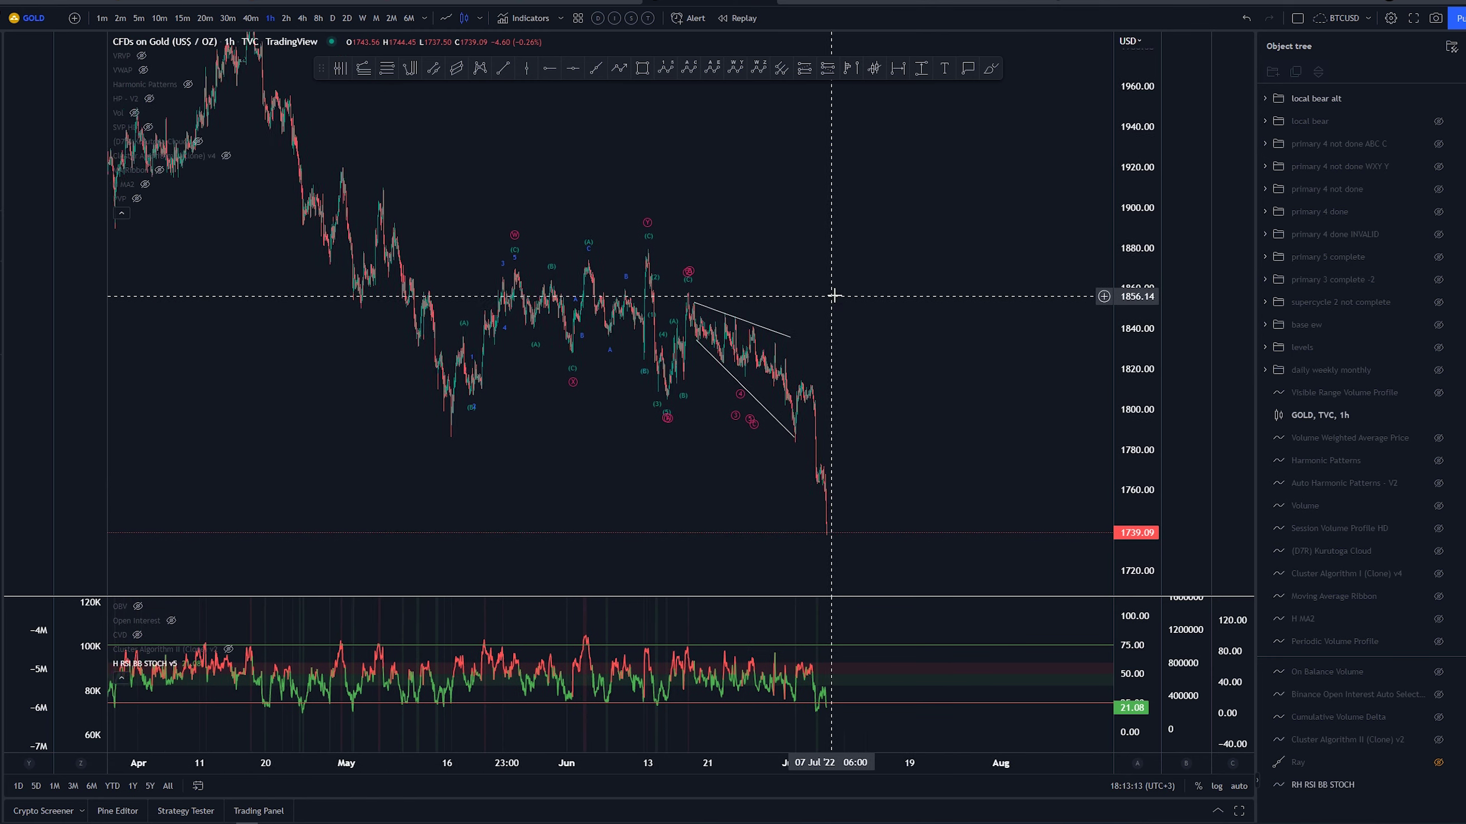
{"action": "scroll", "coordinate": [668, 324], "scroll_direction": "up", "scroll_amount": 2}
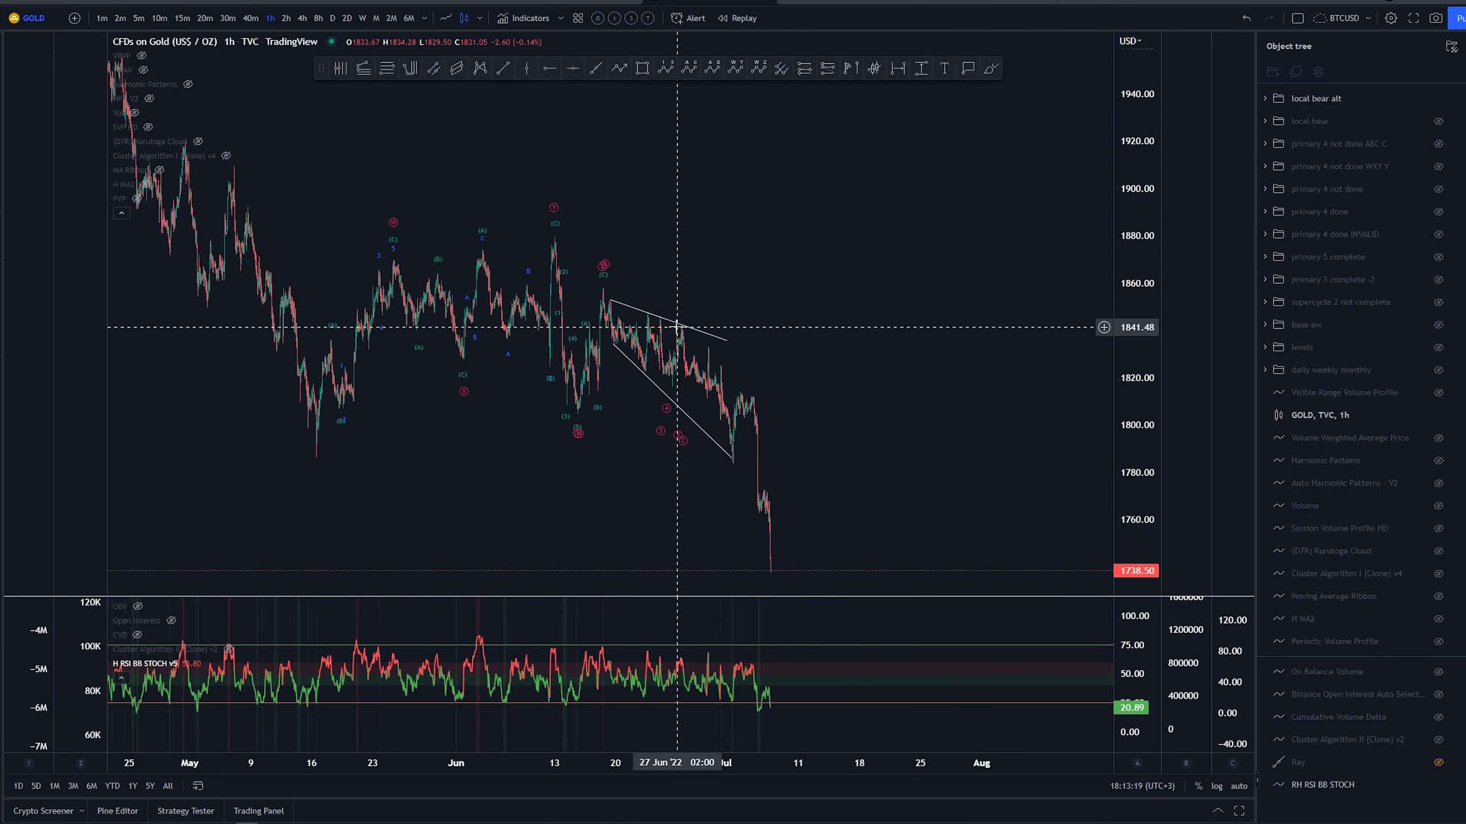
{"action": "left_click_drag", "start_coordinate": [814, 395], "coordinate": [875, 376]}
{"action": "left_click_drag", "start_coordinate": [1131, 240], "coordinate": [1130, 296]}
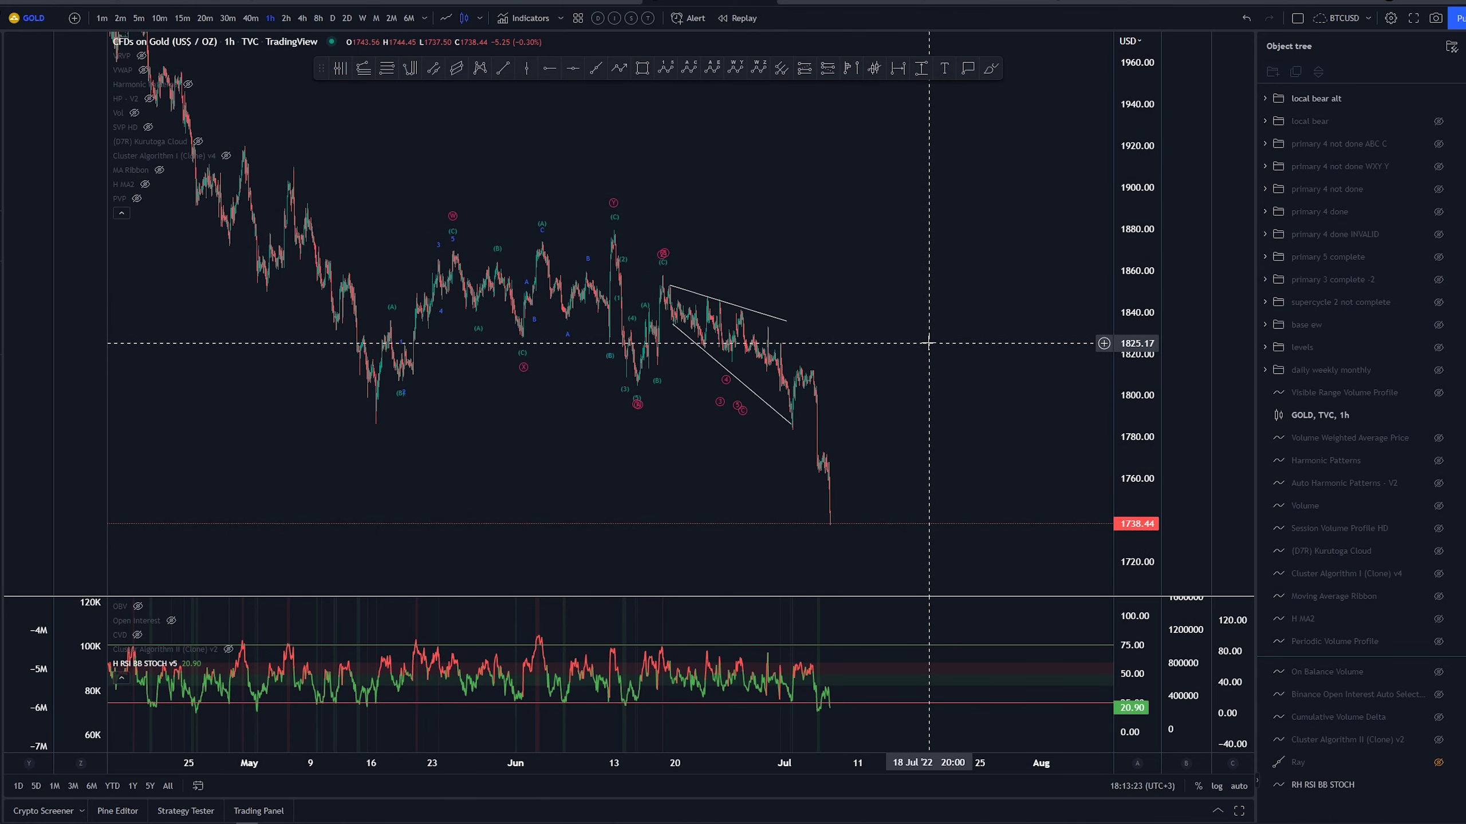
{"action": "mouse_move", "coordinate": [882, 334]}
{"action": "left_mouse_down"}
{"action": "mouse_move", "coordinate": [874, 297]}
{"action": "mouse_move", "coordinate": [873, 317]}
{"action": "left_mouse_up"}
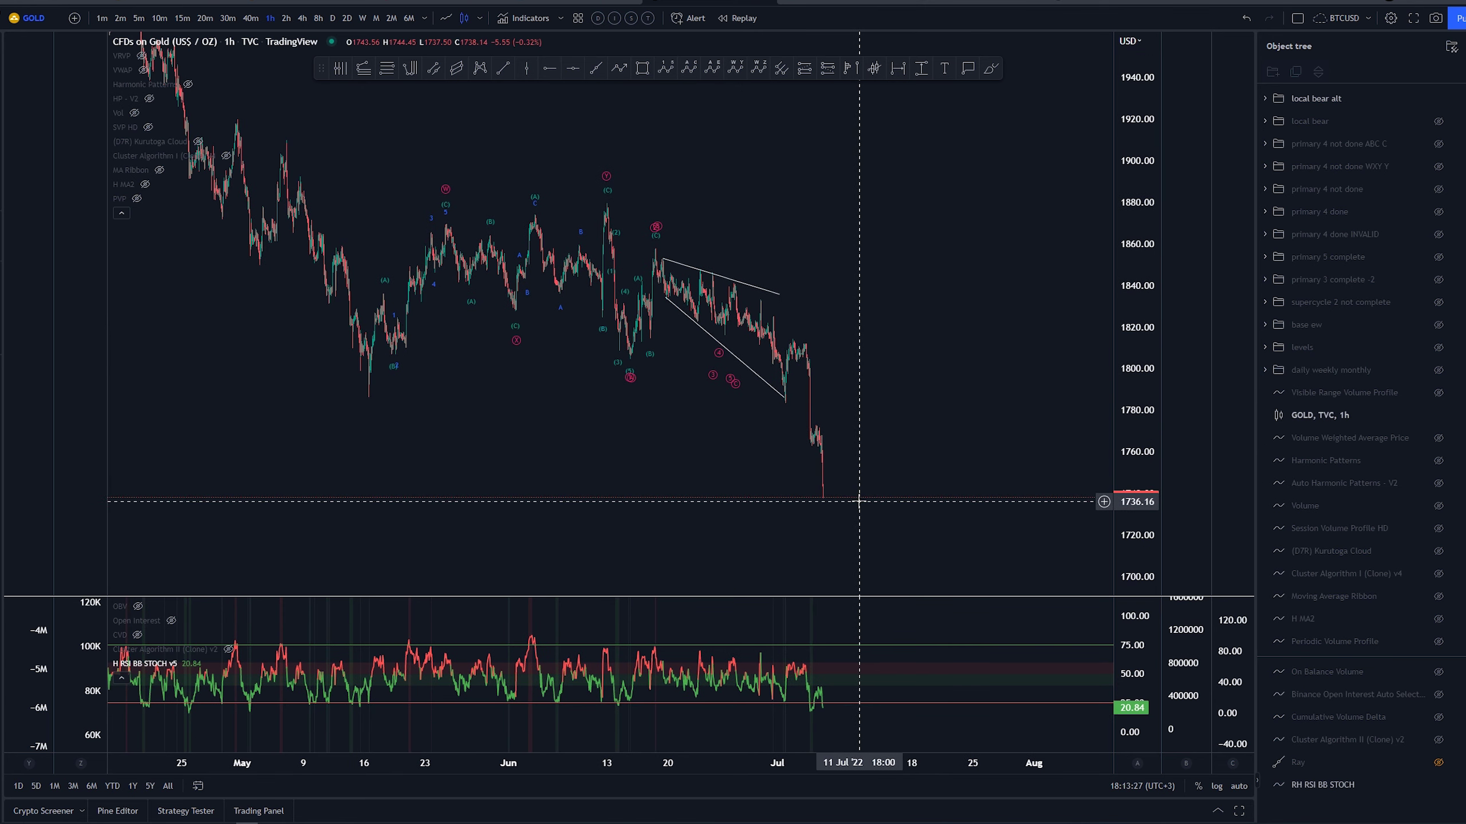
{"action": "left_click", "coordinate": [753, 286]}
{"action": "left_click", "coordinate": [809, 367]}
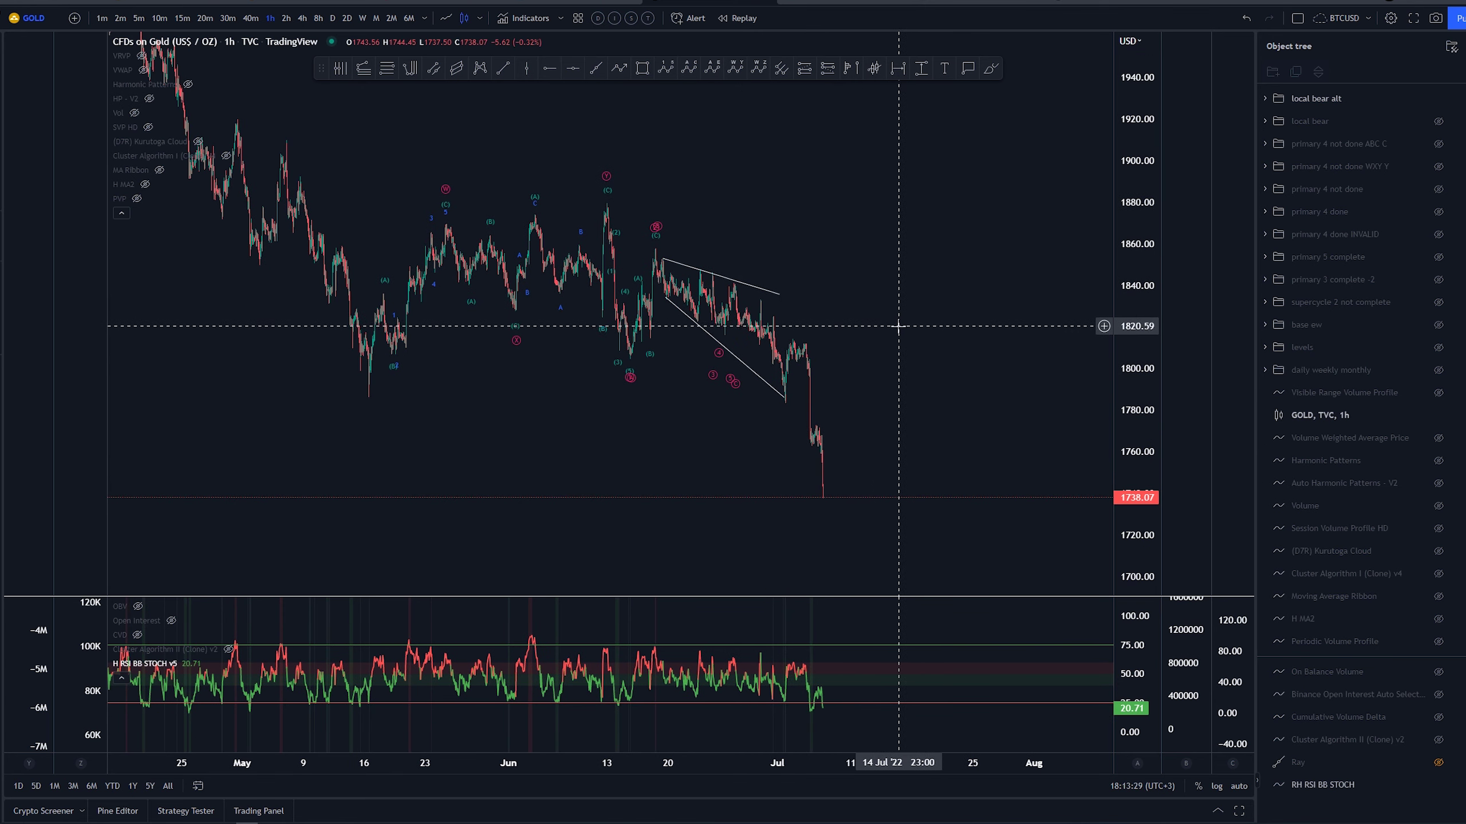
{"action": "left_click_drag", "start_coordinate": [902, 351], "coordinate": [892, 370]}
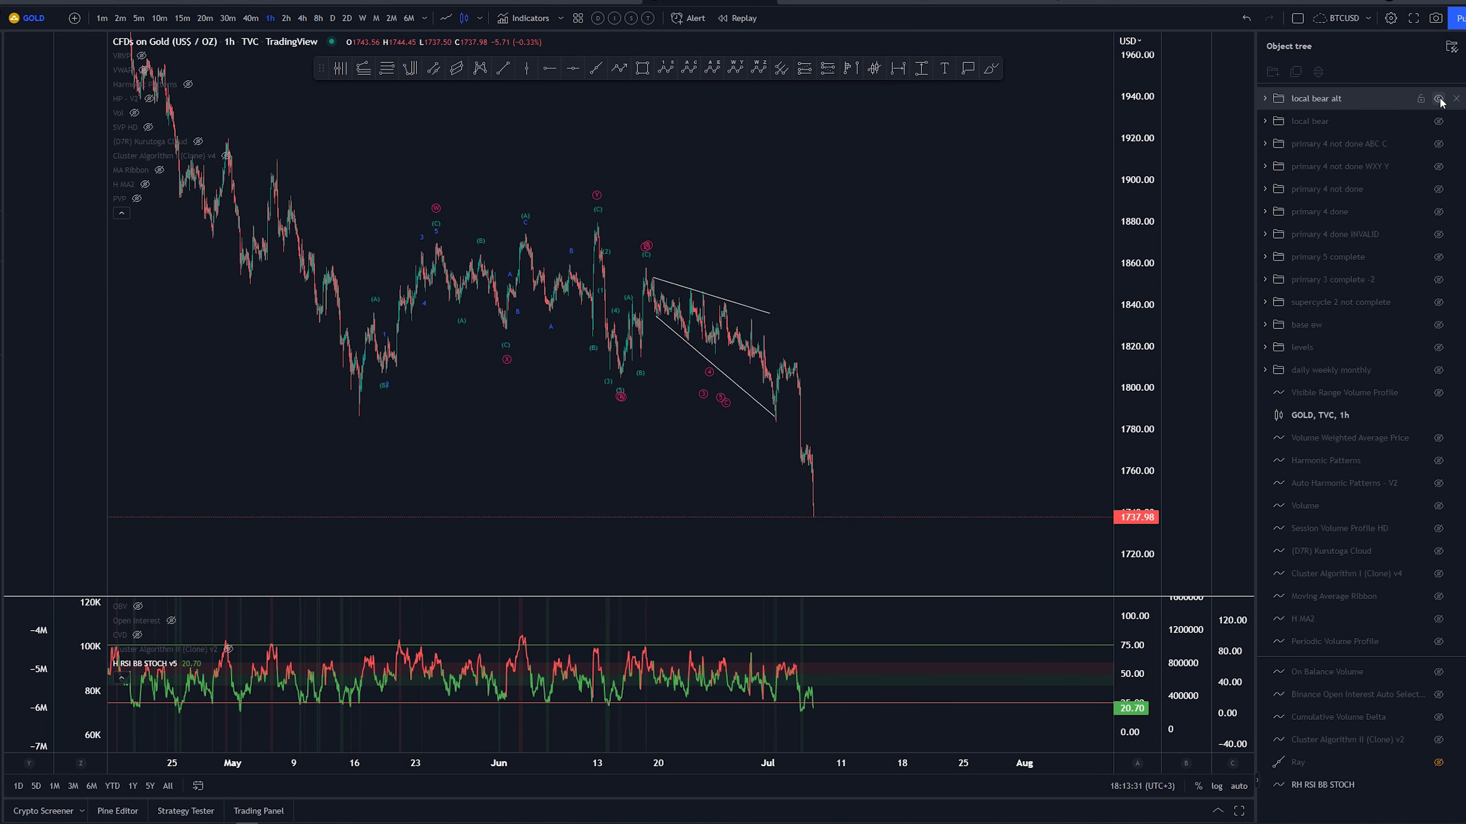
Hide the local bear alt group and delete the local bear group
{"action": "left_click", "coordinate": [1439, 99]}
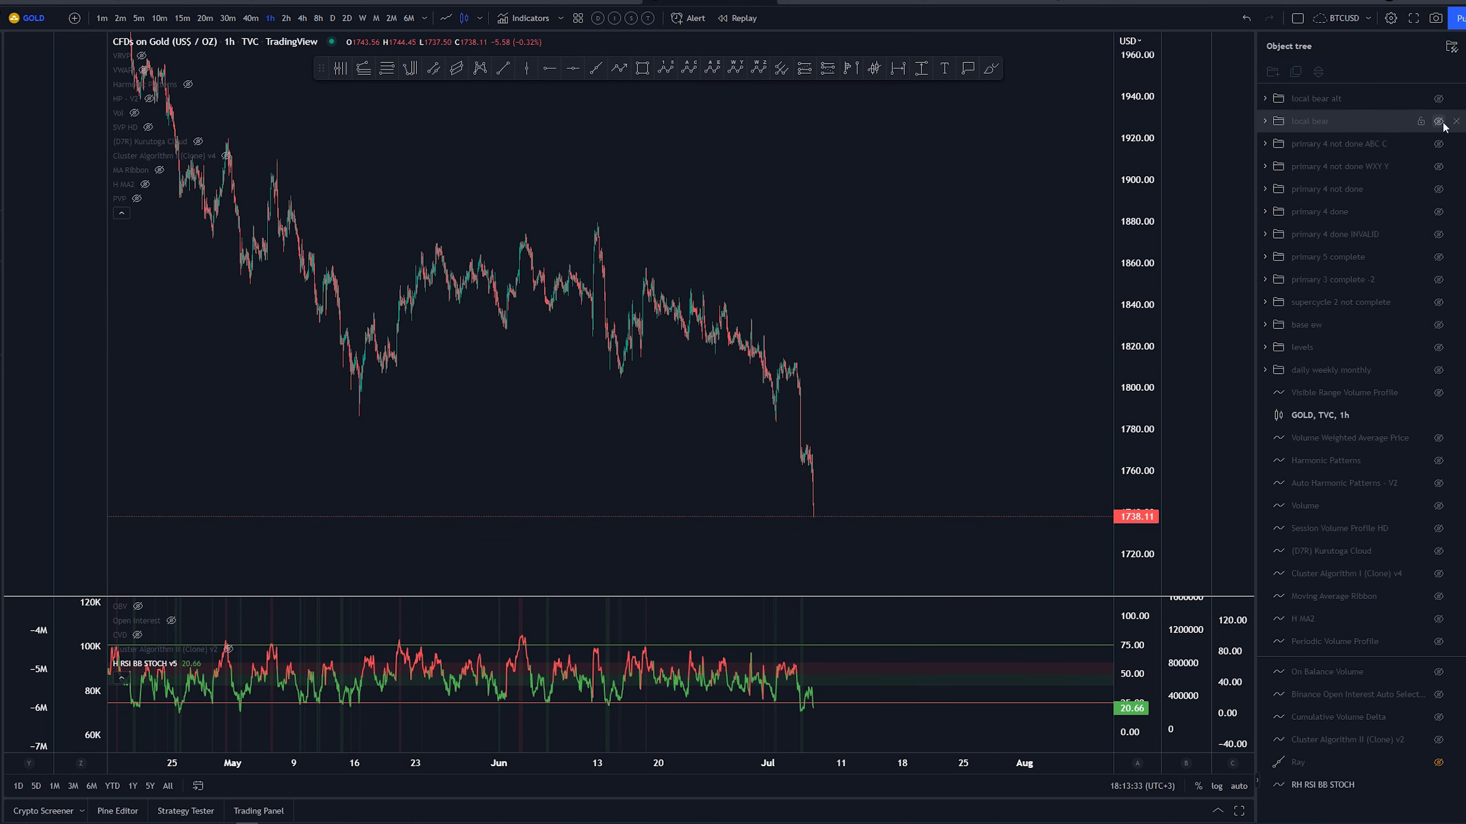
{"action": "left_click", "coordinate": [1441, 122]}
{"action": "left_click", "coordinate": [1441, 121]}
{"action": "left_click", "coordinate": [1456, 122]}
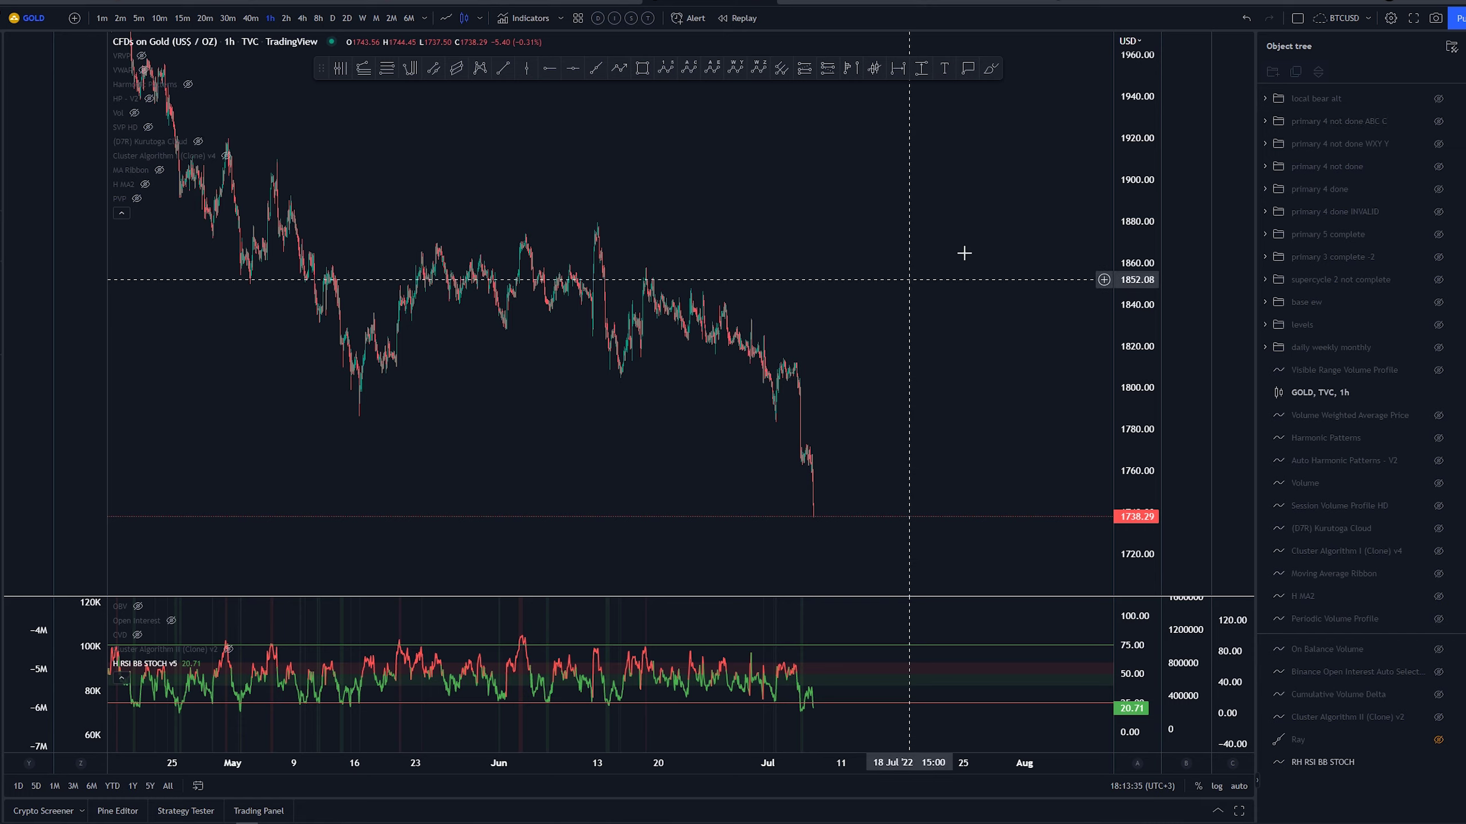
Delete the primary 4 done INVALID group together with its linked alert
{"action": "scroll", "coordinate": [964, 252], "scroll_direction": "down", "scroll_amount": 5}
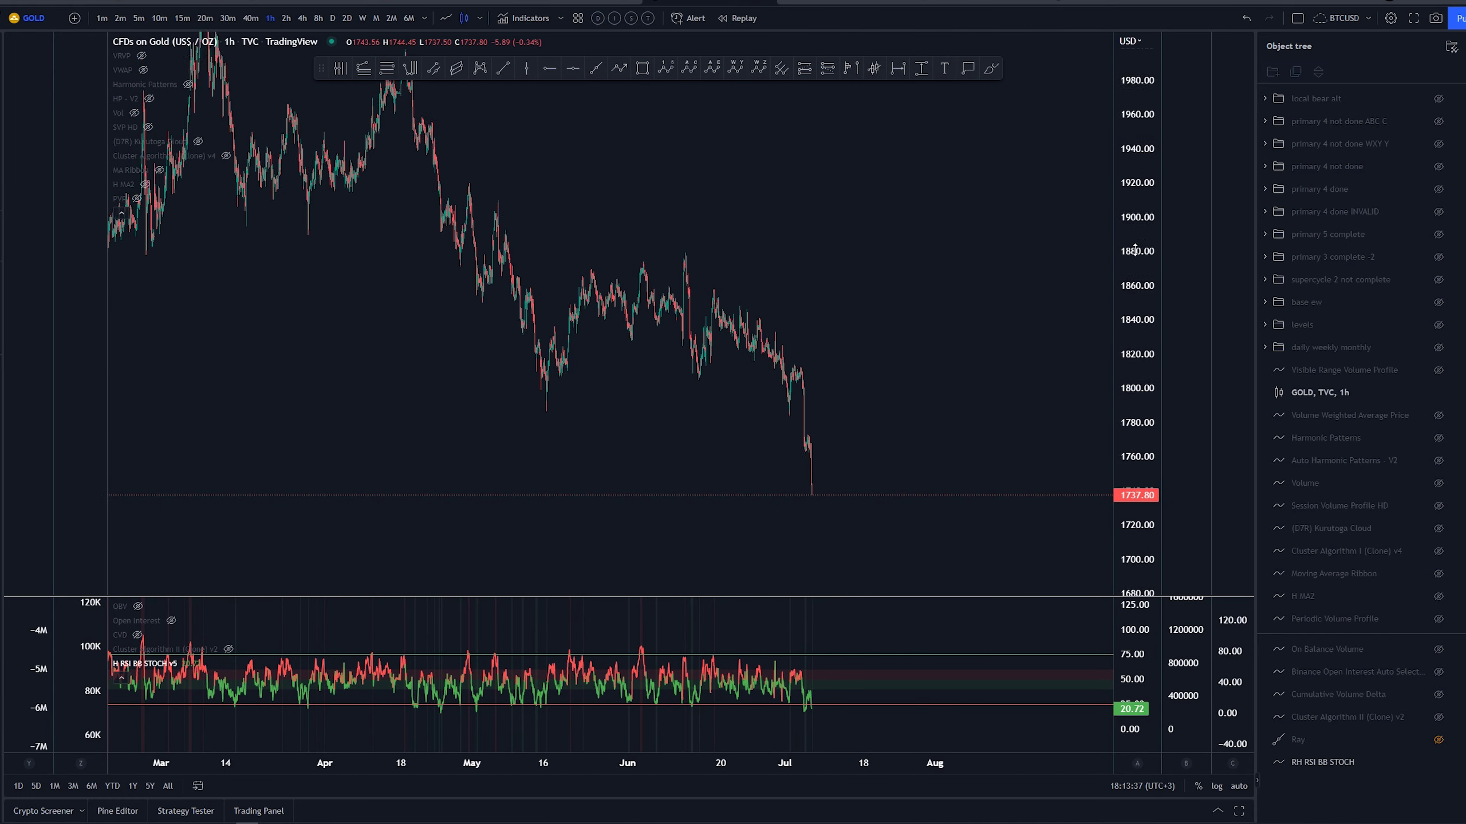
{"action": "left_click", "coordinate": [1456, 212]}
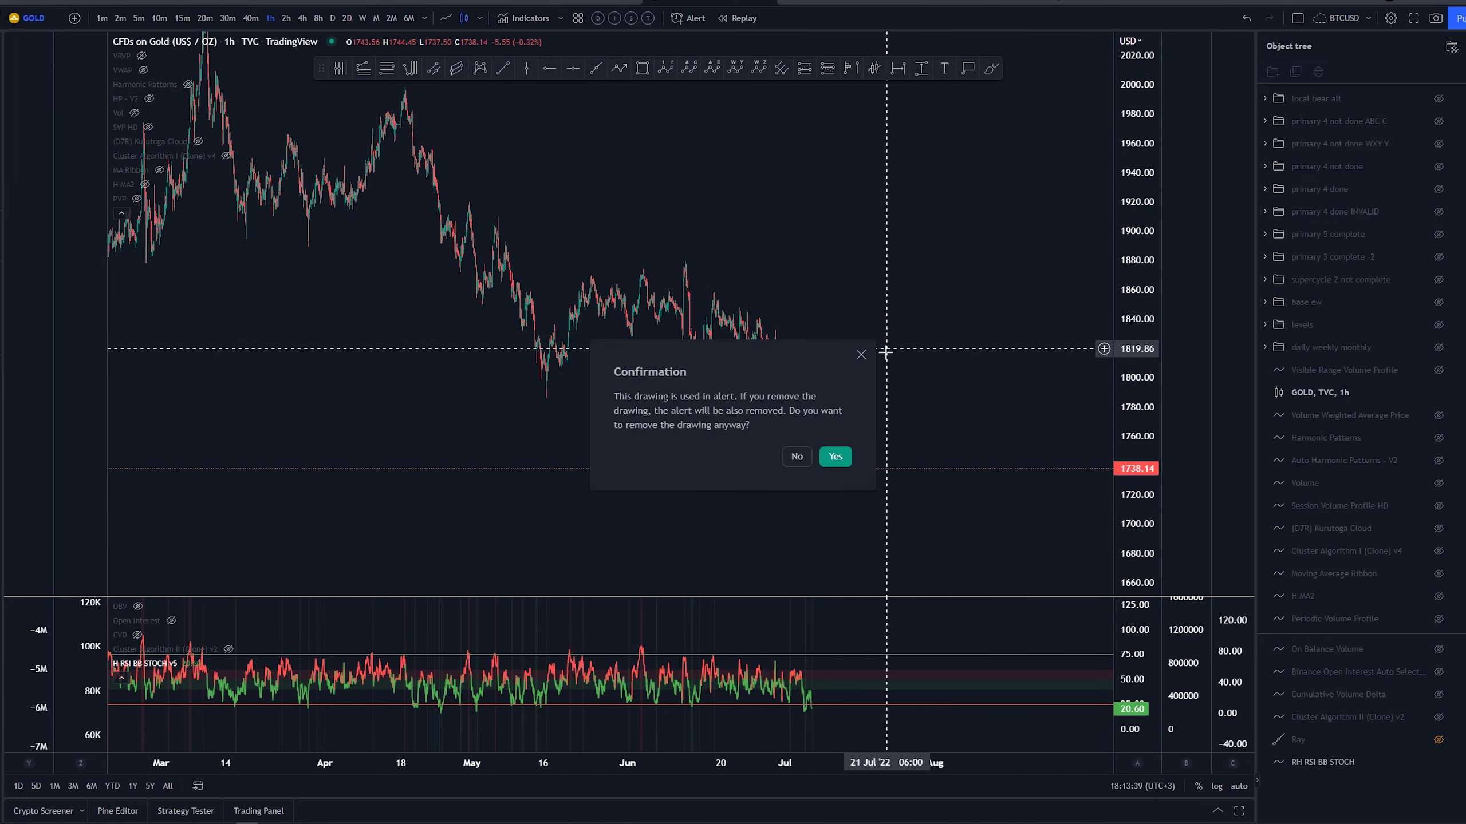
{"action": "left_click", "coordinate": [835, 456]}
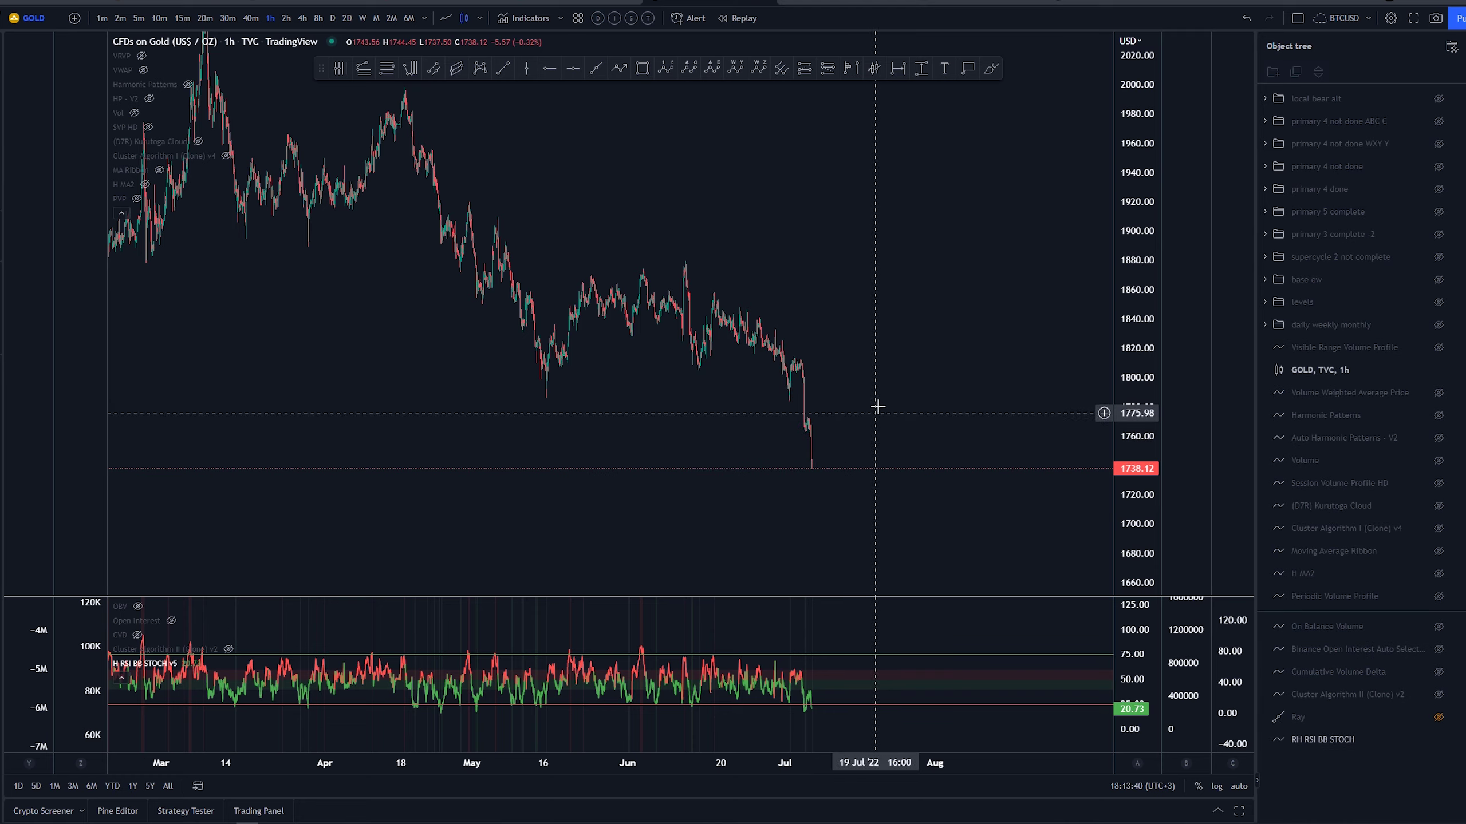
Switch the chart to the 8-hour interval and show the primary 4 done group
{"action": "left_click", "coordinate": [319, 18]}
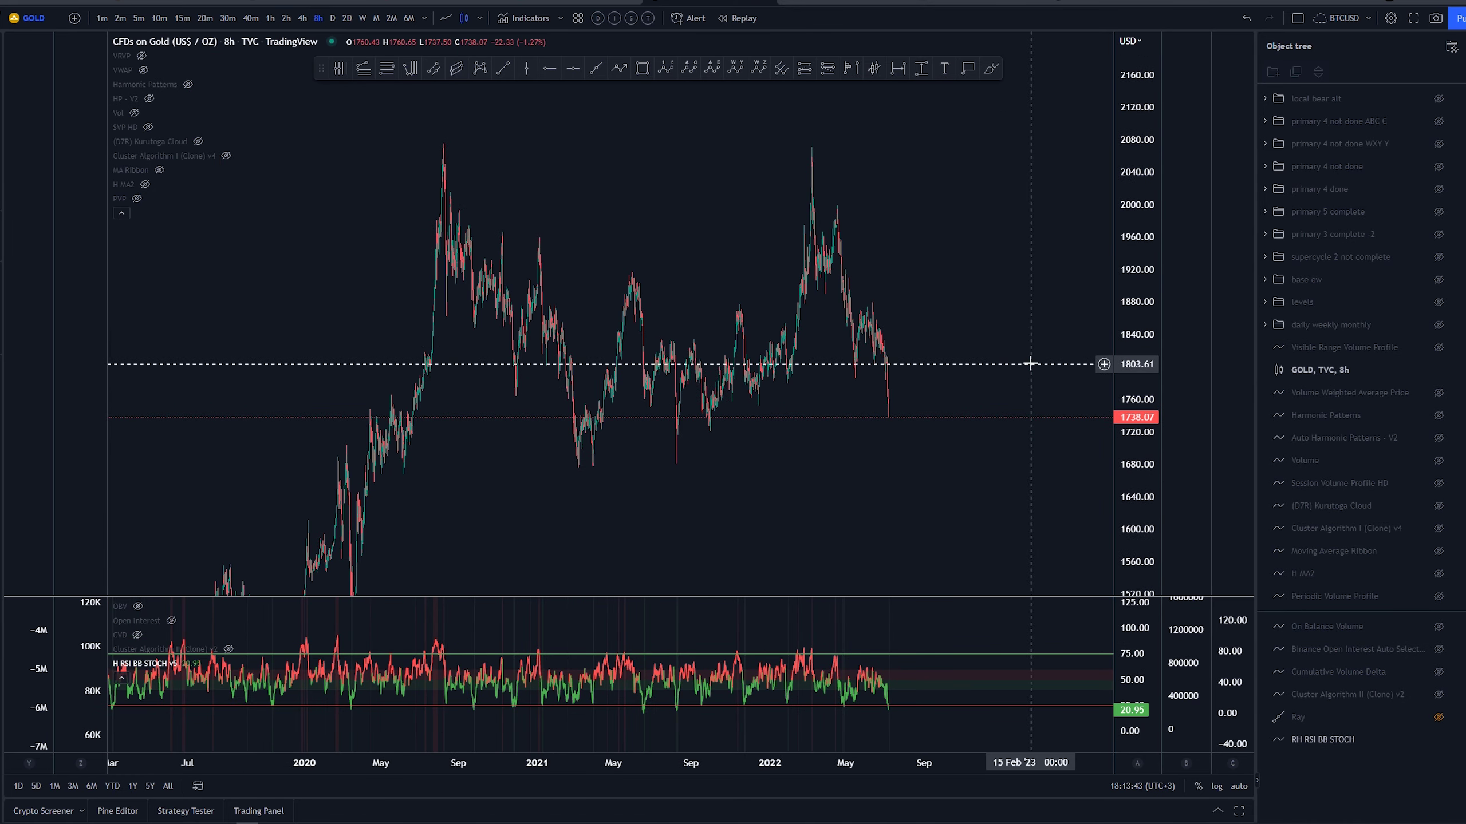
{"action": "left_click_drag", "start_coordinate": [1034, 363], "coordinate": [928, 372]}
{"action": "left_click", "coordinate": [1439, 190]}
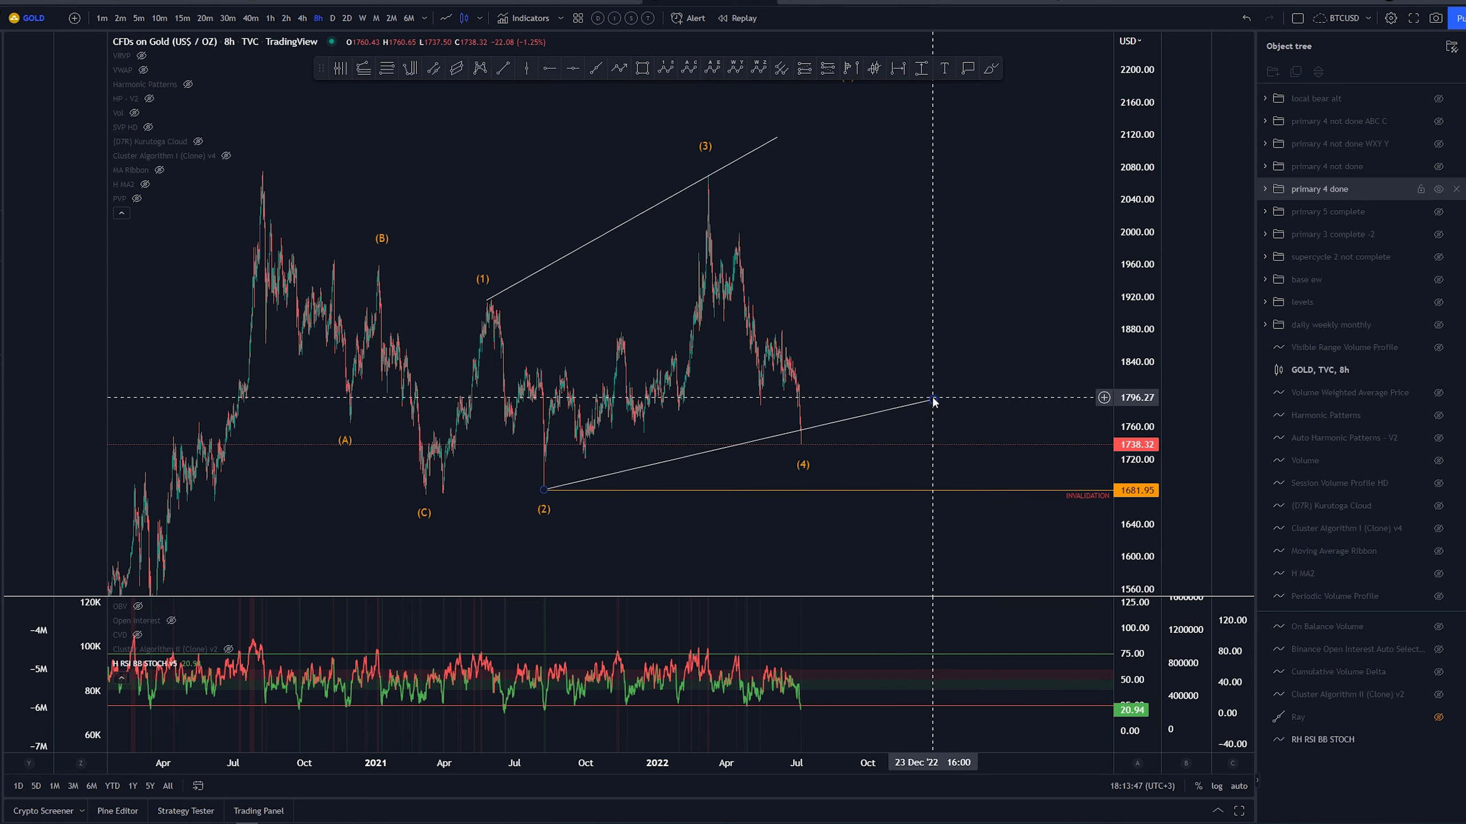
Lower the far end of the trendline starting at (2) so that the line meets the latest price low
{"action": "mouse_move", "coordinate": [932, 399]}
{"action": "left_mouse_down"}
{"action": "mouse_move", "coordinate": [945, 431]}
{"action": "mouse_move", "coordinate": [950, 421]}
{"action": "left_mouse_up"}
{"action": "left_click", "coordinate": [923, 381]}
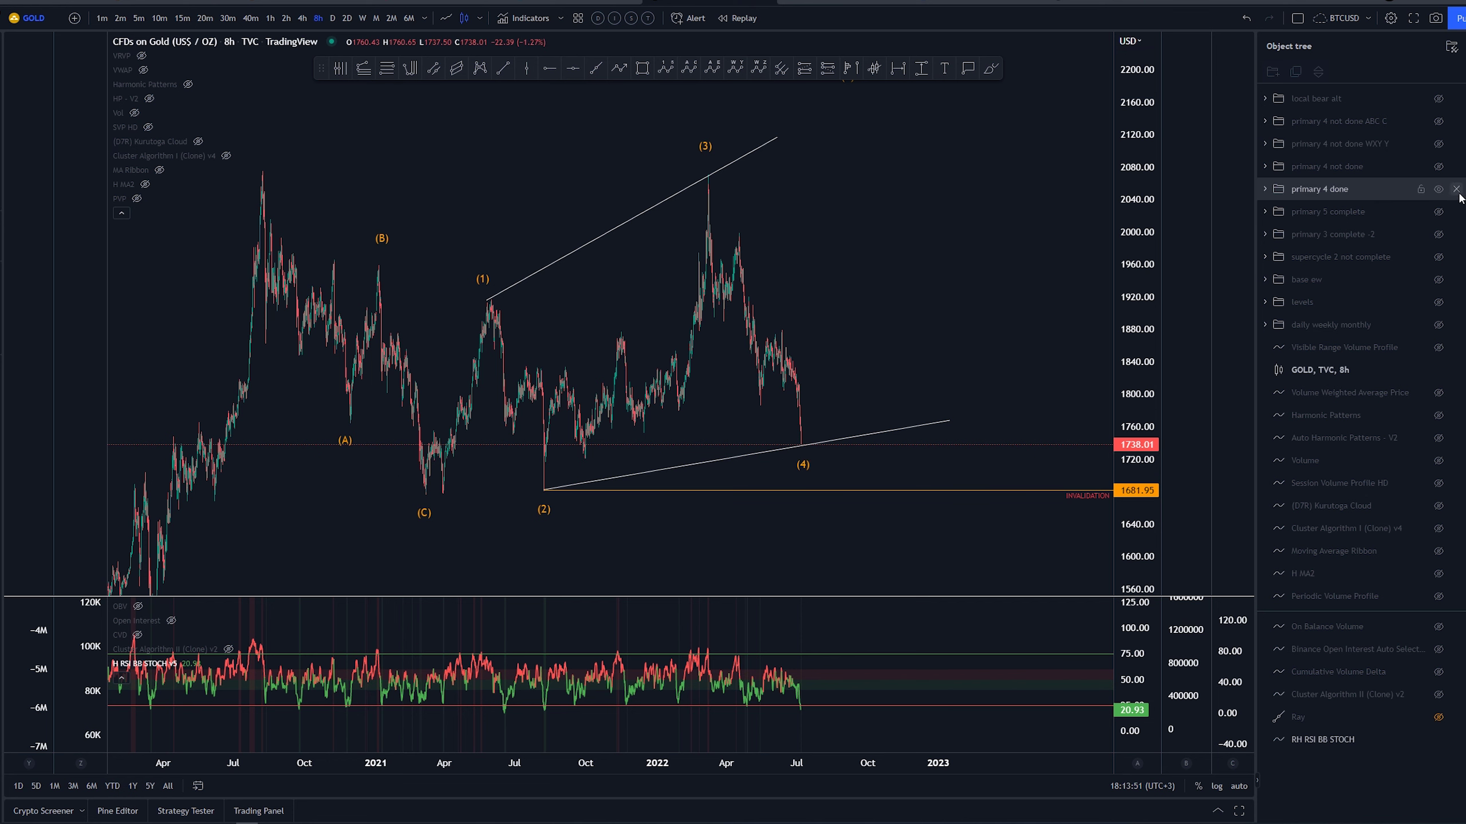
Hide the primary 4 done group and show the primary 4 not done and primary 4 not done ABC C groups
{"action": "left_click", "coordinate": [1443, 191]}
{"action": "left_click", "coordinate": [1438, 167]}
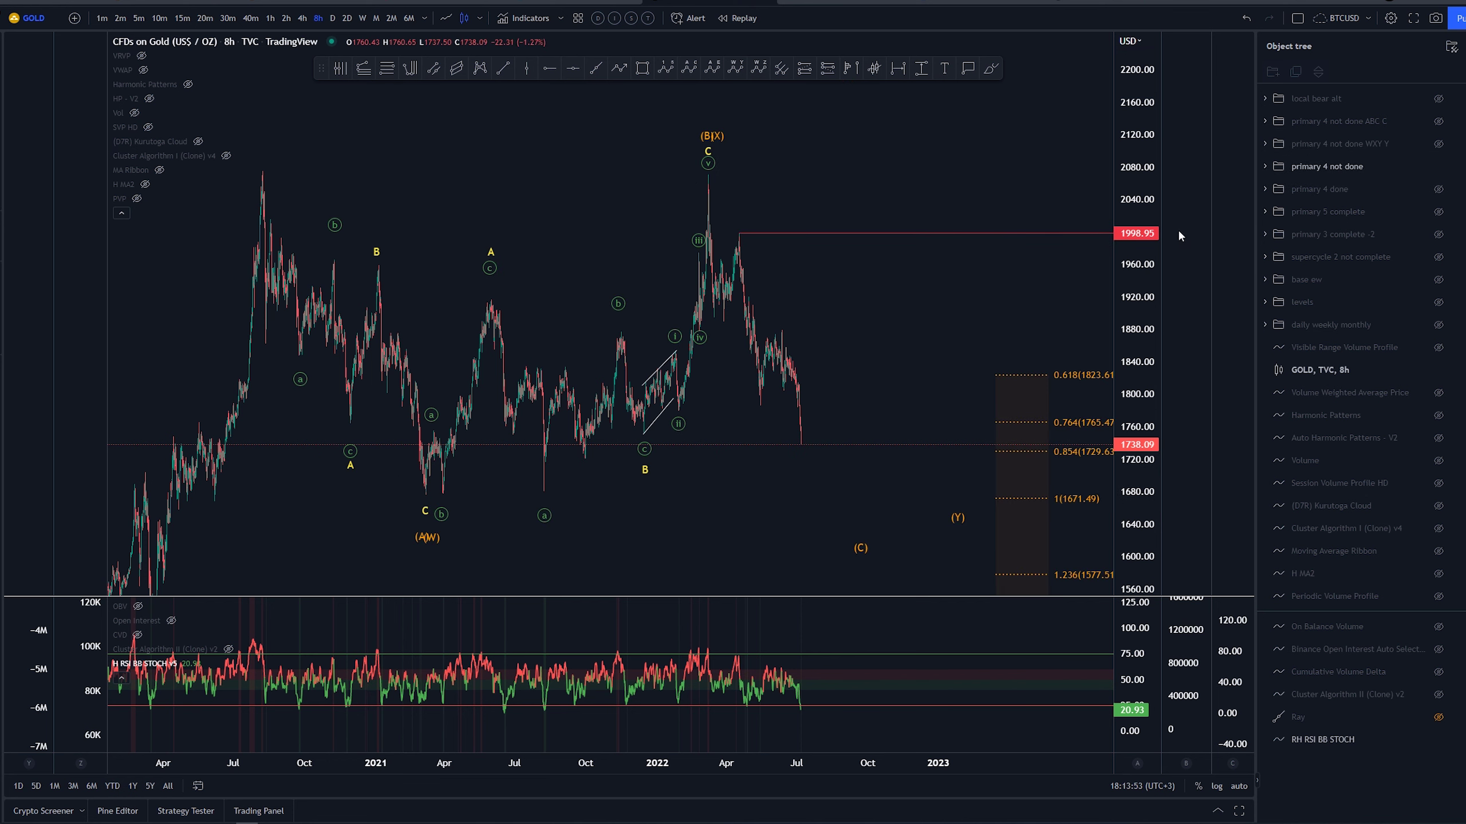
{"action": "left_click_drag", "start_coordinate": [891, 306], "coordinate": [853, 282]}
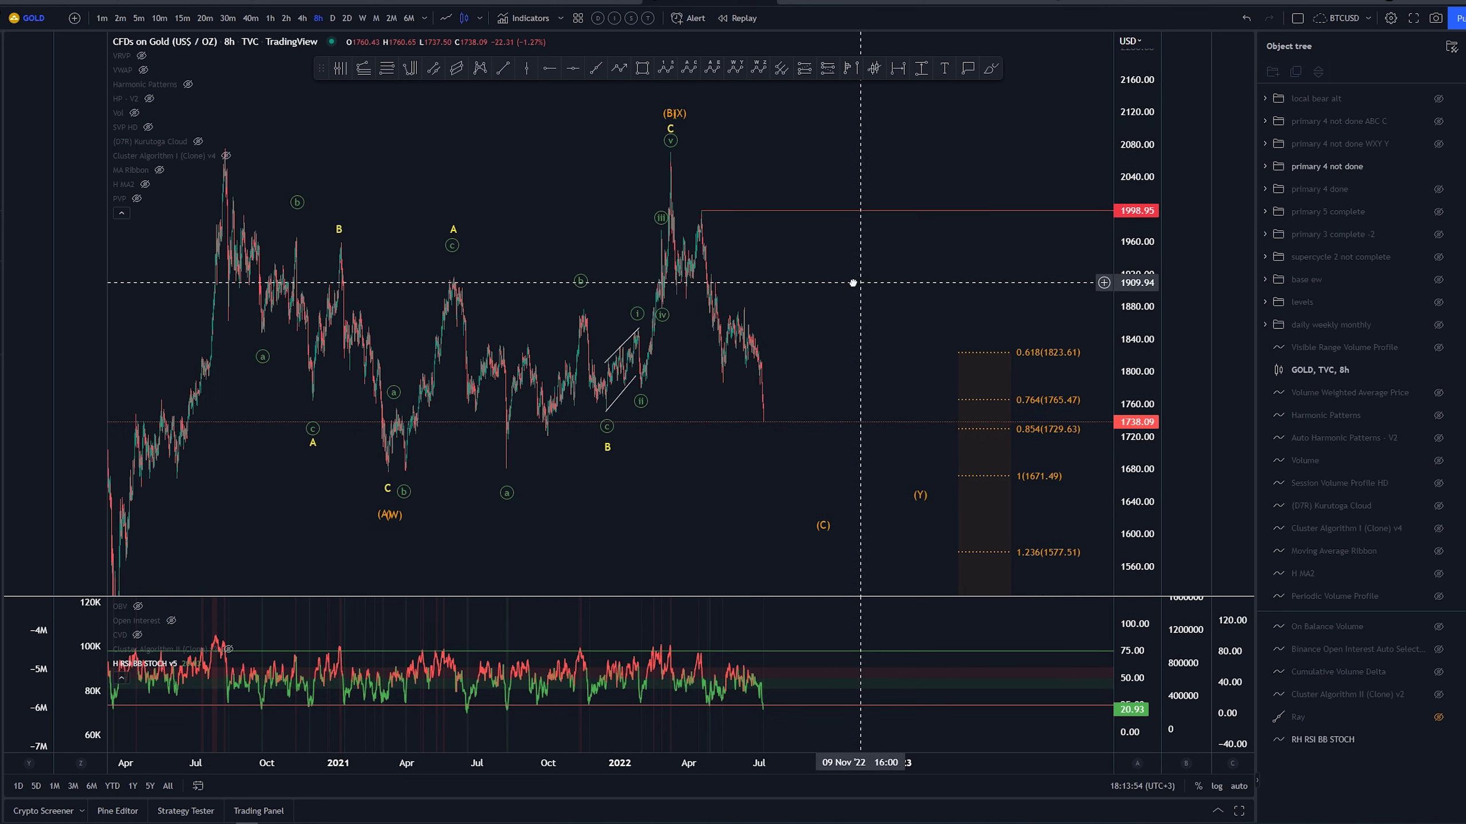
{"action": "left_click", "coordinate": [1438, 145]}
{"action": "left_click", "coordinate": [1438, 121]}
{"action": "scroll", "coordinate": [801, 311], "scroll_direction": "up", "scroll_amount": 3}
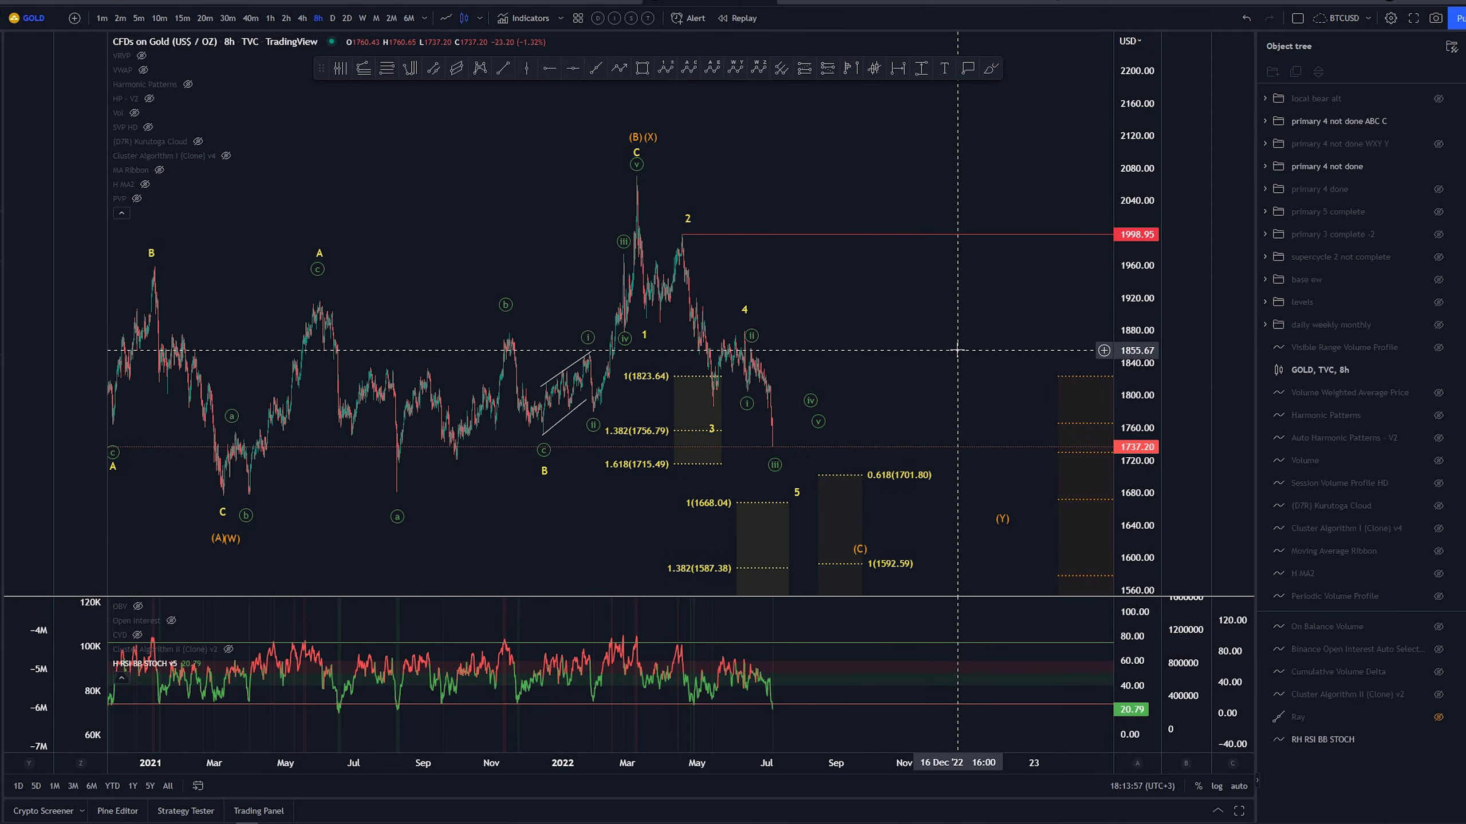
Trace the decline from the (B)(X) peak towards yellow 3 with the brush and undo the mark
{"action": "left_click_drag", "start_coordinate": [948, 344], "coordinate": [848, 287]}
{"action": "scroll", "coordinate": [825, 258], "scroll_direction": "up", "scroll_amount": 3}
{"action": "mouse_move", "coordinate": [362, 82]}
{"action": "left_mouse_down"}
{"action": "mouse_move", "coordinate": [393, 286]}
{"action": "mouse_move", "coordinate": [447, 249]}
{"action": "mouse_move", "coordinate": [480, 387]}
{"action": "left_mouse_up"}
{"action": "key", "text": "ctrl+z"}
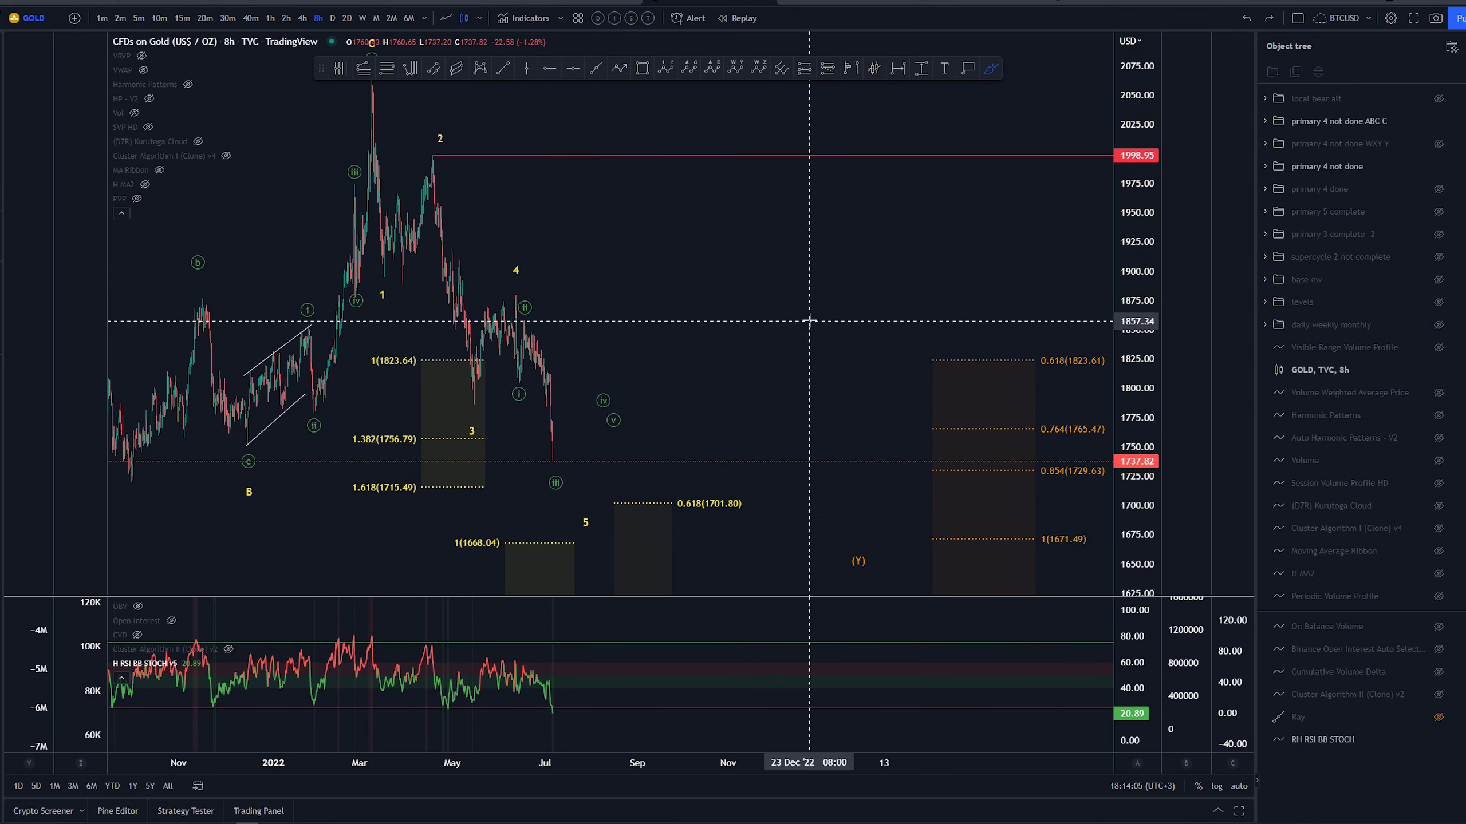
Circle the decline from yellow 2 to yellow 3 with the brush
{"action": "left_click_drag", "start_coordinate": [805, 317], "coordinate": [791, 239]}
{"action": "left_click_drag", "start_coordinate": [1139, 189], "coordinate": [1139, 288]}
{"action": "scroll", "coordinate": [946, 260], "scroll_direction": "down", "scroll_amount": 1}
{"action": "left_click_drag", "start_coordinate": [939, 268], "coordinate": [869, 297]}
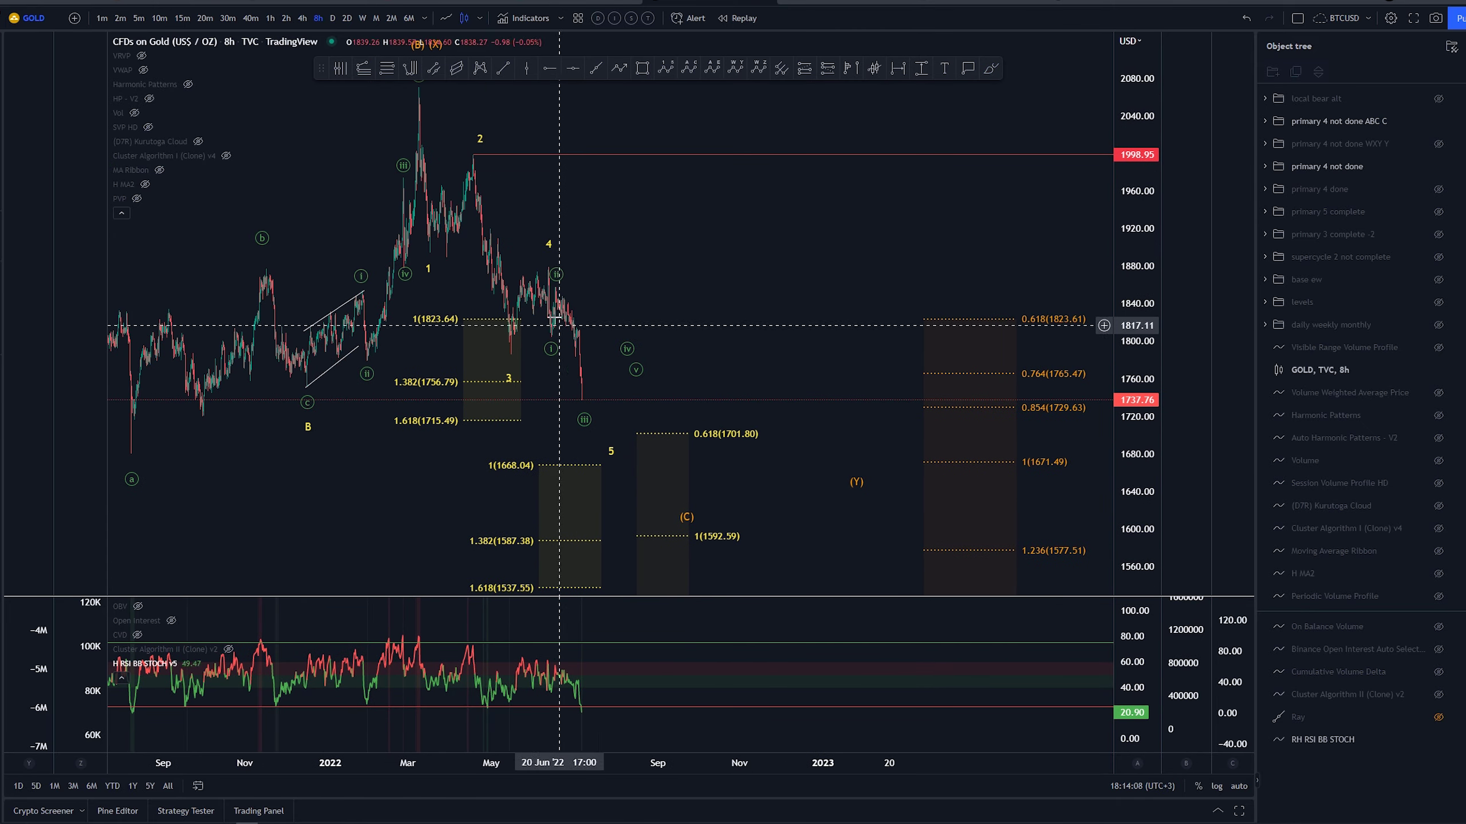
{"action": "left_click", "coordinate": [992, 70]}
{"action": "left_click_drag", "start_coordinate": [465, 157], "coordinate": [472, 181]}
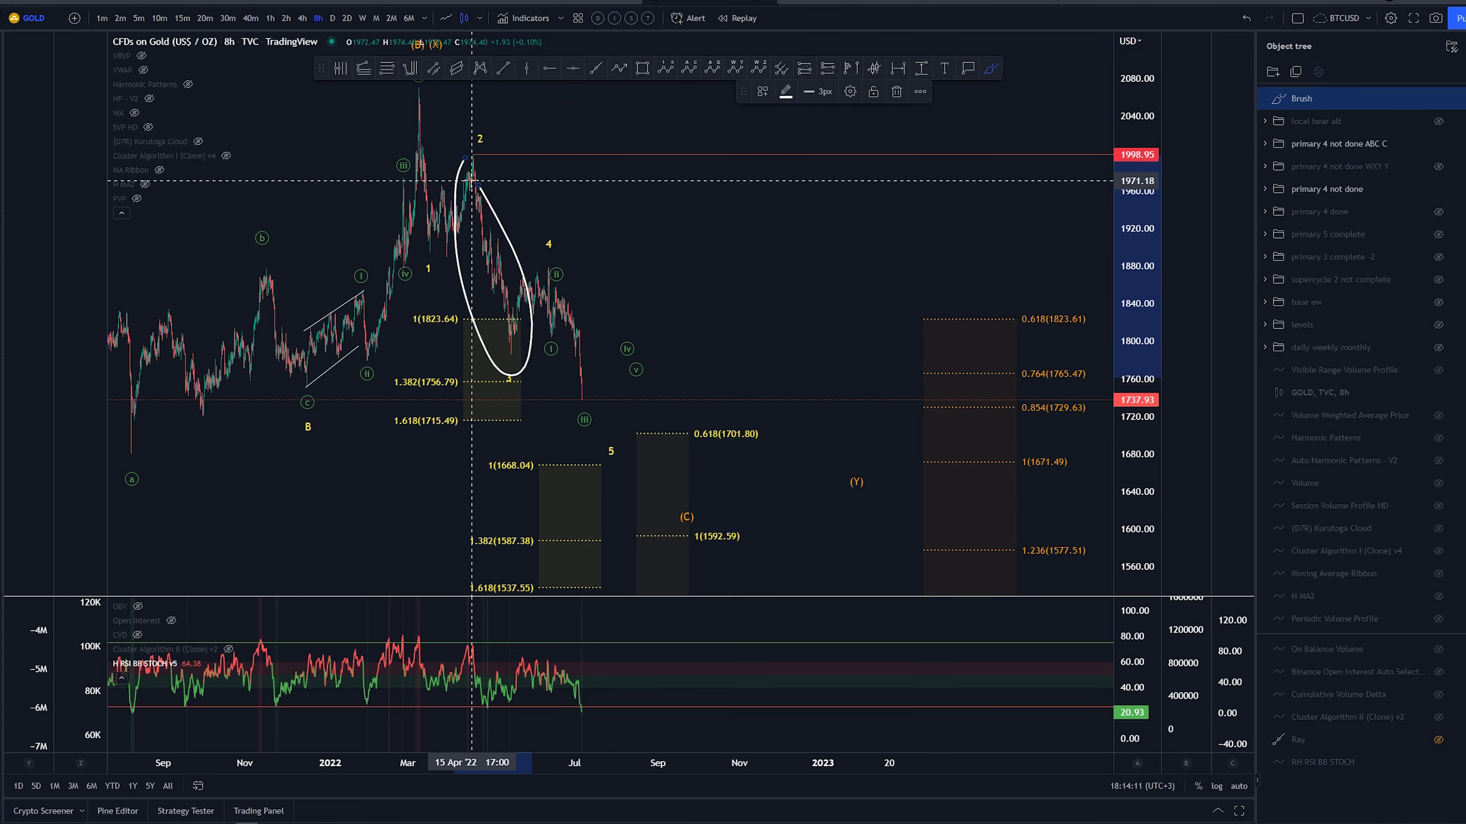
Undo the circle around the wave 3 decline, and circle the 1.618 (1715.49) level with the brush, undoing that mark too
{"action": "key", "text": "ctrl+z"}
{"action": "left_click_drag", "start_coordinate": [529, 416], "coordinate": [537, 418]}
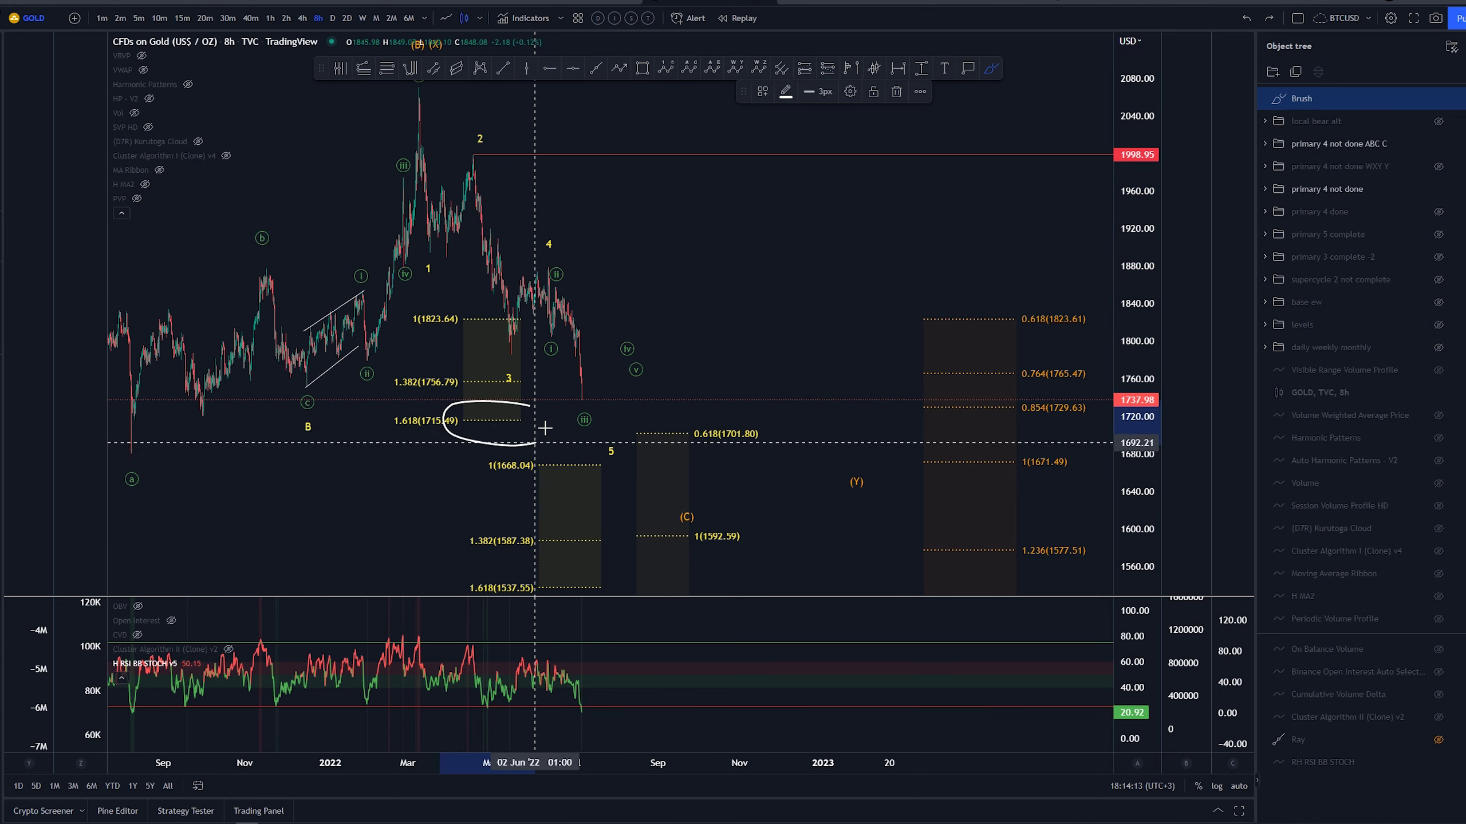
{"action": "key", "text": "ctrl+z"}
Sketch the projected five-wave path from yellow 4 down to the 0.618 (1701.80) level with the brush
{"action": "mouse_move", "coordinate": [551, 269]}
{"action": "left_mouse_down"}
{"action": "mouse_move", "coordinate": [556, 320]}
{"action": "mouse_move", "coordinate": [585, 374]}
{"action": "left_mouse_up"}
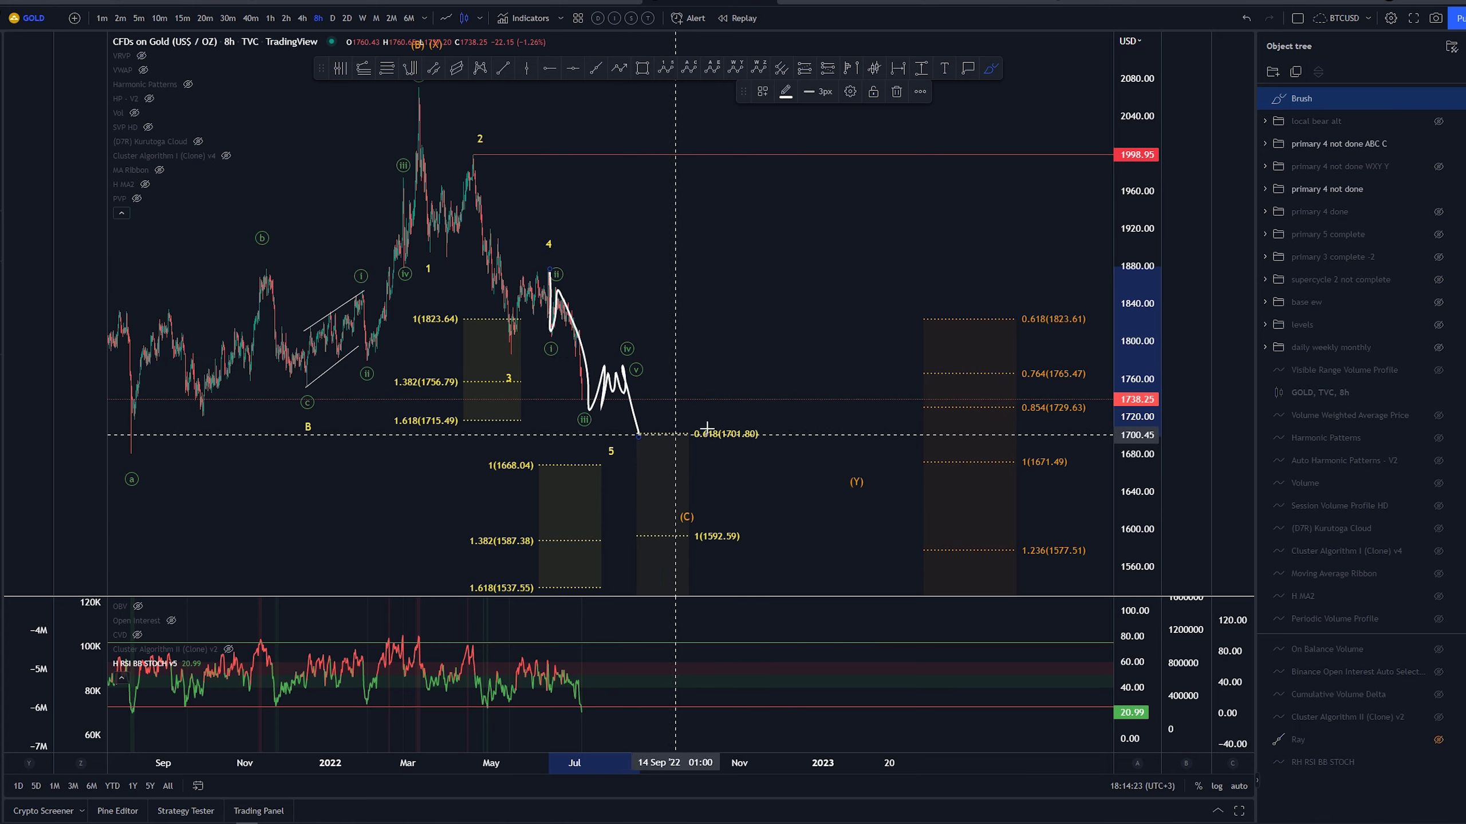
{"action": "scroll", "coordinate": [744, 424], "scroll_direction": "down", "scroll_amount": 4}
{"action": "left_click_drag", "start_coordinate": [893, 322], "coordinate": [741, 293]}
{"action": "left_click_drag", "start_coordinate": [1124, 252], "coordinate": [1124, 283]}
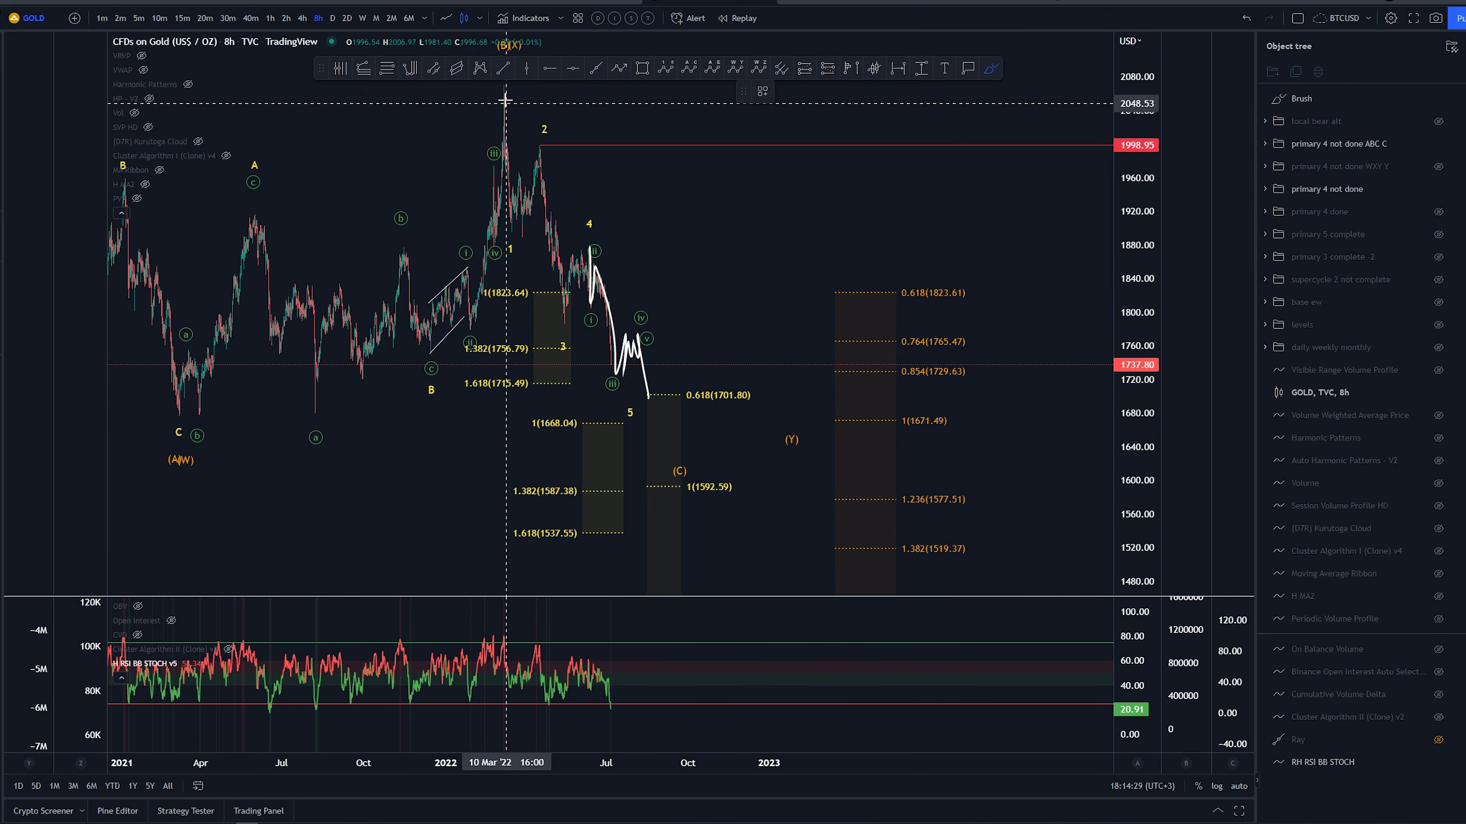
Circle the decline from the (B)(X) peak to yellow 3 and mark the yellow 3 low with the brush, undoing both marks
{"action": "mouse_move", "coordinate": [502, 82]}
{"action": "left_mouse_down"}
{"action": "mouse_move", "coordinate": [533, 231]}
{"action": "mouse_move", "coordinate": [577, 321]}
{"action": "mouse_move", "coordinate": [509, 90]}
{"action": "left_mouse_up"}
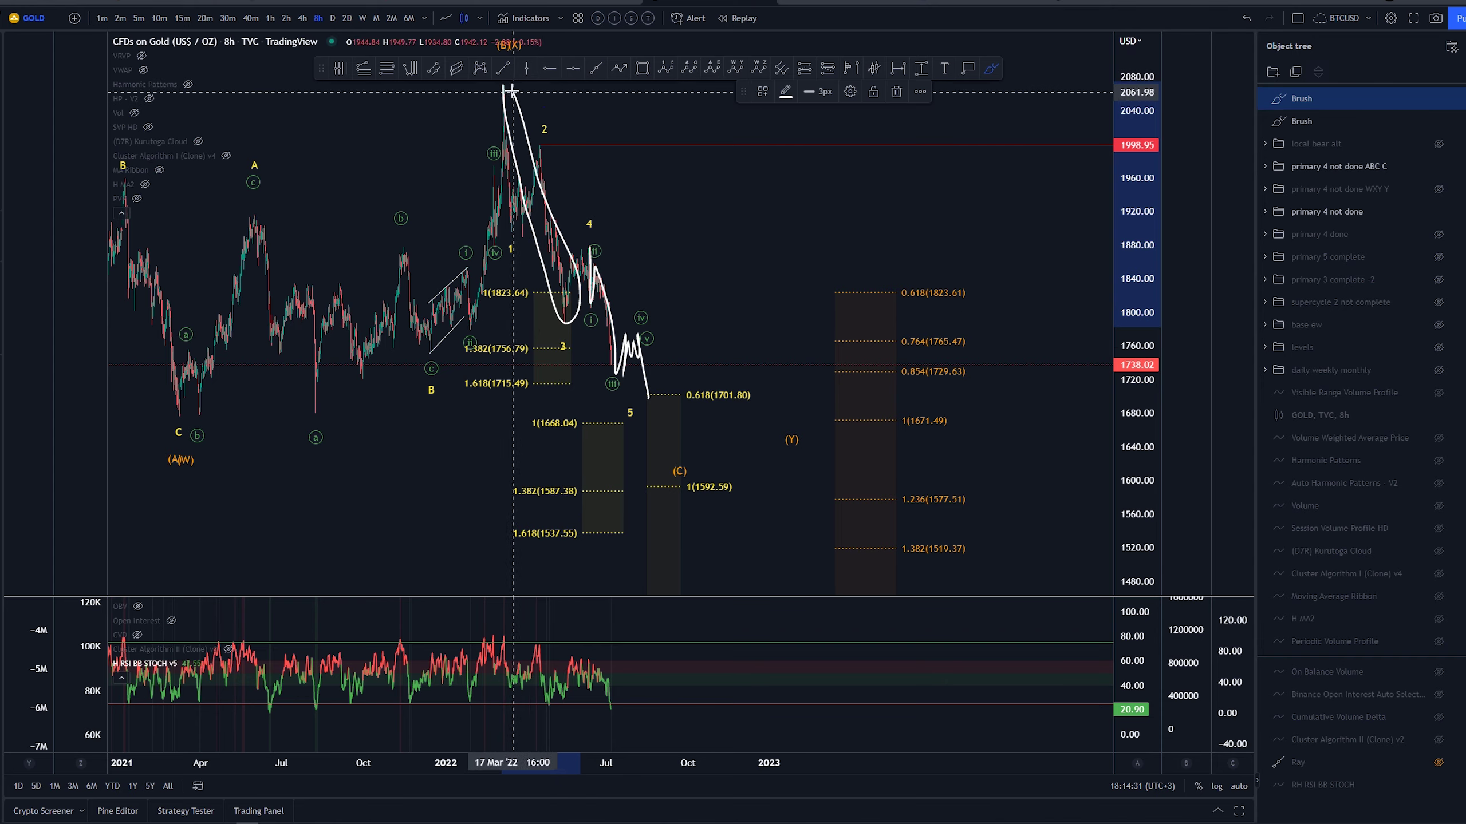
{"action": "key", "text": "ctrl+z"}
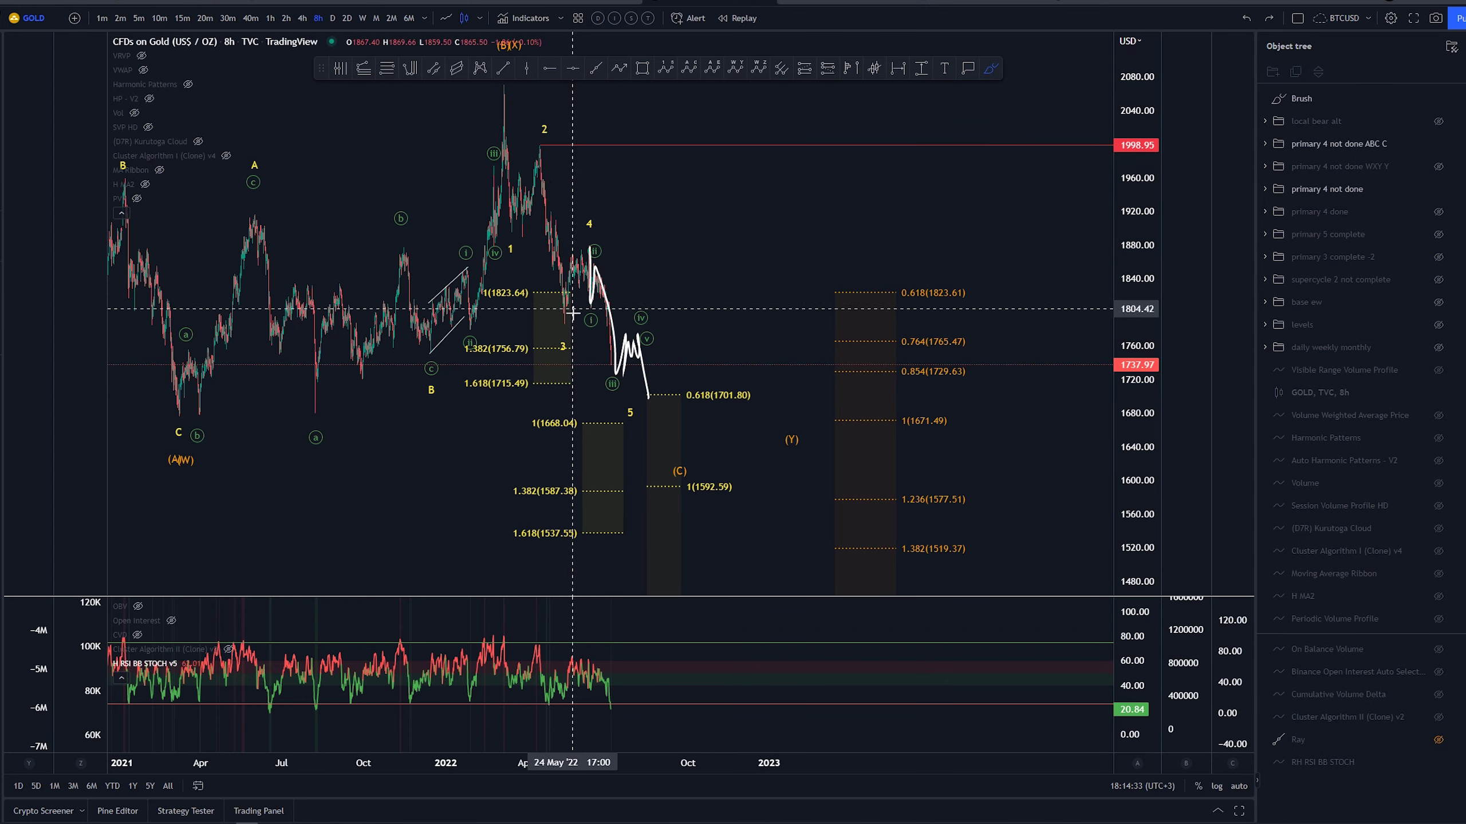
{"action": "left_click_drag", "start_coordinate": [566, 324], "coordinate": [582, 329]}
{"action": "key", "text": "ctrl+z"}
Sketch temporary brush marks from the (B)(X) peak and from the 0.618 (1701.80) level towards (Y), and remove them with the projected path
{"action": "left_click_drag", "start_coordinate": [501, 84], "coordinate": [508, 84]}
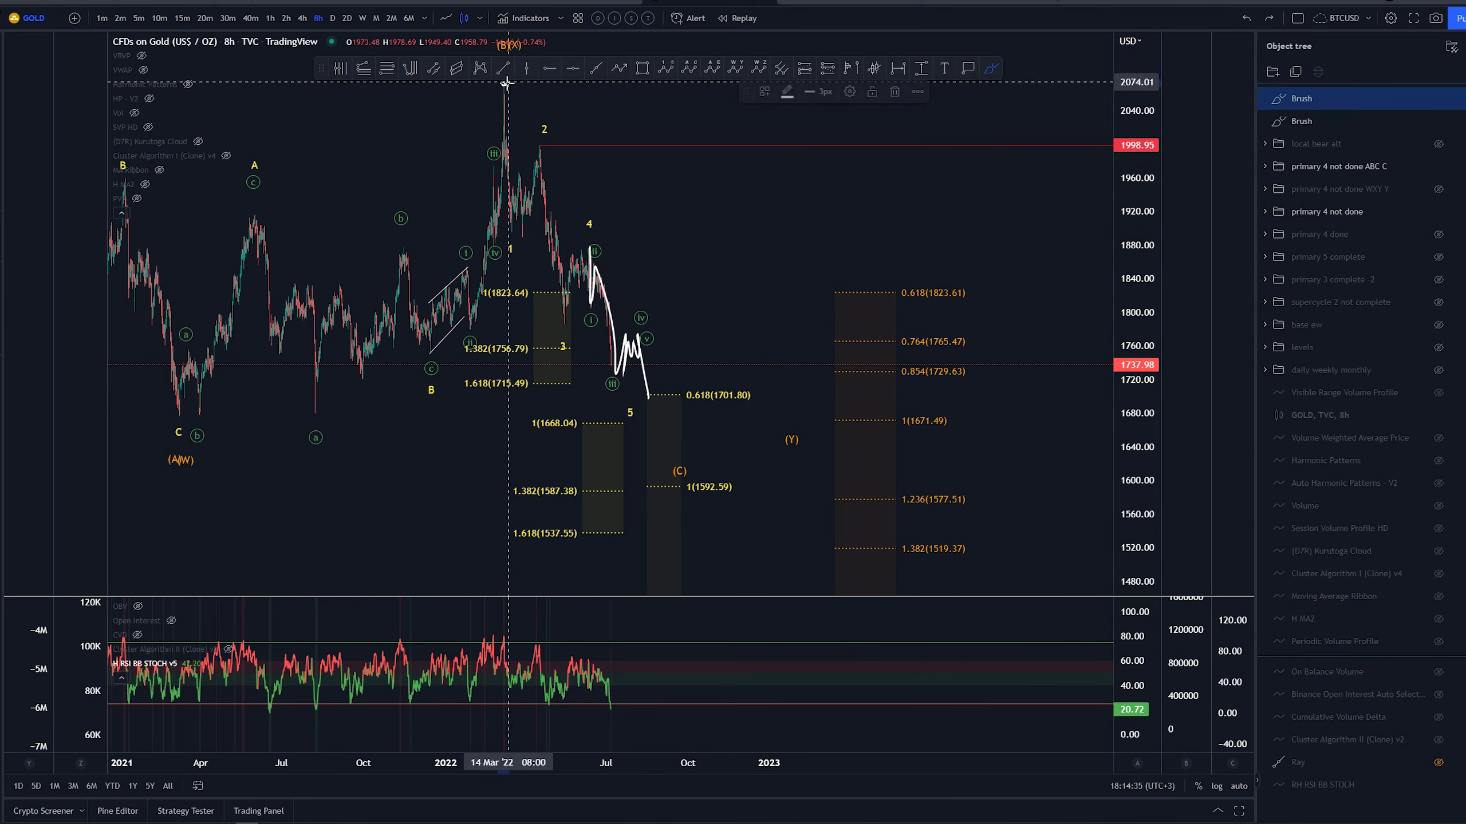
{"action": "key", "text": "ctrl+z"}
{"action": "left_click_drag", "start_coordinate": [675, 393], "coordinate": [822, 425]}
{"action": "key", "text": "ctrl+z"}
{"action": "left_click_drag", "start_coordinate": [936, 421], "coordinate": [915, 412]}
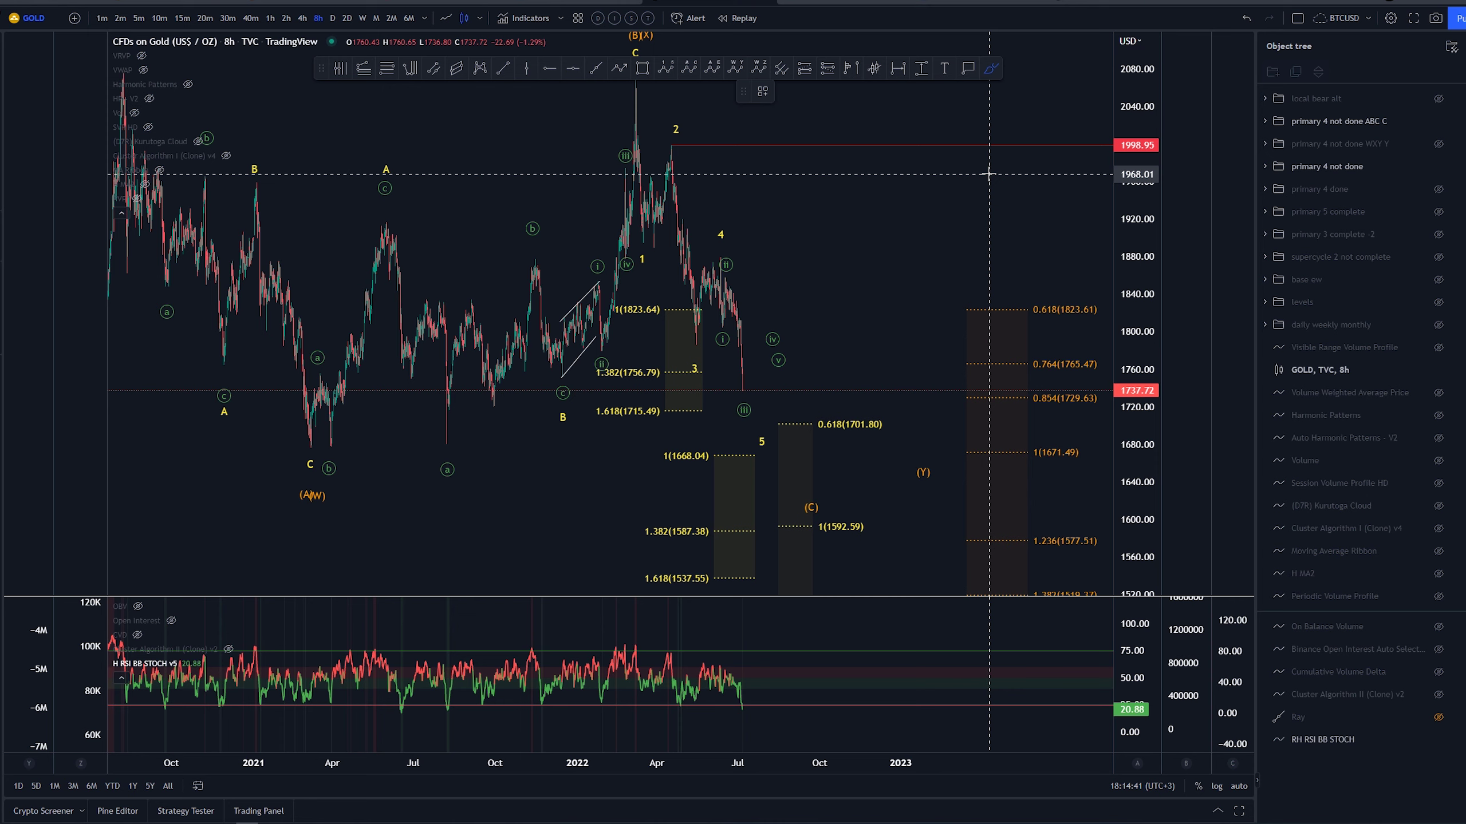
Mark the (A)(W) low and circle the (C) target around 1 (1592.59) with the brush, undoing each mark
{"action": "mouse_move", "coordinate": [342, 440]}
{"action": "left_mouse_down"}
{"action": "mouse_move", "coordinate": [292, 456]}
{"action": "mouse_move", "coordinate": [341, 442]}
{"action": "left_mouse_up"}
{"action": "key", "text": "ctrl+z"}
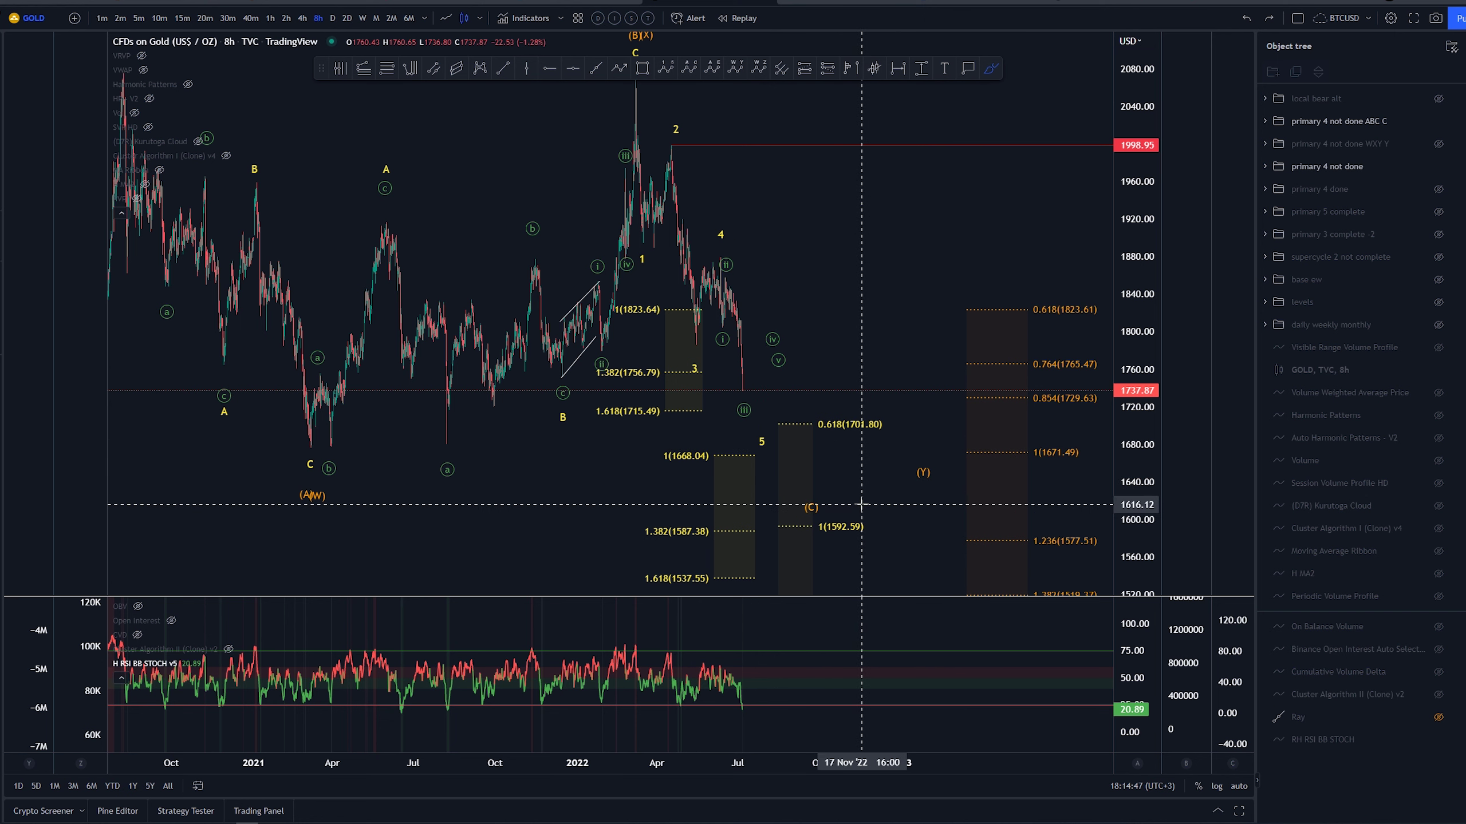
{"action": "mouse_move", "coordinate": [850, 509]}
{"action": "left_mouse_down"}
{"action": "mouse_move", "coordinate": [797, 508]}
{"action": "mouse_move", "coordinate": [1004, 521]}
{"action": "mouse_move", "coordinate": [774, 513]}
{"action": "left_mouse_up"}
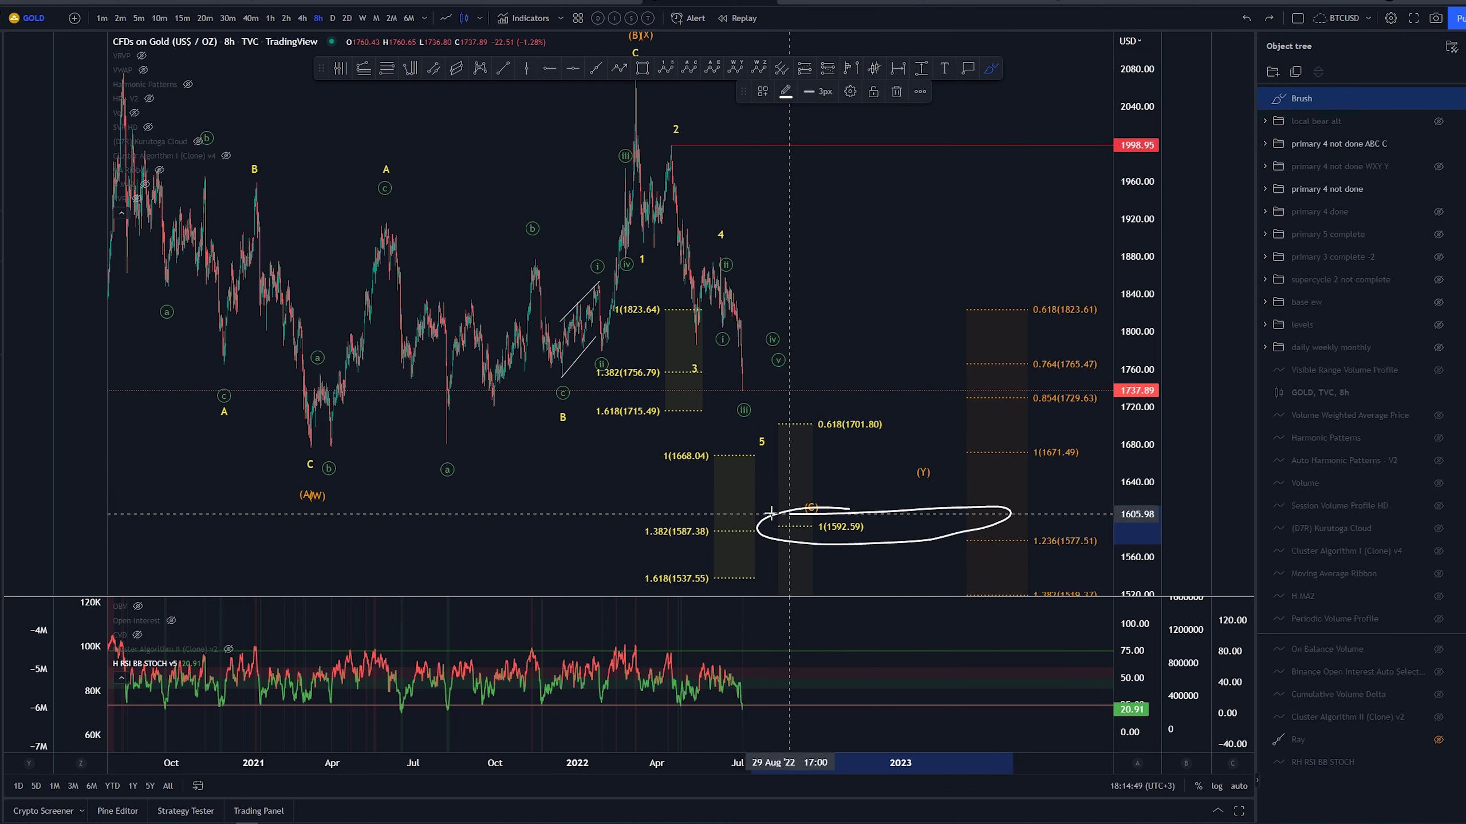
{"action": "key", "text": "ctrl+z"}
Trace the zigzag decline from yellow 4 to the latest low twice with the brush, removing each mark
{"action": "scroll", "coordinate": [1076, 526], "scroll_direction": "down", "scroll_amount": 2}
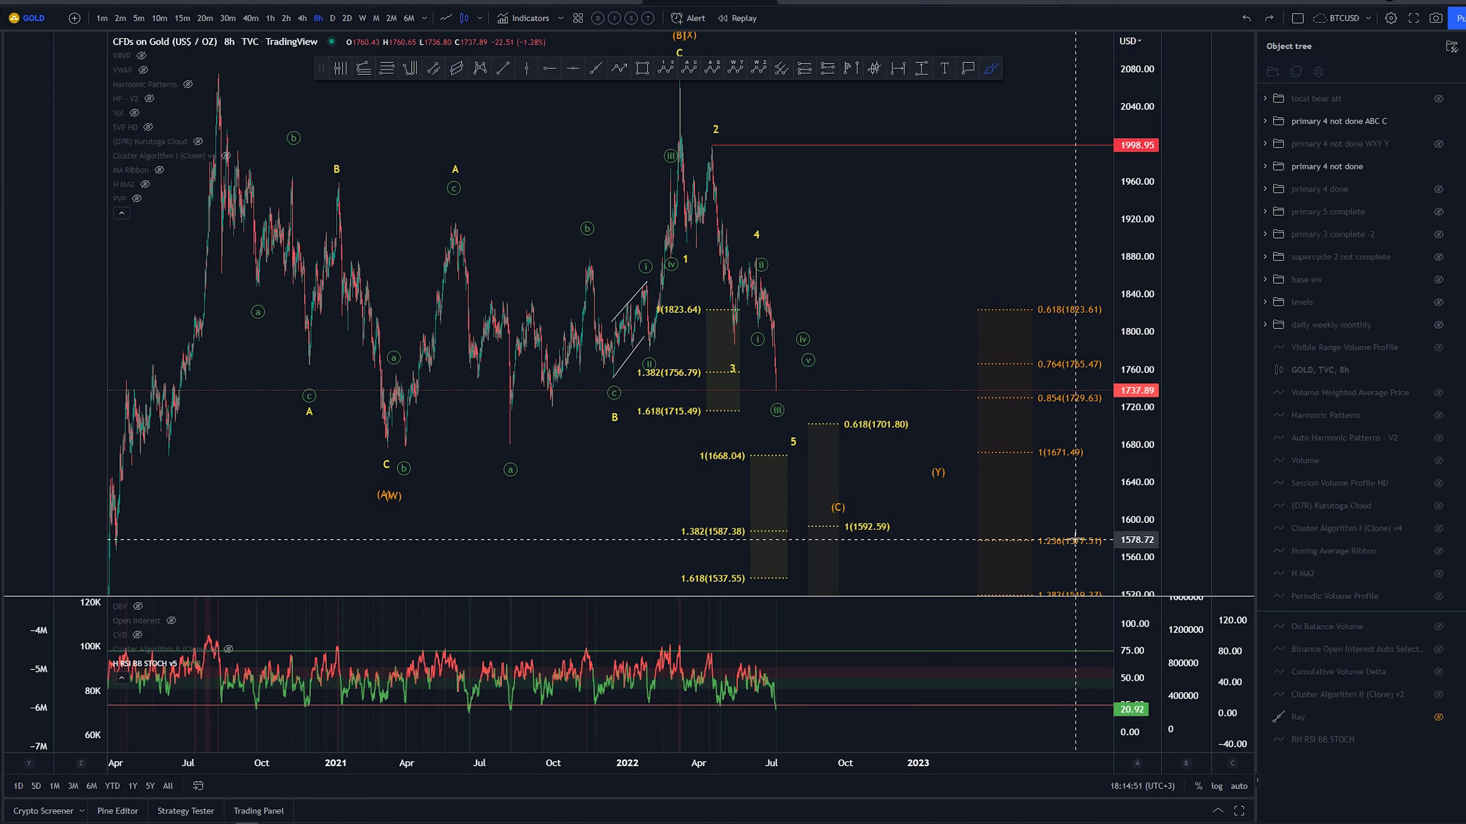
{"action": "left_click_drag", "start_coordinate": [1145, 229], "coordinate": [1144, 407]}
{"action": "key", "text": "Escape"}
{"action": "left_click_drag", "start_coordinate": [916, 303], "coordinate": [788, 300]}
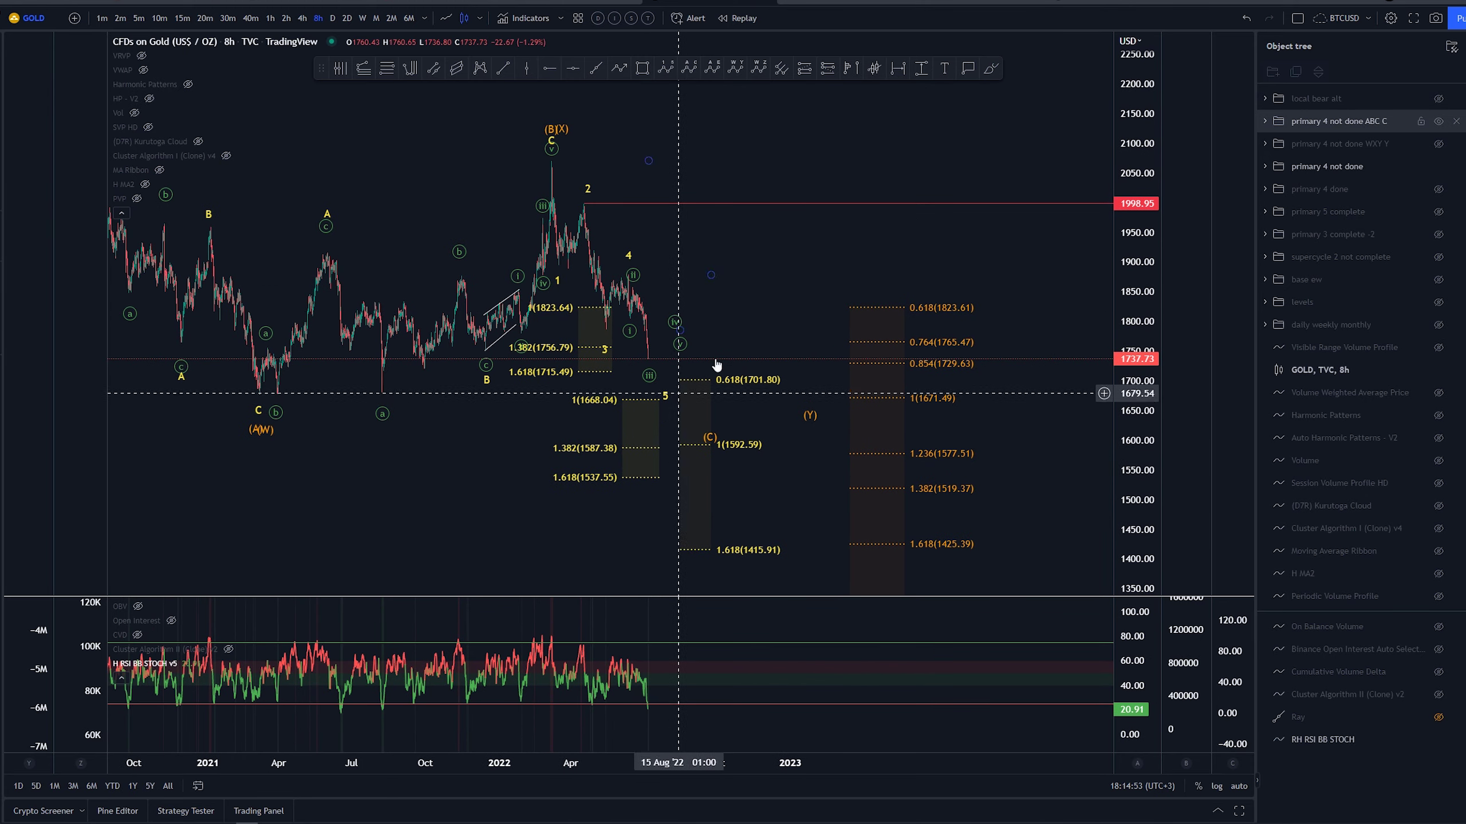
{"action": "left_click", "coordinate": [990, 70]}
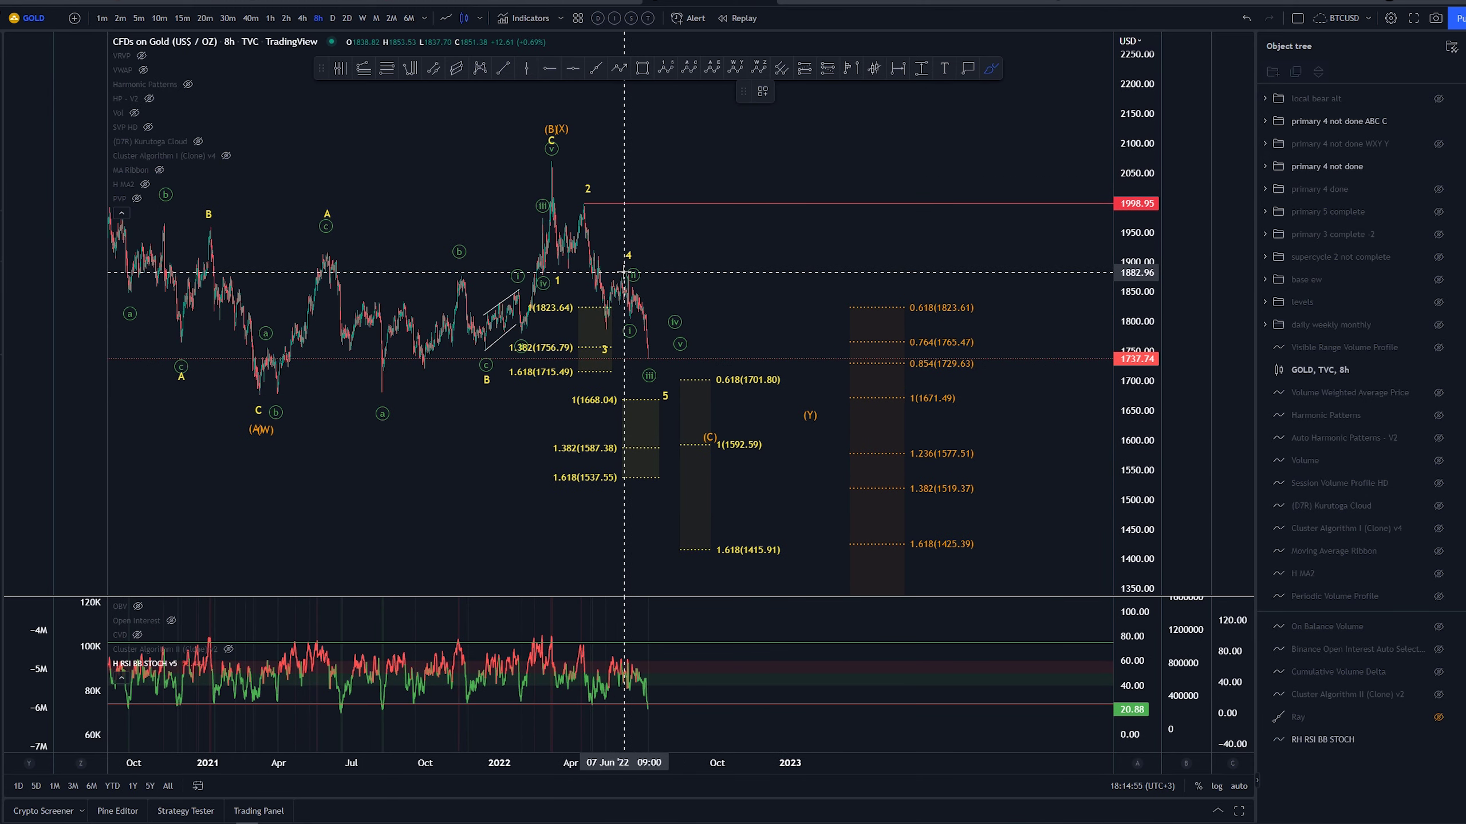
{"action": "left_click_drag", "start_coordinate": [625, 275], "coordinate": [647, 291]}
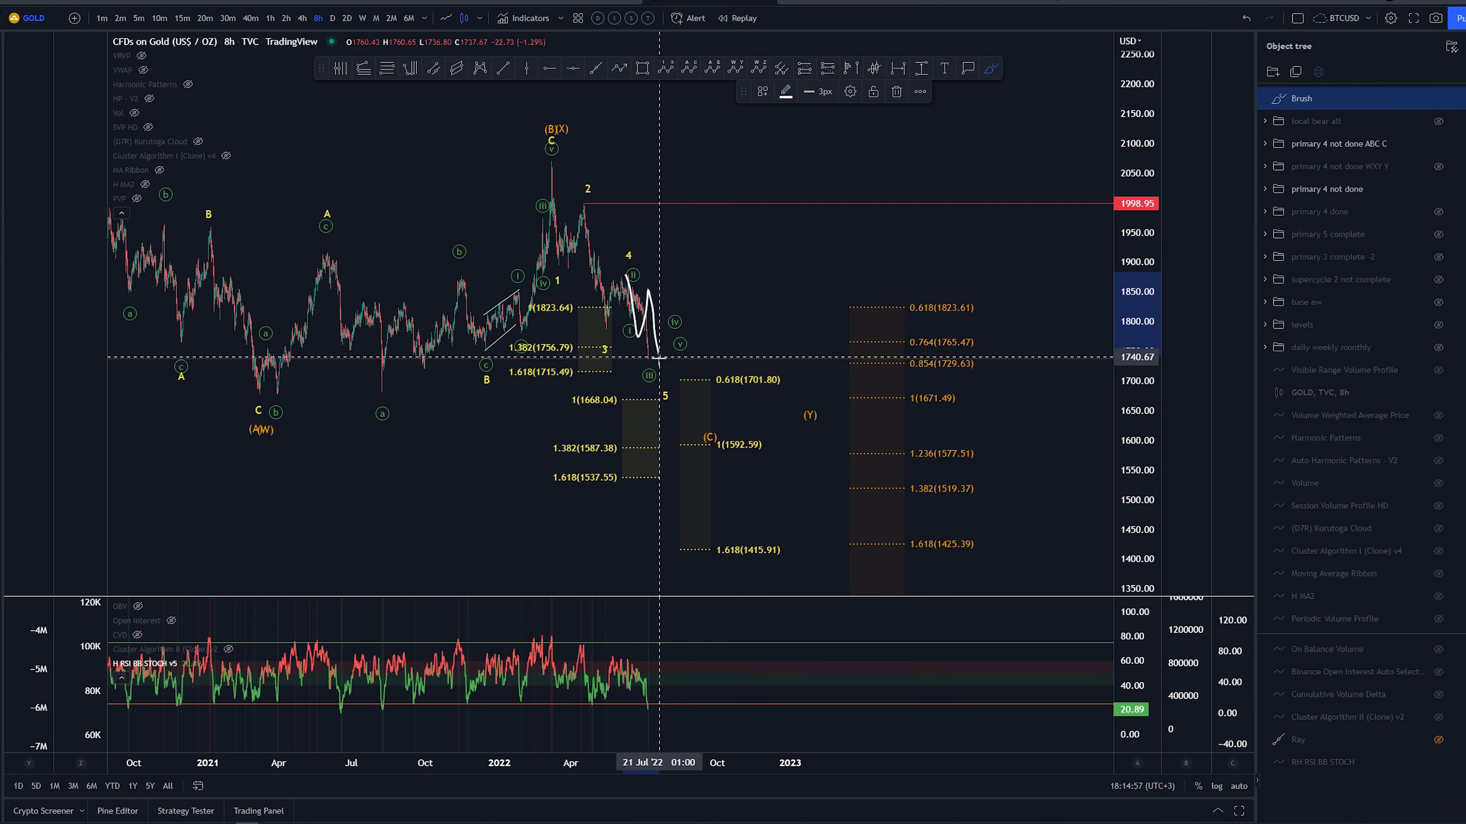
{"action": "key", "text": "ctrl+z"}
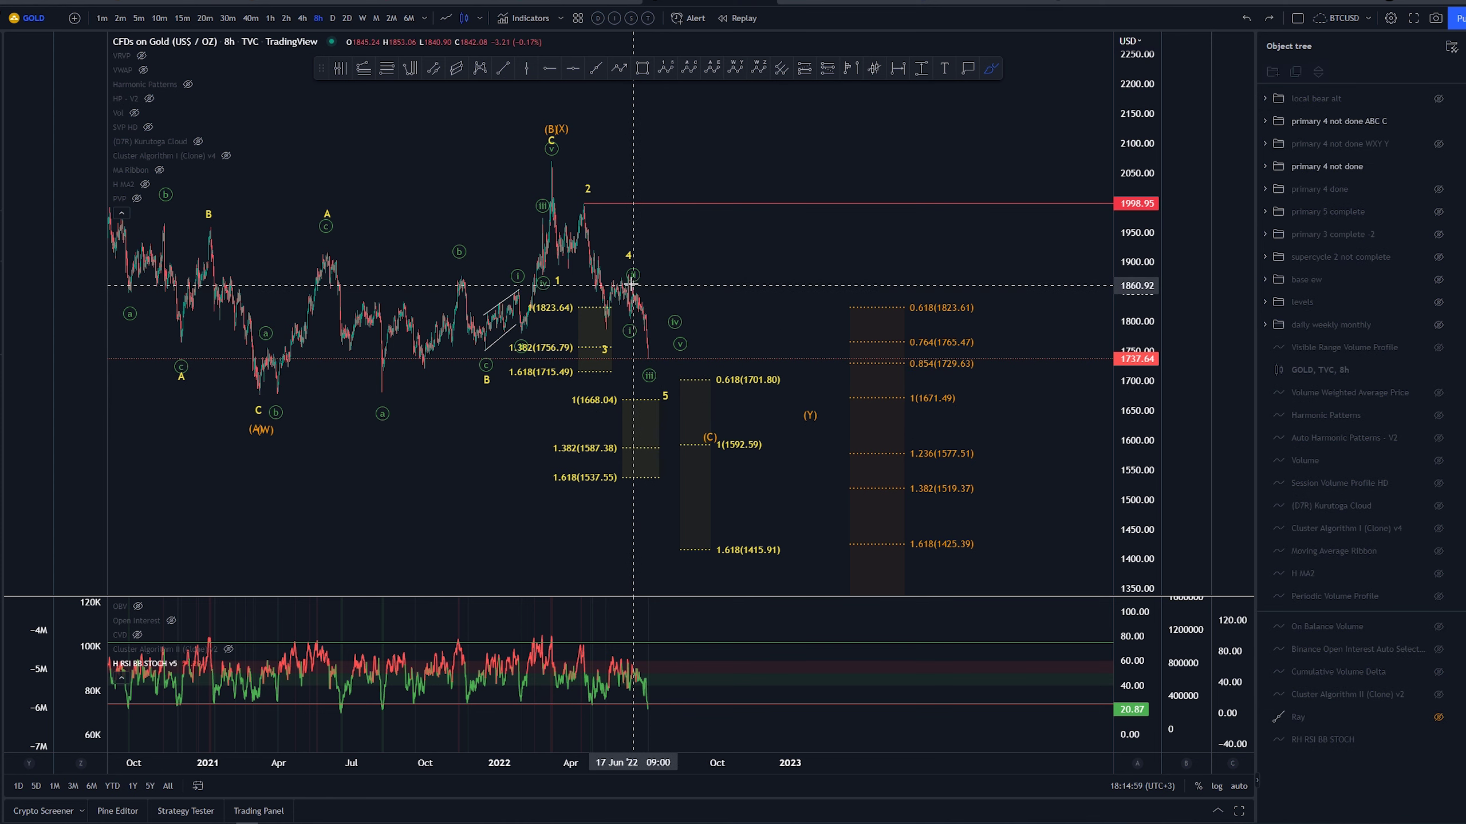
{"action": "left_click_drag", "start_coordinate": [623, 281], "coordinate": [654, 372]}
{"action": "key", "text": "Delete"}
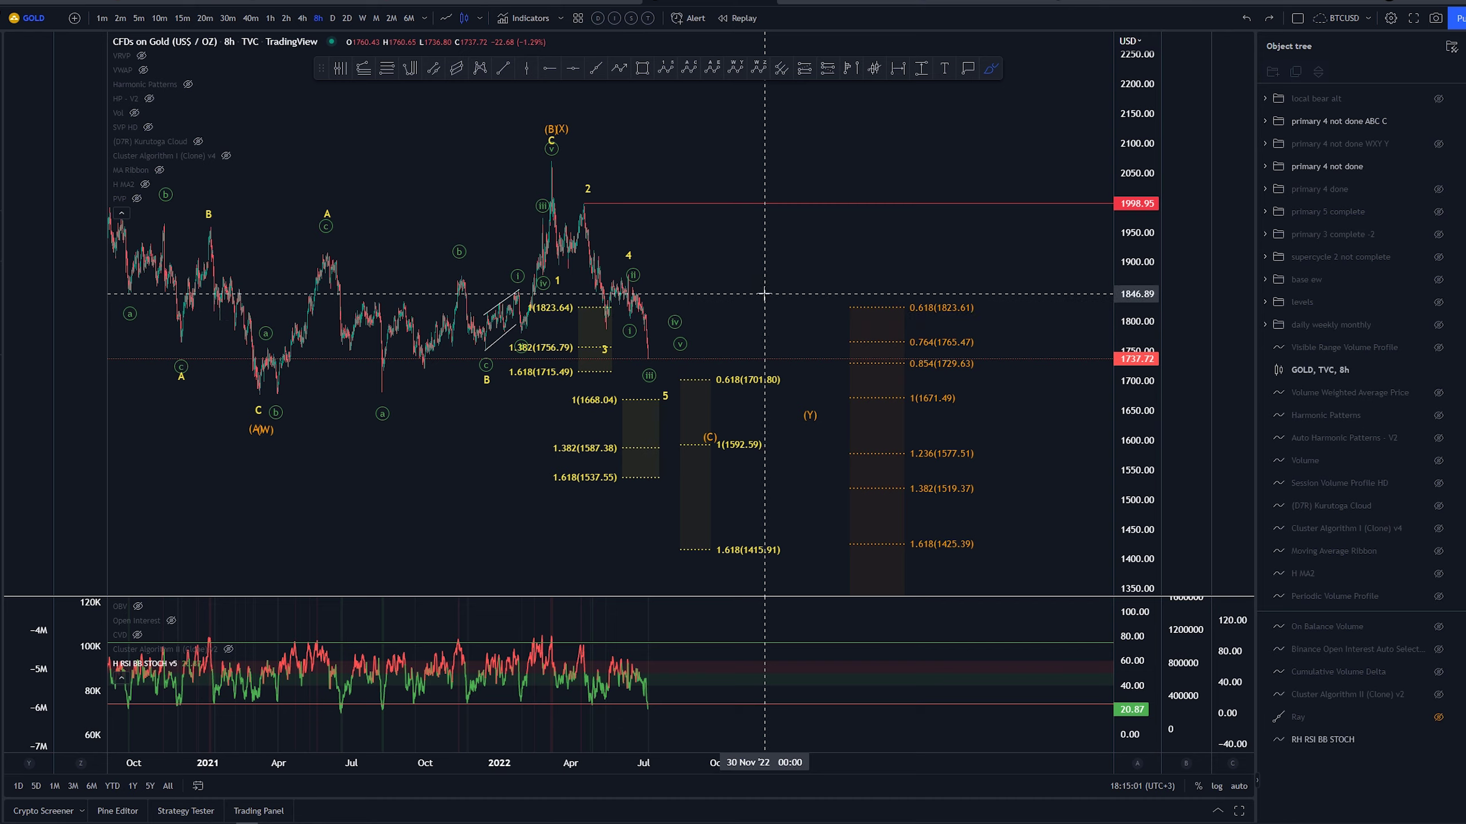
Draw a Trend-Based Fib Extension from 1879.48 to 1804.74 and 1857.68 at circled waves i and ii, and apply the wave3 template
{"action": "scroll", "coordinate": [864, 342], "scroll_direction": "up", "scroll_amount": 5}
{"action": "scroll", "coordinate": [862, 342], "scroll_direction": "up", "scroll_amount": 2}
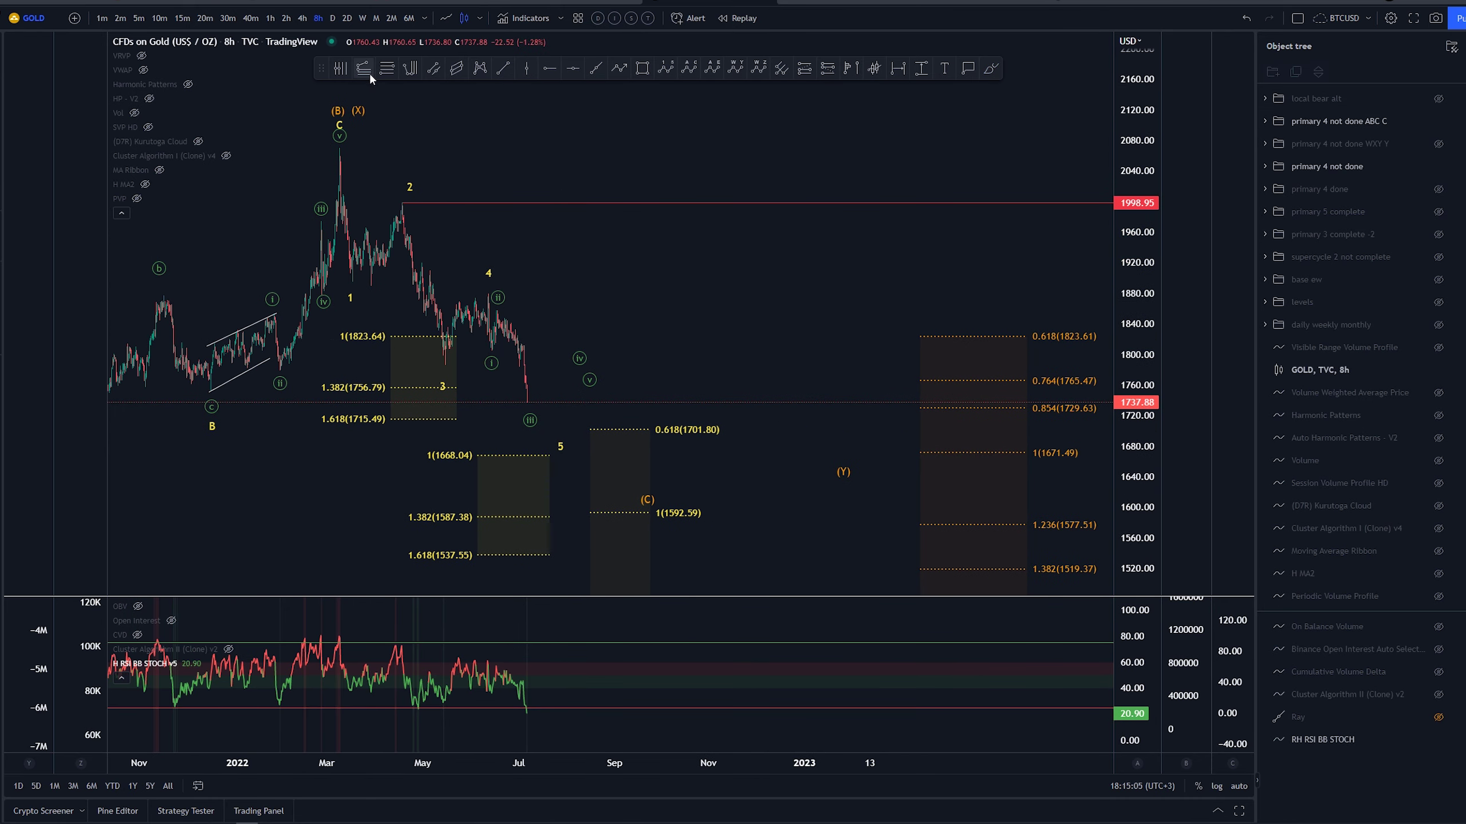
{"action": "left_click", "coordinate": [529, 294]}
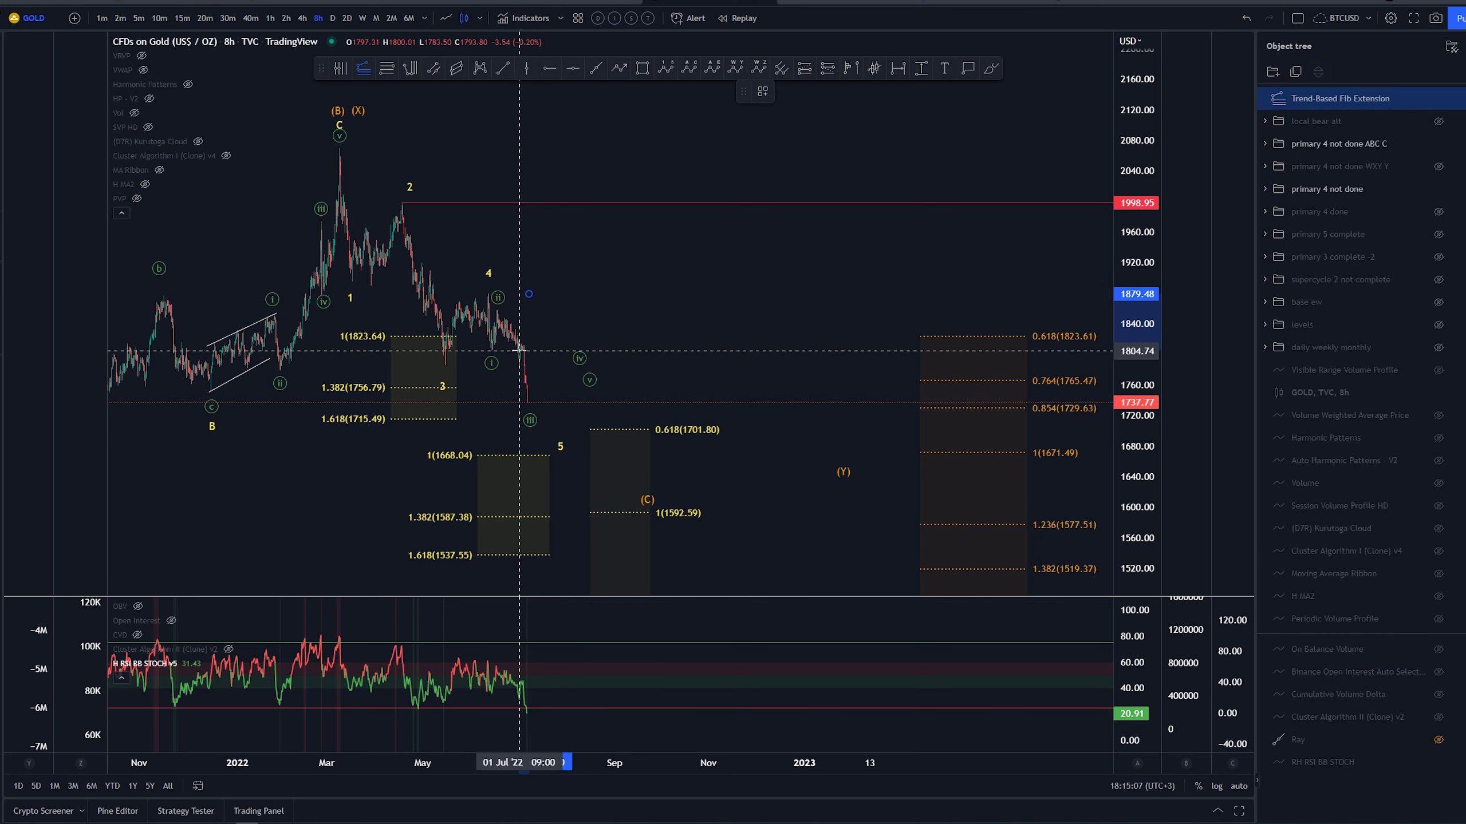
{"action": "left_click", "coordinate": [519, 351]}
{"action": "left_click", "coordinate": [554, 311]}
{"action": "left_click", "coordinate": [762, 93]}
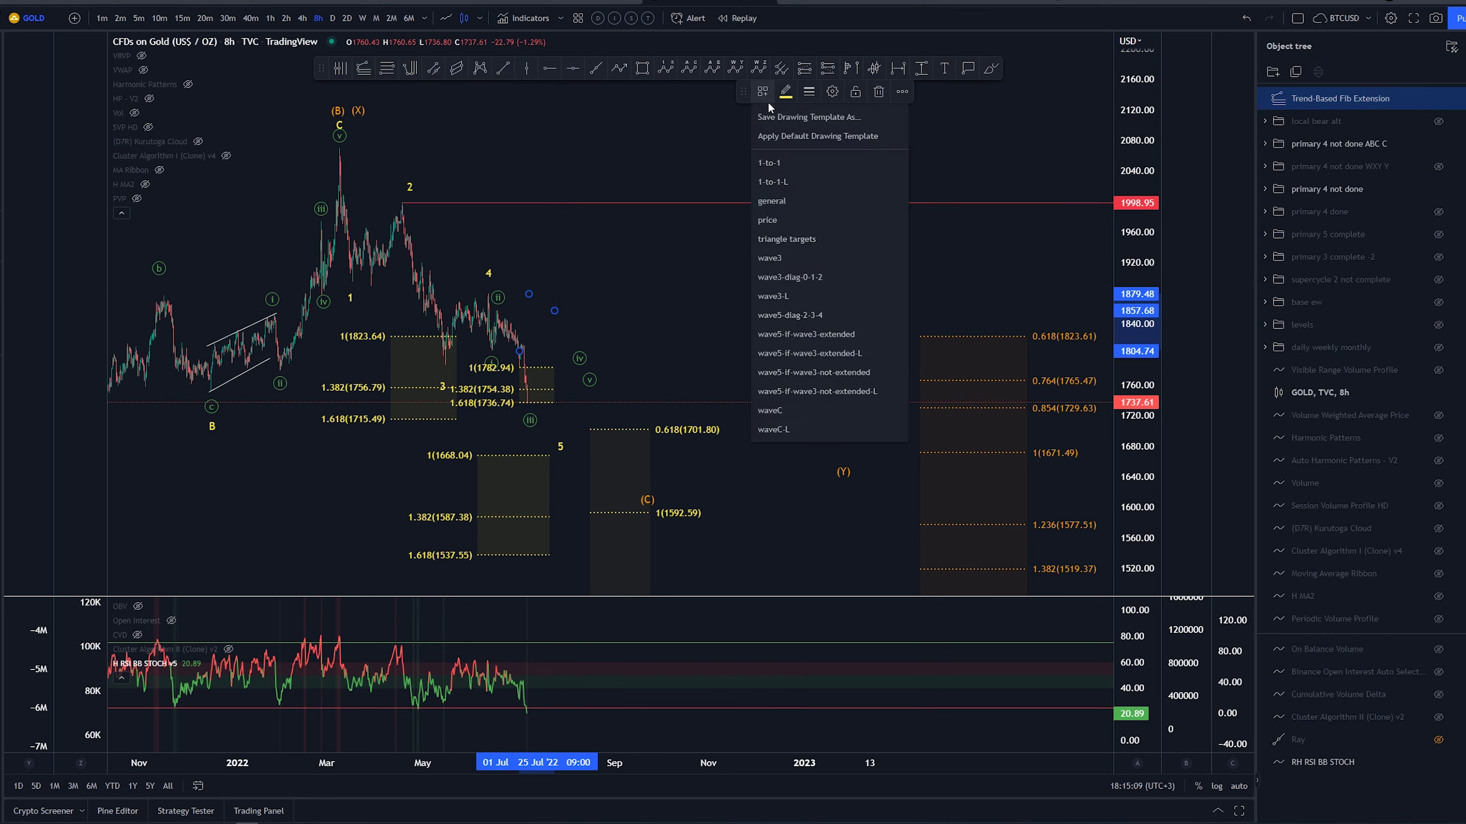
{"action": "left_click", "coordinate": [798, 261]}
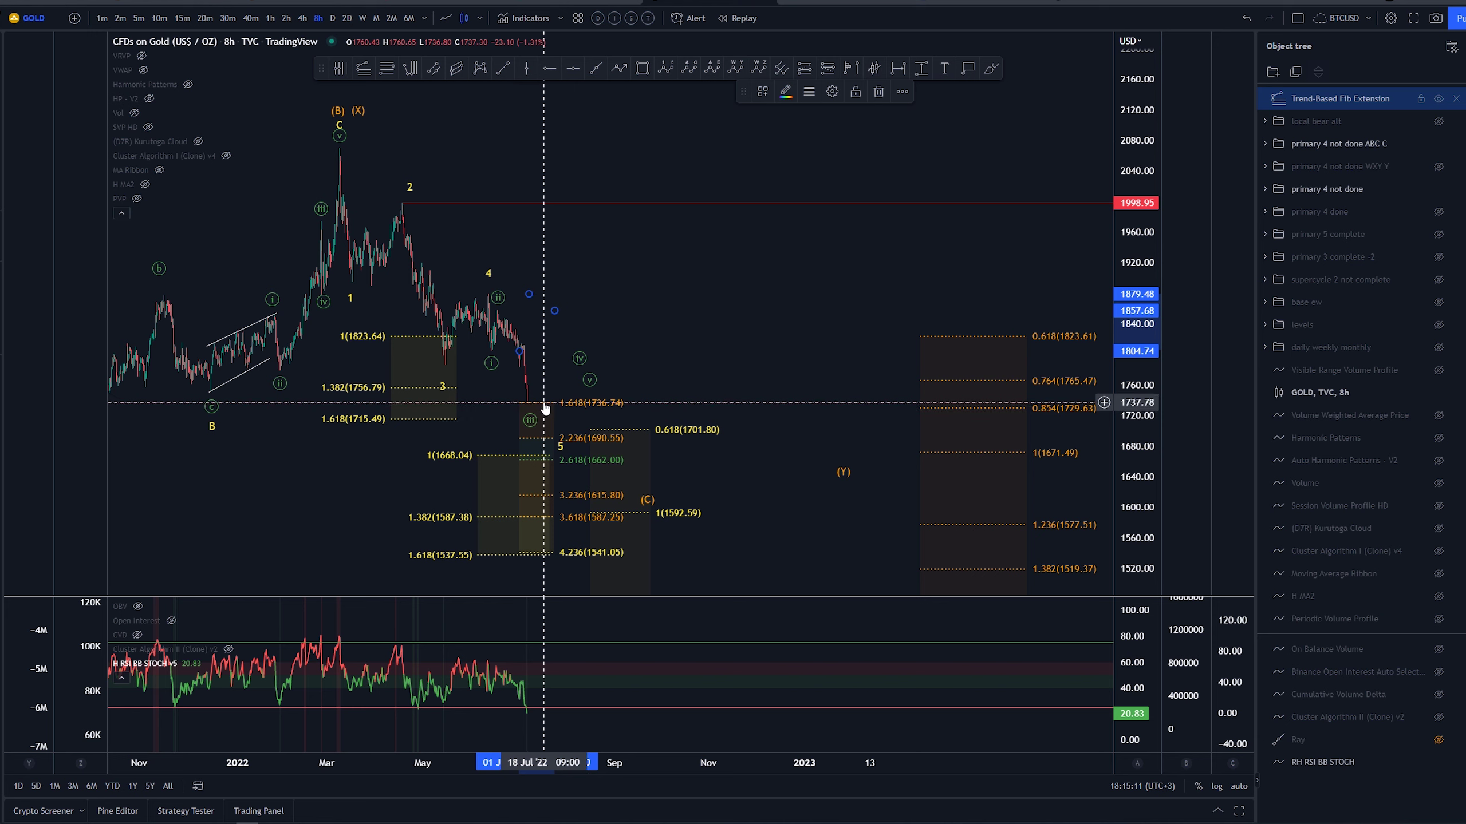
Shift the new Fibonacci extension to later dates, clear of the latest price drop, and recolour it green
{"action": "left_click_drag", "start_coordinate": [542, 405], "coordinate": [577, 406]}
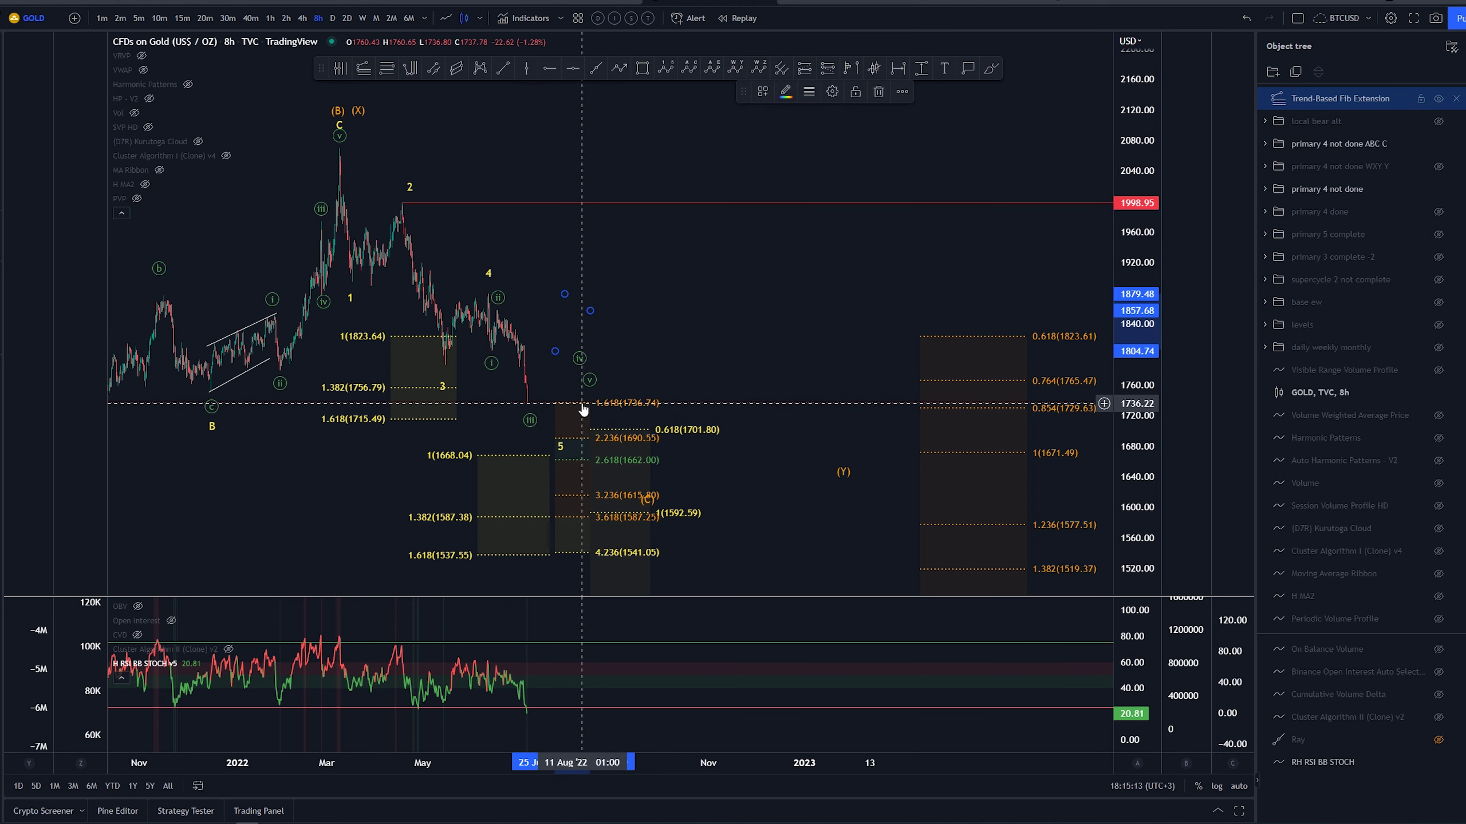
{"action": "left_click", "coordinate": [786, 93]}
{"action": "left_click_drag", "start_coordinate": [748, 290], "coordinate": [782, 255]}
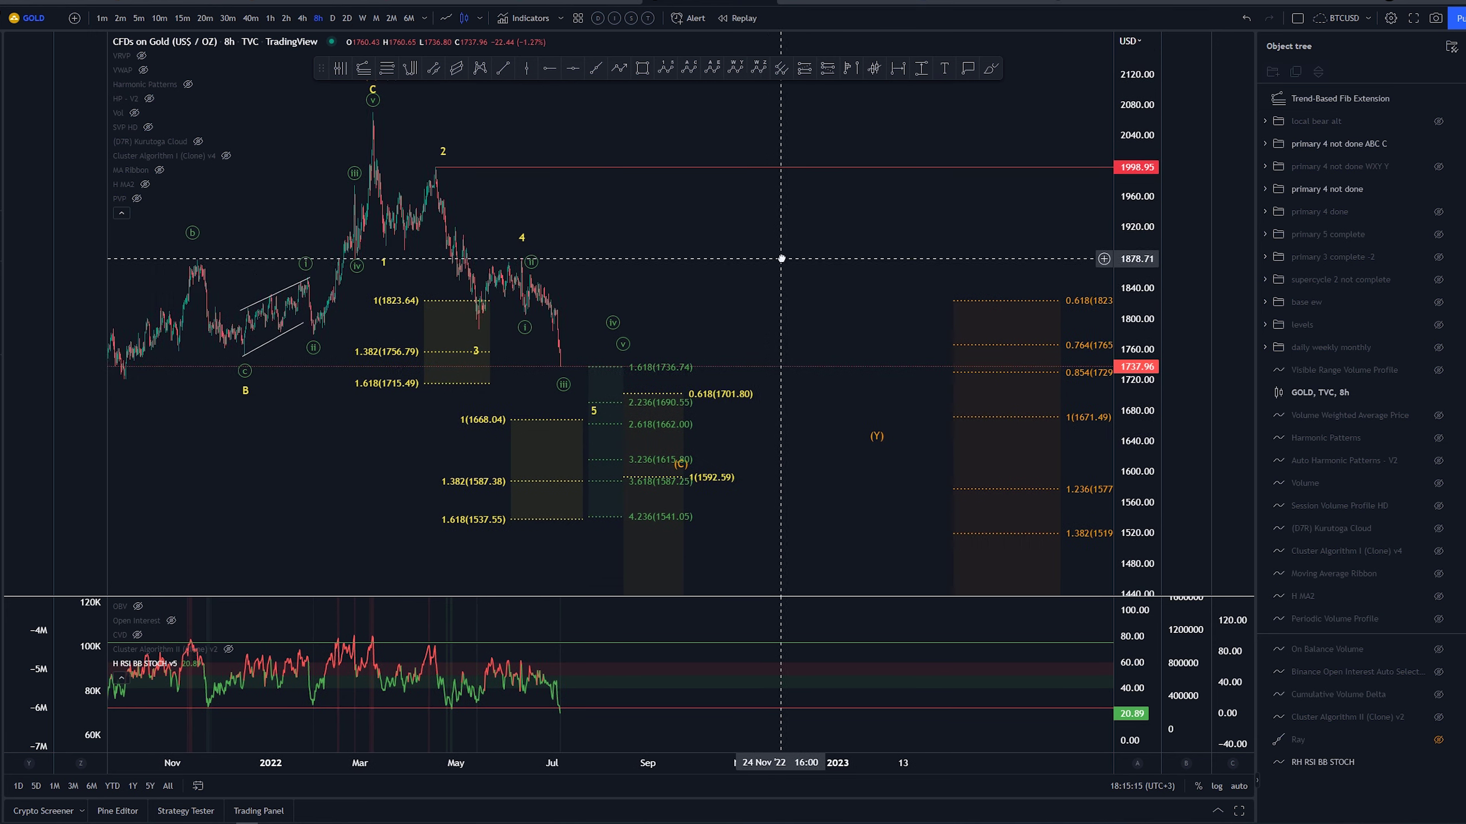
Switch the chart to the 1-hour timeframe, framing the decline from yellow 4 and the green Fibonacci targets
{"action": "left_click", "coordinate": [551, 524]}
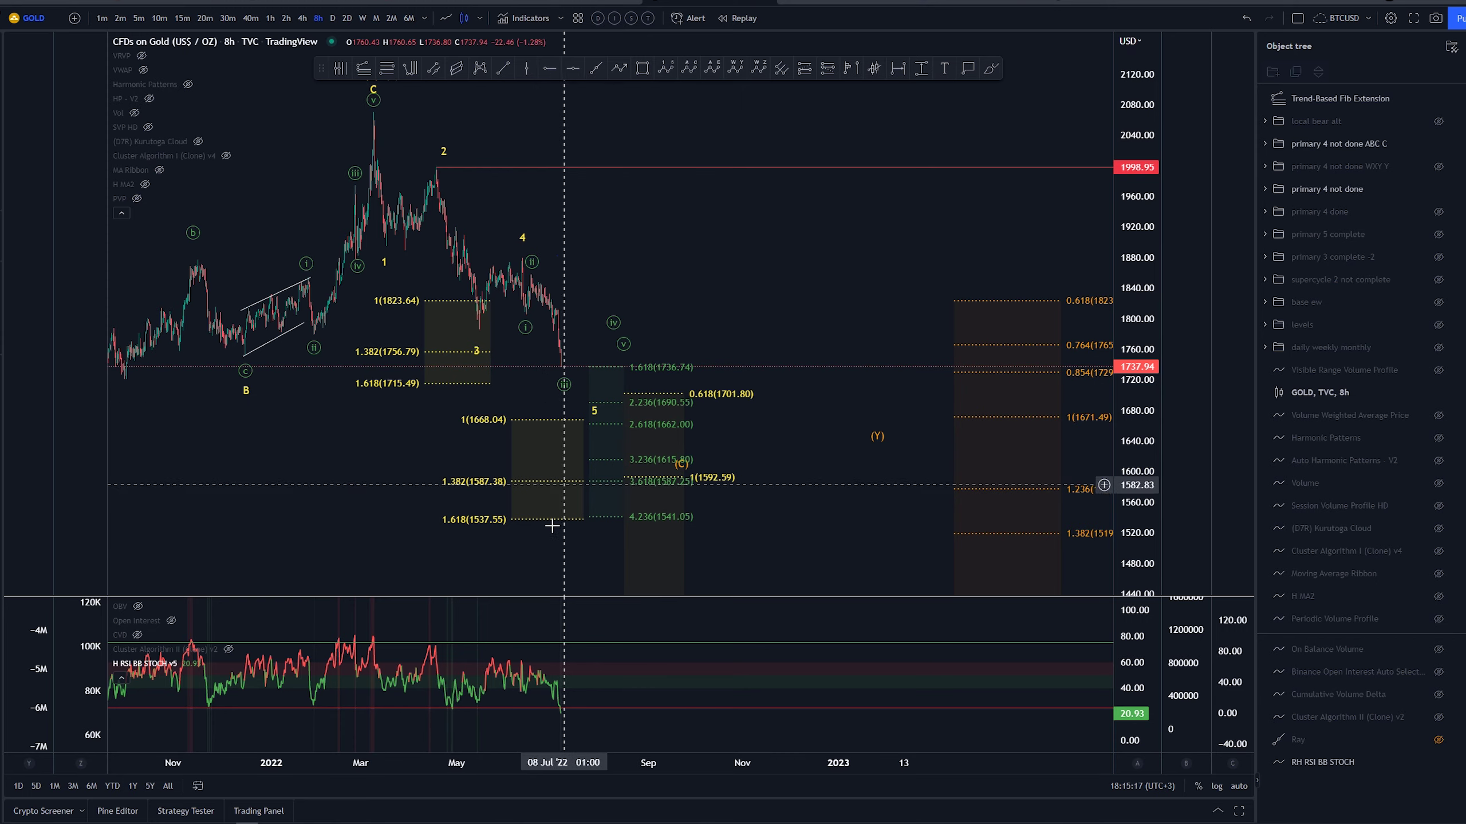
{"action": "left_click_drag", "start_coordinate": [581, 362], "coordinate": [768, 357]}
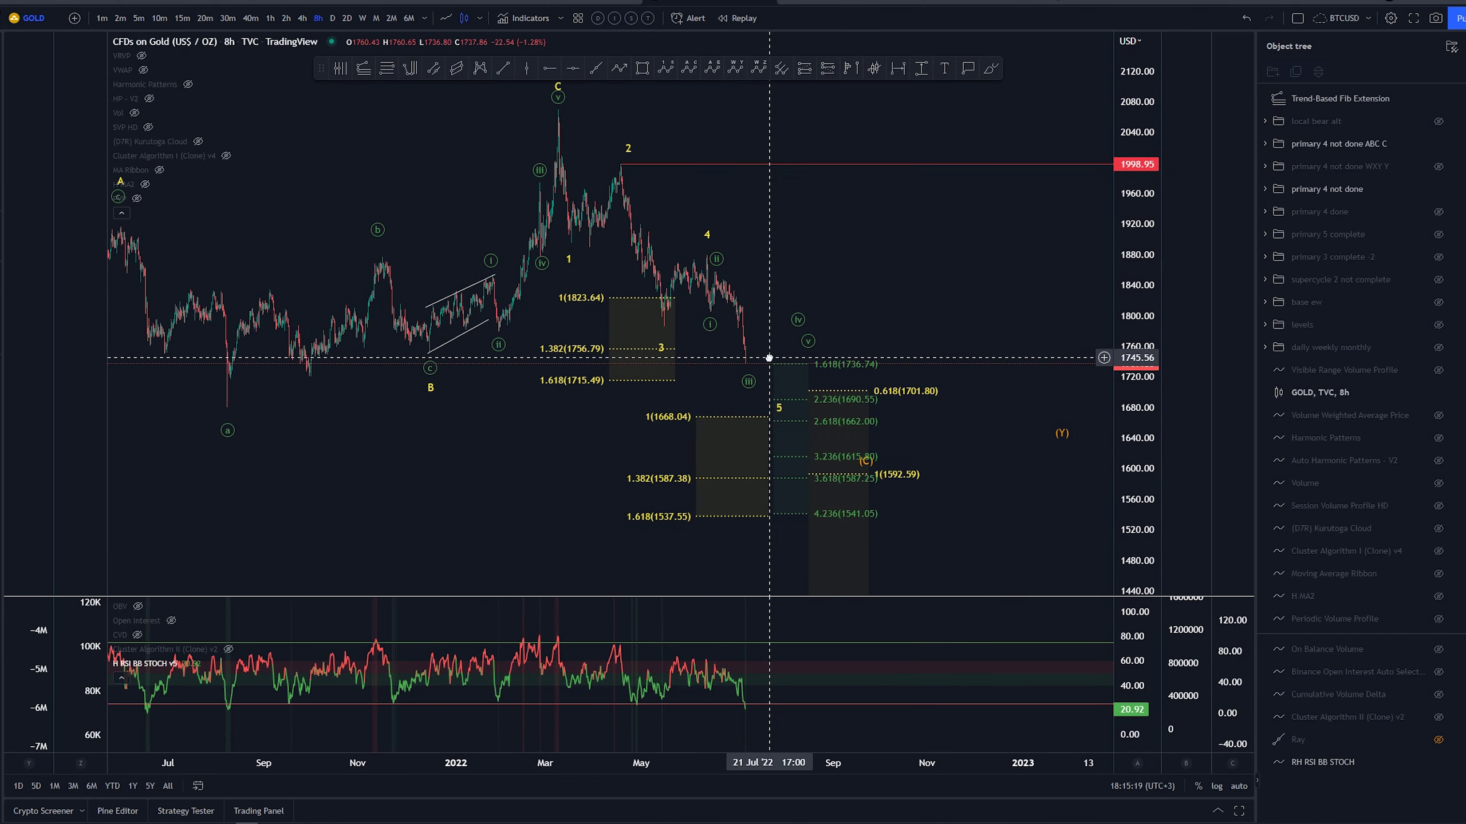
{"action": "scroll", "coordinate": [831, 319], "scroll_direction": "up", "scroll_amount": 4}
{"action": "left_click_drag", "start_coordinate": [715, 271], "coordinate": [721, 256]}
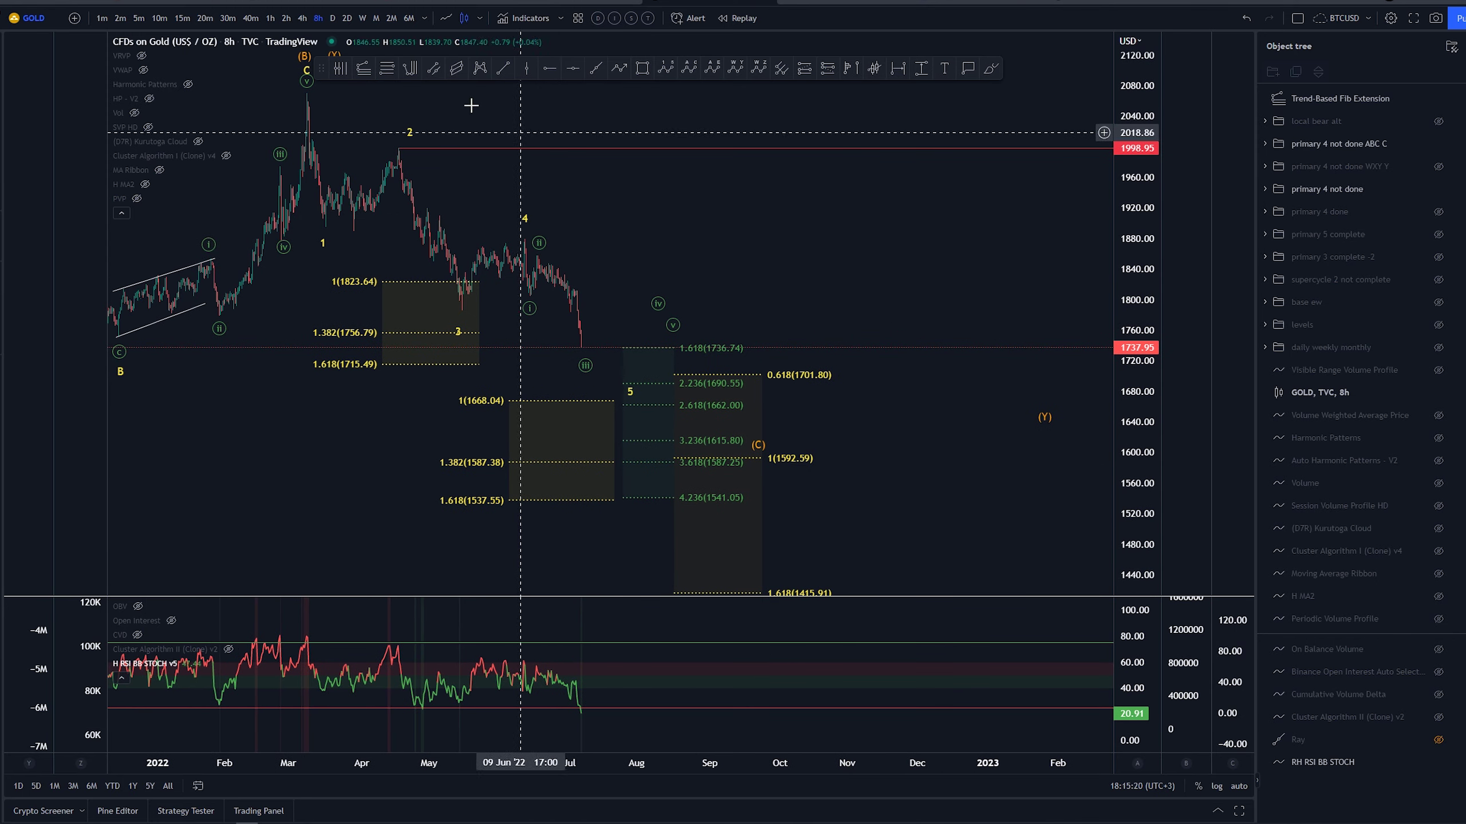
{"action": "left_click", "coordinate": [274, 17]}
{"action": "left_click_drag", "start_coordinate": [1027, 263], "coordinate": [749, 258]}
{"action": "left_click_drag", "start_coordinate": [1125, 509], "coordinate": [1099, 256]}
{"action": "scroll", "coordinate": [603, 248], "scroll_direction": "up", "scroll_amount": 3}
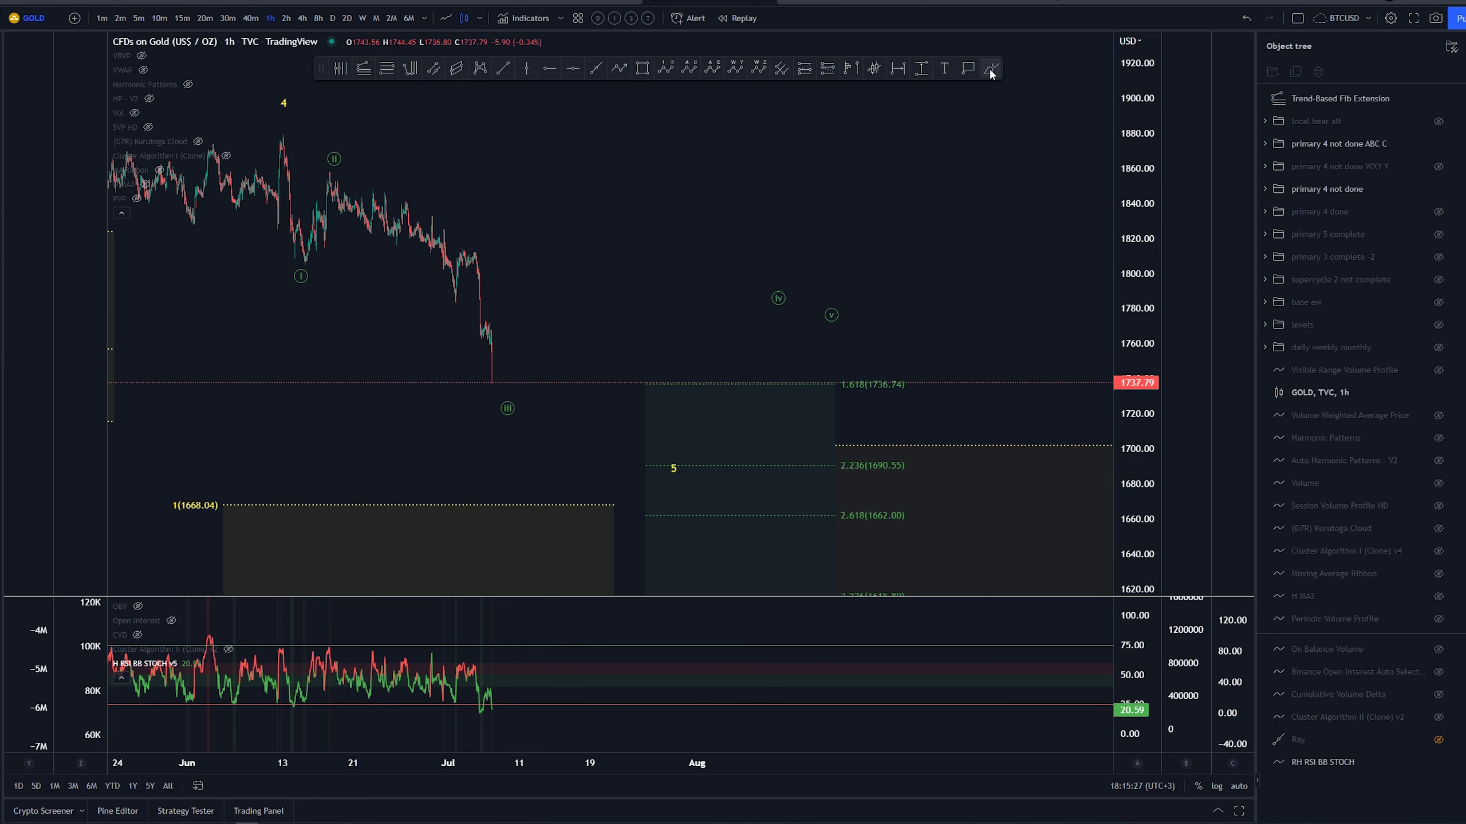
Mark the latest price drop and the matching RSI low beneath it with the brush, undoing each mark
{"action": "left_click_drag", "start_coordinate": [496, 331], "coordinate": [490, 327]}
{"action": "key", "text": "ctrl+z"}
{"action": "key", "text": "ctrl+z"}
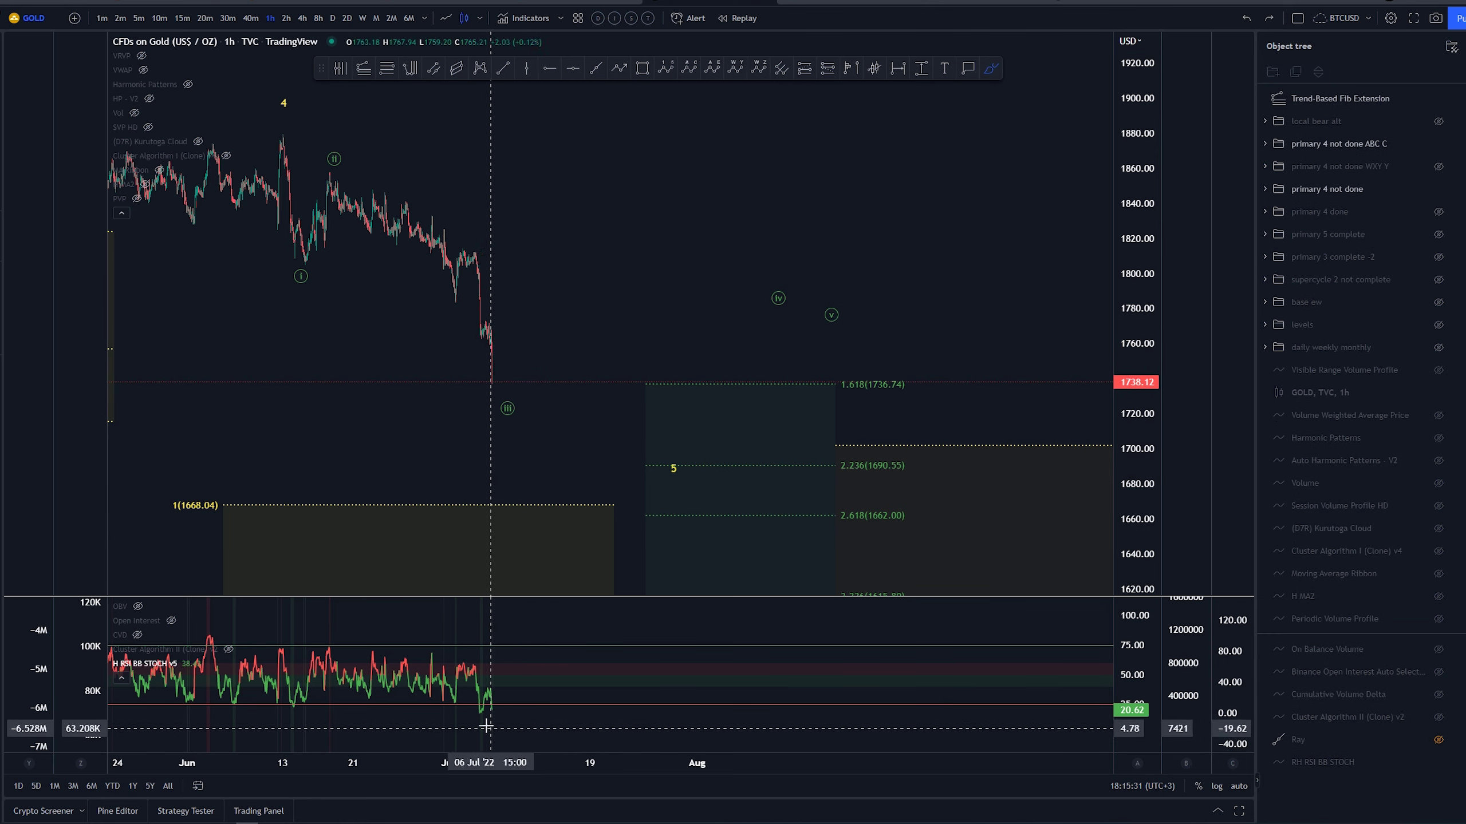
{"action": "left_click_drag", "start_coordinate": [480, 714], "coordinate": [499, 705]}
{"action": "key", "text": "ctrl+z"}
Trace the drop from yellow 4 to circled i and the first decline after circled ii with the brush, undoing both marks
{"action": "mouse_move", "coordinate": [580, 301]}
{"action": "left_mouse_down"}
{"action": "mouse_move", "coordinate": [749, 304]}
{"action": "mouse_move", "coordinate": [690, 266]}
{"action": "mouse_move", "coordinate": [641, 306]}
{"action": "left_mouse_up"}
{"action": "scroll", "coordinate": [790, 305], "scroll_direction": "down", "scroll_amount": 3}
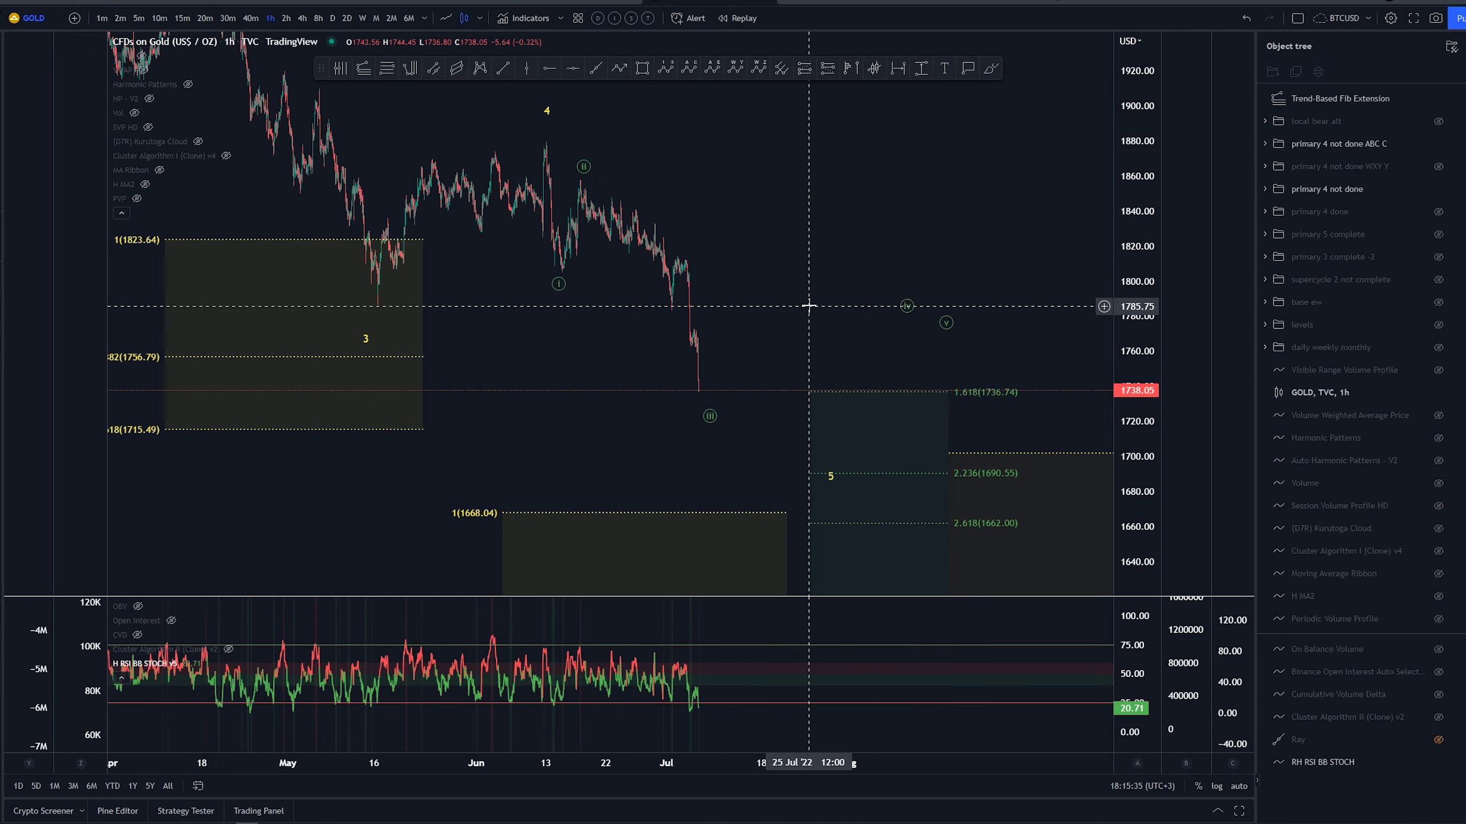
{"action": "left_click_drag", "start_coordinate": [808, 305], "coordinate": [671, 320]}
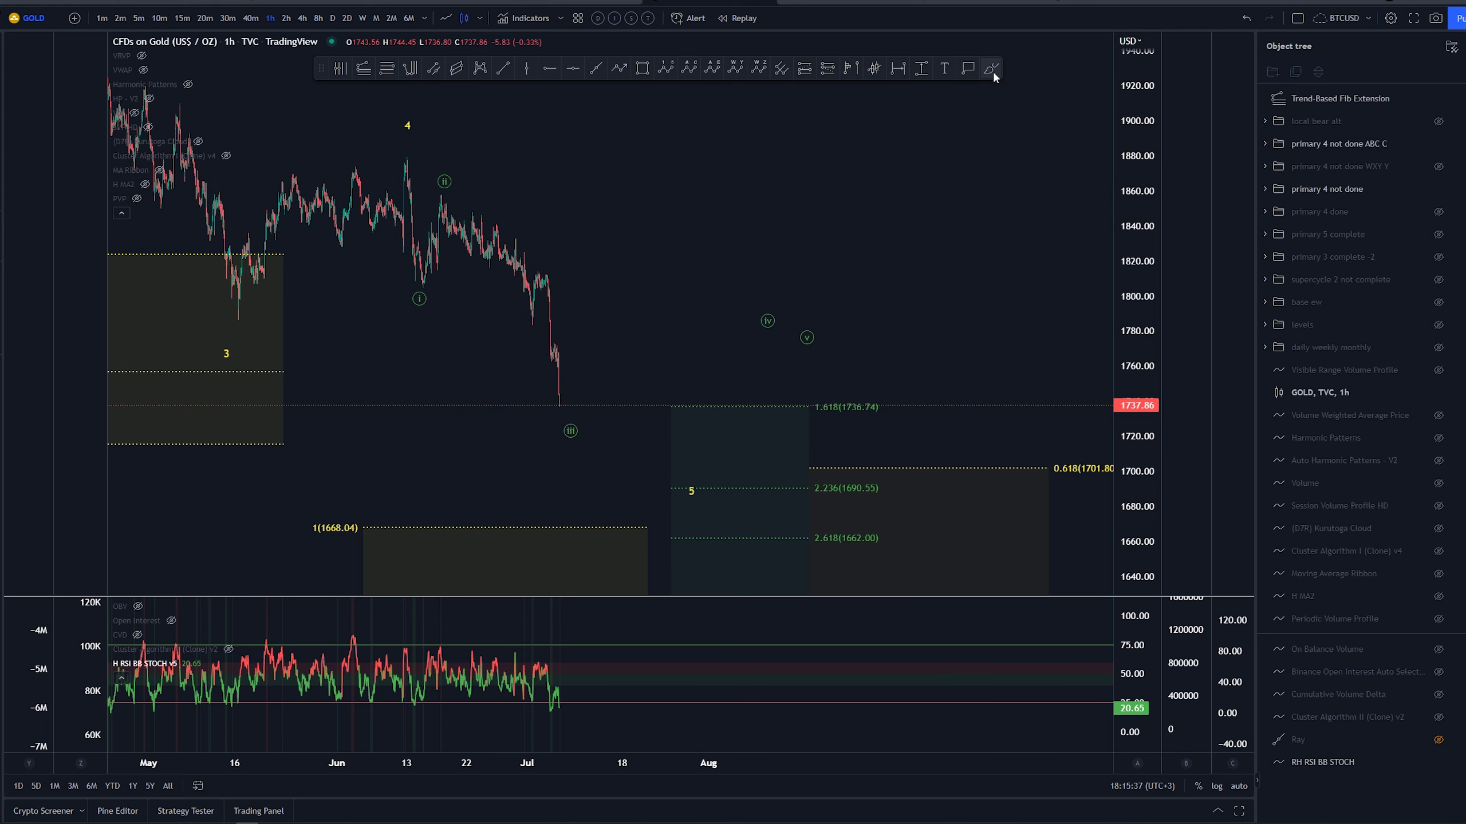
{"action": "left_click", "coordinate": [1438, 122]}
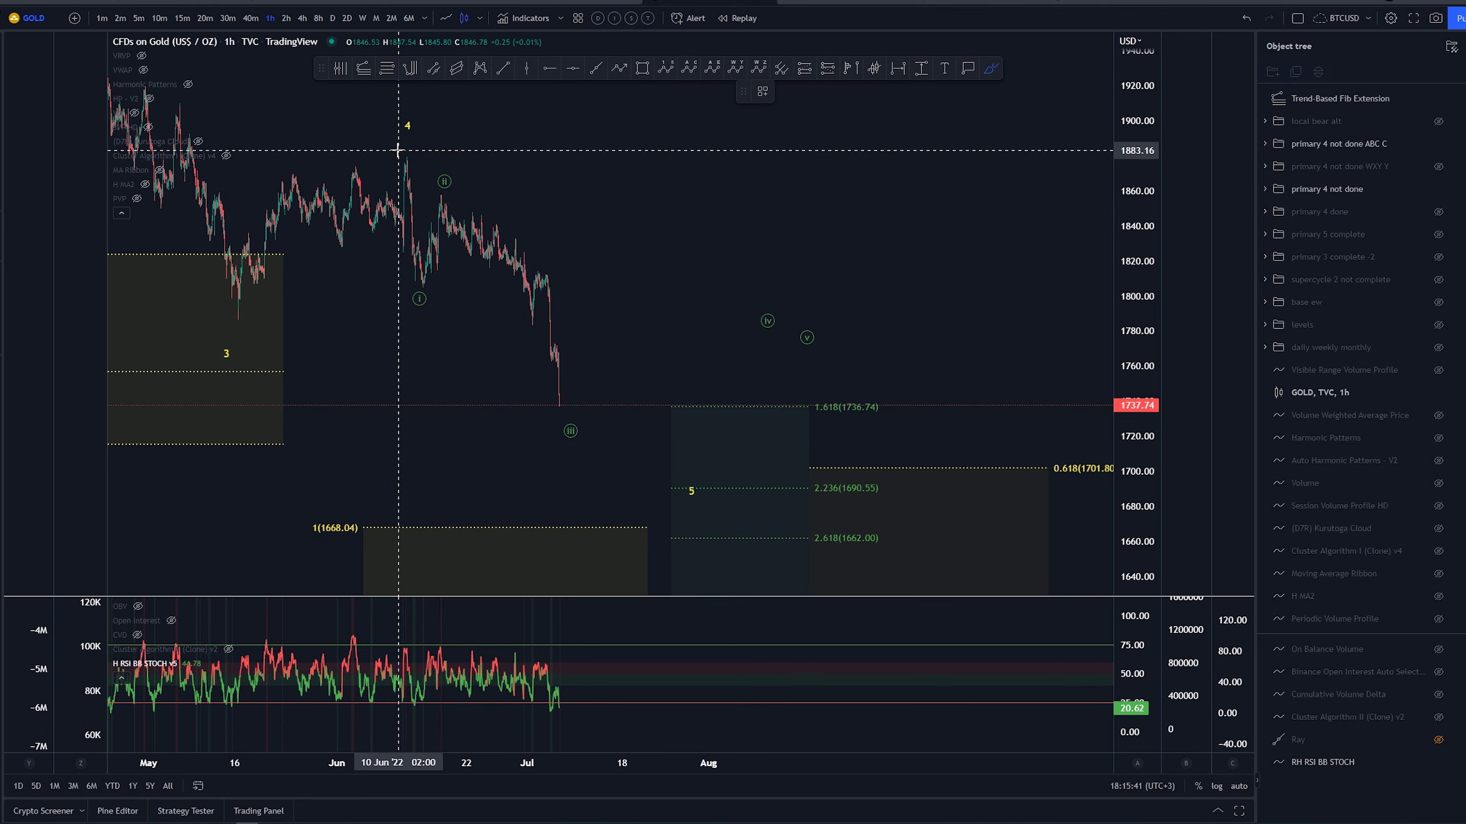
{"action": "left_click_drag", "start_coordinate": [398, 152], "coordinate": [425, 291]}
{"action": "key", "text": "ctrl+z"}
{"action": "left_click_drag", "start_coordinate": [442, 199], "coordinate": [528, 326]}
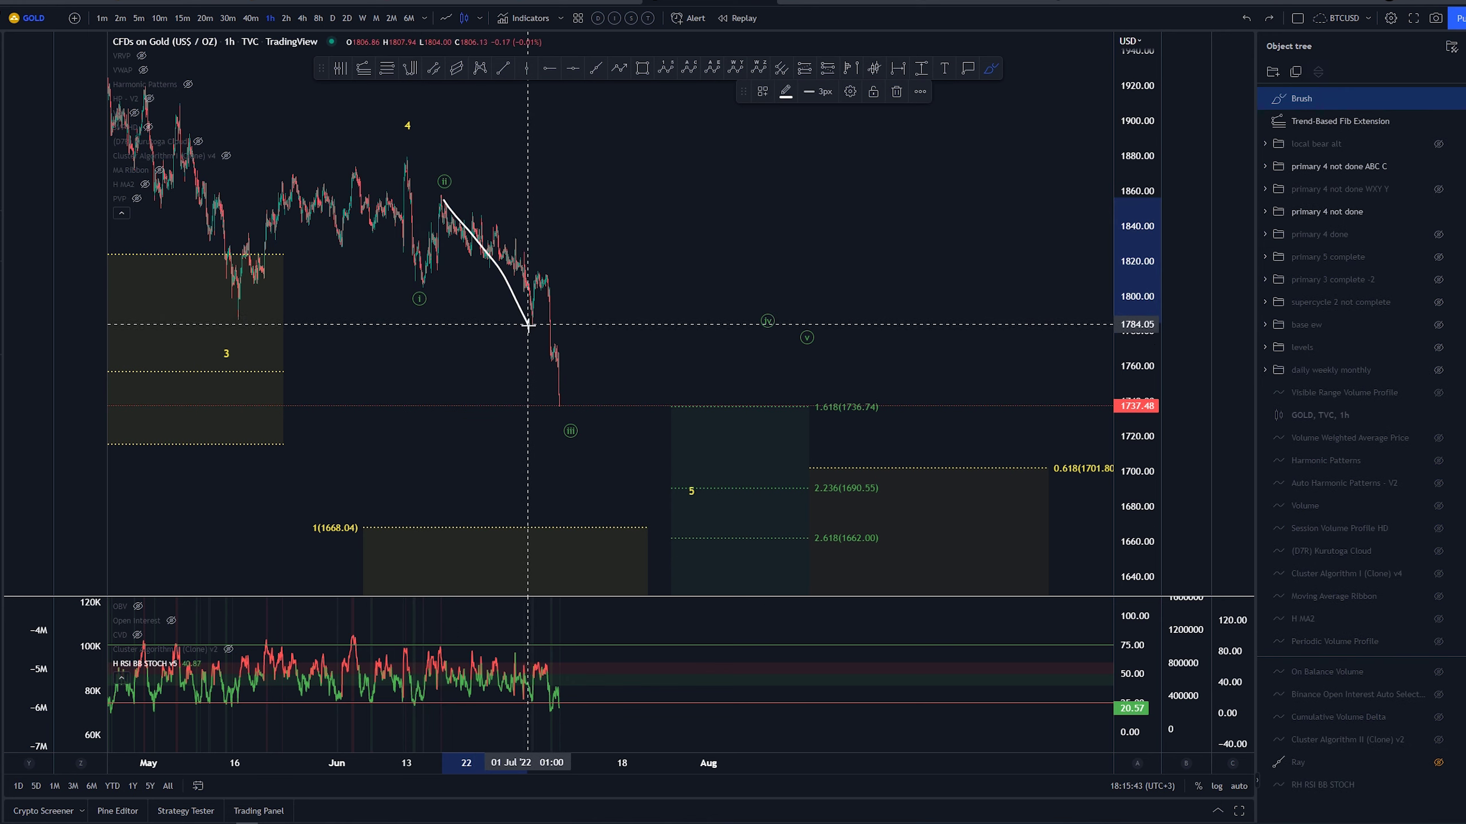
{"action": "key", "text": "ctrl+z"}
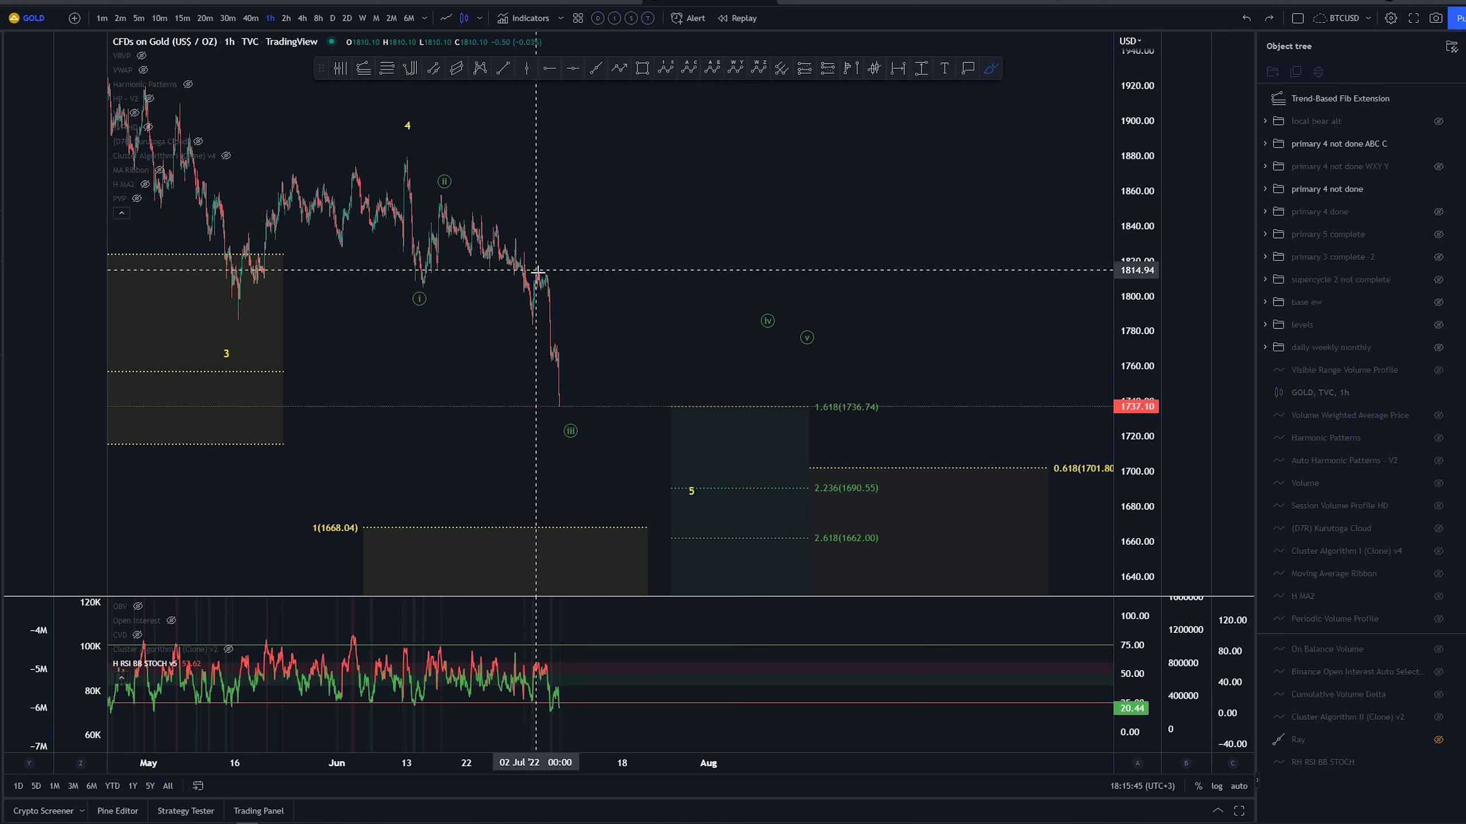
Trace the subwaves of the decline from circled ii down to circled iii with the brush and undo the mark
{"action": "scroll", "coordinate": [537, 270], "scroll_direction": "up", "scroll_amount": 1}
{"action": "mouse_move", "coordinate": [436, 196]}
{"action": "left_mouse_down"}
{"action": "mouse_move", "coordinate": [495, 271]}
{"action": "mouse_move", "coordinate": [532, 275]}
{"action": "left_mouse_up"}
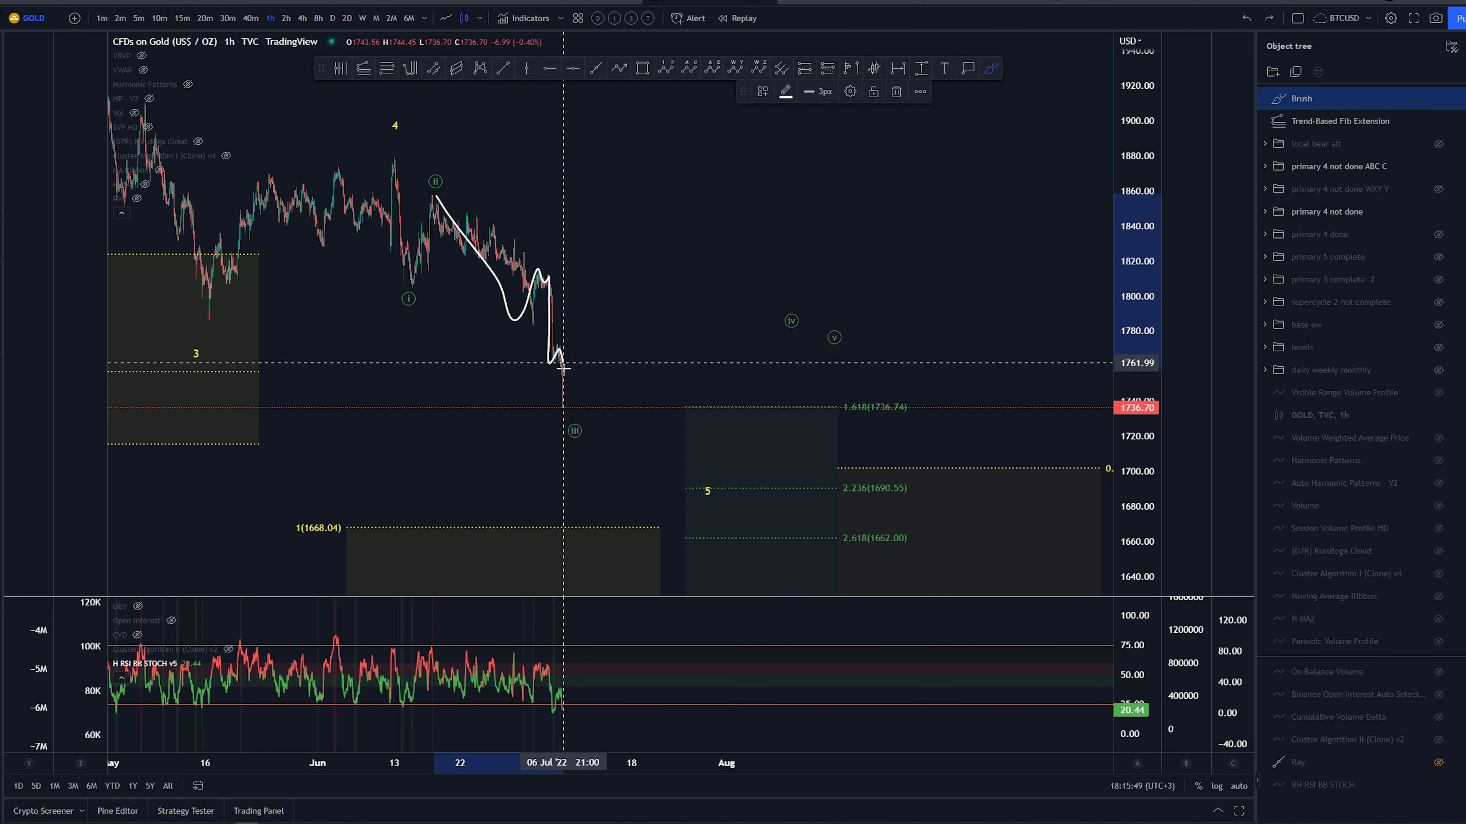
{"action": "left_click_drag", "start_coordinate": [563, 363], "coordinate": [568, 420]}
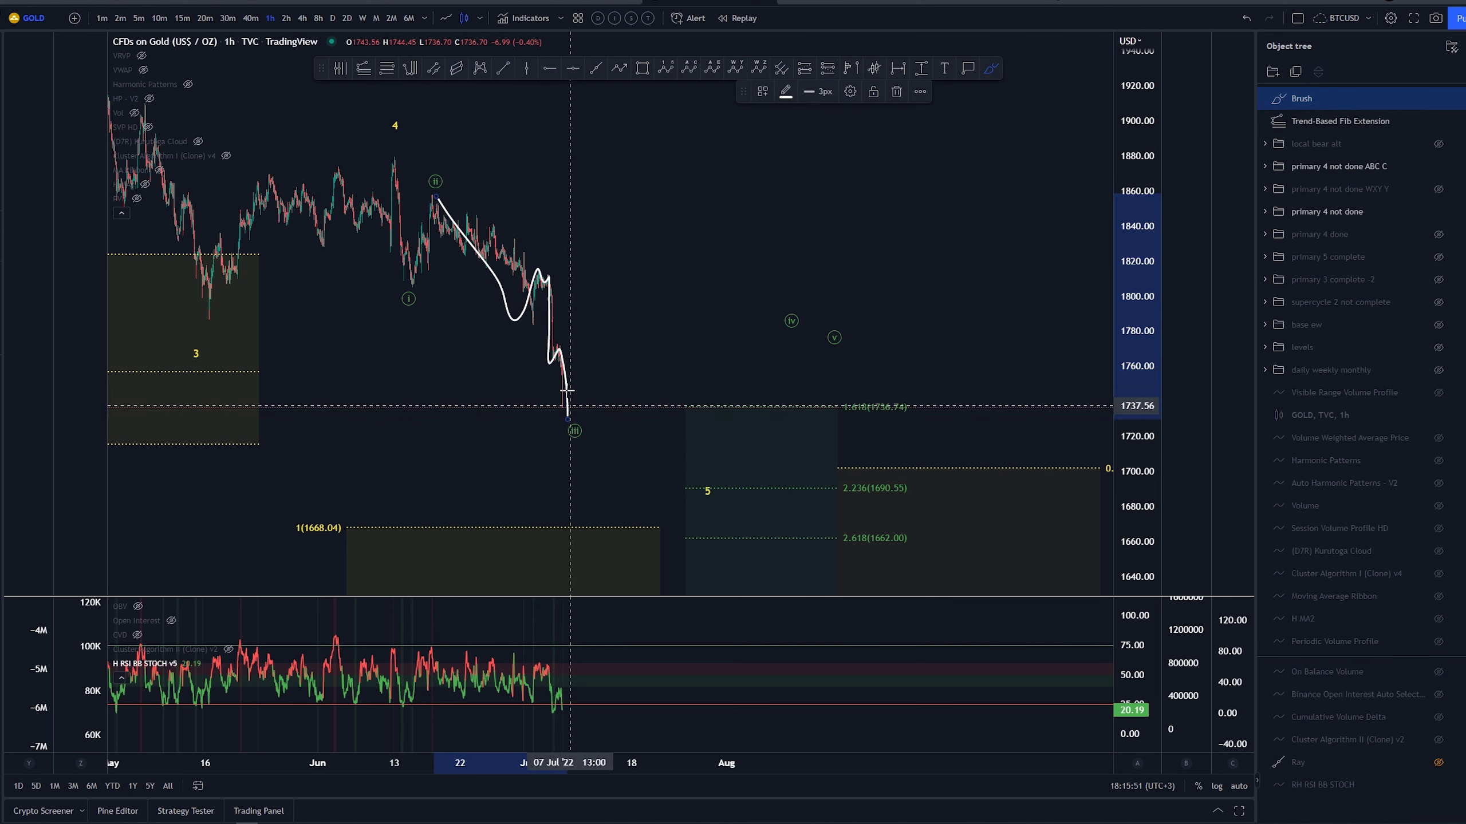
{"action": "key", "text": "ctrl+z"}
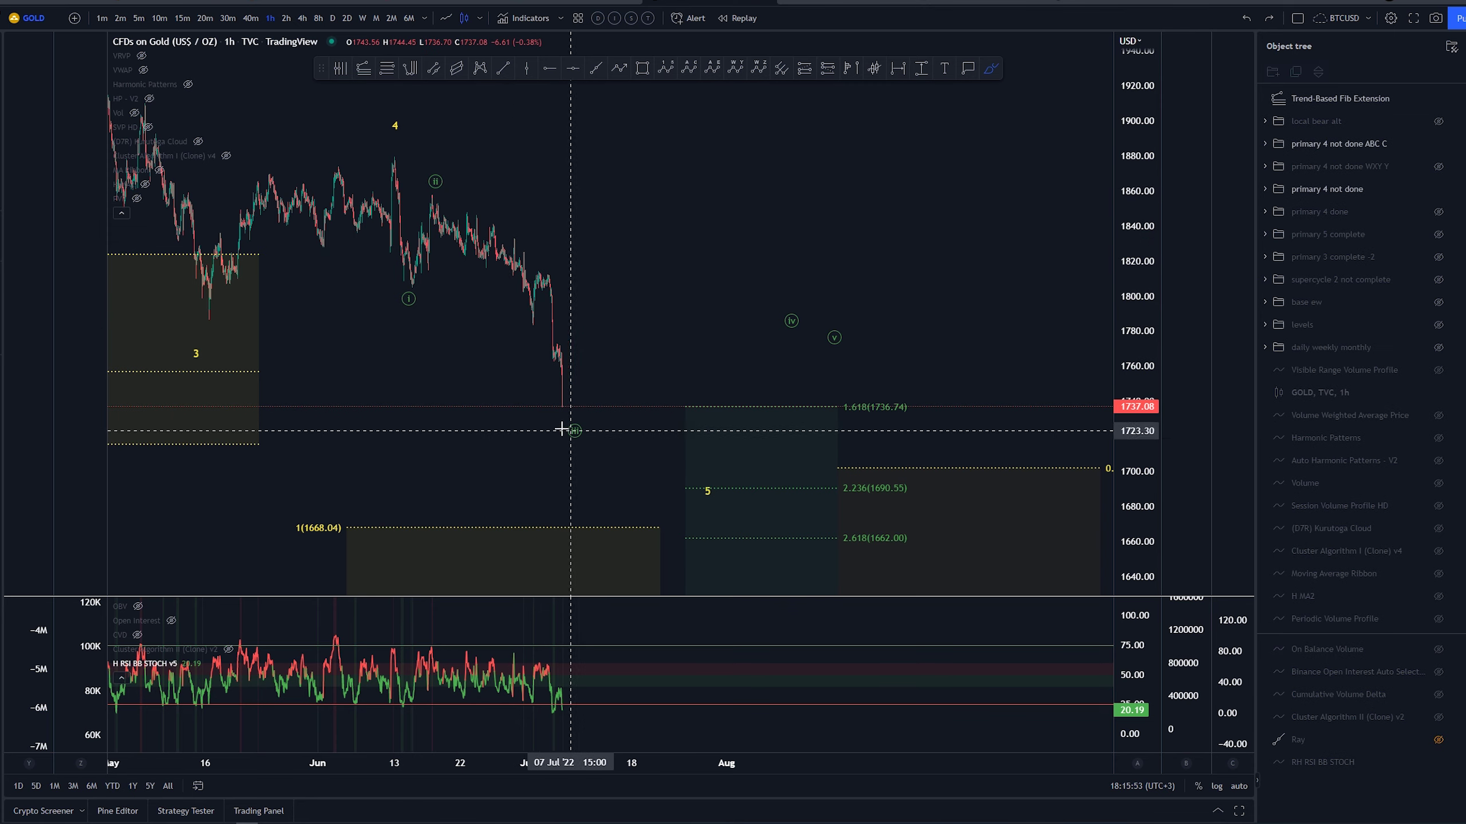
Brush the first drop and rebound after circled ii, and move the circled iii label to the upper part of the green Fibonacci zone
{"action": "left_click_drag", "start_coordinate": [435, 197], "coordinate": [514, 323]}
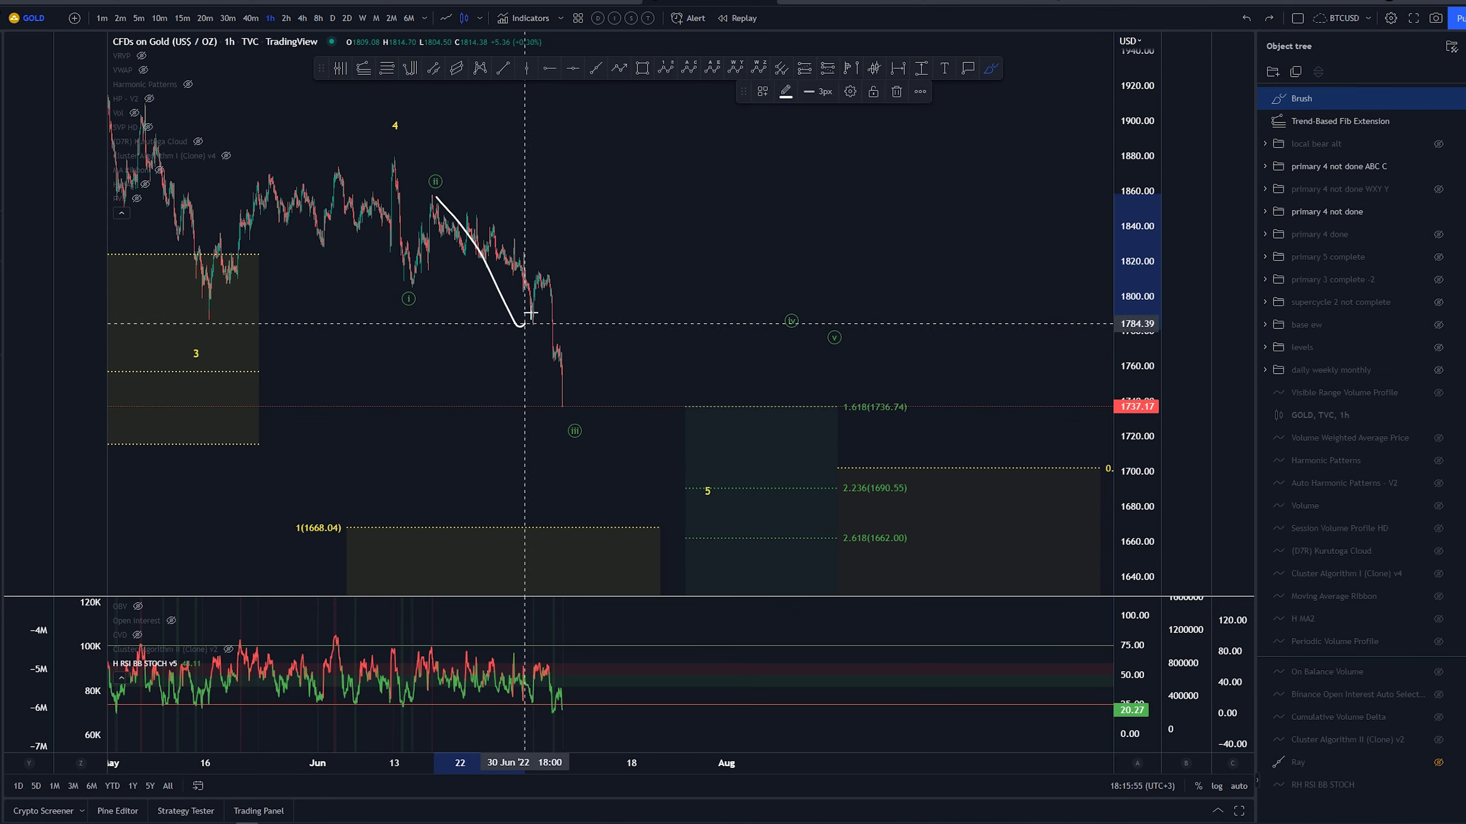
{"action": "left_click_drag", "start_coordinate": [573, 435], "coordinate": [709, 458]}
{"action": "left_click", "coordinate": [705, 235]}
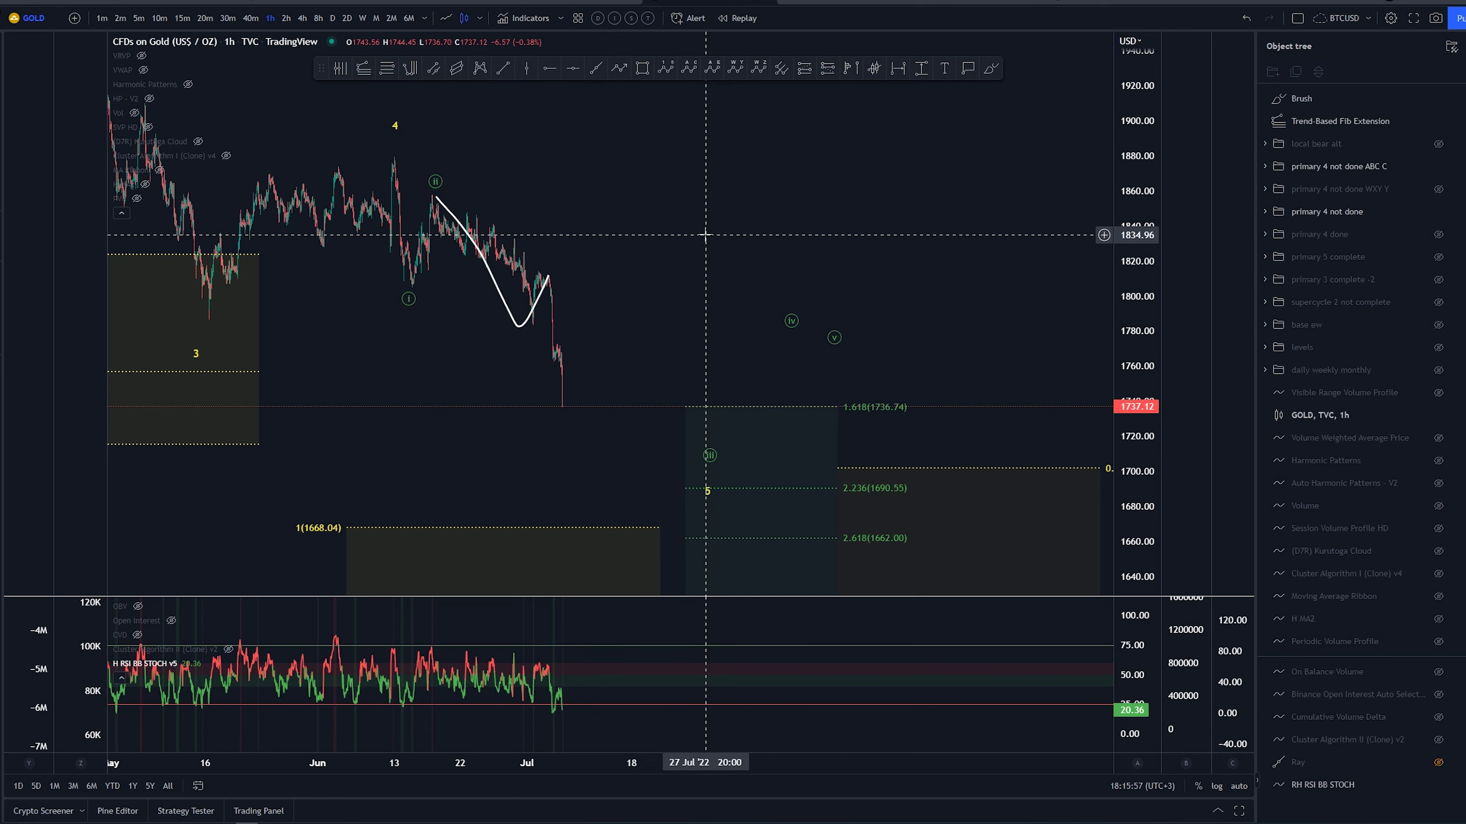
Draw an Elliott Impulse Wave (12345) from circled ii at about 1859, with points near 1778, 1817, 1728, 1777 and 1715
{"action": "left_click", "coordinate": [430, 192]}
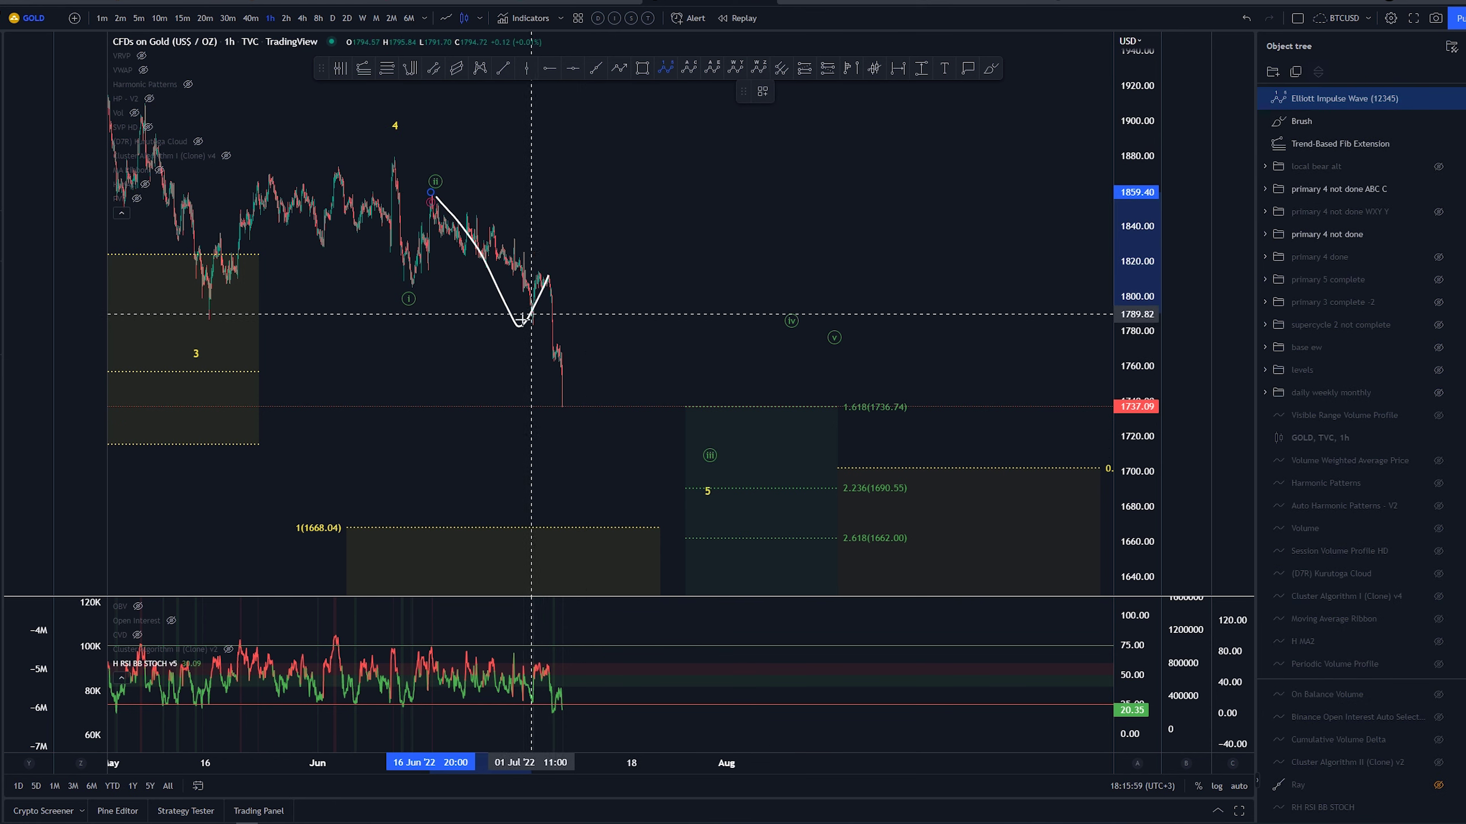
{"action": "left_click", "coordinate": [548, 267]}
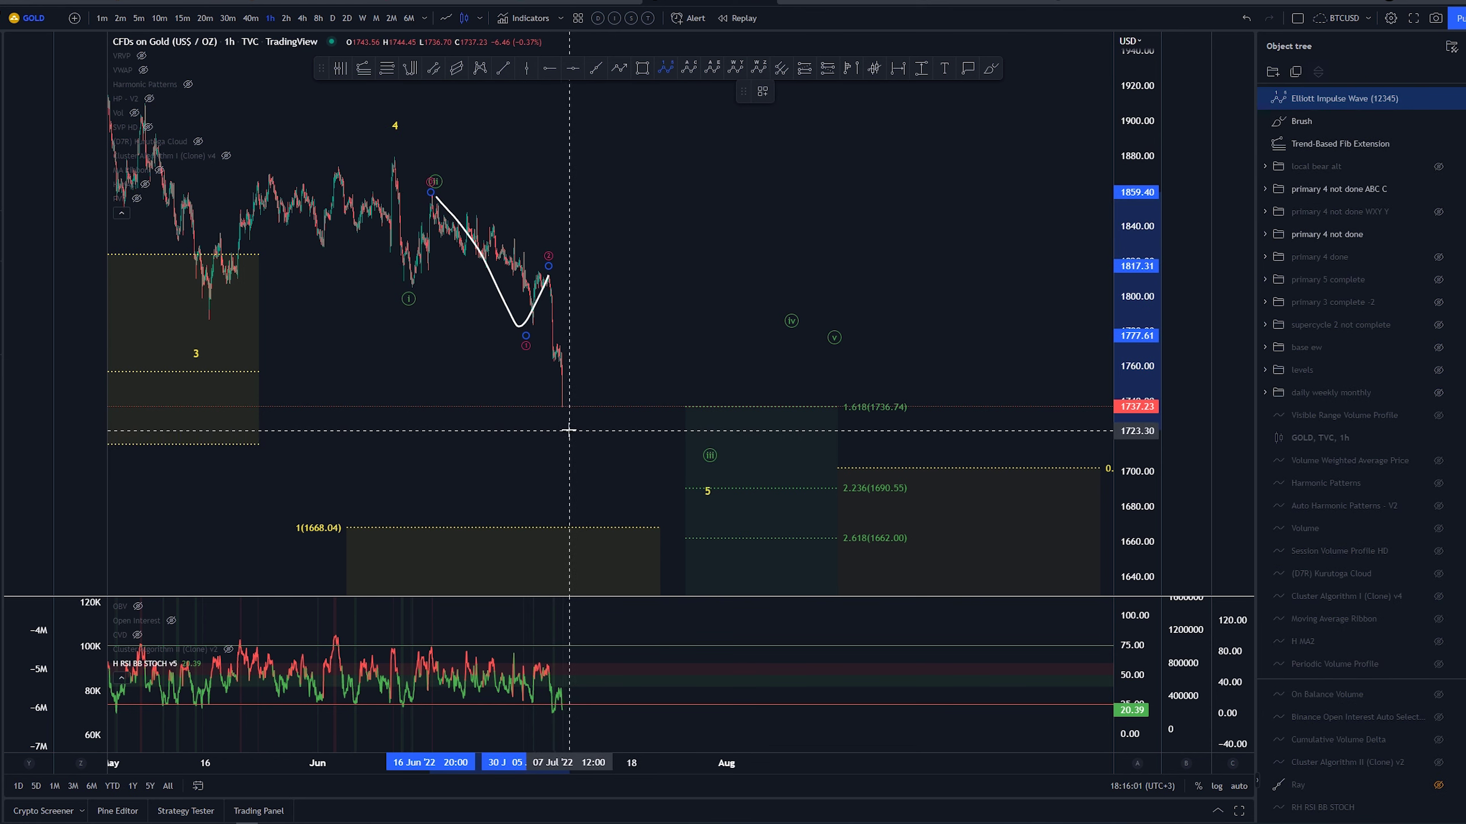
{"action": "left_click", "coordinate": [568, 423]}
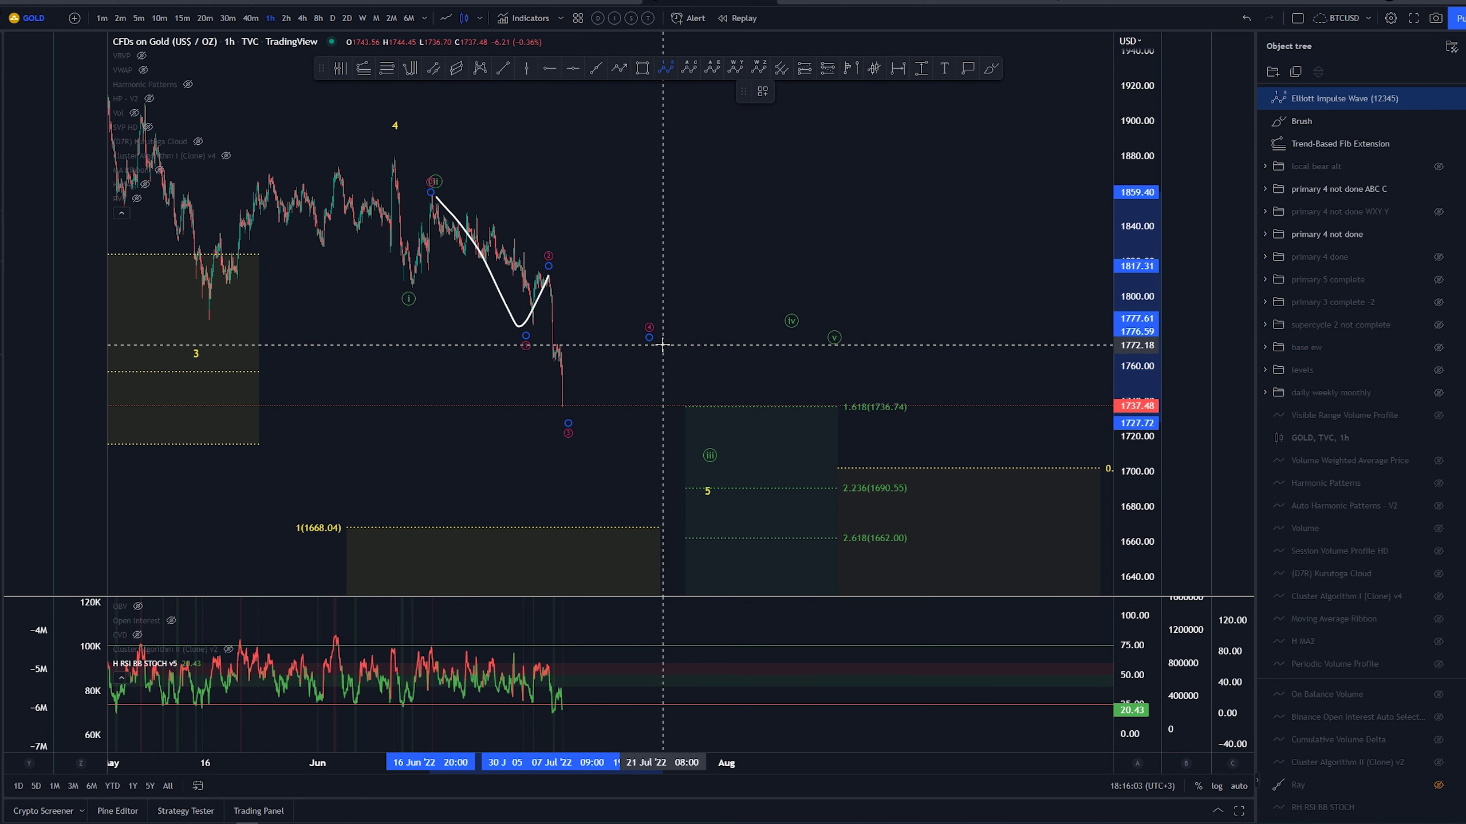
{"action": "left_click", "coordinate": [670, 444]}
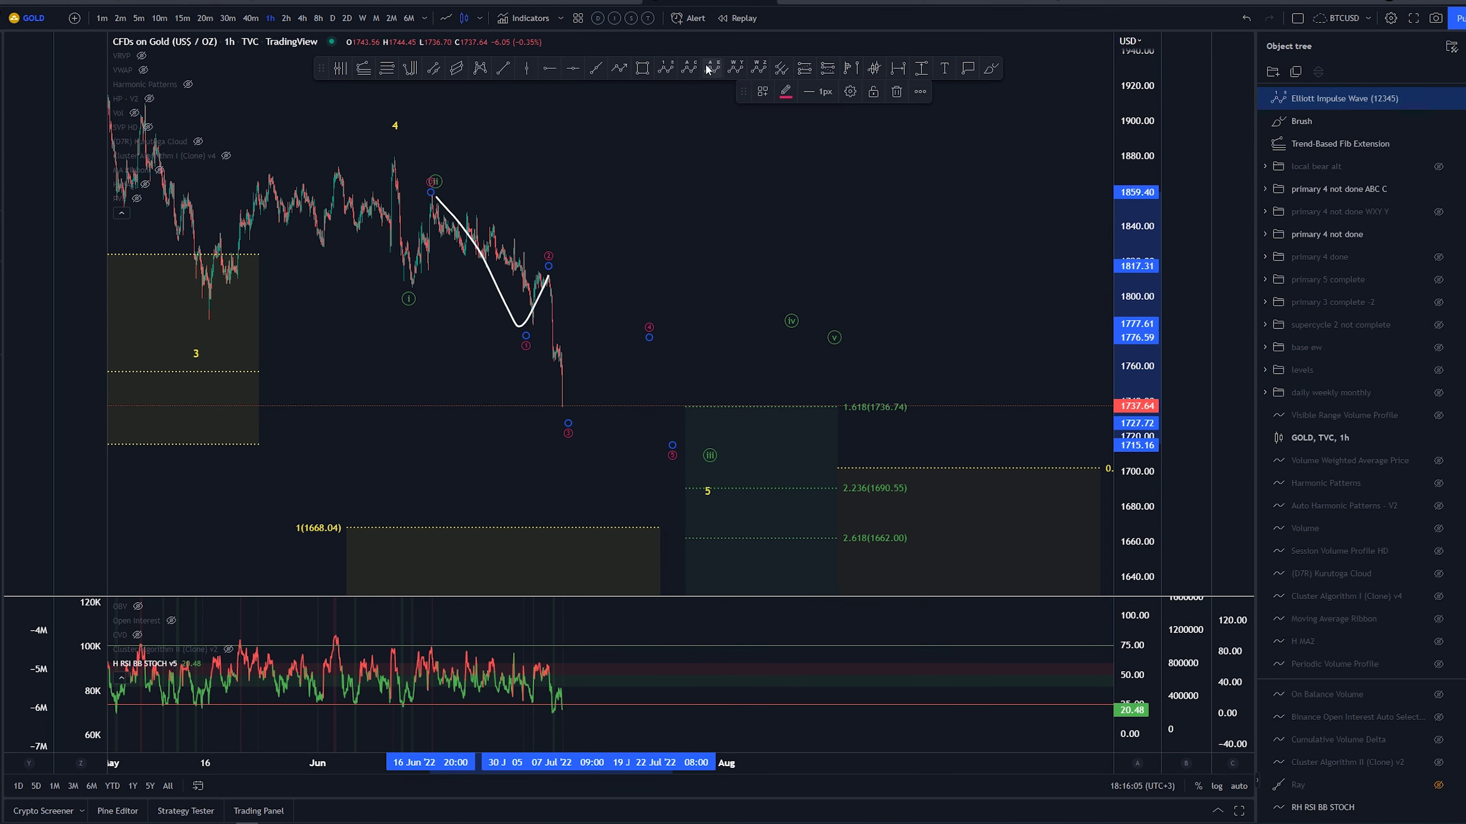
Apply the 11. Minuette template to the new impulse wave and delete the white brush mark
{"action": "left_click", "coordinate": [762, 91]}
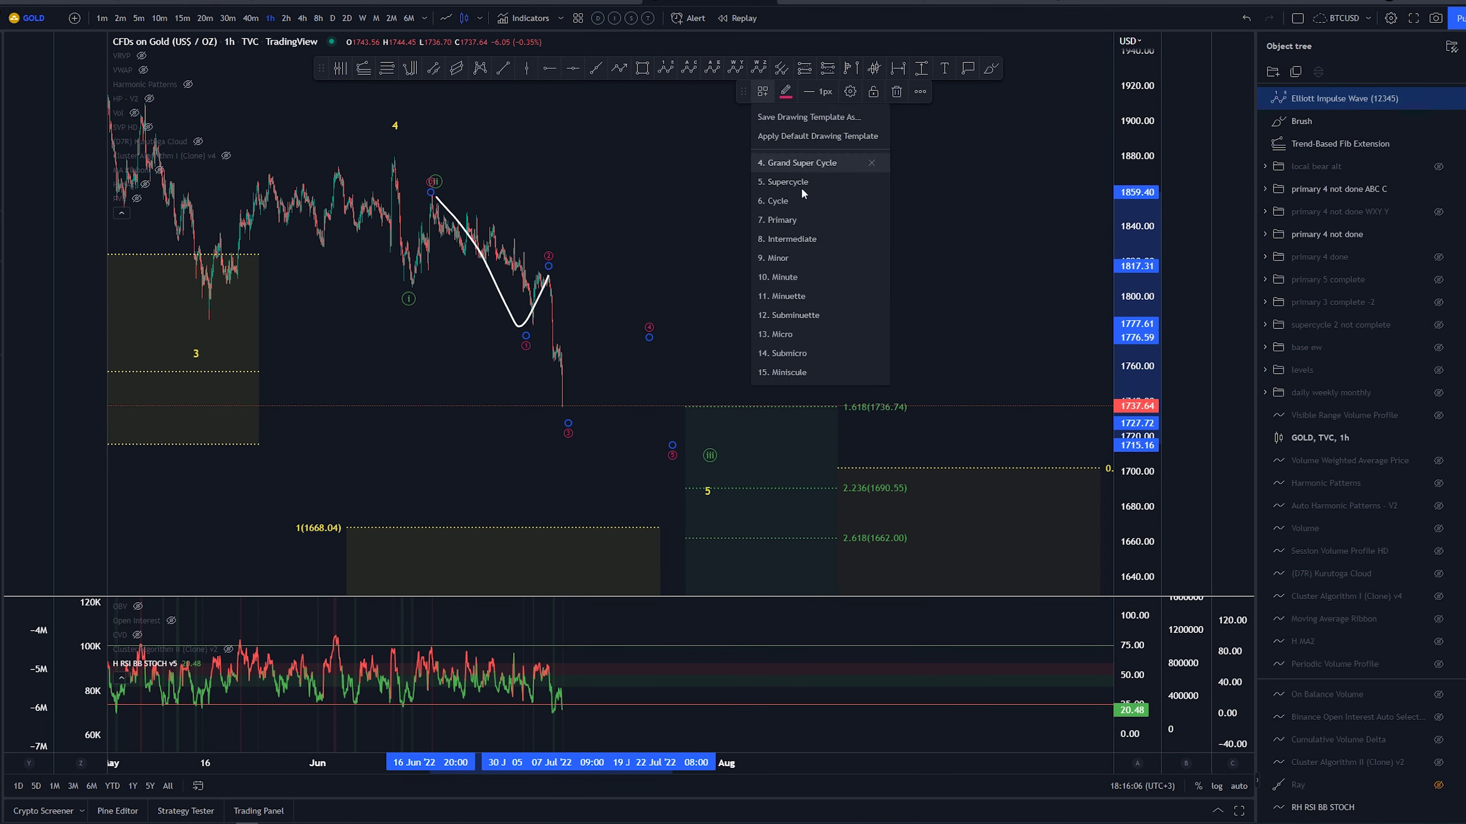
{"action": "left_click", "coordinate": [815, 296]}
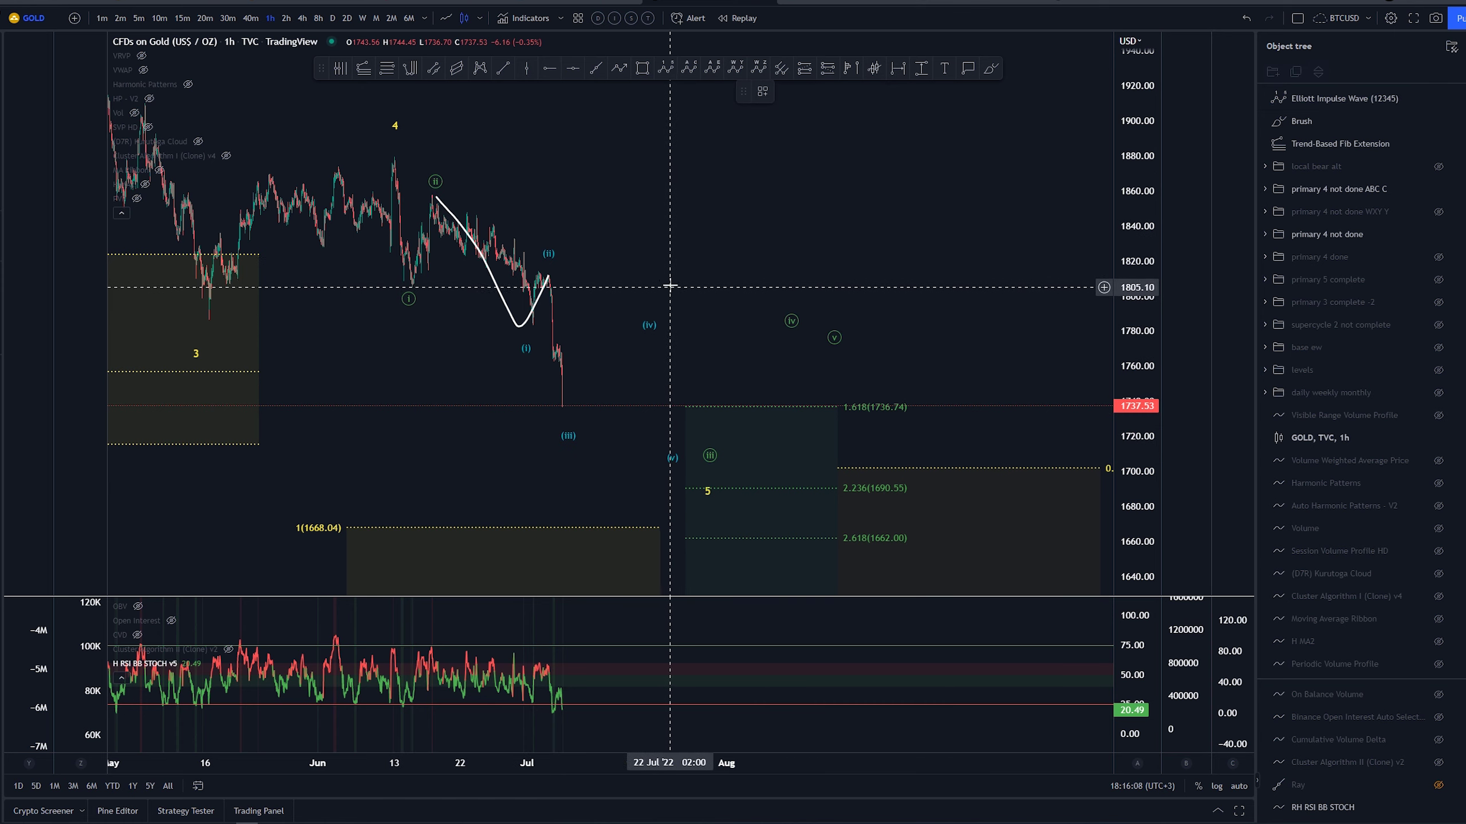
{"action": "left_click", "coordinate": [500, 303]}
{"action": "key", "text": "Delete"}
Switch the chart to the 1-day timeframe, framing the long-term gold advance together with the yellow, green and orange Fibonacci targets
{"action": "scroll", "coordinate": [802, 243], "scroll_direction": "down", "scroll_amount": 3}
{"action": "left_click_drag", "start_coordinate": [809, 243], "coordinate": [858, 200]}
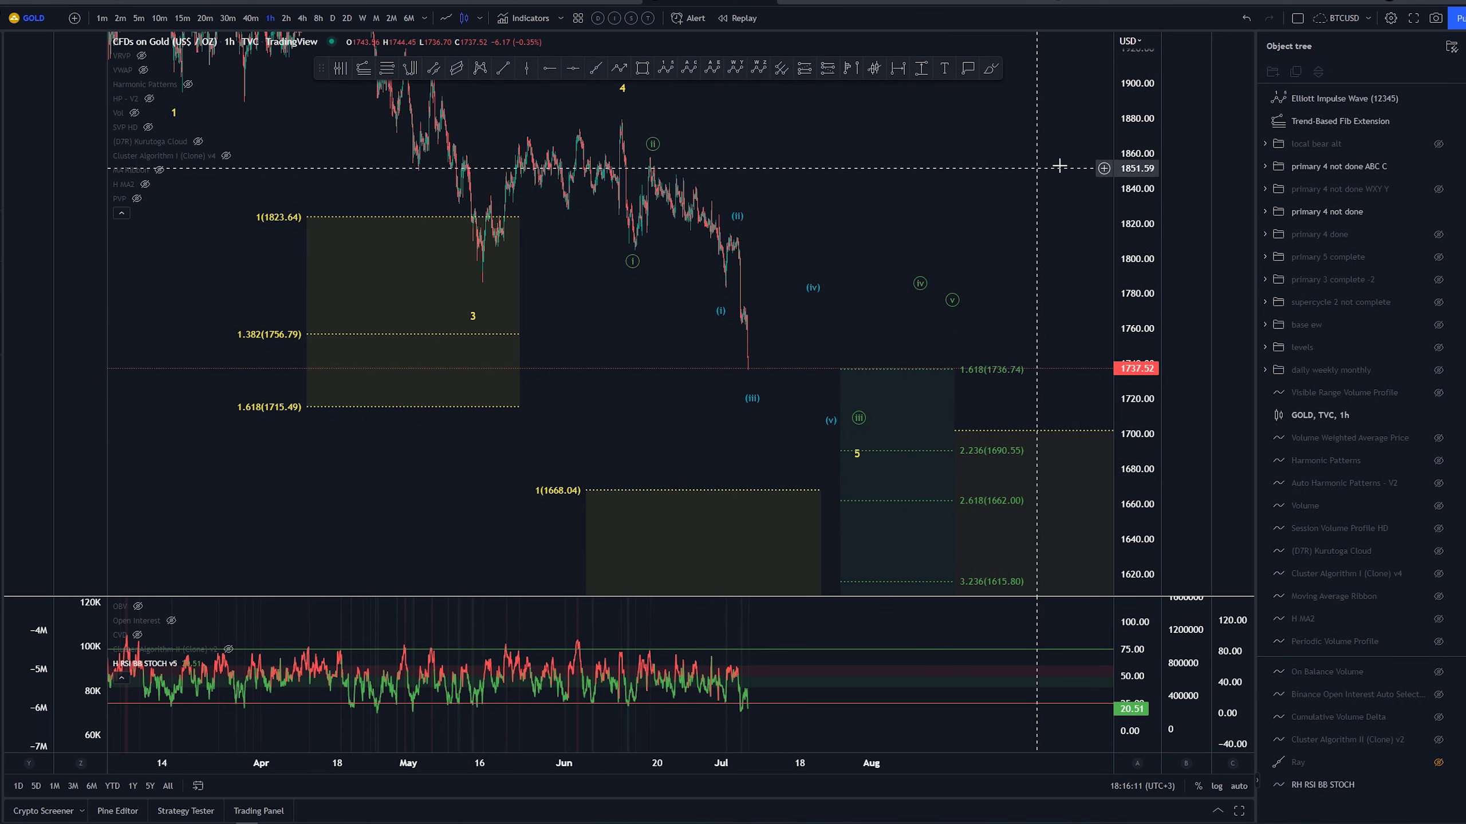
{"action": "left_click_drag", "start_coordinate": [1122, 194], "coordinate": [1122, 277]}
{"action": "left_click_drag", "start_coordinate": [918, 234], "coordinate": [651, 170]}
{"action": "left_click", "coordinate": [333, 18]}
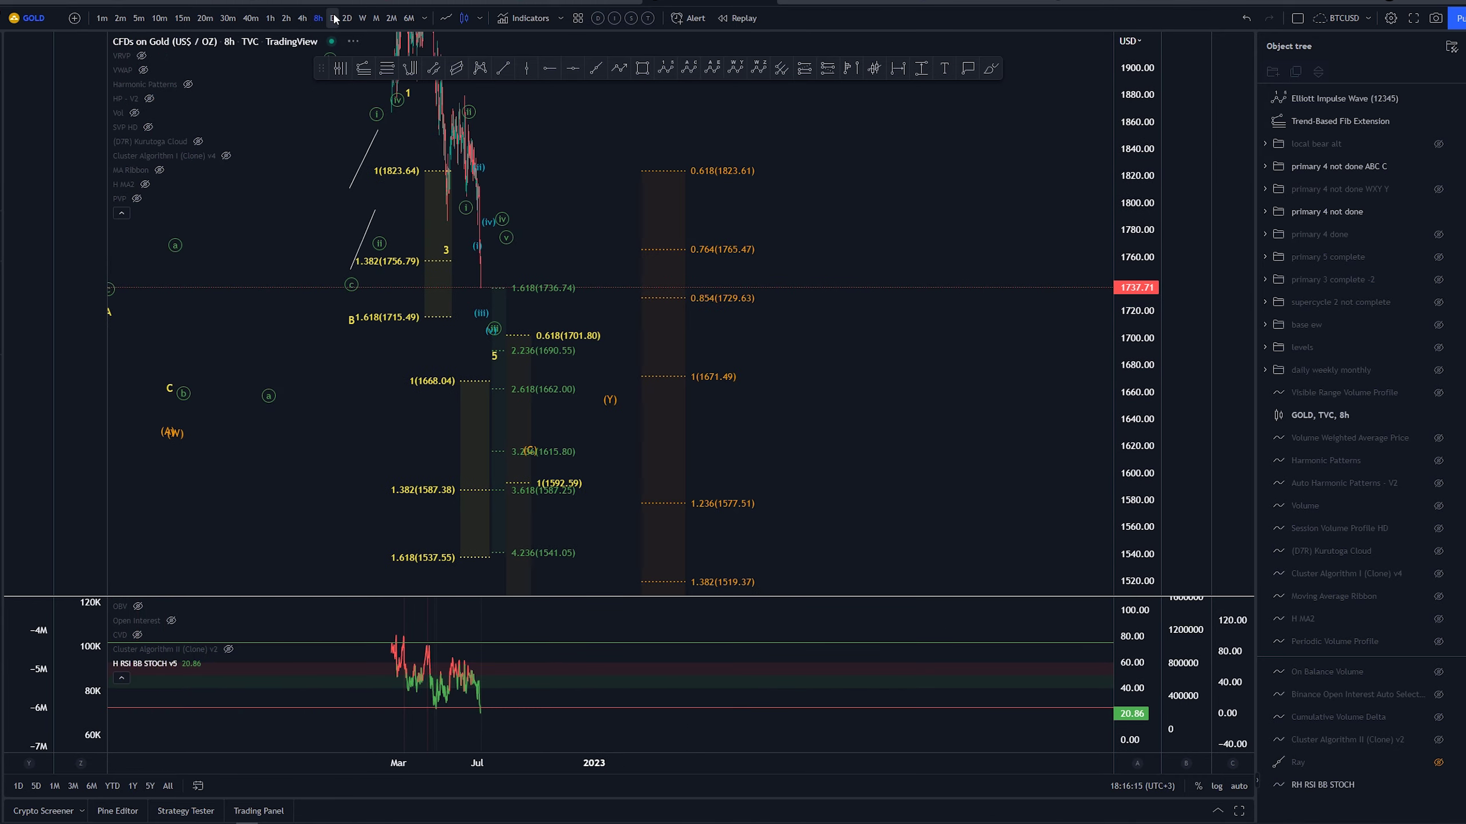
{"action": "left_click_drag", "start_coordinate": [1124, 140], "coordinate": [1068, 556]}
{"action": "mouse_move", "coordinate": [842, 473]}
{"action": "left_mouse_down"}
{"action": "mouse_move", "coordinate": [1040, 468]}
{"action": "mouse_move", "coordinate": [1074, 482]}
{"action": "left_mouse_up"}
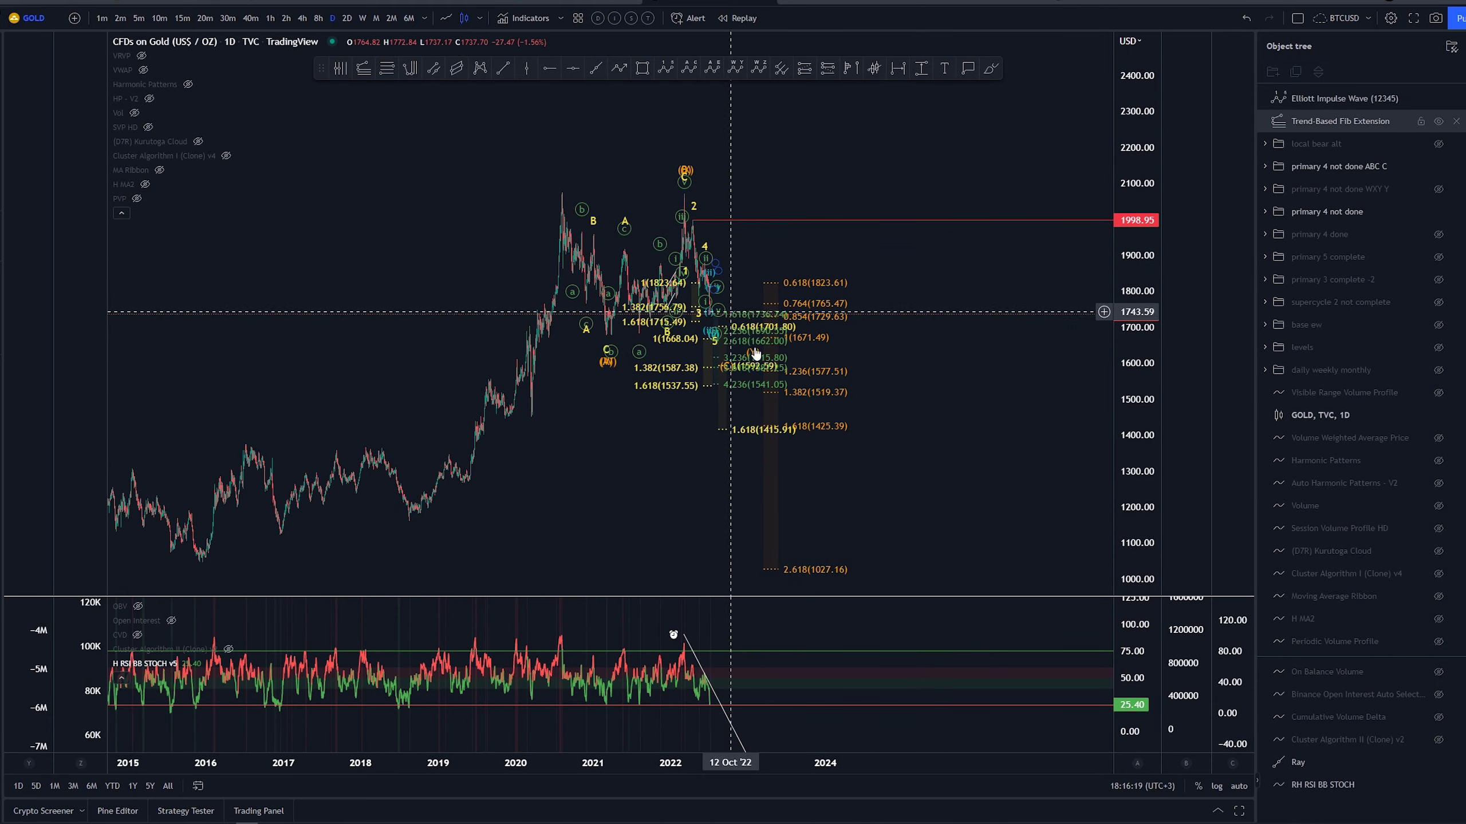
{"action": "left_click_drag", "start_coordinate": [1117, 423], "coordinate": [1116, 355]}
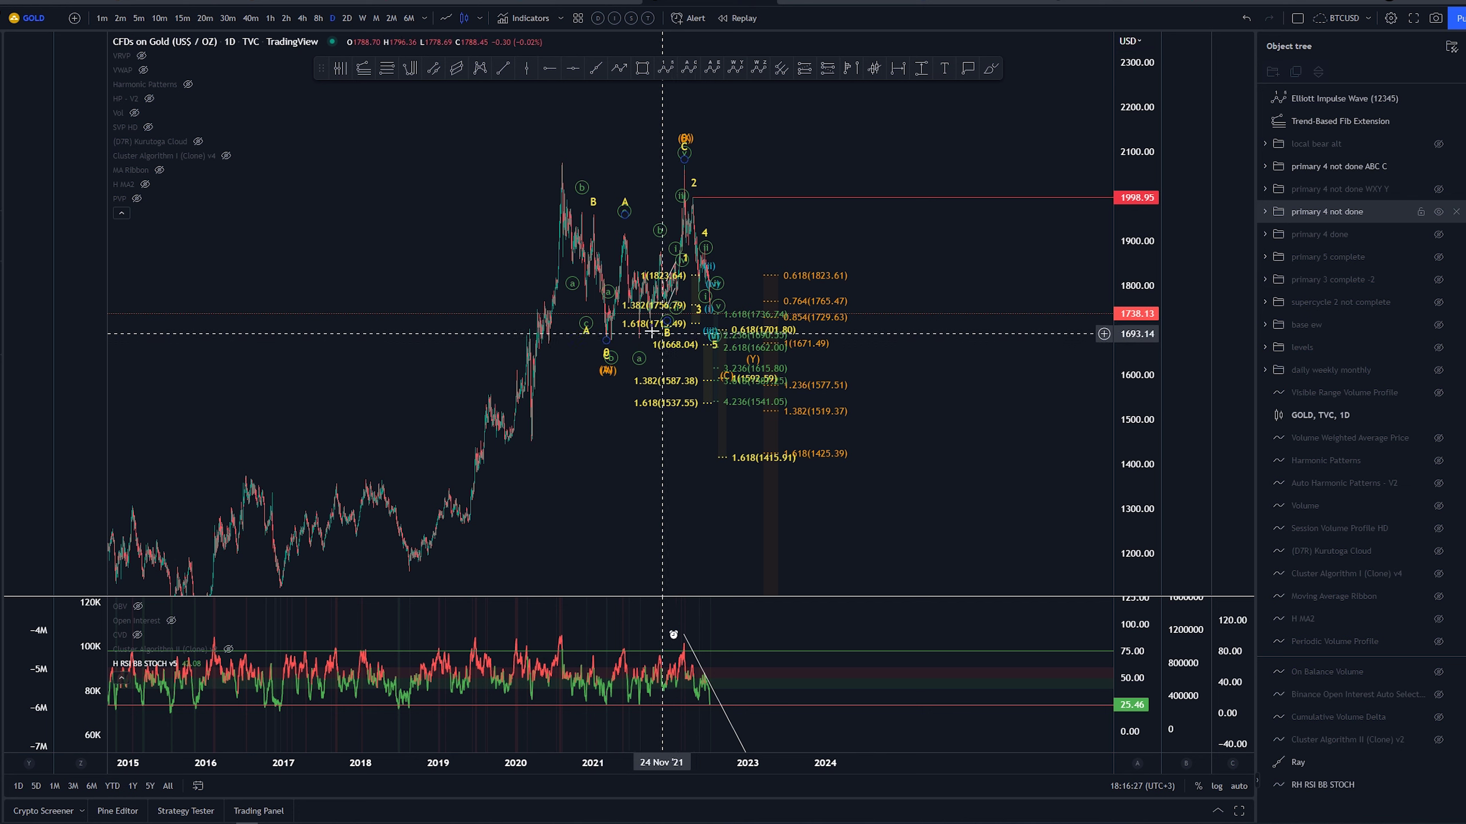
{"action": "left_click_drag", "start_coordinate": [1129, 419], "coordinate": [1128, 359]}
{"action": "scroll", "coordinate": [1008, 385], "scroll_direction": "up", "scroll_amount": 2}
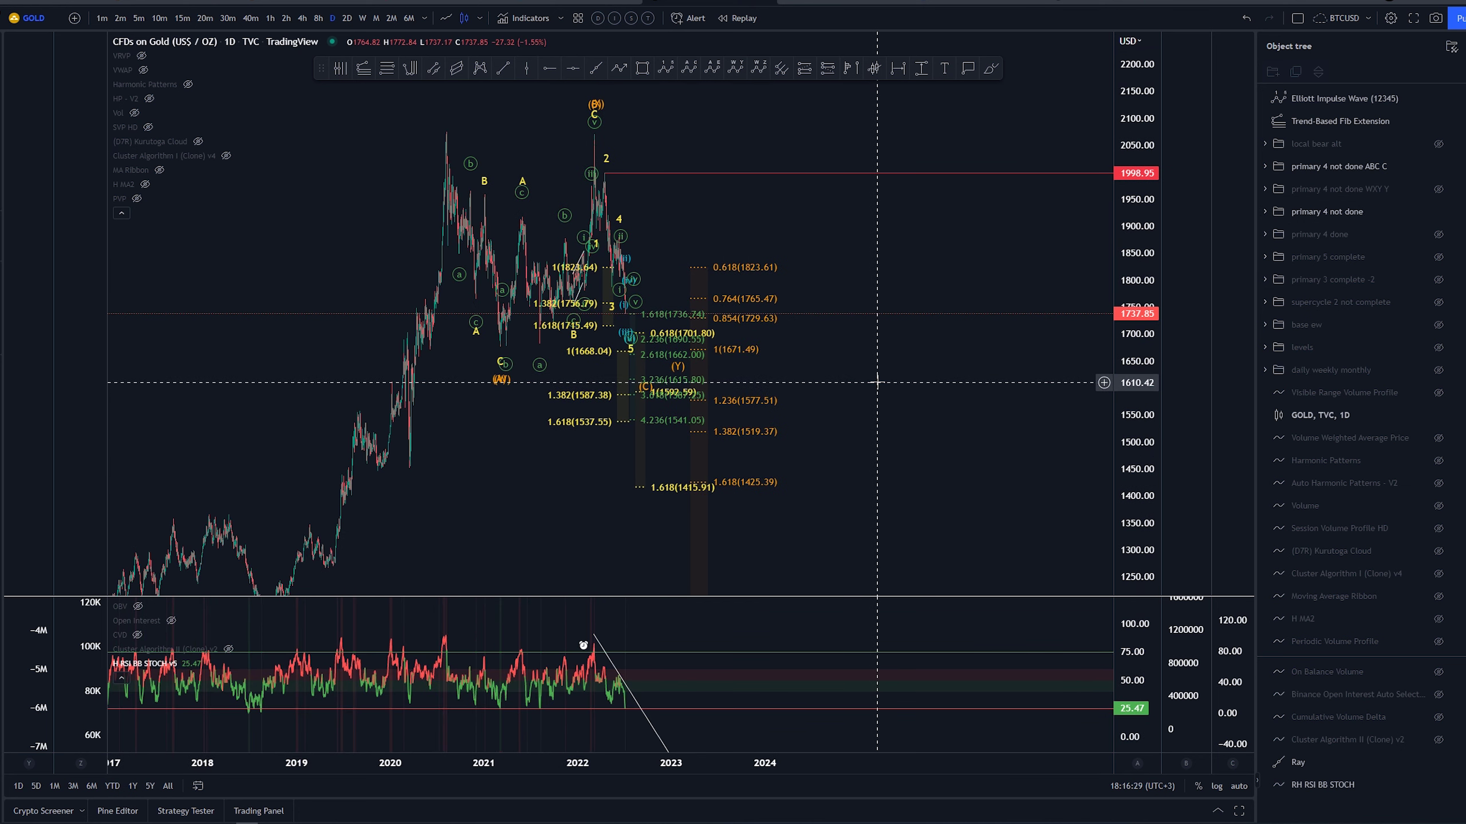